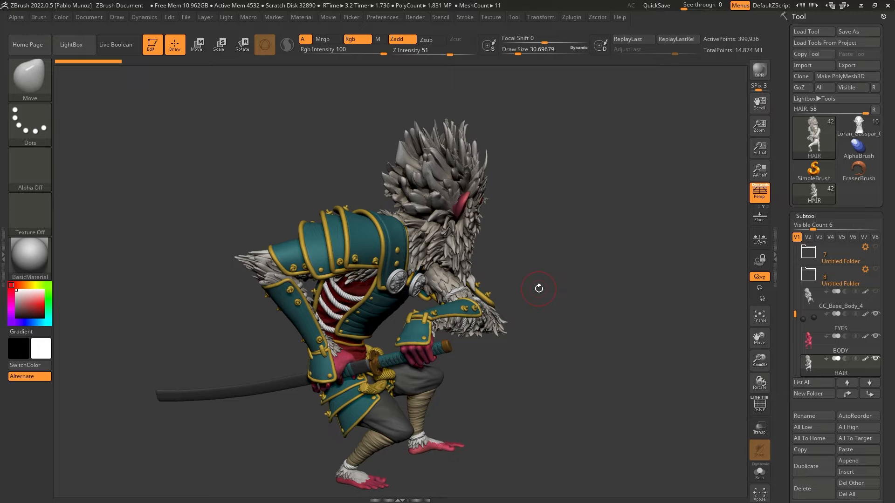
left_click_drag(535, 319, 469, 303)
left_click_drag(404, 200, 518, 270)
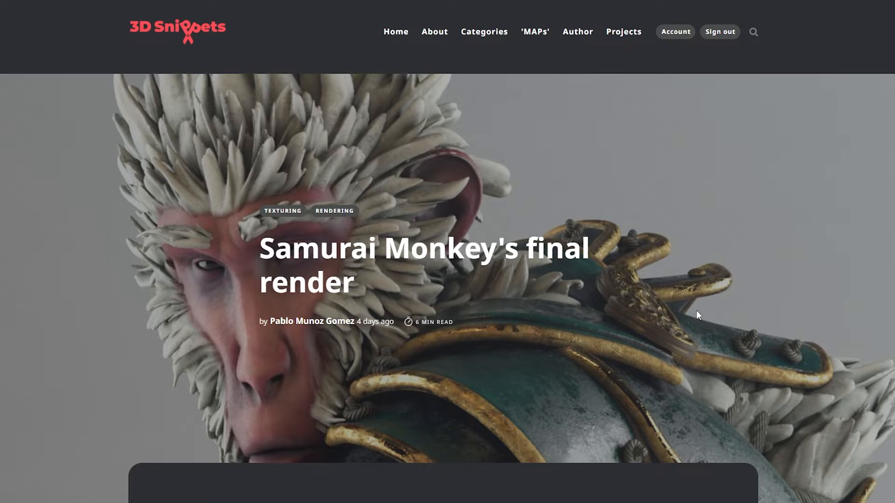
Examine the "Samurai Monkey's final render" article on the 3D Snippets website, focusing on the full-body final render.
scroll(696, 310, "down", 6)
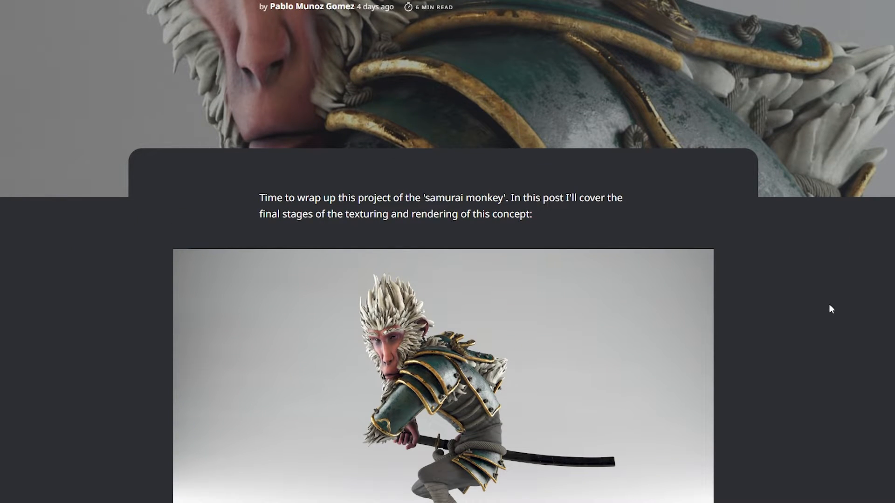
scroll(805, 301, "down", 1)
scroll(805, 302, "down", 1)
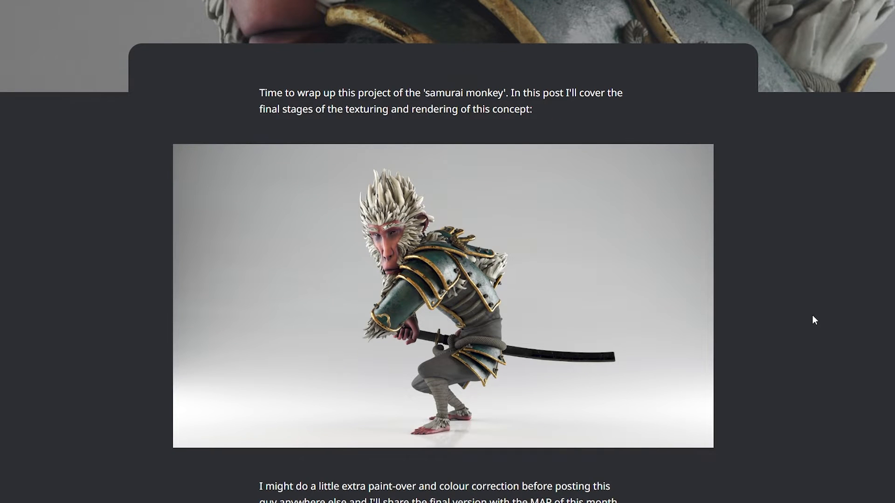
scroll(813, 317, "down", 6)
scroll(812, 321, "down", 4)
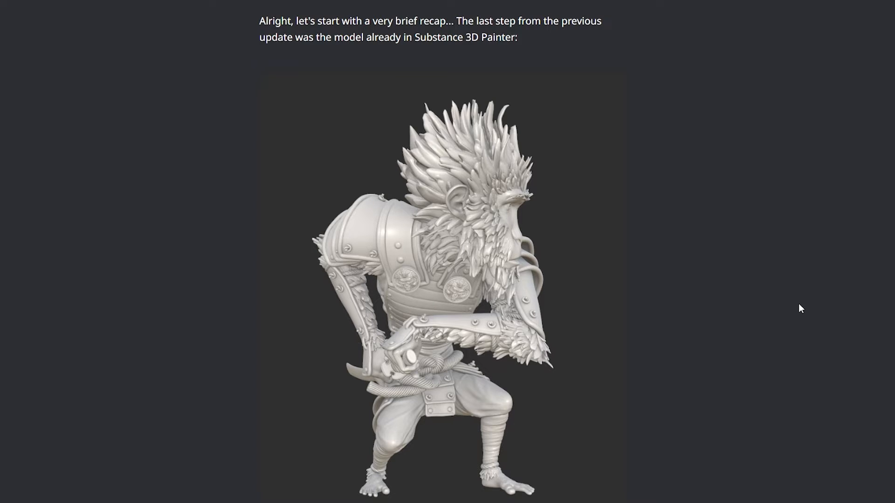
scroll(789, 302, "up", 10)
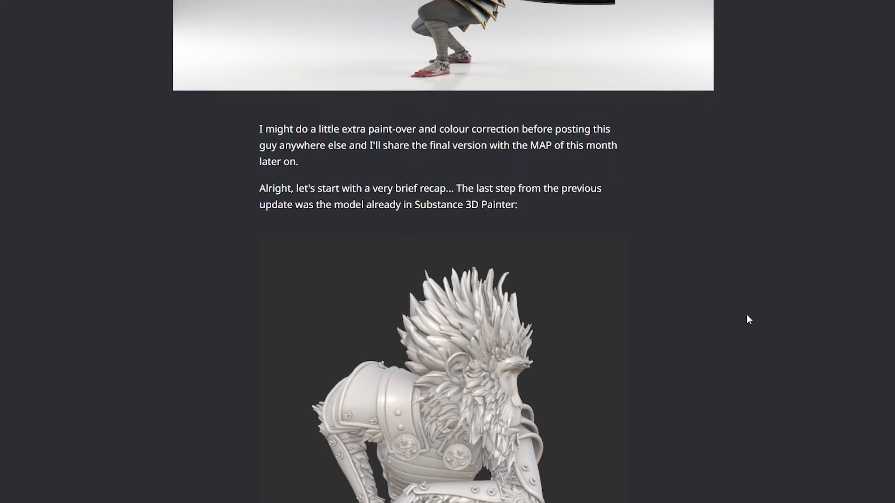
scroll(681, 312, "up", 4)
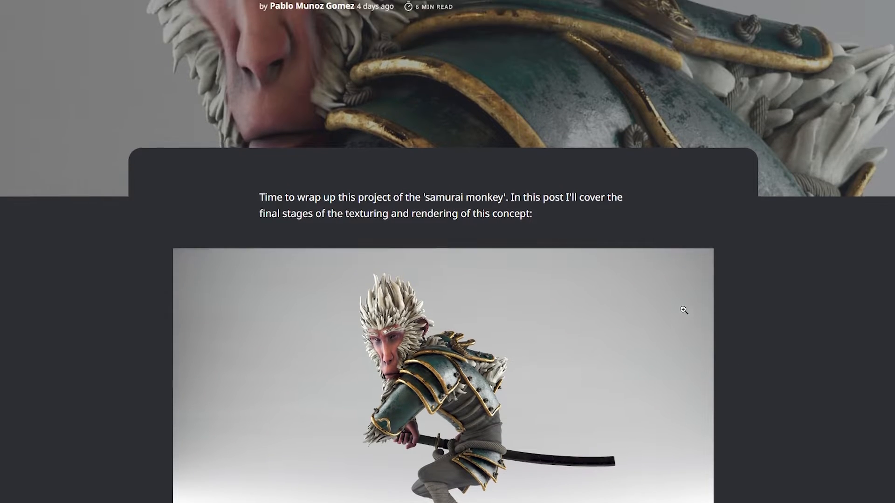
scroll(746, 328, "up", 2)
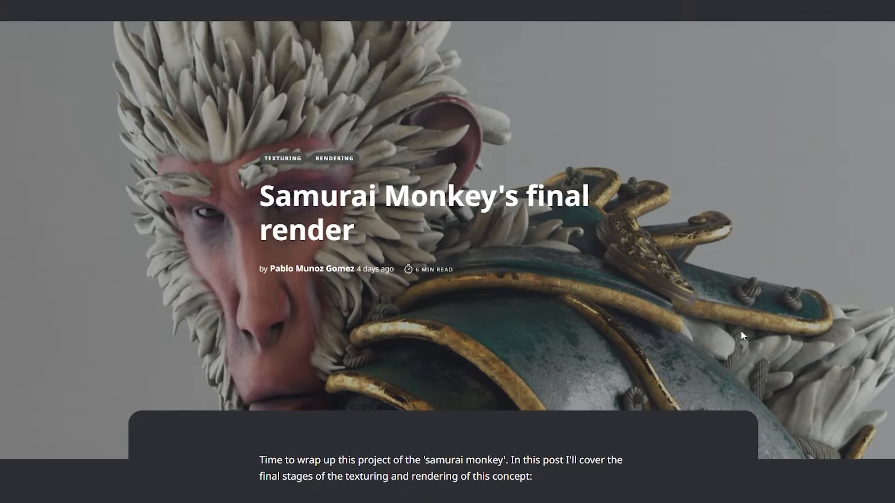
scroll(740, 331, "down", 6)
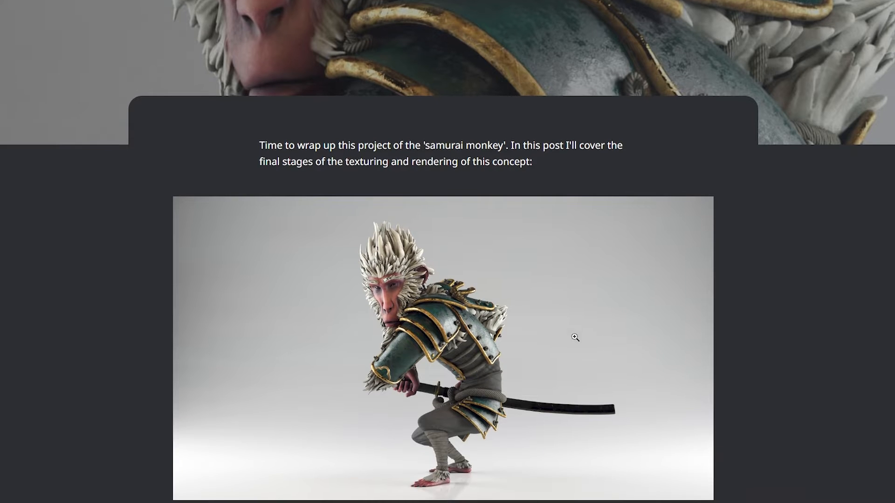
left_click(524, 339)
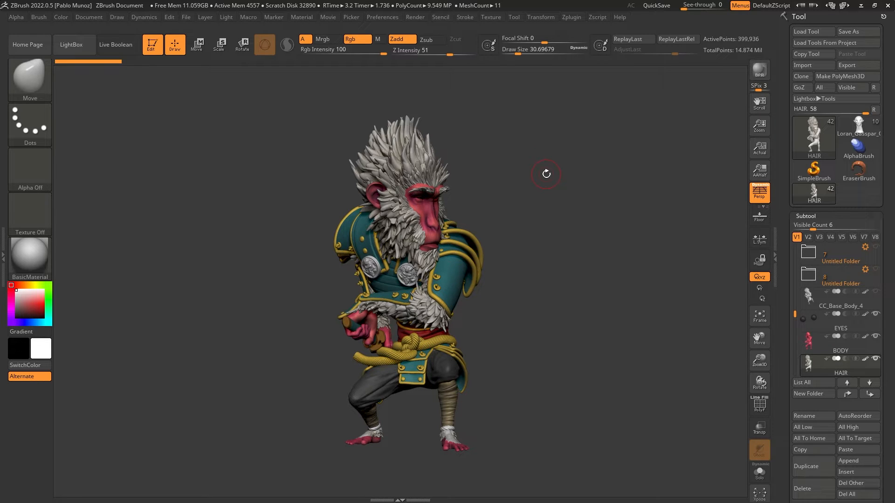
Browse the stylised hair brushes in the Sculpnis Pro folder of the _MyBrushes library, closing the library when done.
left_click(80, 48)
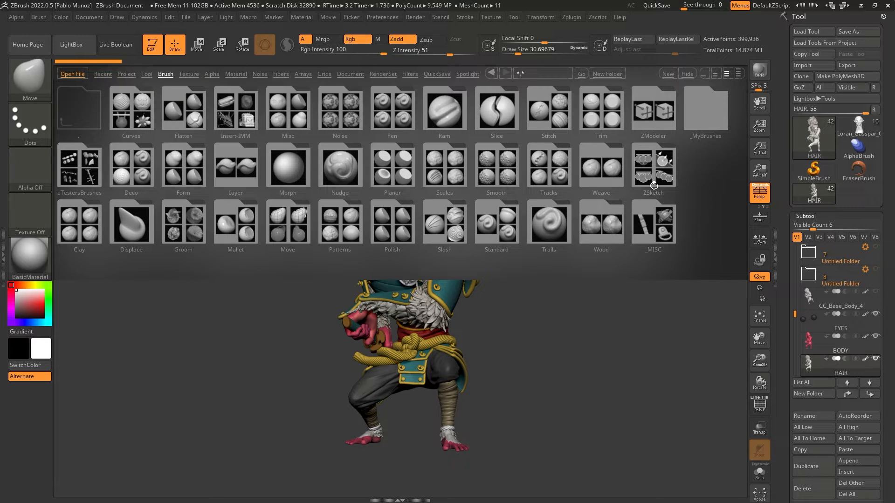
left_click(699, 111)
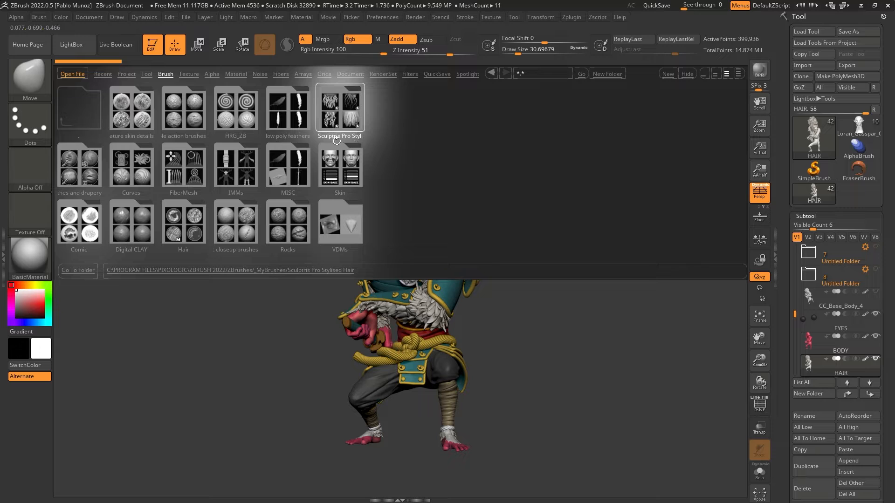
left_click(343, 115)
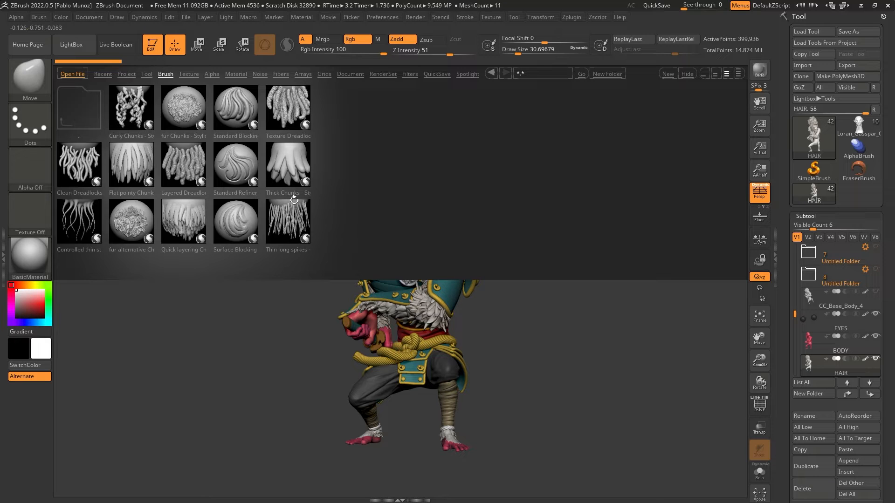
left_click(71, 45)
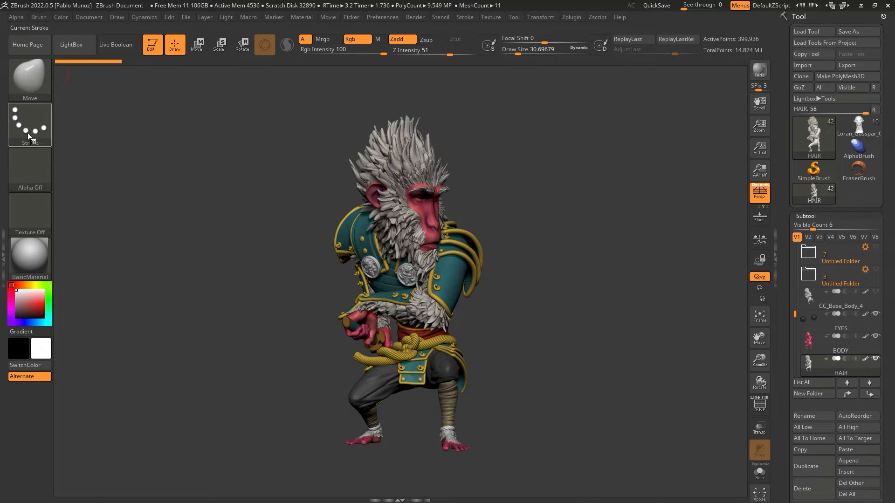
Choose the SnakeHook brush and activate Sculptris Pro mode.
left_click(33, 77)
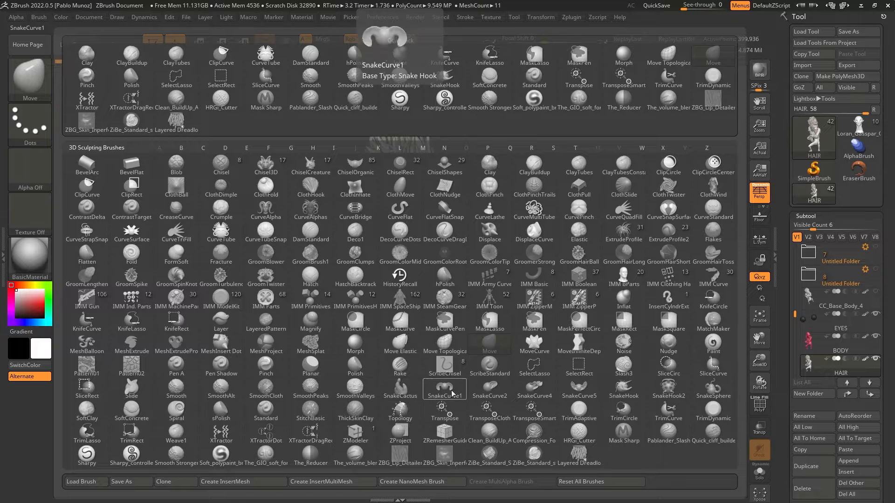
left_click(625, 390)
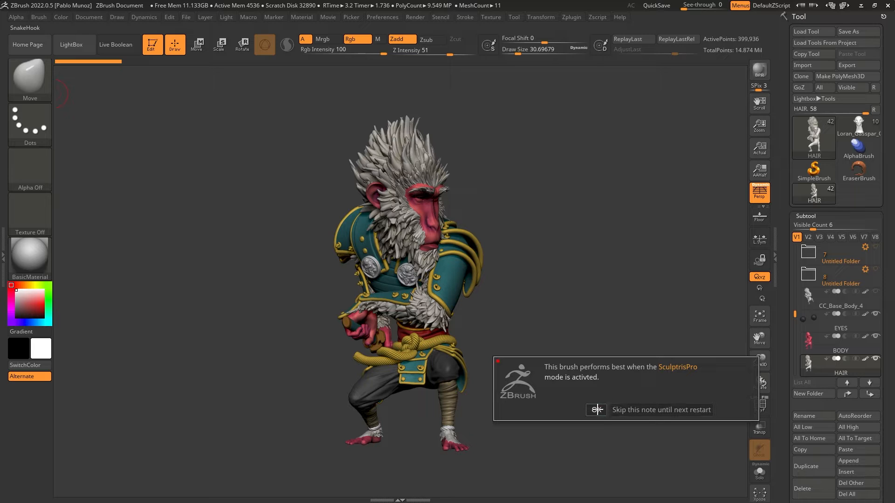
left_click(597, 410)
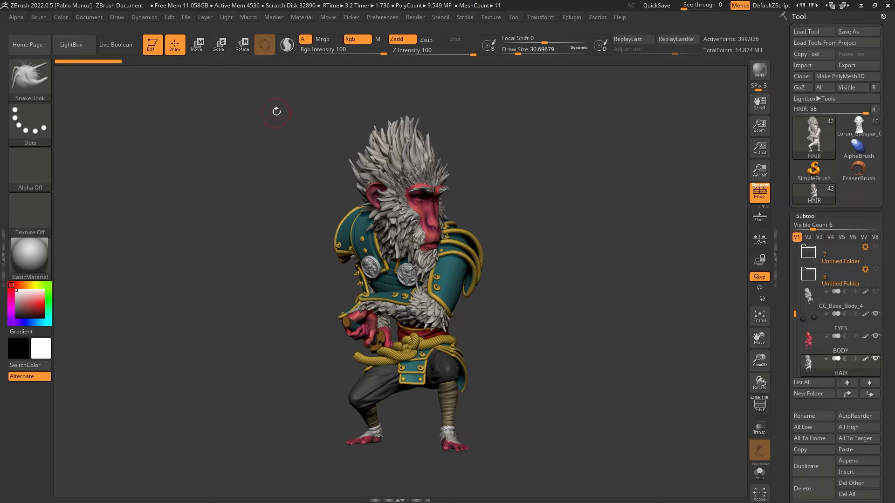
left_click(286, 46)
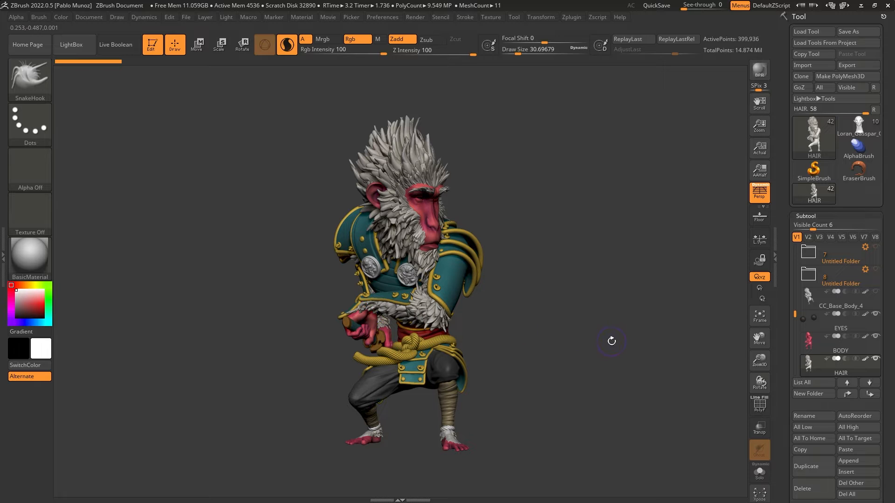
Switch the active tool to Sphere3D and convert the sphere into a PolyMesh3D.
left_click(813, 135)
left_click(356, 179)
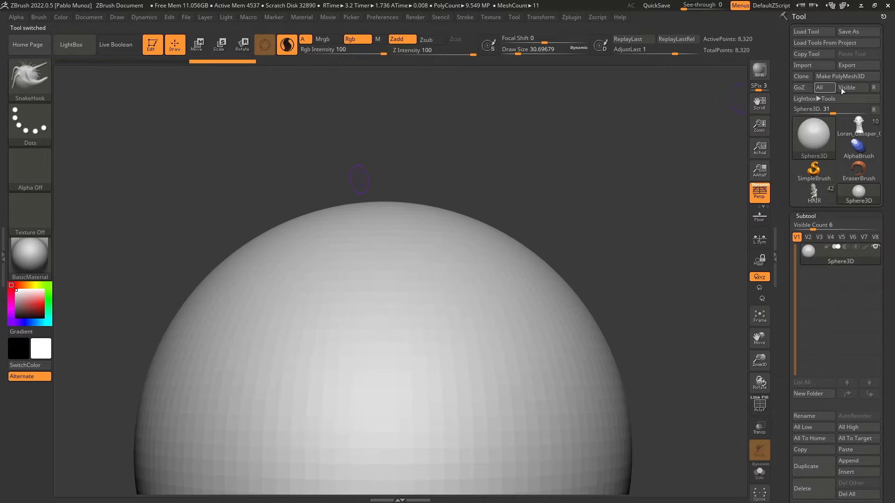
left_click(842, 76)
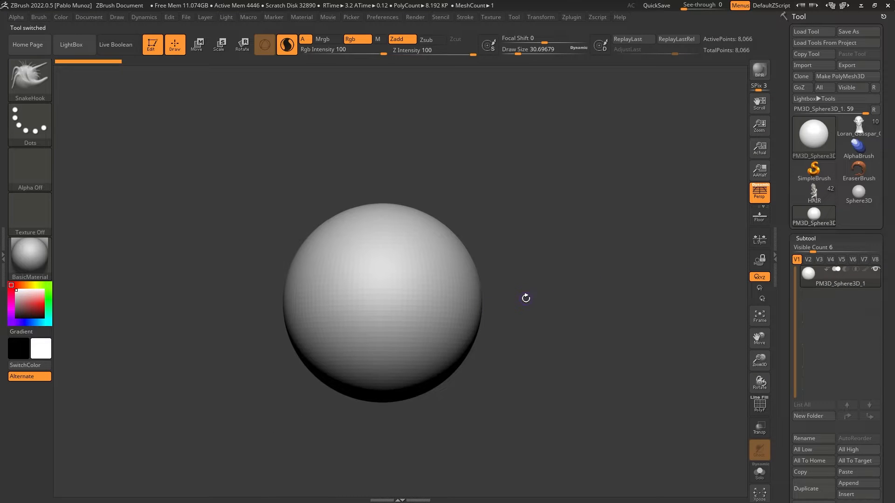
Set the brush draw size to about 136 and pull a row of hair strands down from the sphere's lower front.
right_click(504, 199)
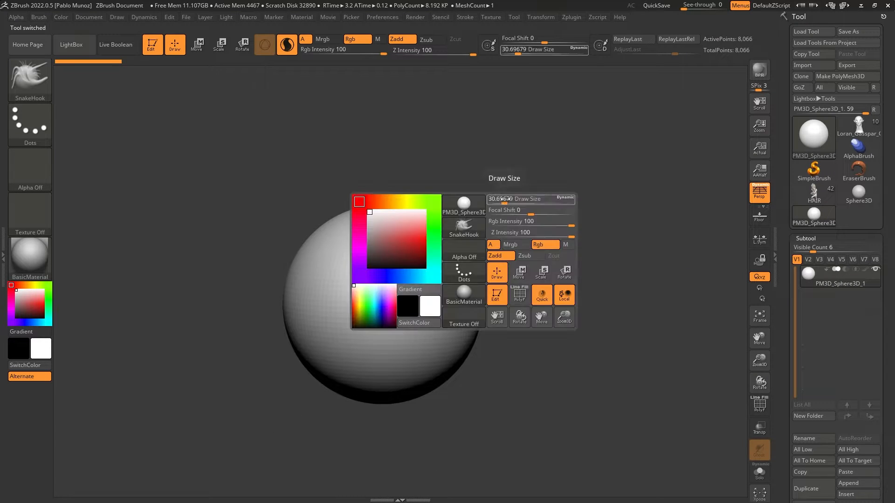
left_click_drag(504, 199, 523, 198)
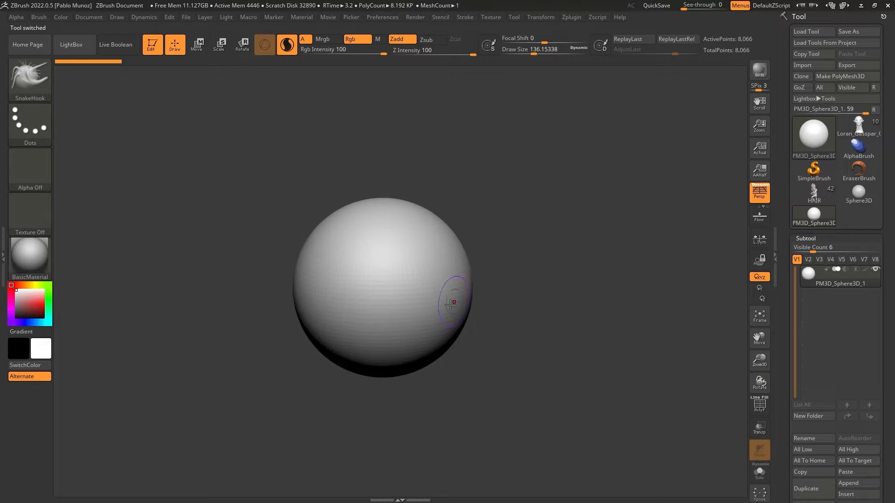
mouse_move(390, 325)
left_mouse_down()
mouse_move(390, 391)
mouse_move(402, 429)
mouse_move(416, 416)
mouse_move(368, 415)
left_mouse_up()
left_click_drag(333, 317, 353, 421)
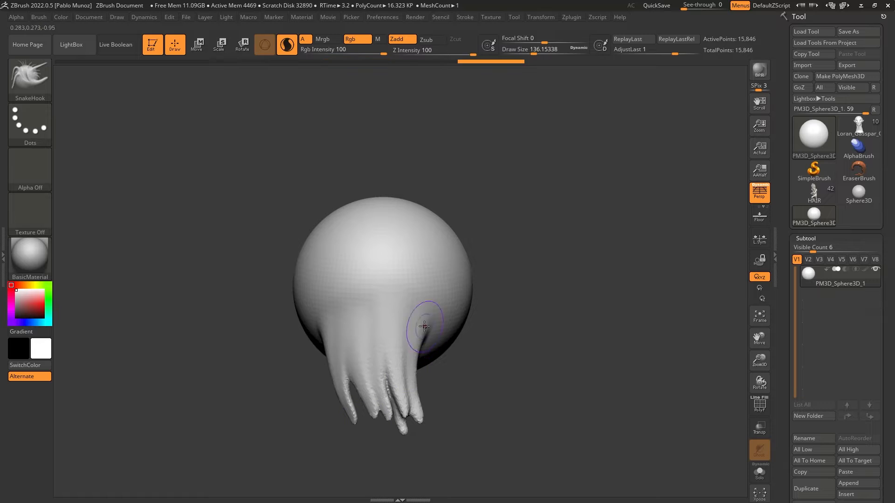
left_click_drag(424, 326, 413, 422)
mouse_move(436, 308)
left_mouse_down()
mouse_move(422, 422)
mouse_move(438, 415)
left_mouse_up()
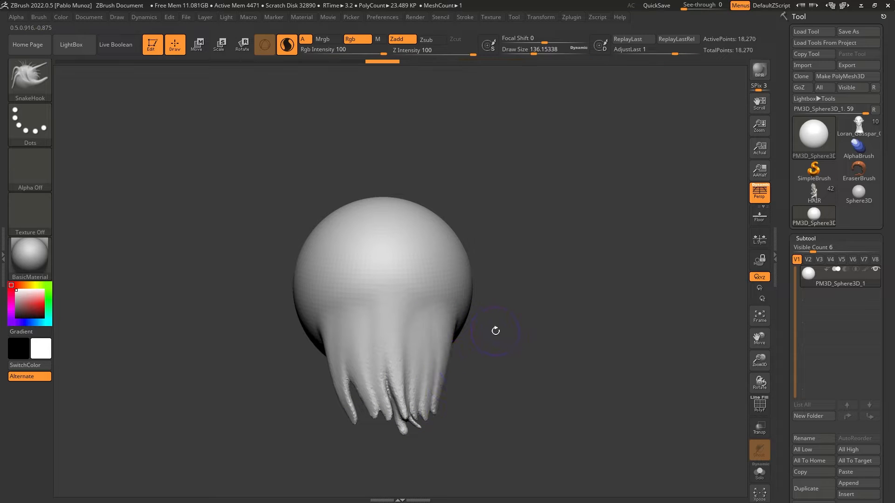
Turn on the polyframe display of the sphere and frame the mesh to show the strands' topology.
left_click_drag(496, 331, 496, 322)
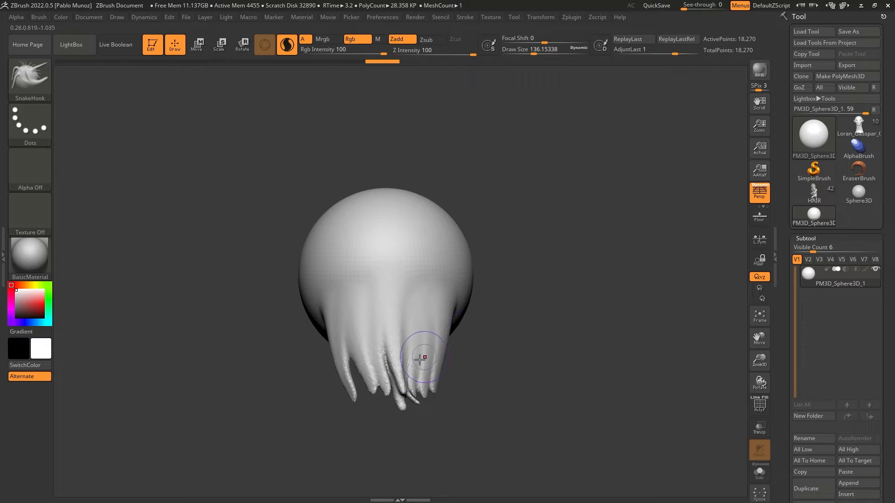
left_click_drag(496, 334, 495, 321)
left_click_drag(617, 299, 625, 275)
left_click(760, 405)
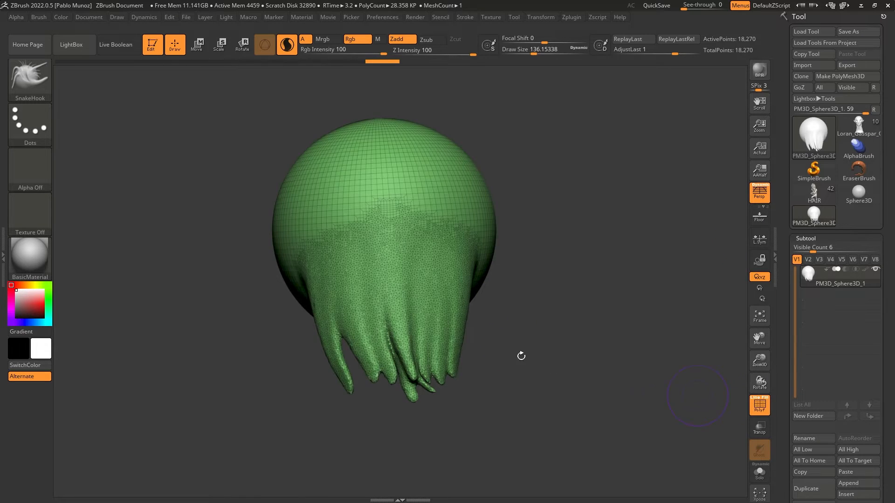
key("f")
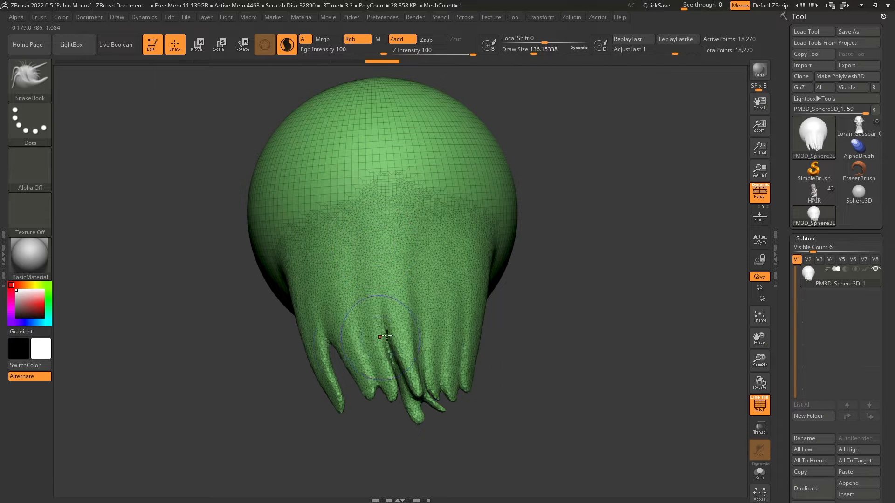
Pull two more strands down from the left side of the sphere beside the existing hair.
right_click_drag(439, 308, 462, 310)
left_click_drag(286, 276, 310, 386)
left_click_drag(286, 246, 306, 367)
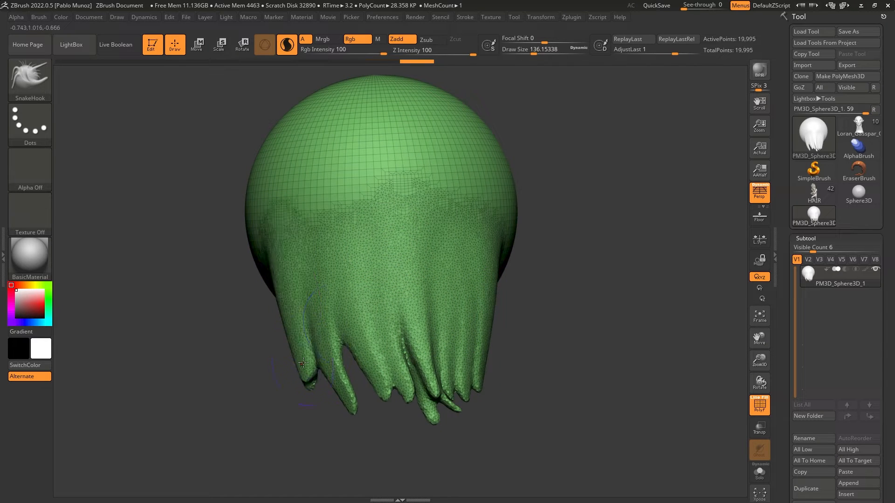
right_click_drag(431, 274, 435, 291)
right_click_drag(447, 349, 504, 342)
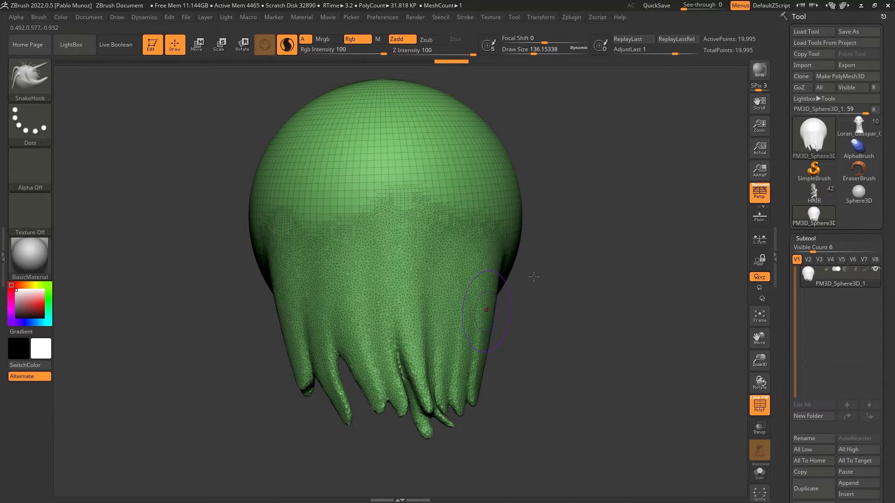
Pull a shorter, thicker lock down over the existing strands on the front right of the hair mass.
right_click_drag(534, 277, 496, 319)
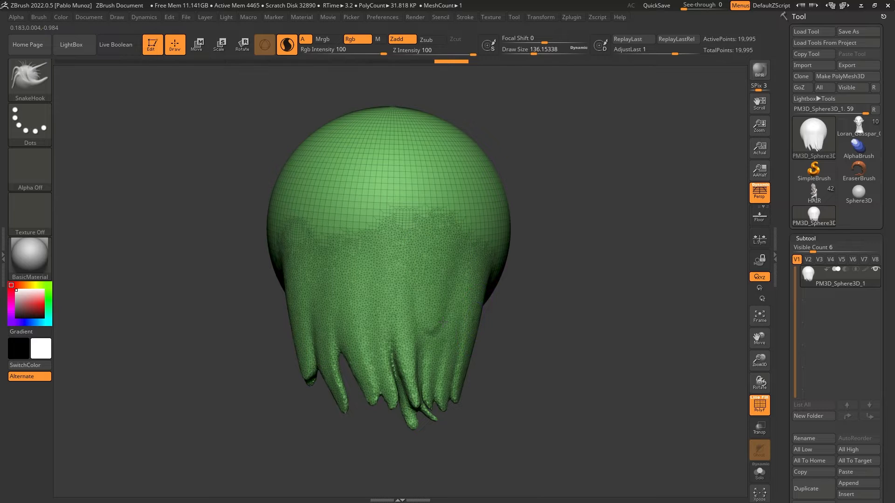
left_click_drag(443, 322, 440, 357)
right_click_drag(441, 358, 444, 370)
left_click_drag(448, 241, 437, 345)
right_click_drag(437, 347, 434, 359)
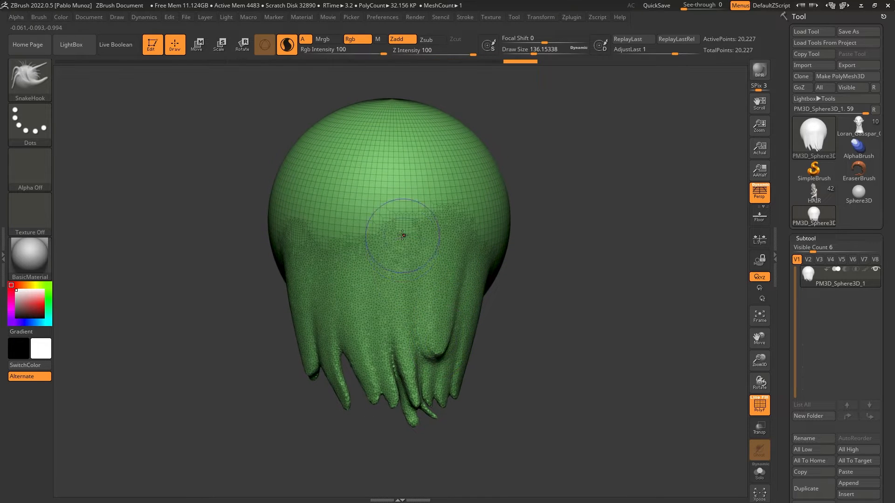
Layer four more long strands over the middle and left front of the hair, pulling them down from the upper hairline.
left_click_drag(396, 232, 391, 390)
left_click_drag(365, 244, 370, 380)
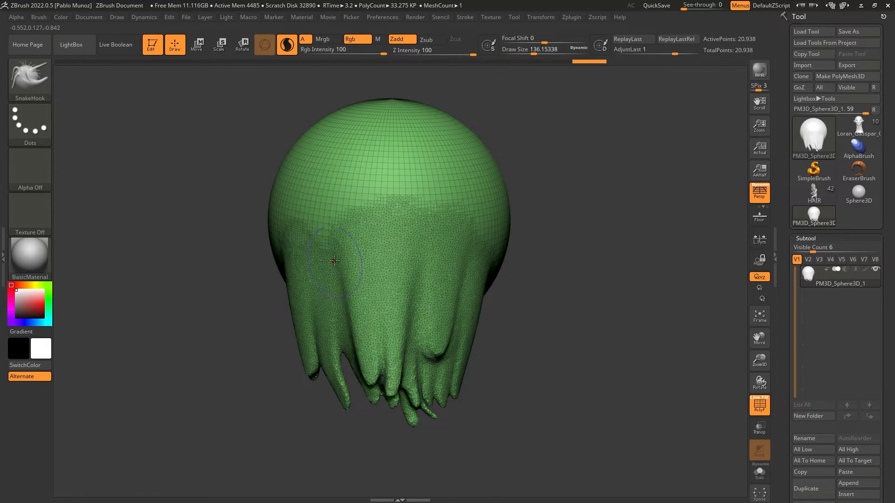
left_click_drag(334, 262, 353, 386)
right_click_drag(442, 281, 425, 282)
left_click_drag(416, 246, 402, 391)
Check the layered strands from several angles and show the SnakeHook brush's Sculptris Pro settings.
right_click_drag(431, 404, 420, 360)
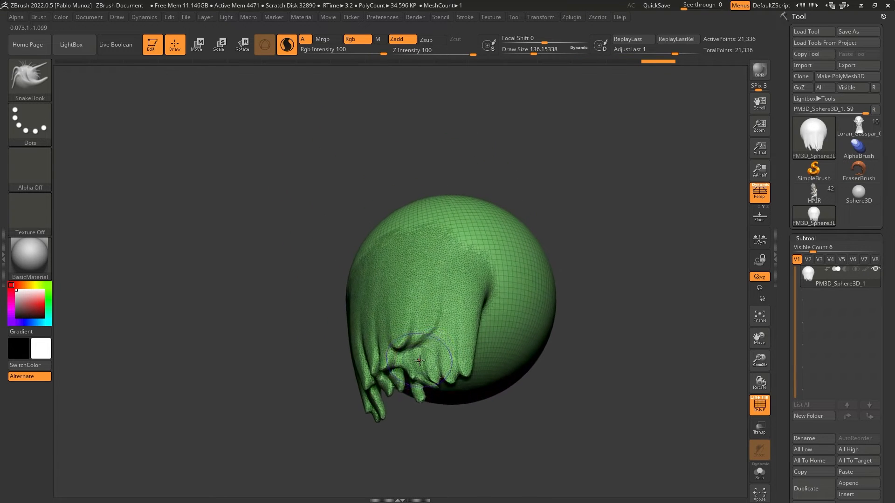
right_click_drag(409, 236, 458, 307)
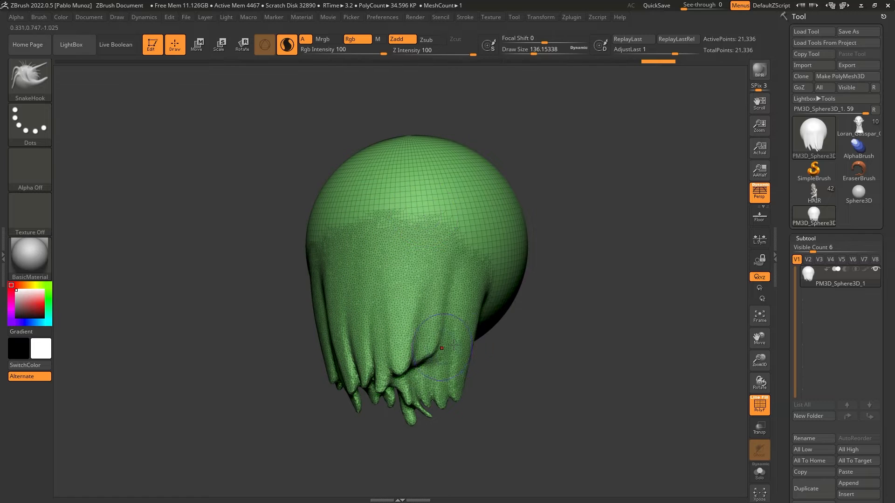
right_click_drag(470, 325, 481, 298)
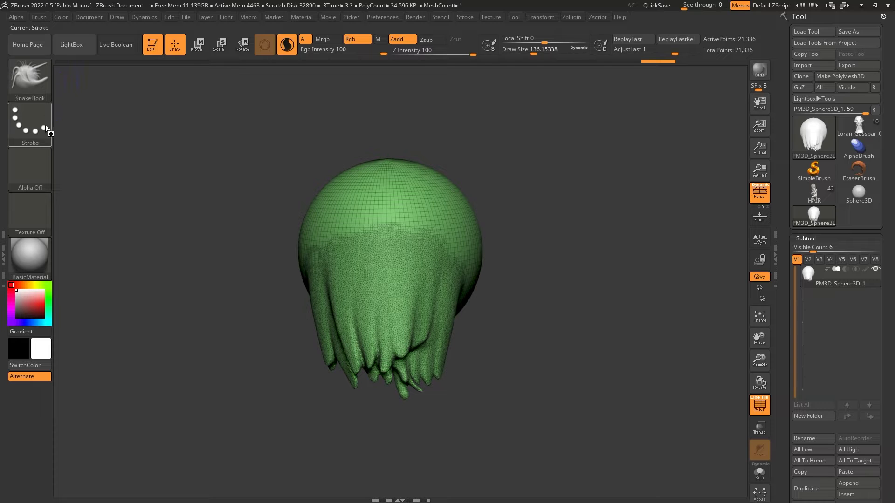
left_click(3, 244)
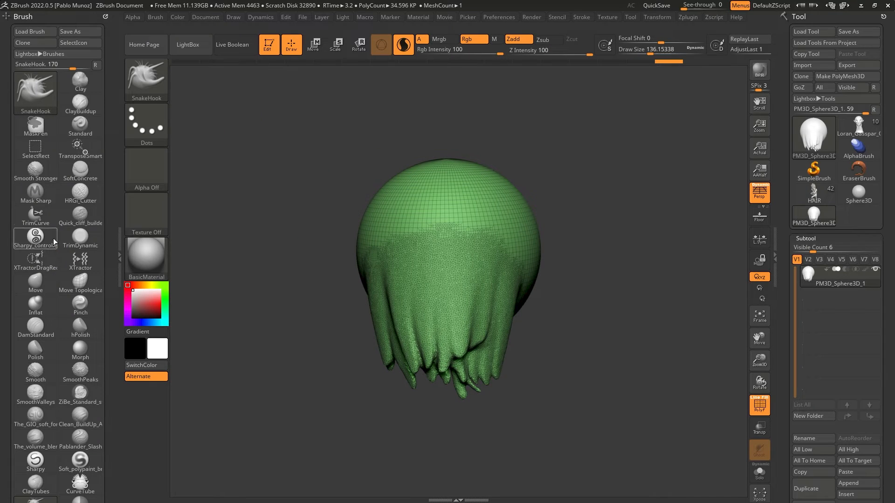
left_click(96, 65)
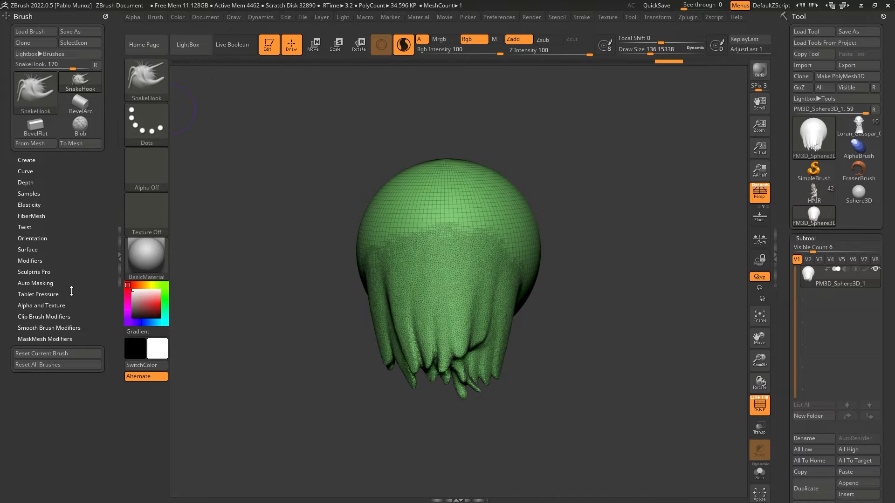
left_click(42, 272)
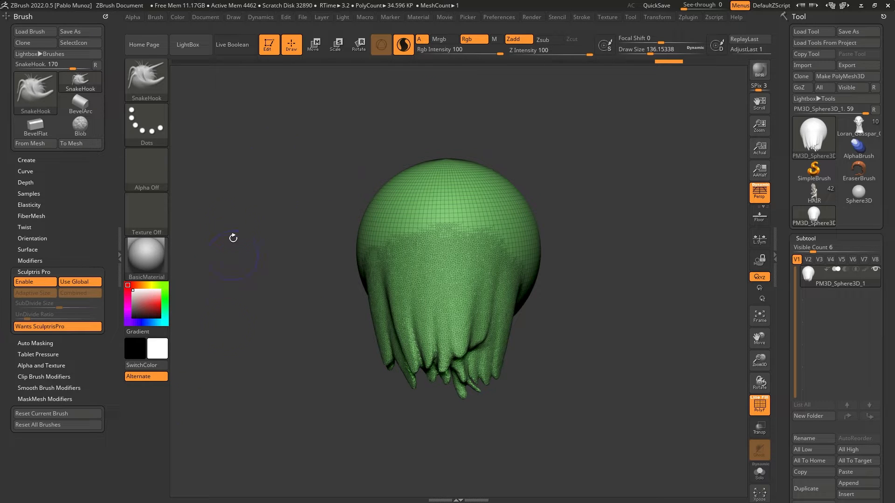
Switch through the Polish, SnakeCactus and Move brushes to compare their Sculptris Pro settings.
left_click(154, 91)
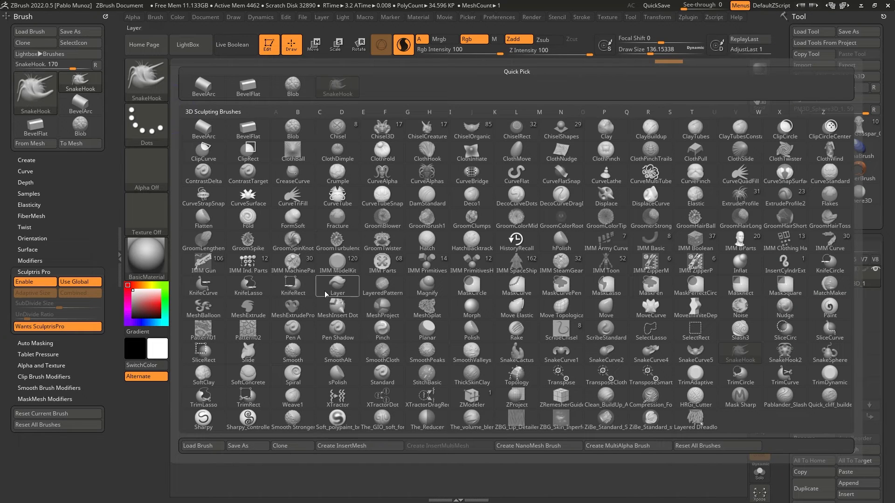
left_click(472, 329)
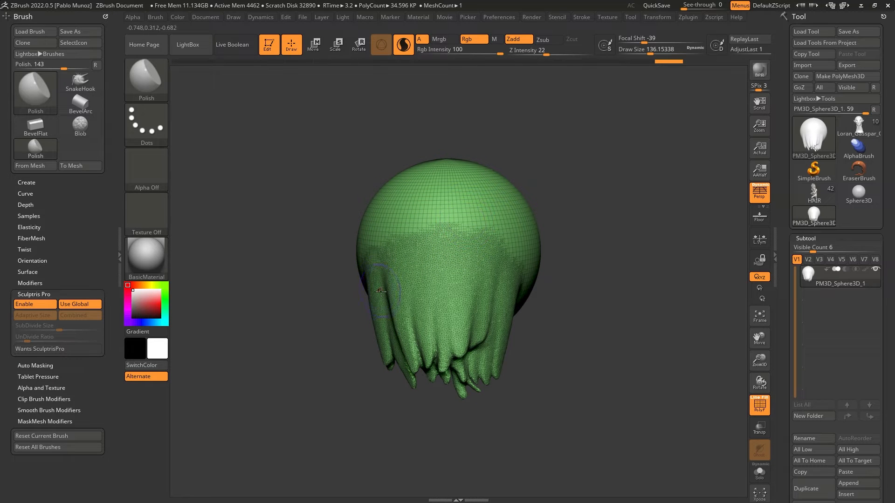
left_click(35, 94)
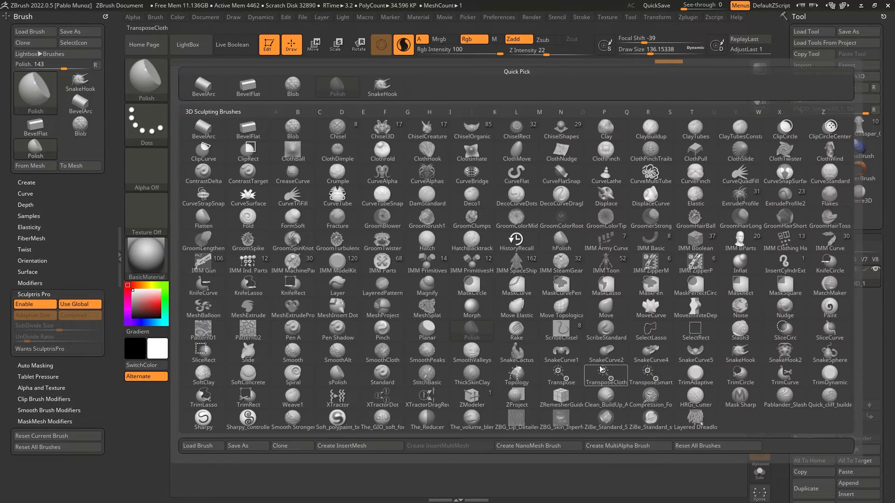
left_click(517, 357)
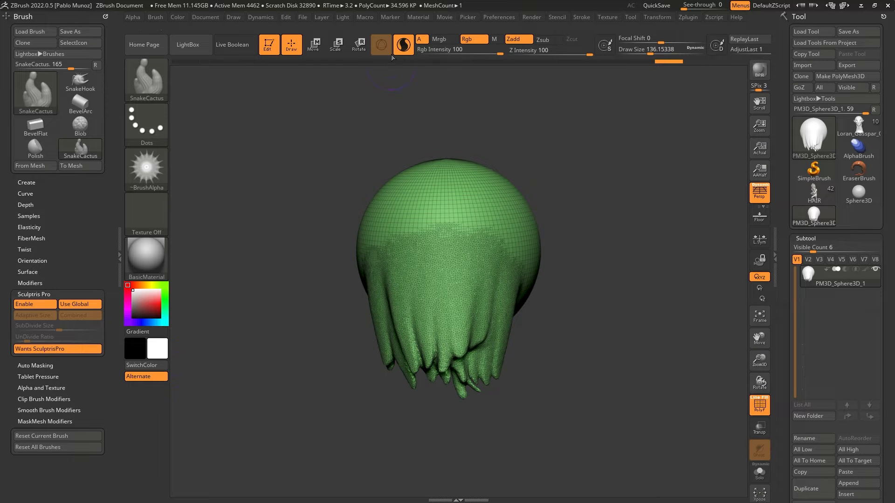
left_click(162, 97)
left_click(517, 335)
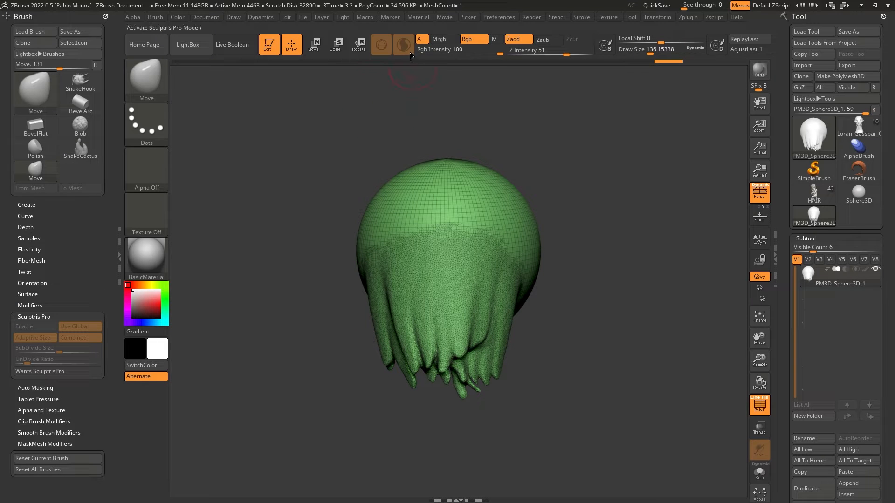
Turn off Sculptris Pro with the Pen Shadow brush active and return to the Move brush.
key("b")
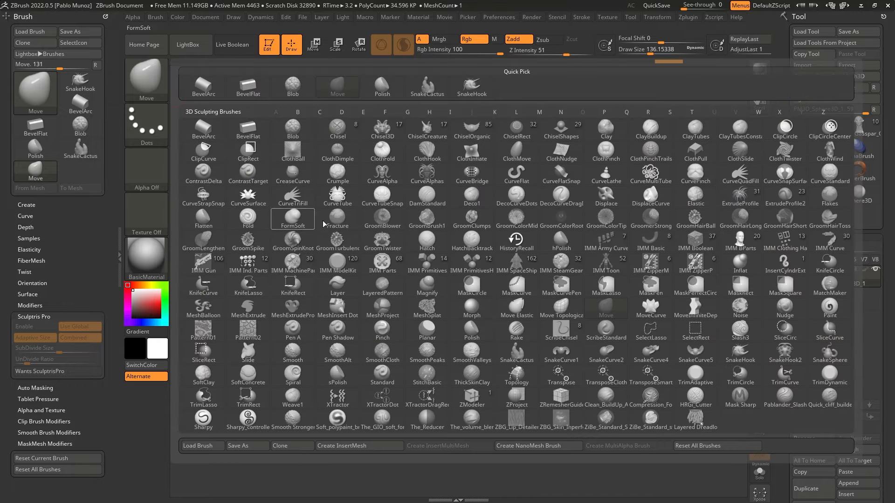
left_click(346, 314)
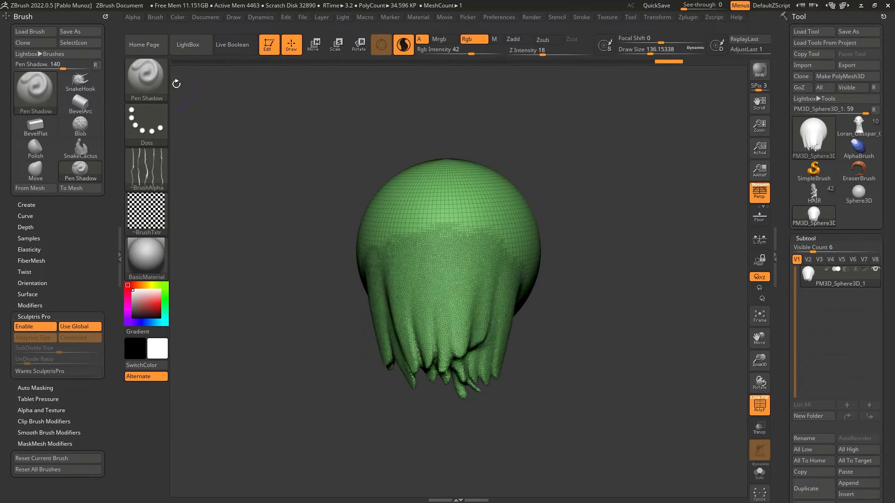
left_click(156, 80)
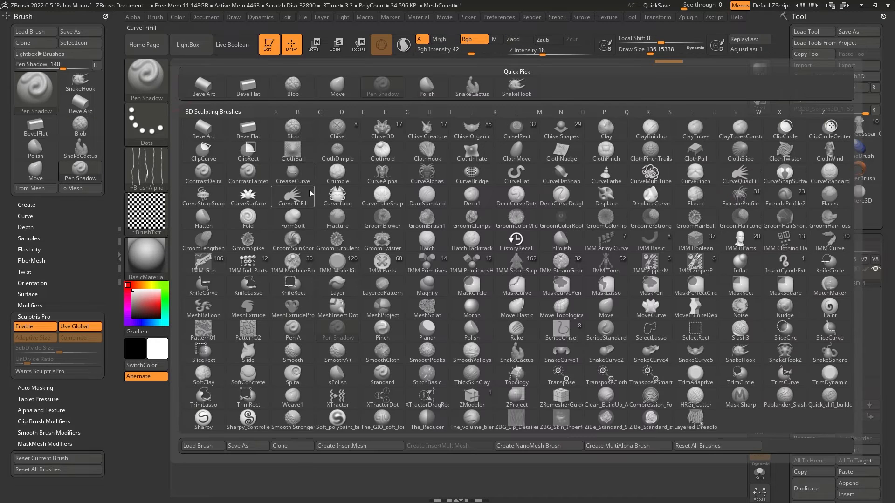
left_click(600, 310)
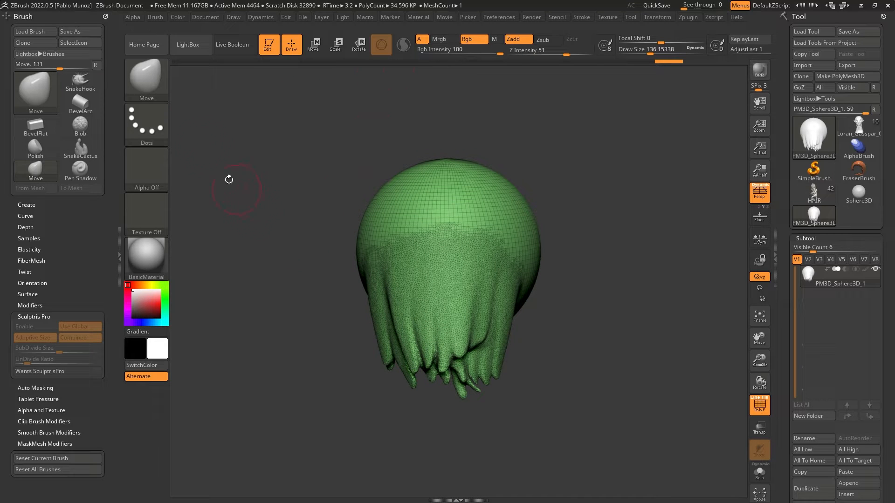
Select the SnakeCactus brush, dismiss the Sculptris Pro note and turn Sculptris Pro mode back on.
left_click(150, 76)
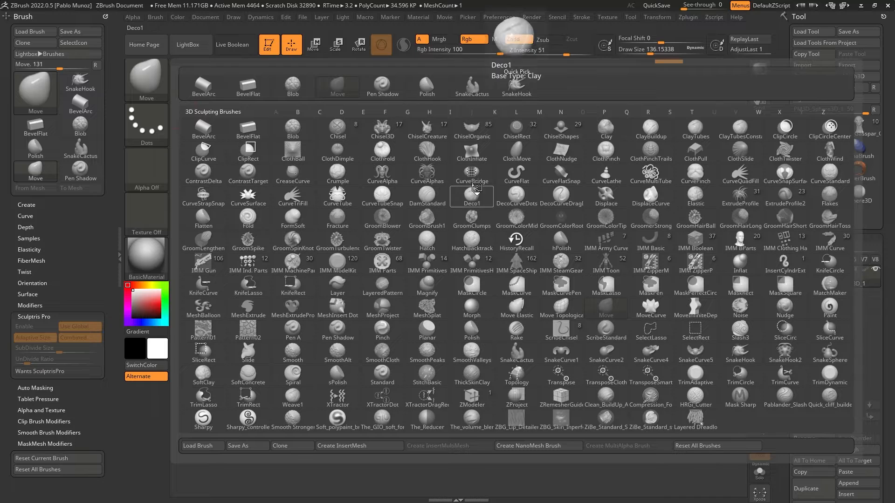
left_click(518, 357)
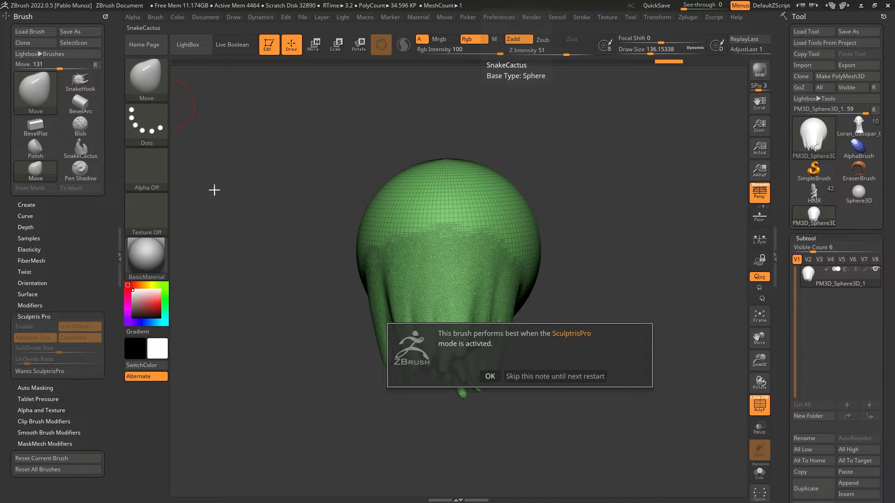
left_click(489, 377)
left_click(90, 370)
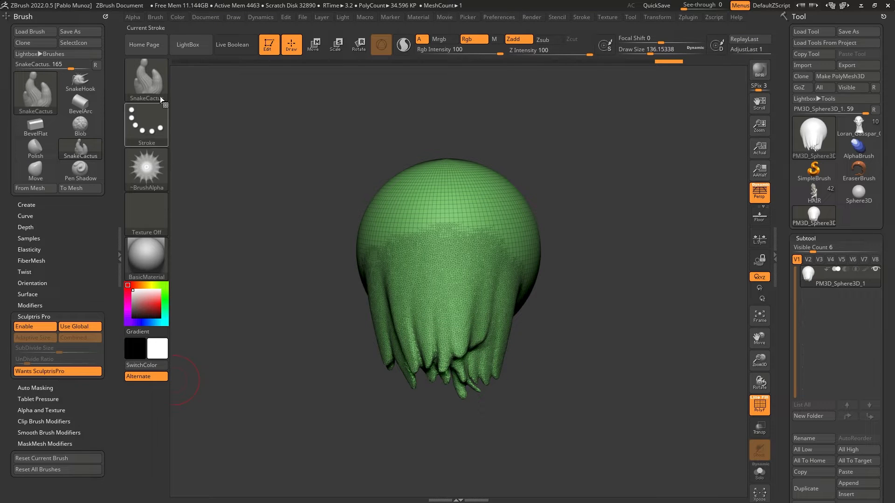
left_click(404, 46)
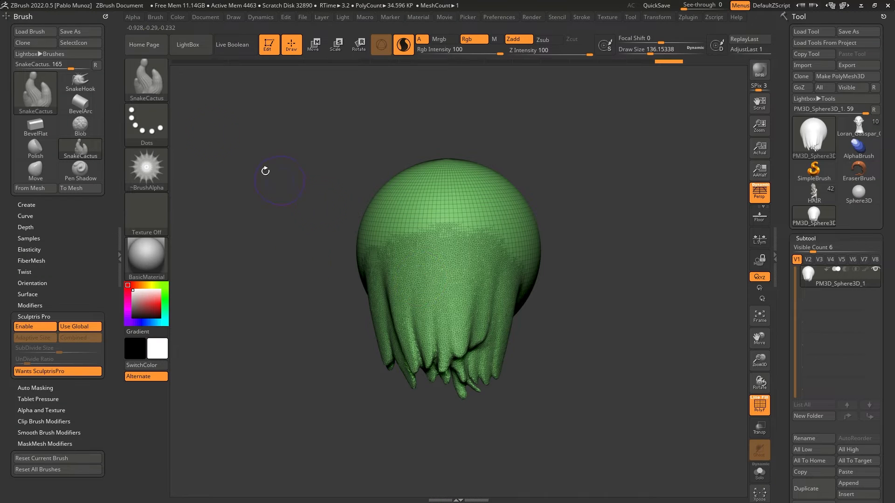
Switch to the SnakeSphere brush and hide the docked brush settings.
left_click(35, 91)
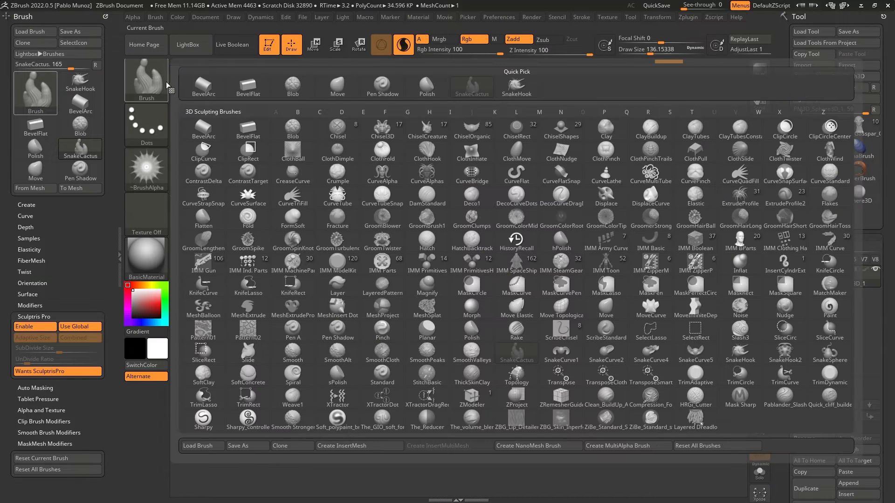
left_click(828, 357)
left_click(120, 258)
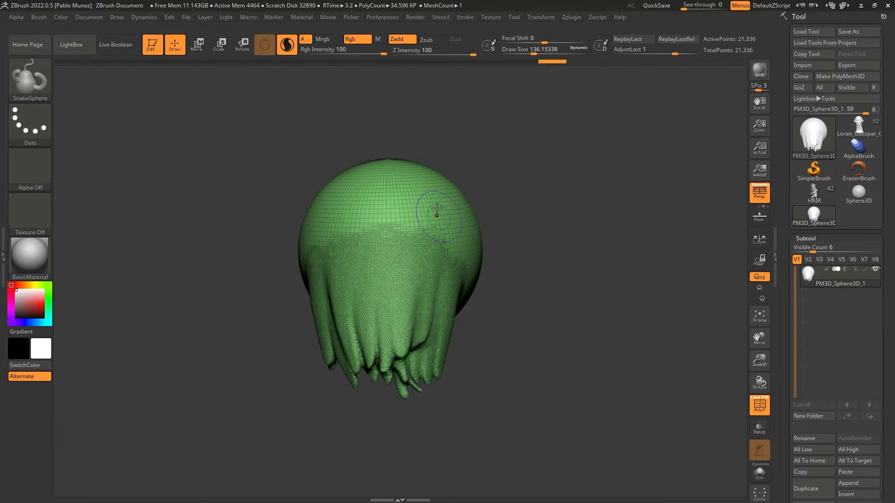
Pull six thick snake-like tubes out of the front of the sphere around the hairline.
mouse_move(493, 281)
left_mouse_down()
mouse_move(480, 292)
mouse_move(510, 276)
mouse_move(513, 312)
mouse_move(410, 276)
mouse_move(483, 312)
mouse_move(517, 300)
mouse_move(463, 260)
mouse_move(435, 222)
mouse_move(536, 296)
left_mouse_up()
mouse_move(412, 262)
left_mouse_down()
mouse_move(435, 322)
mouse_move(480, 348)
left_mouse_up()
mouse_move(396, 220)
left_mouse_down()
mouse_move(464, 184)
mouse_move(518, 182)
left_mouse_up()
mouse_move(385, 251)
left_mouse_down()
mouse_move(437, 218)
mouse_move(468, 235)
left_mouse_up()
left_click_drag(393, 275, 411, 335)
left_click_drag(362, 263, 371, 303)
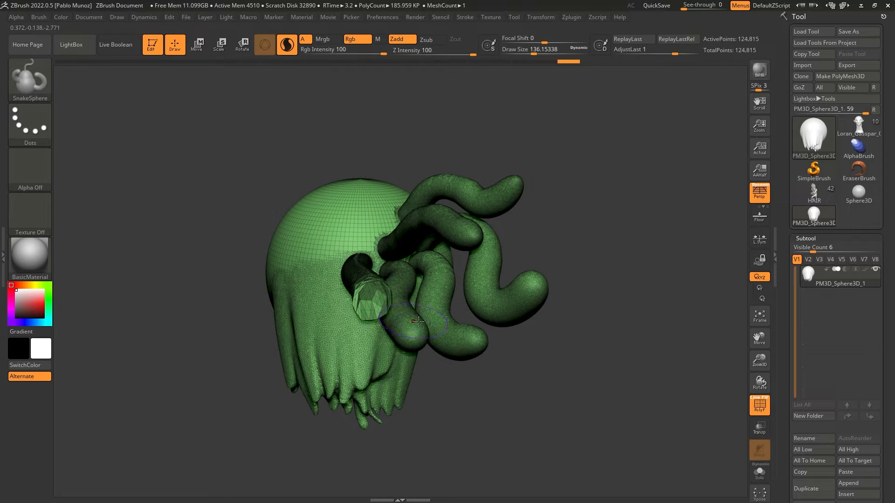
Pull a curved tube from the upper side of the sphere and a short straight tube from lower down.
mouse_move(463, 366)
left_mouse_down()
mouse_move(491, 360)
mouse_move(468, 336)
mouse_move(476, 339)
mouse_move(481, 324)
mouse_move(464, 345)
mouse_move(459, 282)
left_mouse_up()
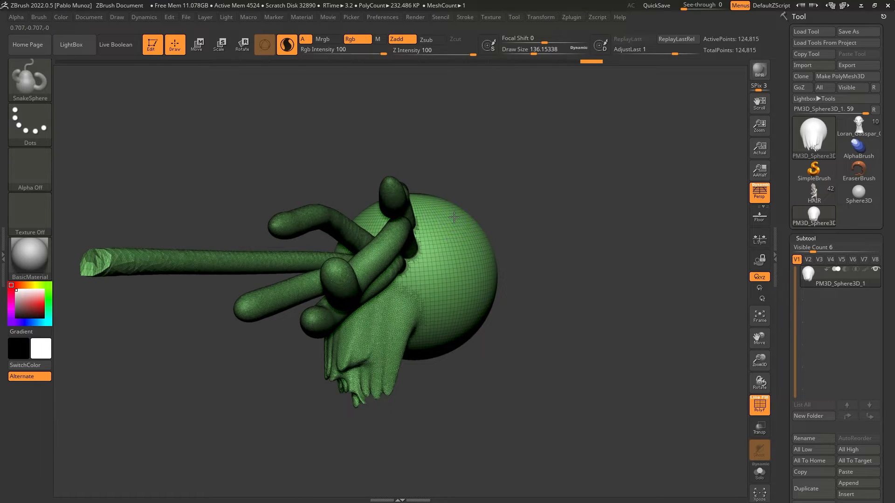
mouse_move(451, 216)
left_mouse_down()
mouse_move(490, 238)
mouse_move(518, 210)
left_mouse_up()
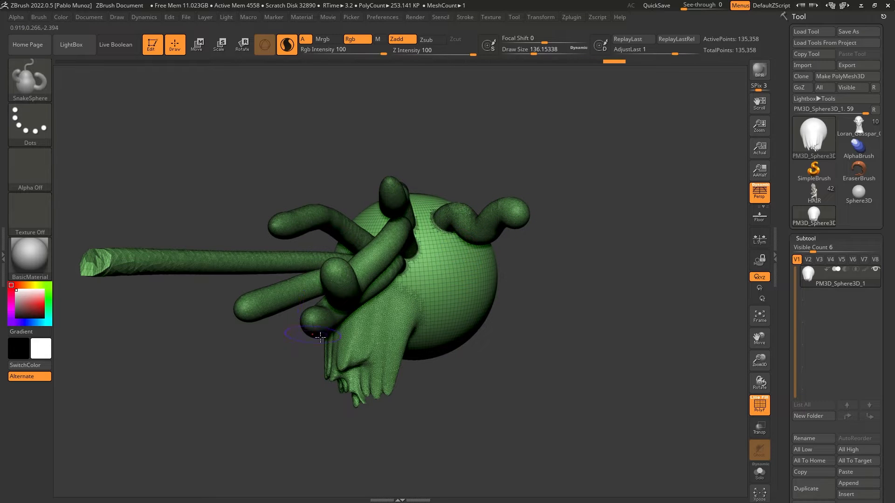
left_click_drag(480, 344, 437, 311)
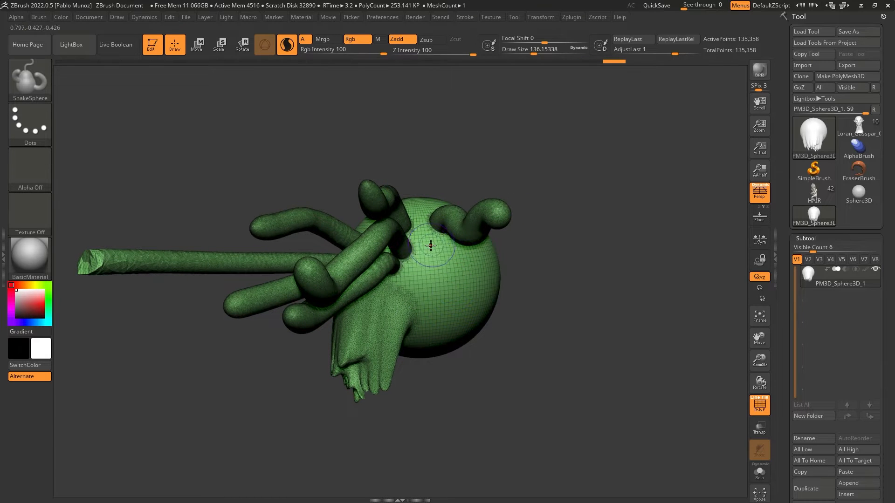
right_click_drag(458, 304, 434, 240)
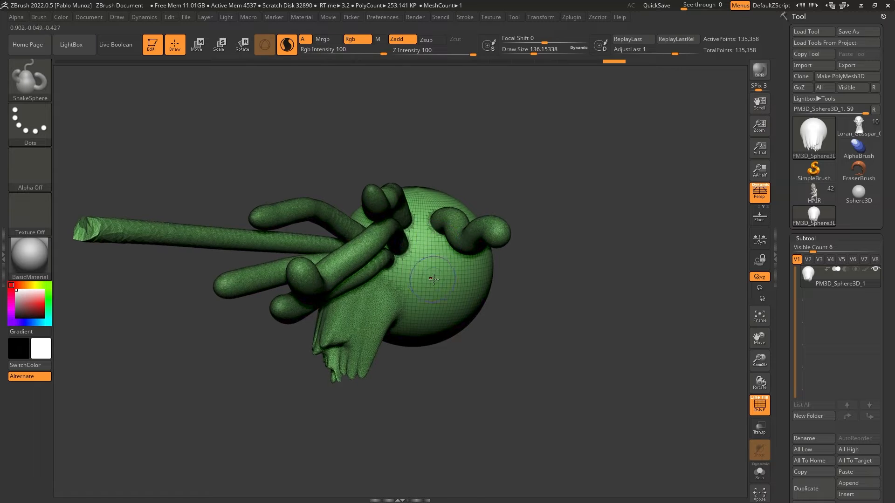
mouse_move(419, 320)
right_mouse_down()
mouse_move(426, 374)
mouse_move(440, 344)
right_mouse_up()
right_click_drag(422, 294, 414, 274)
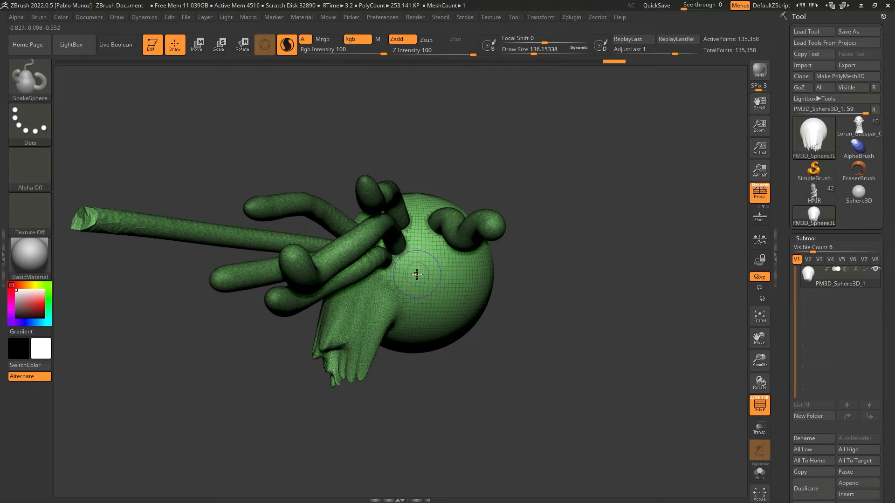
left_click(411, 357)
right_click_drag(413, 383, 394, 363)
mouse_move(418, 277)
right_mouse_down("ctrl")
mouse_move(440, 296)
mouse_move(426, 283)
right_mouse_up("ctrl")
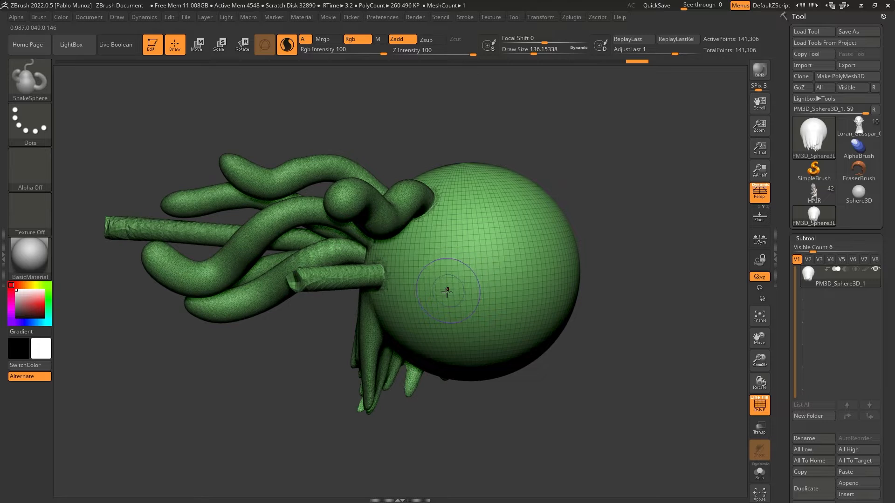
mouse_move(459, 285)
right_mouse_down()
mouse_move(389, 313)
mouse_move(391, 303)
right_mouse_up()
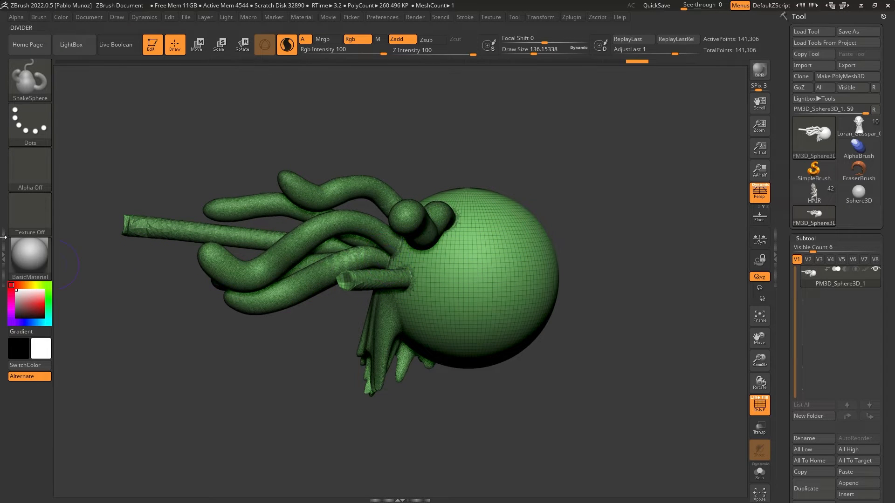
Reset the recent brush list and show the SnakeSphere brush's Modifiers settings.
left_click(3, 254)
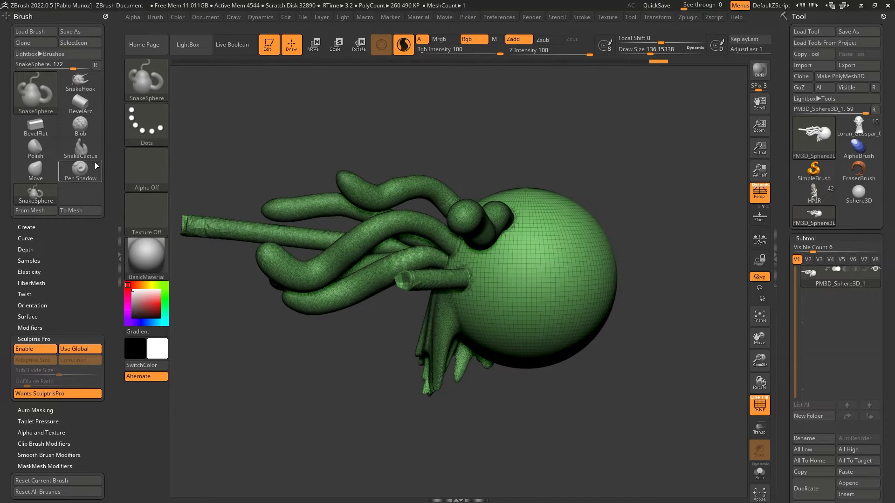
left_click(95, 65)
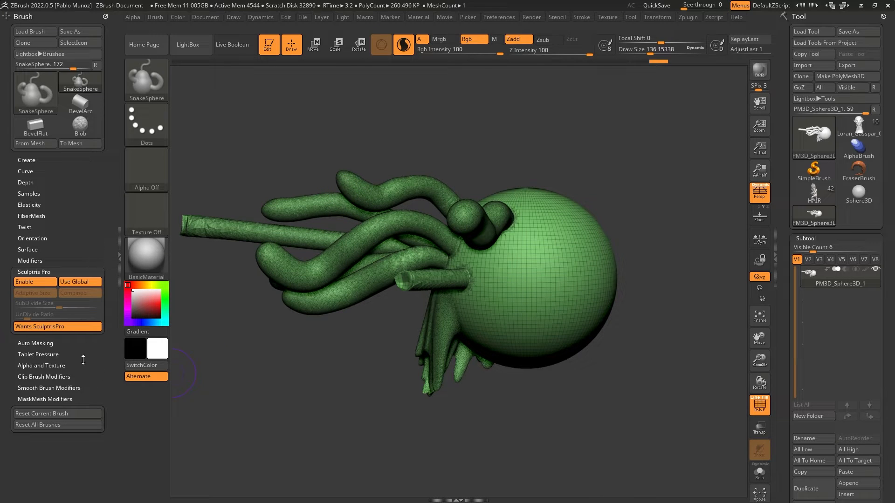
mouse_move(90, 237)
left_mouse_down()
mouse_move(88, 176)
mouse_move(88, 204)
mouse_move(76, 221)
left_mouse_up()
left_click(57, 232)
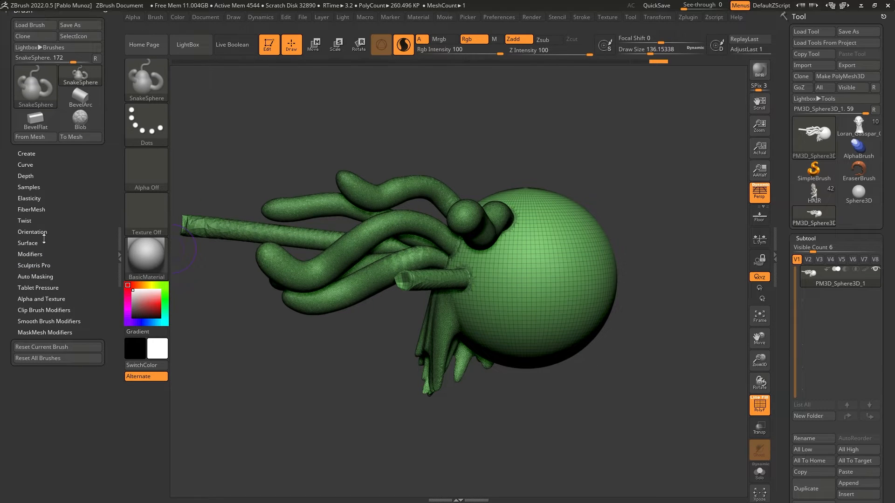
left_click(41, 254)
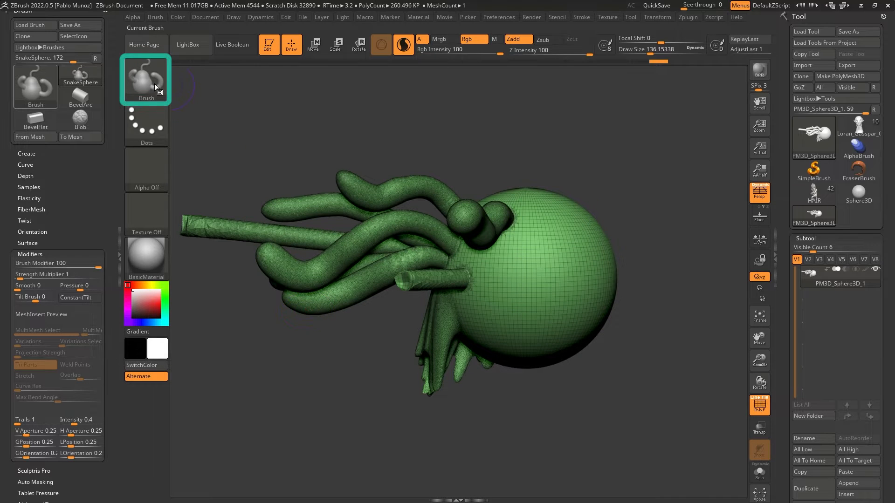
Check the current brush's base type, and try the Move and Move Topological brushes.
mouse_move(149, 78)
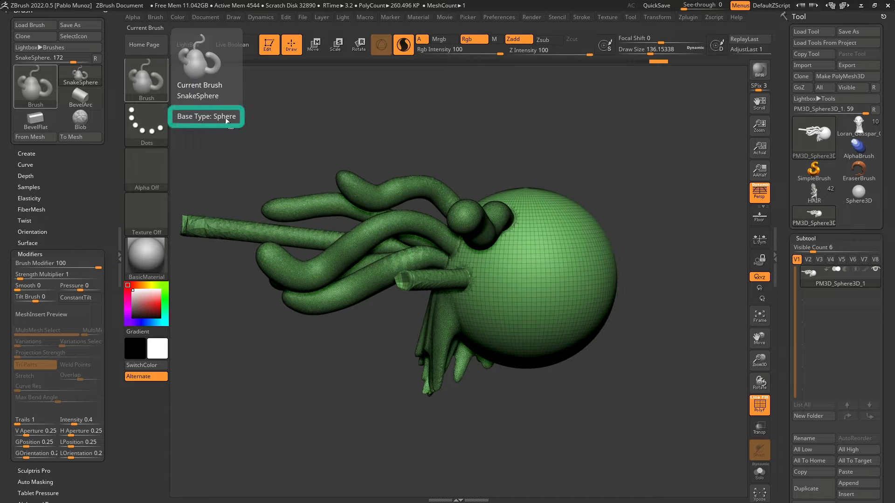
left_click(150, 90)
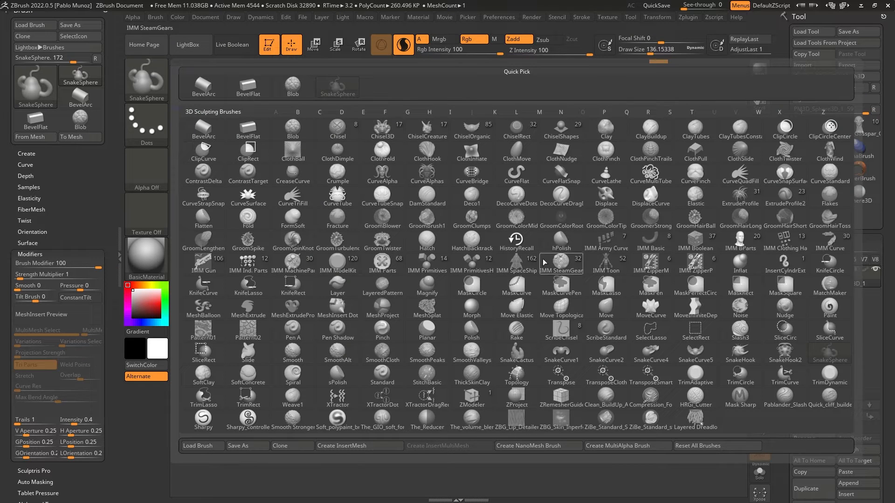
left_click(604, 308)
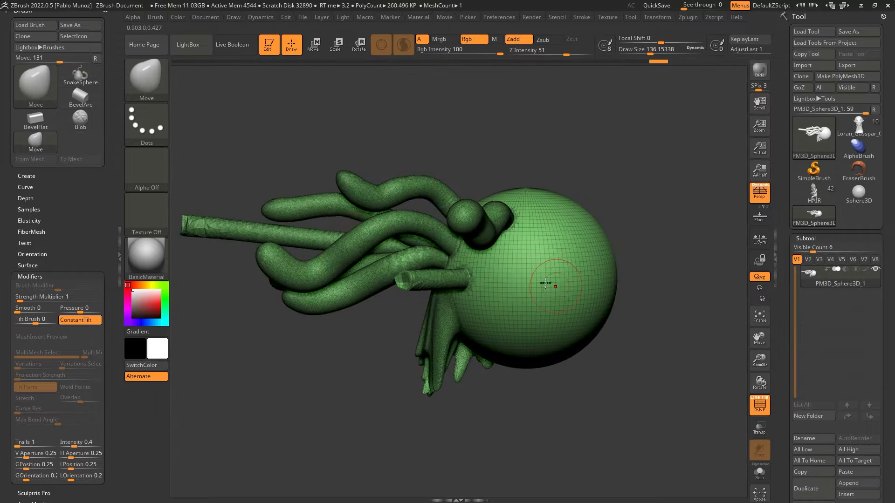
left_click(150, 83)
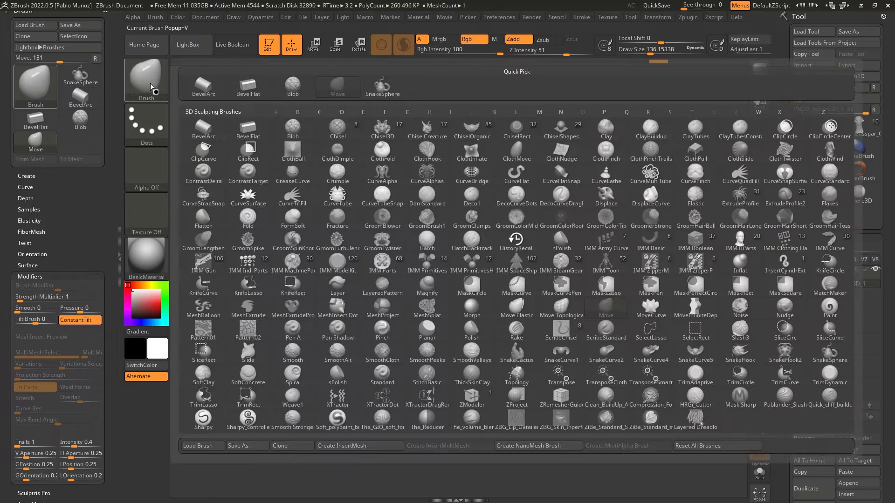
key("m")
key("t")
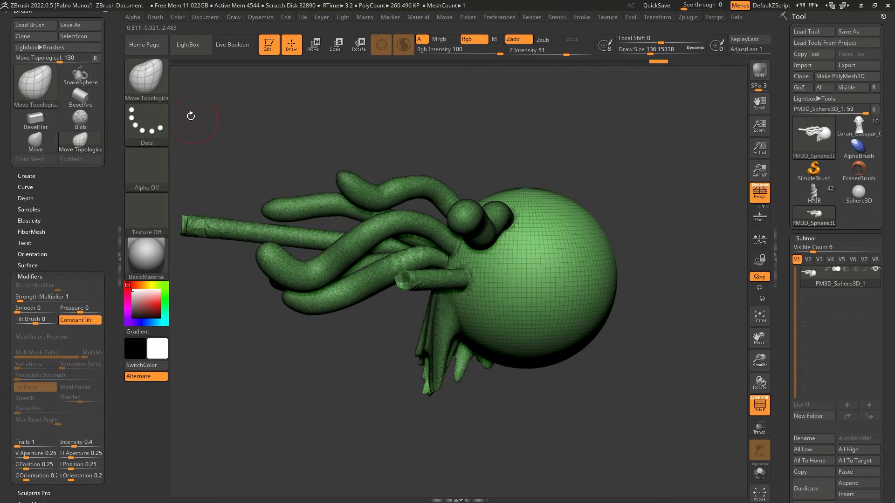
Switch back to the SnakeSphere brush and pull two straight tubes up out of the sphere's upper side.
left_click(156, 82)
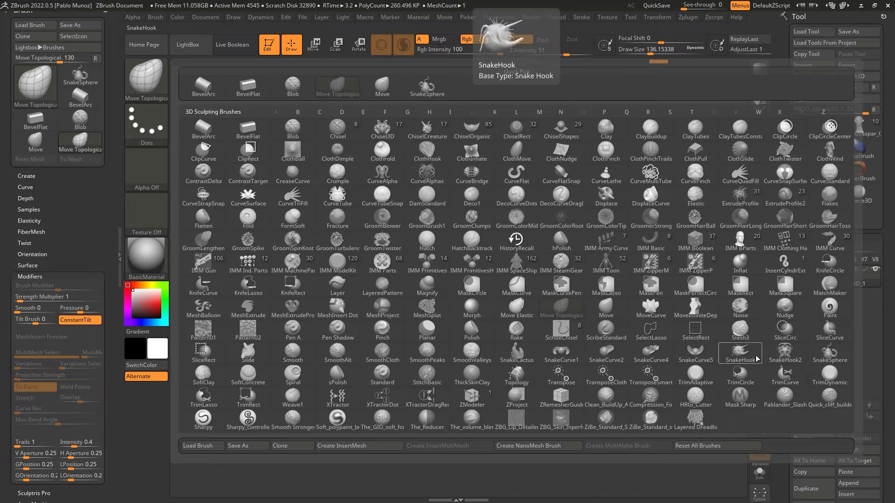
left_click(832, 359)
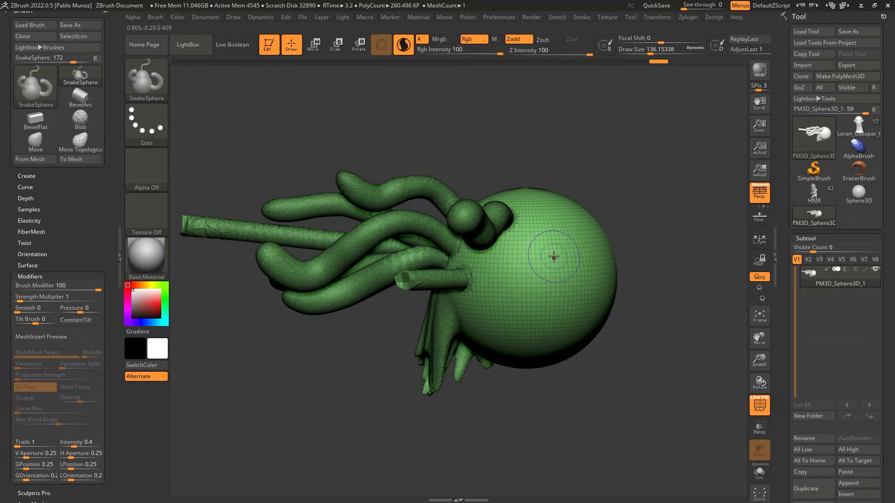
left_click_drag(554, 233, 590, 145)
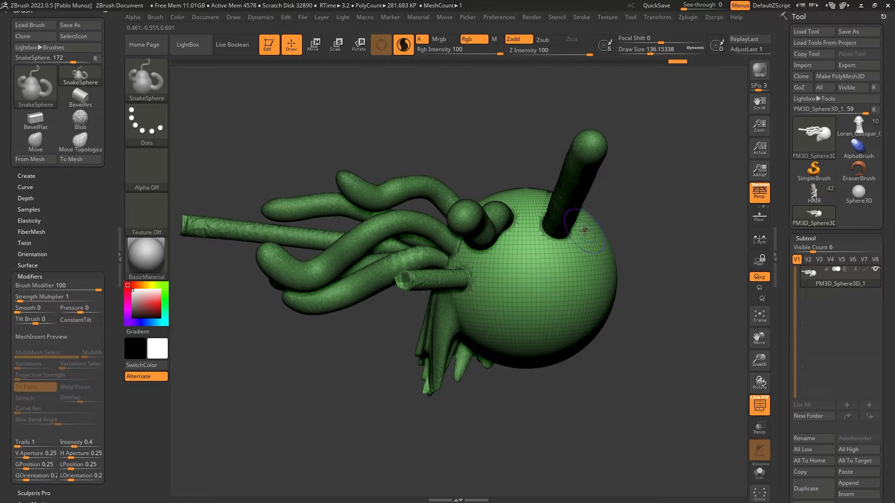
left_click_drag(584, 230, 649, 150)
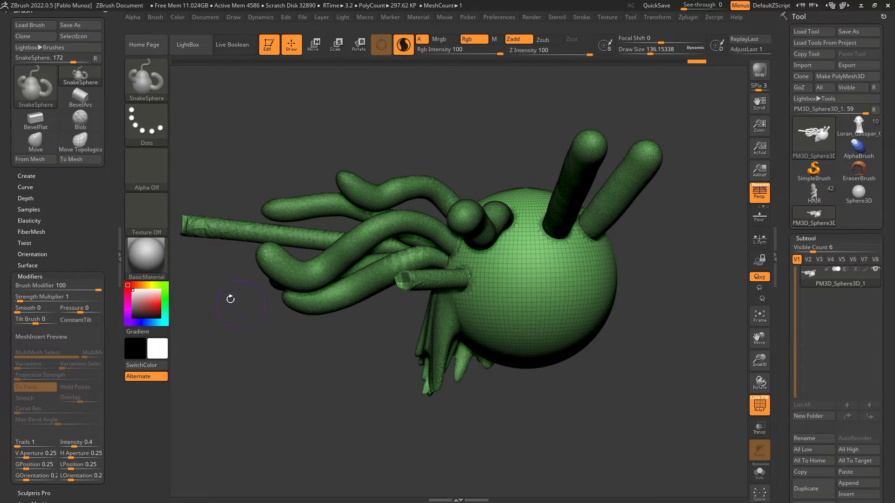
Set the Brush Modifier to 0 and pull one thick tube down from the middle of the sphere's side.
left_click_drag(97, 289, 47, 288)
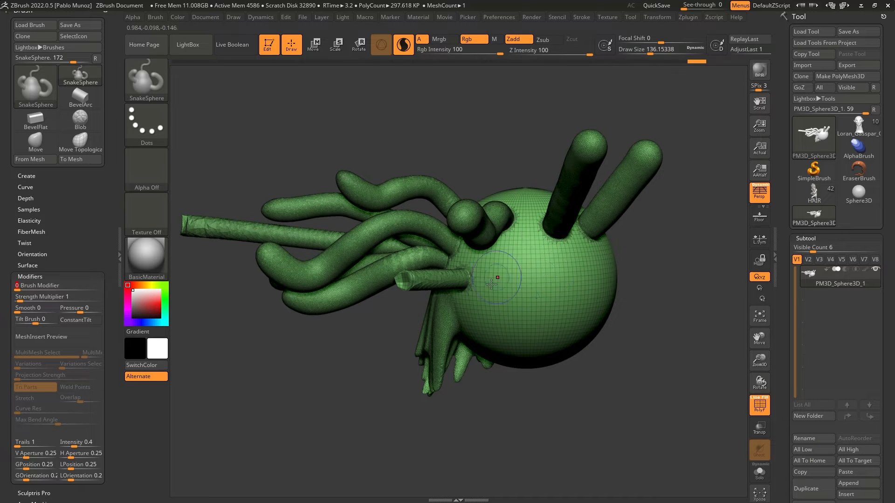
mouse_move(521, 305)
left_mouse_down()
mouse_move(515, 291)
mouse_move(513, 402)
left_mouse_up()
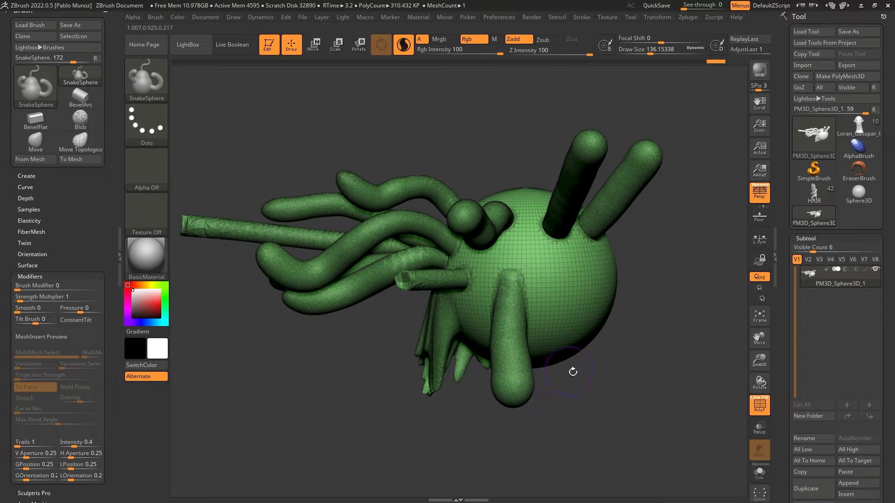
mouse_move(573, 372)
left_mouse_down()
mouse_move(548, 374)
mouse_move(527, 327)
left_mouse_up()
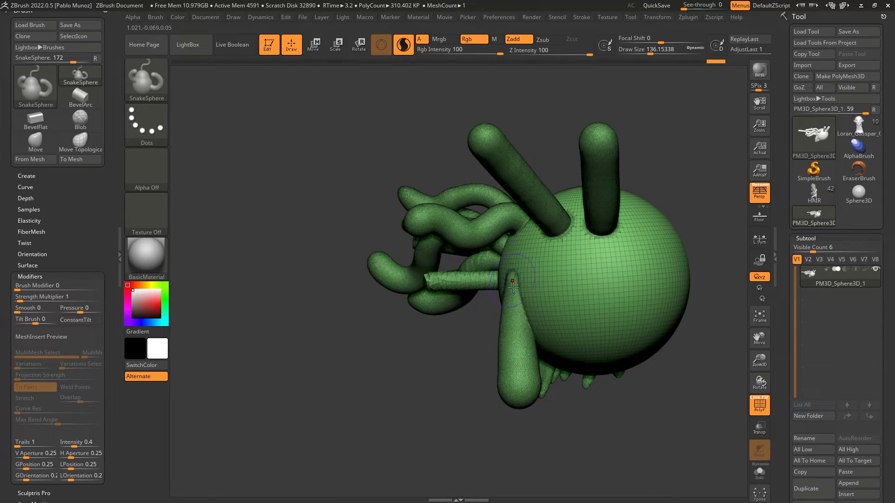
Pull three long tubes hanging down from the sphere beside the single thick tube.
mouse_move(458, 385)
left_mouse_down()
mouse_move(482, 393)
mouse_move(515, 377)
left_mouse_up()
left_click_drag(604, 371, 573, 373)
left_click_drag(536, 291, 527, 459)
left_click_drag(571, 279, 562, 459)
mouse_move(583, 266)
left_mouse_down()
mouse_move(594, 453)
mouse_move(589, 289)
mouse_move(597, 411)
left_mouse_up()
right_click_drag(601, 387, 623, 383)
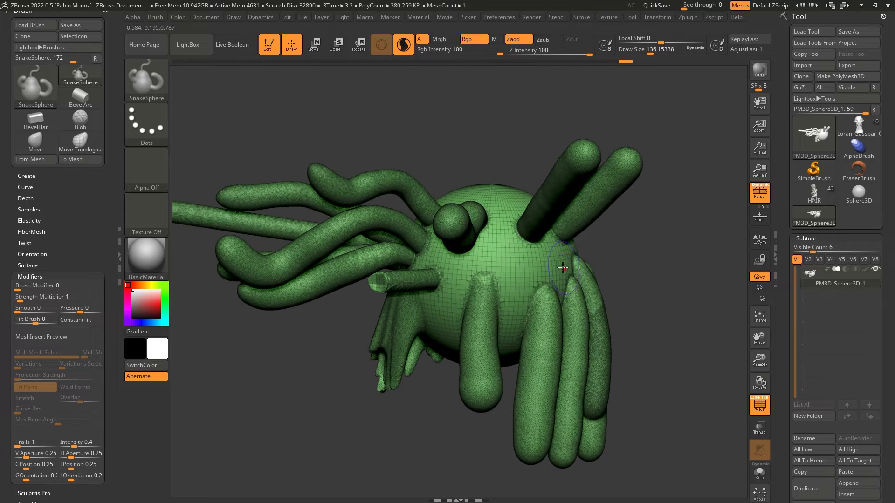
Fill the gaps between the hanging tubes with three more overlapping tubes pulled downward.
mouse_move(562, 266)
left_mouse_down()
mouse_move(576, 447)
mouse_move(553, 311)
mouse_move(561, 423)
left_mouse_up()
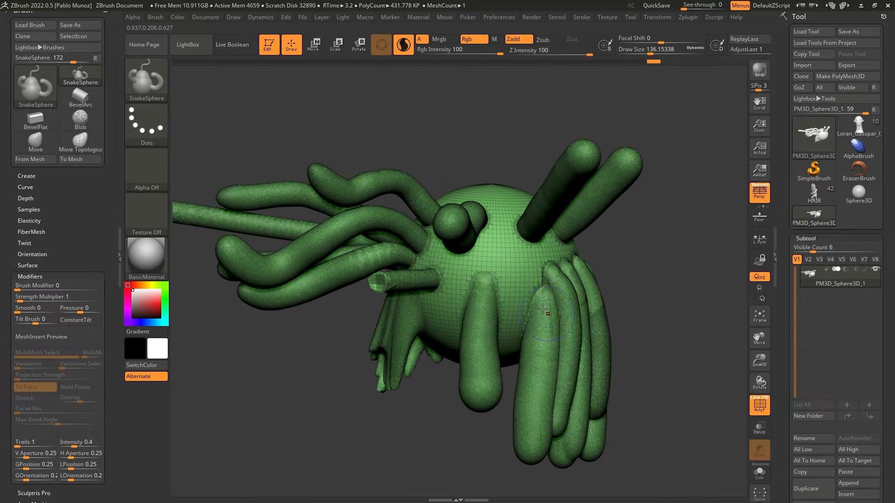
left_click_drag(526, 282, 515, 435)
right_click_drag(537, 276, 549, 275)
left_click_drag(541, 276, 546, 407)
right_click_drag(641, 317, 587, 311)
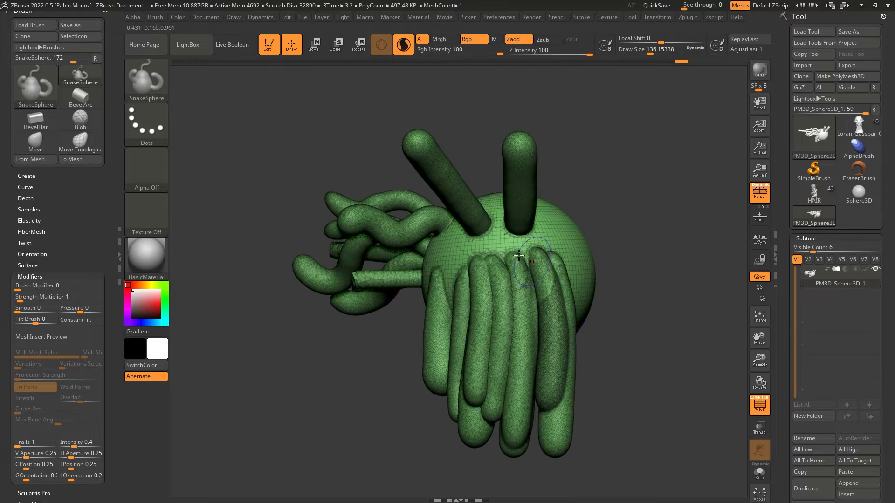
Set the Brush Modifier to 8 and pull two long tubes down from the bare area beside the hanging strands.
left_click(23, 288)
type("1")
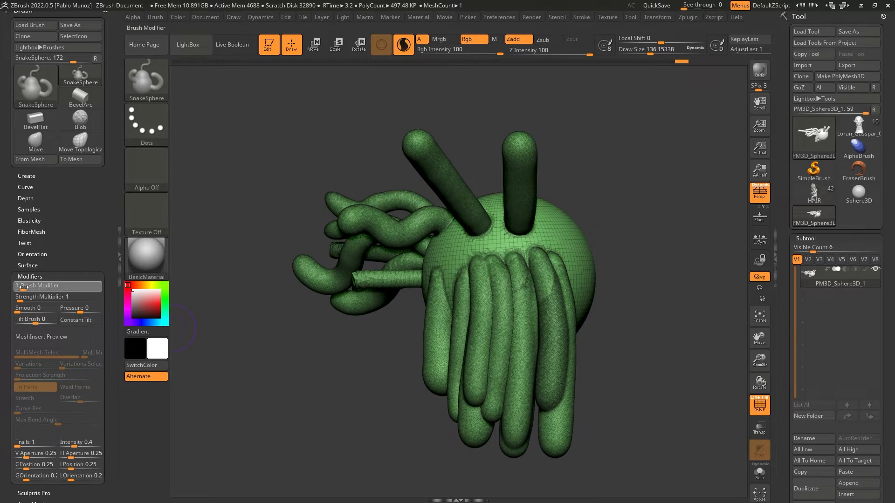
key("Return")
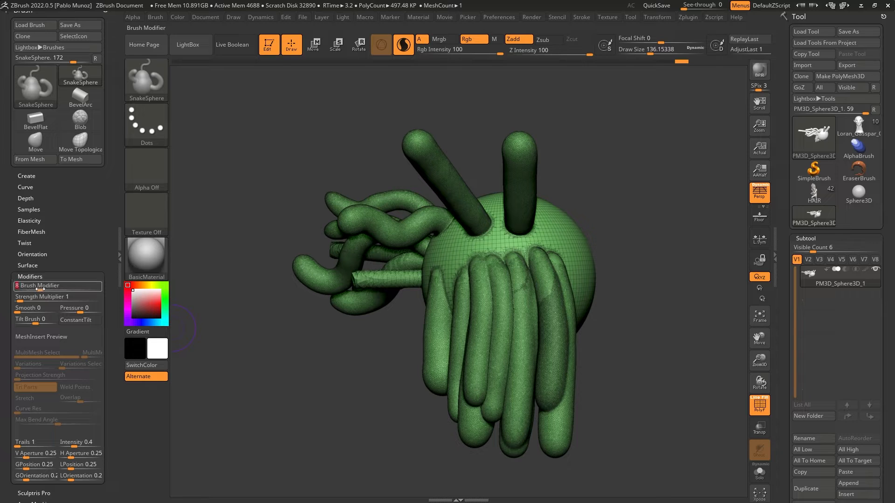
right_click_drag(611, 322, 589, 254)
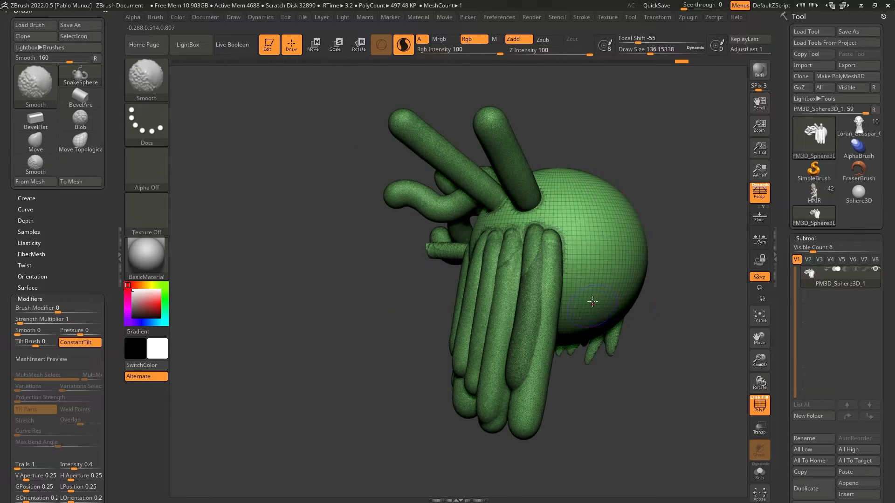
left_click_drag(583, 243, 579, 422)
mouse_move(607, 231)
left_mouse_down()
mouse_move(616, 266)
mouse_move(613, 408)
left_mouse_up()
Pull four more overlapping tubes down from the sphere around the far side of the hanging strands.
mouse_move(641, 377)
right_mouse_down()
mouse_move(561, 359)
mouse_move(460, 272)
right_mouse_up()
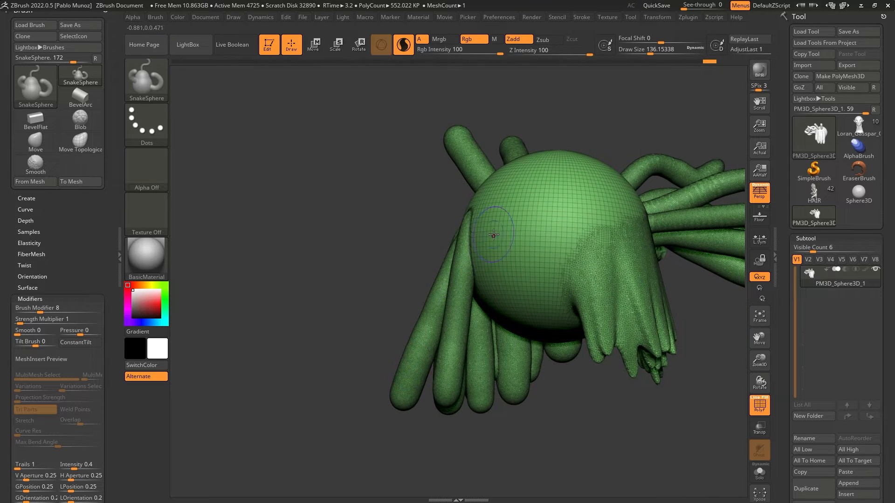
left_click_drag(493, 234, 471, 436)
mouse_move(493, 201)
left_mouse_down()
mouse_move(449, 369)
mouse_move(451, 430)
mouse_move(448, 375)
mouse_move(449, 402)
left_mouse_up()
mouse_move(451, 345)
right_mouse_down()
mouse_move(488, 336)
mouse_move(500, 342)
right_mouse_up()
left_click_drag(451, 188, 418, 380)
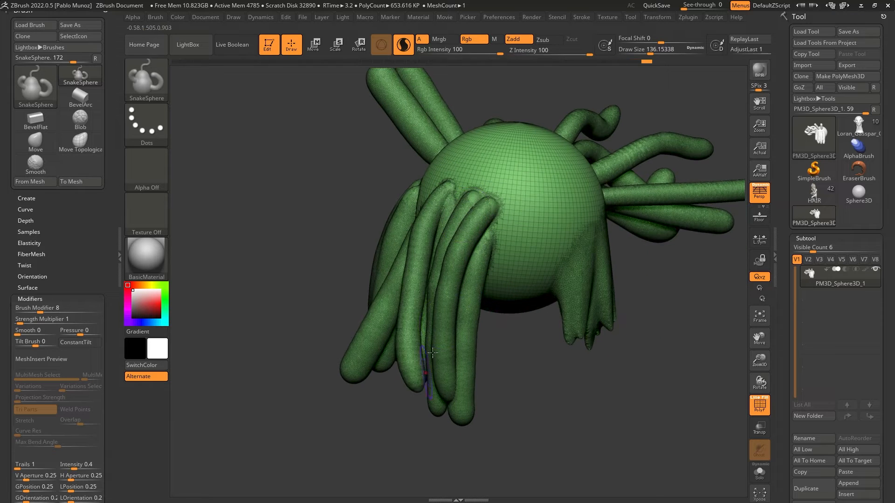
mouse_move(501, 218)
left_mouse_down()
mouse_move(475, 422)
mouse_move(506, 400)
left_mouse_up()
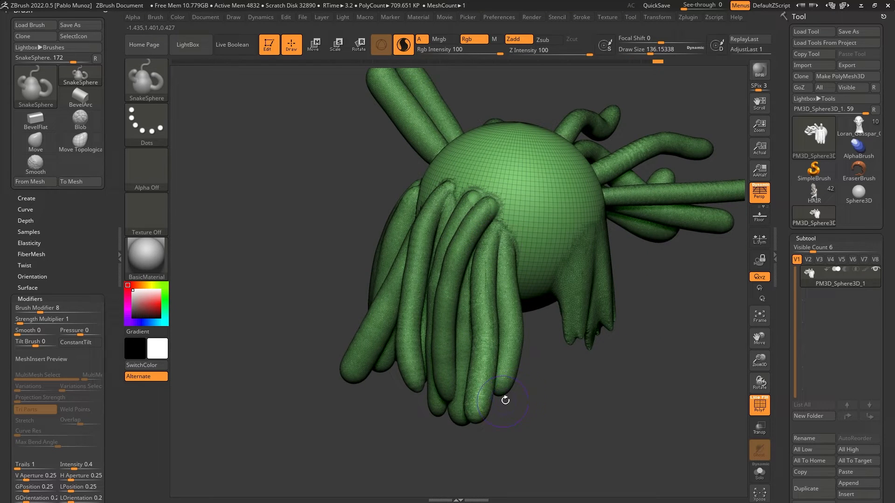
Turn off the polyframe display and pull two curved tubes sideways out of the back of the sphere.
left_click(755, 406)
mouse_move(599, 373)
left_mouse_down()
mouse_move(581, 342)
mouse_move(597, 330)
mouse_move(590, 360)
left_mouse_up()
left_click_drag(563, 259, 566, 315)
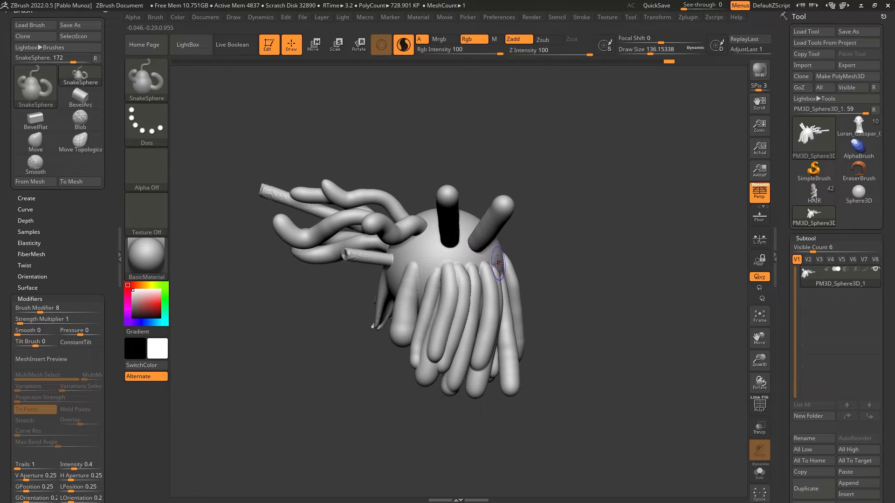
mouse_move(503, 254)
left_mouse_down()
mouse_move(527, 231)
mouse_move(571, 239)
mouse_move(560, 277)
left_mouse_up()
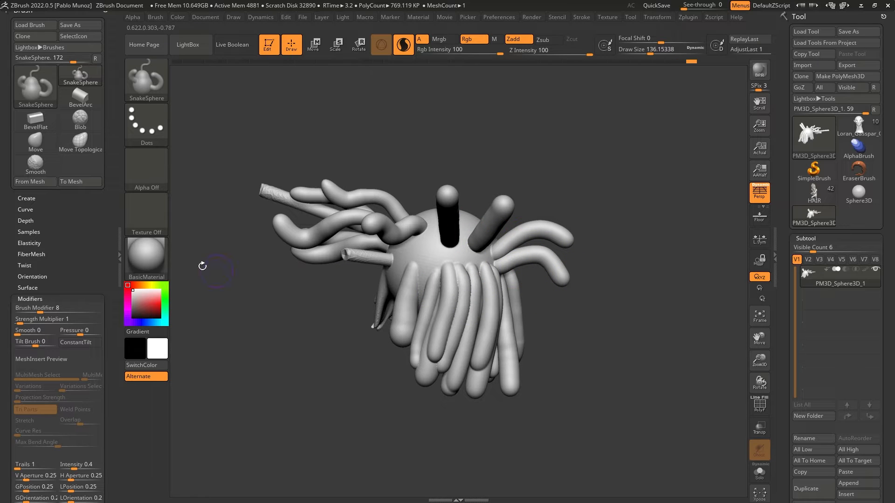
Hide the docked brush settings and pull five curved tubes upward and outward from the top of the sphere.
left_click(119, 238)
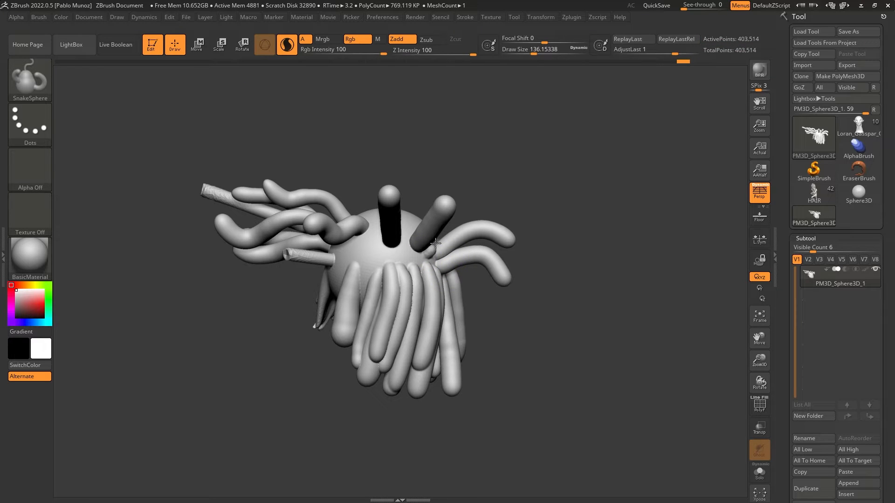
left_click_drag(435, 242, 502, 186)
left_click_drag(403, 227, 459, 156)
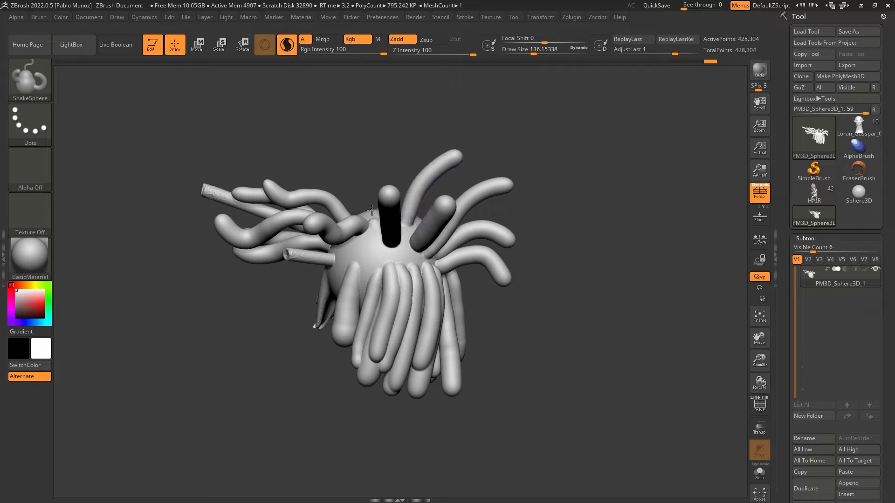
mouse_move(371, 219)
left_mouse_down()
mouse_move(373, 143)
mouse_move(352, 135)
left_mouse_up()
left_click_drag(404, 248, 428, 173)
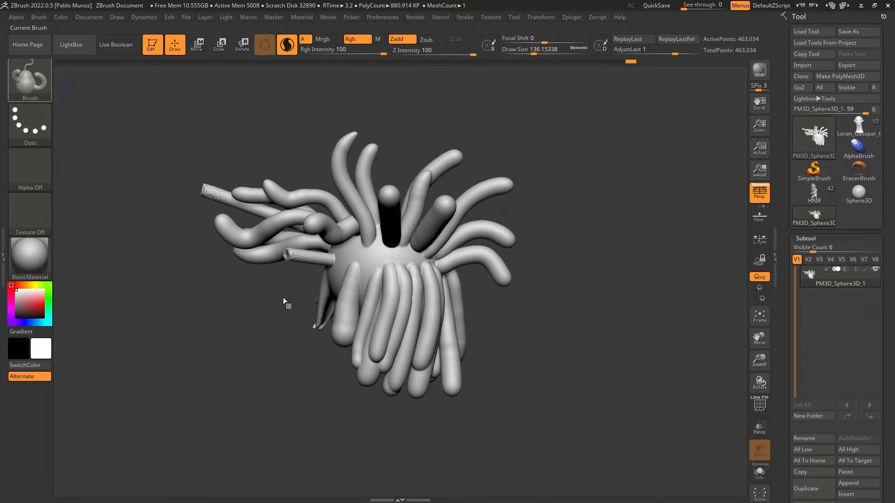
Show the docked brush settings again and expand Sculptris Pro to examine the Wants SculptrisPro option.
left_click(3, 255)
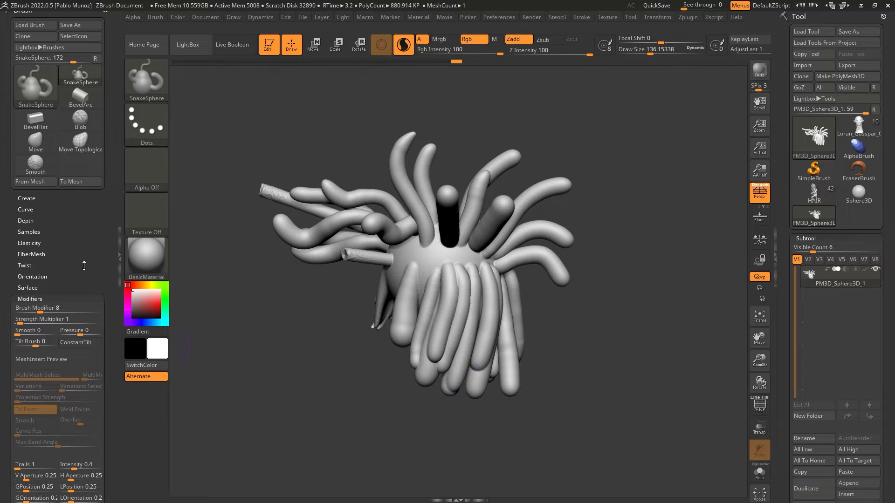
left_click_drag(83, 266, 85, 207)
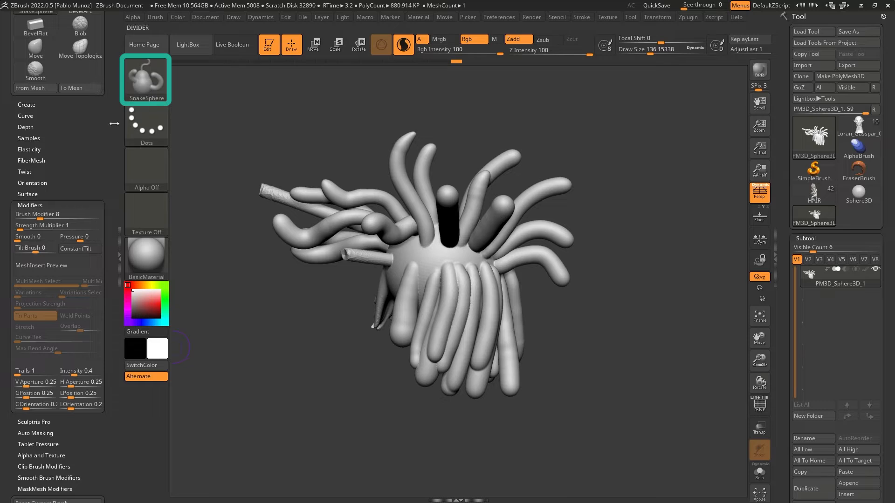
left_click_drag(84, 174, 86, 118)
left_click(49, 365, "shift")
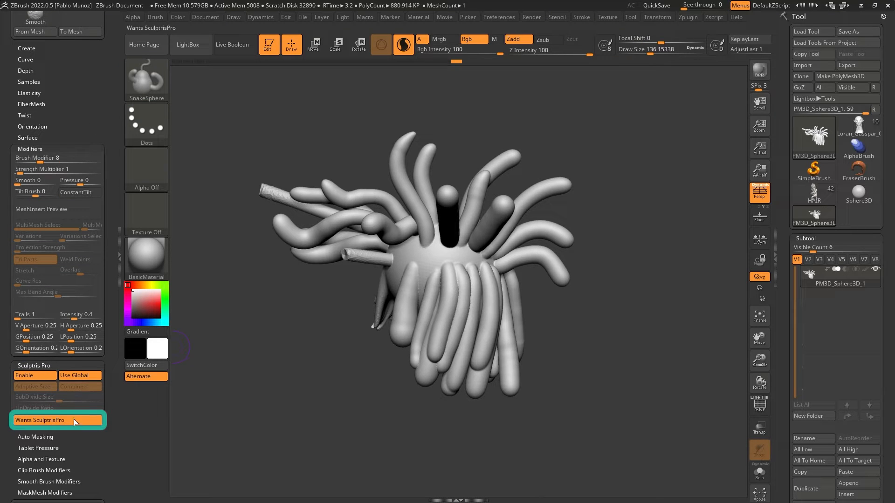
Clone the SnakeSphere brush and use the current sculpt as the clone's icon.
left_click_drag(99, 40, 99, 197)
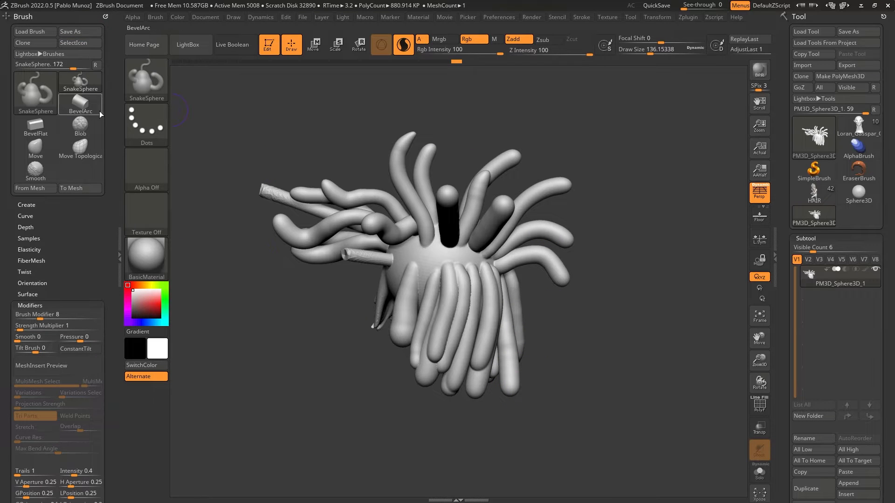
left_click(41, 47)
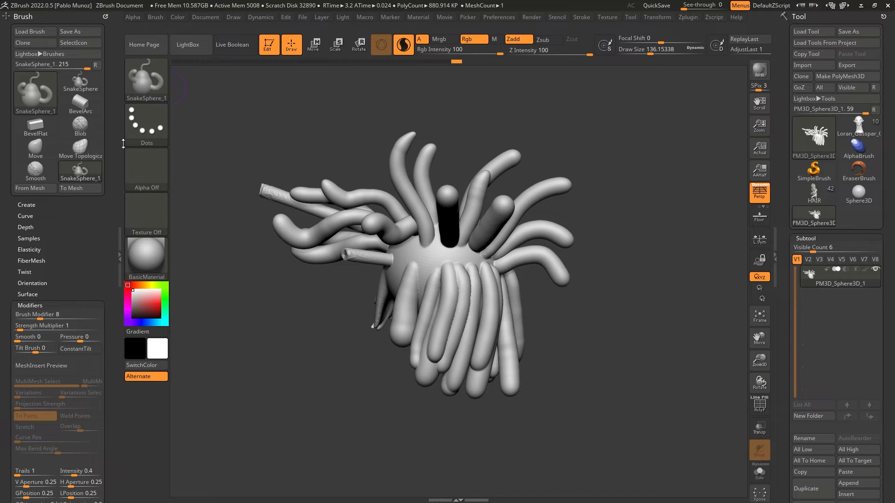
left_click(80, 43)
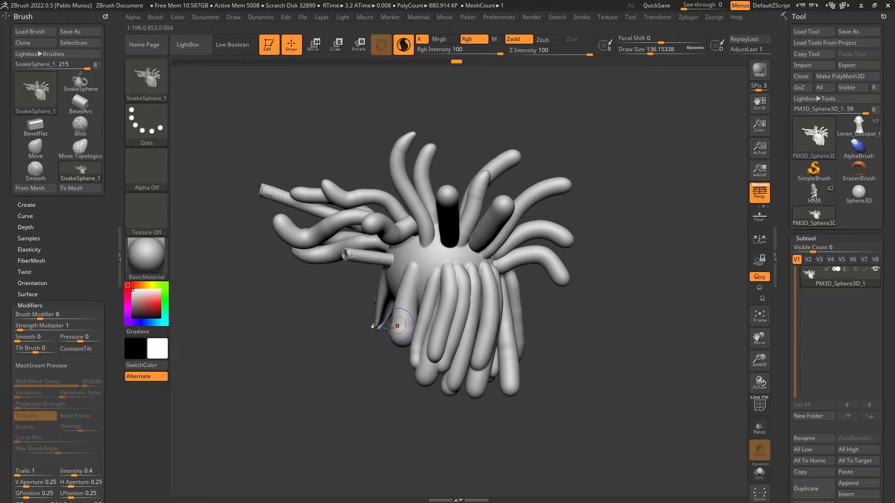
Pull a curved tube down from the side of the sphere with the cloned brush and review its Sculptris Pro settings.
scroll(82, 198, "down", 6)
scroll(55, 257, "up", 1)
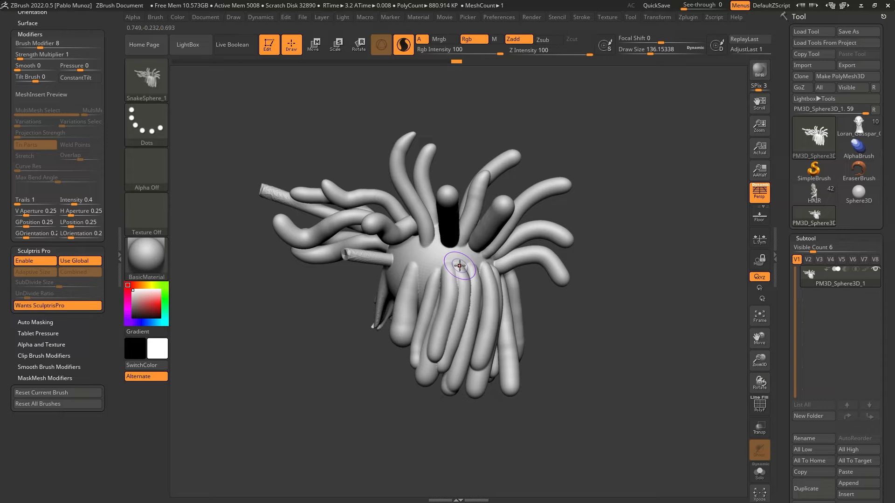
mouse_move(410, 264)
left_mouse_down()
mouse_move(381, 307)
mouse_move(401, 336)
left_mouse_up()
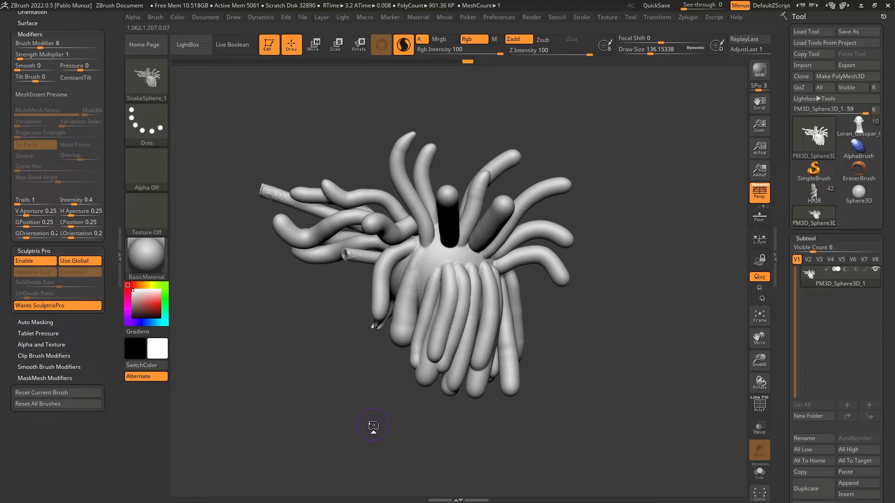
scroll(60, 261, "up", 3)
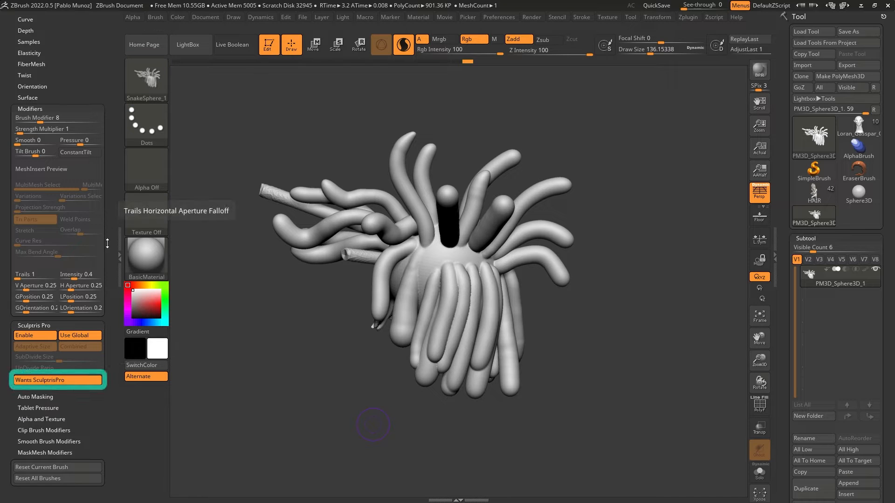
Switch to a new Sphere3D and convert it to a PolyMesh3D.
left_click_drag(112, 136, 115, 332)
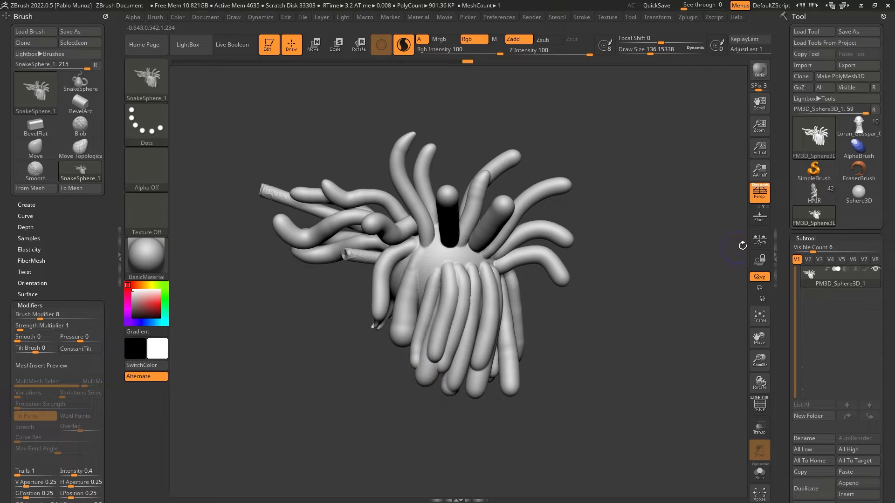
left_click(860, 196)
left_click(848, 76)
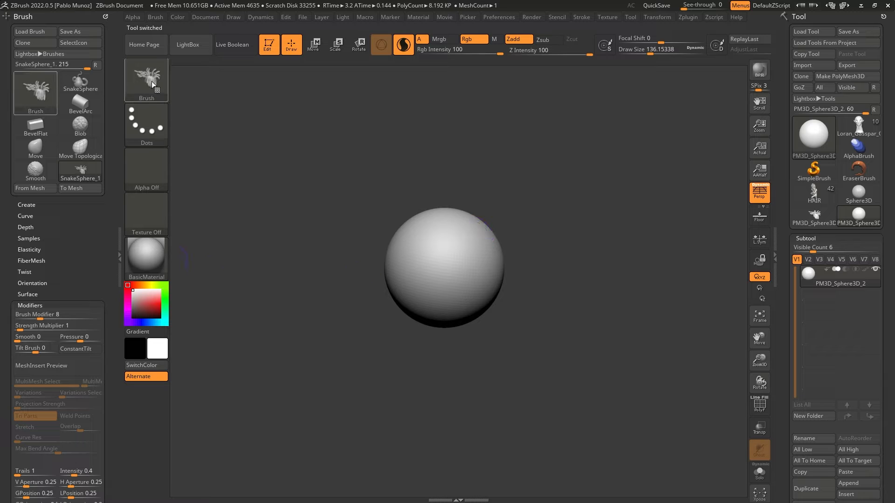
Choose the Move brush and hide the docked brush settings to enlarge the canvas around the sphere.
key("b")
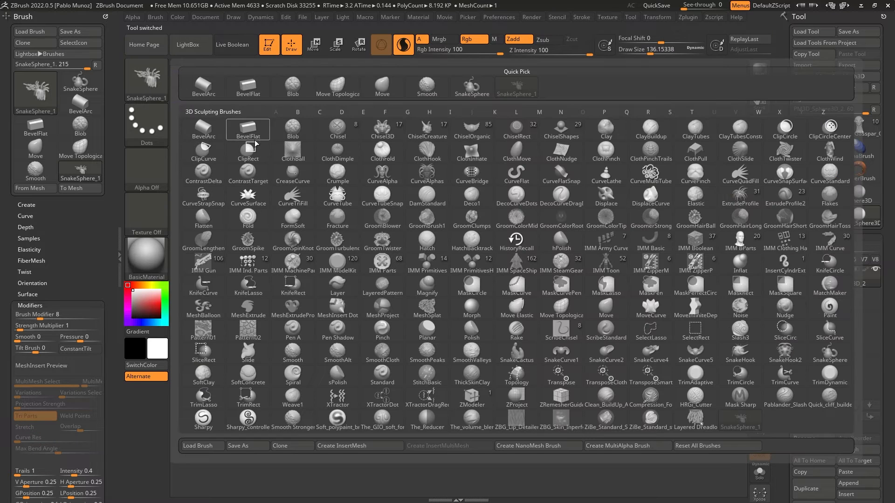
left_click(599, 312)
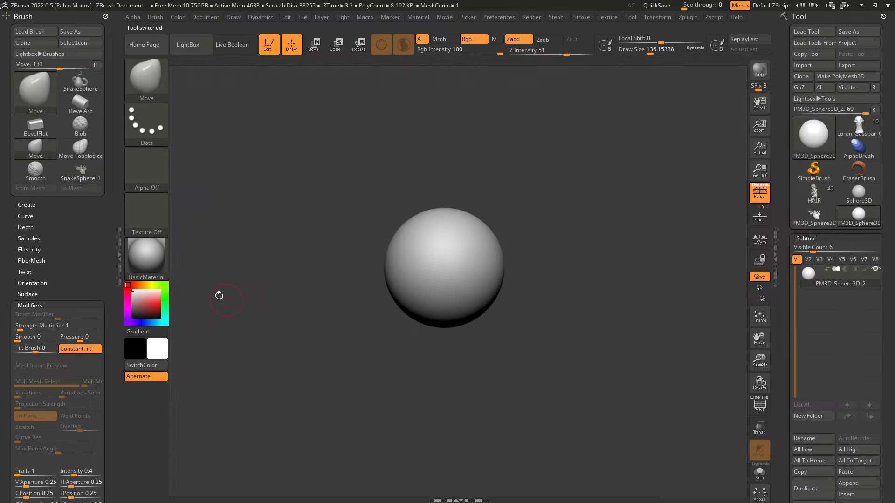
double_click(119, 240)
right_click_drag(387, 264, 396, 286, "alt")
right_click_drag(500, 265, 505, 254, "shift")
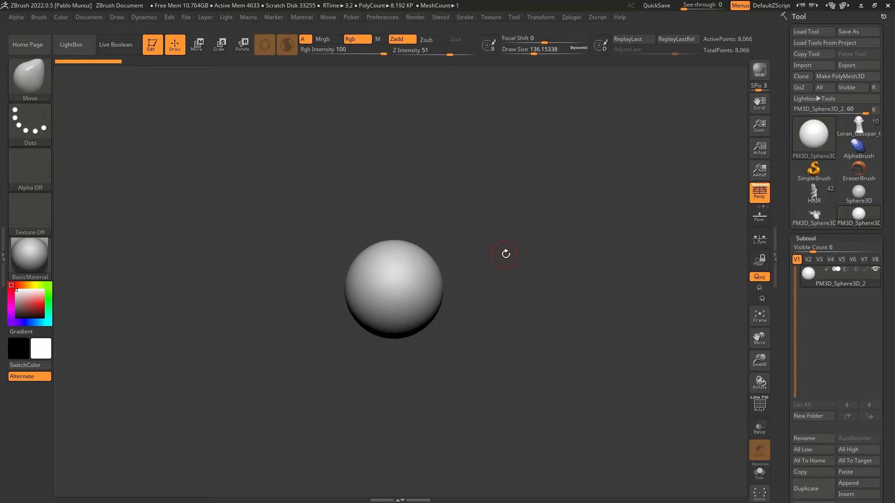
right_click_drag(485, 284, 513, 298, "ctrl")
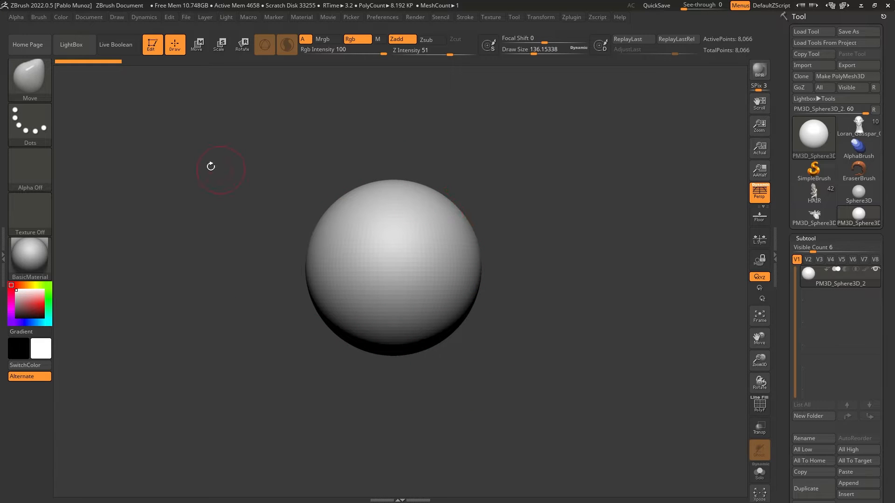
Load the Quick layering brush from the LightBox brush library.
key("comma")
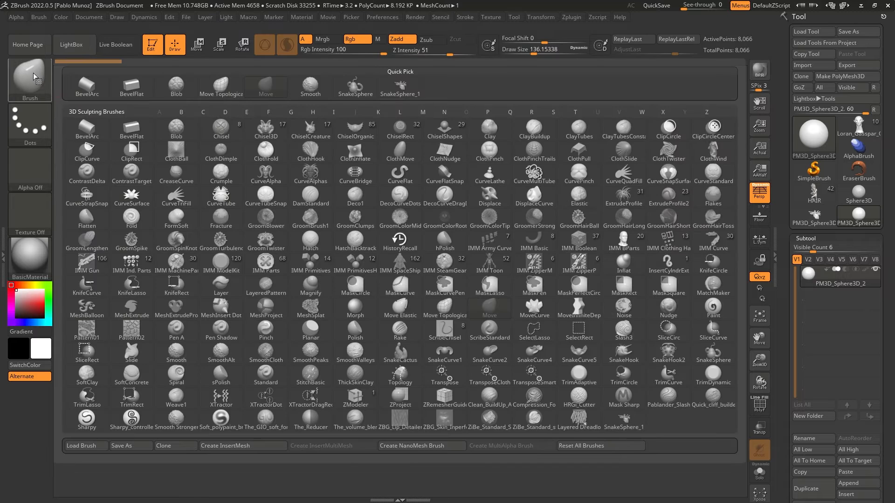
key("comma")
left_click(72, 47)
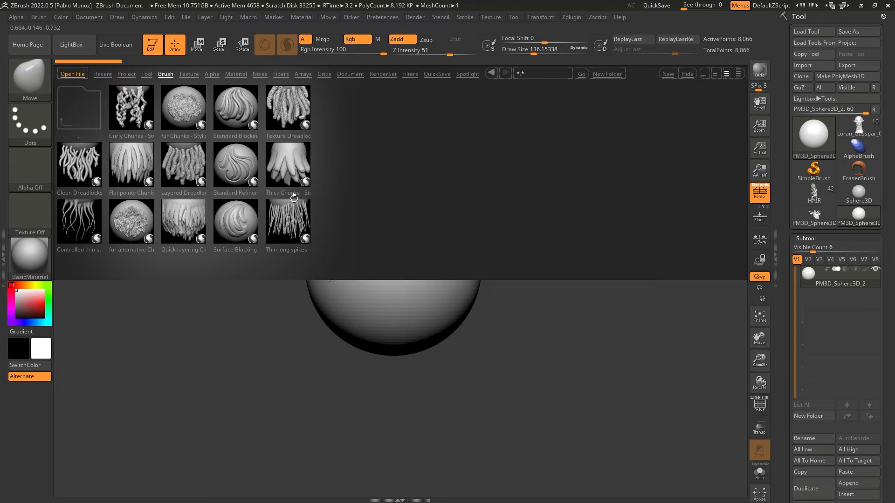
left_click(195, 221)
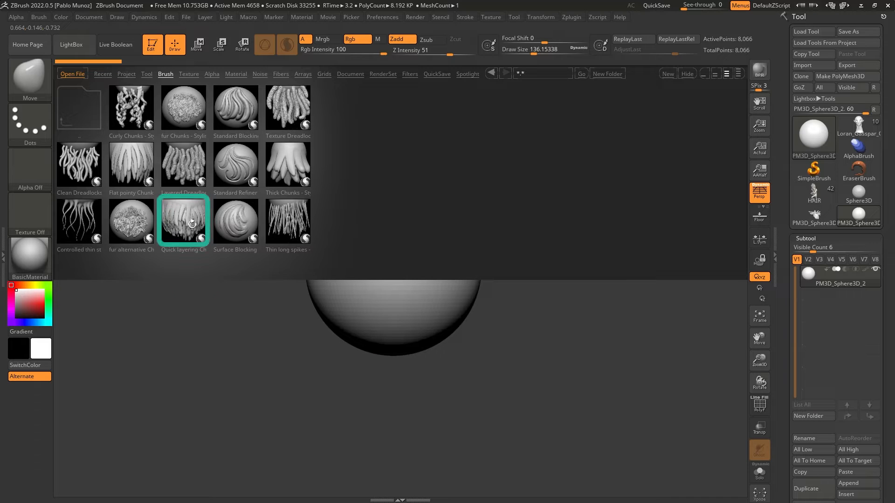
double_click(184, 219)
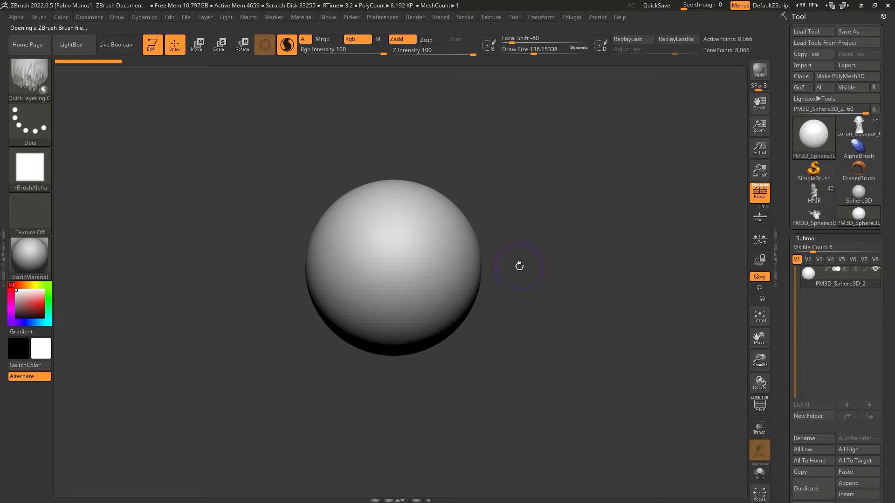
Pull a first row of tapered strands down from the lower front of the sphere.
left_click_drag(519, 266, 515, 267, "alt")
left_click_drag(382, 313, 383, 376)
left_click_drag(408, 308, 413, 410)
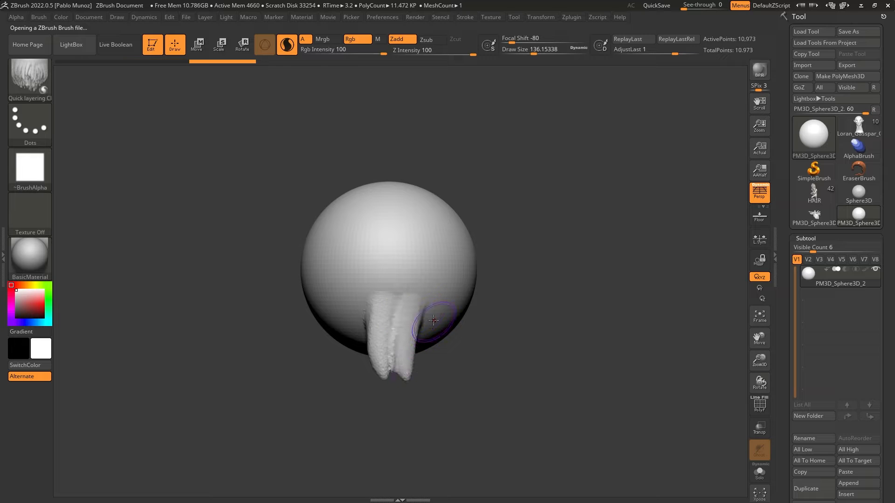
mouse_move(432, 292)
left_mouse_down()
mouse_move(434, 417)
mouse_move(451, 342)
mouse_move(449, 401)
left_mouse_up()
left_click_drag(355, 323, 377, 395)
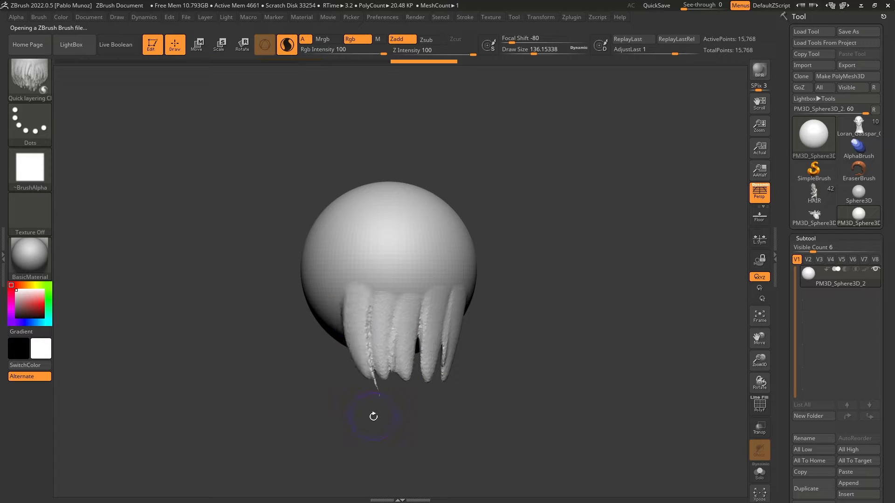
mouse_move(337, 285)
left_mouse_down()
mouse_move(345, 380)
mouse_move(326, 377)
left_mouse_up()
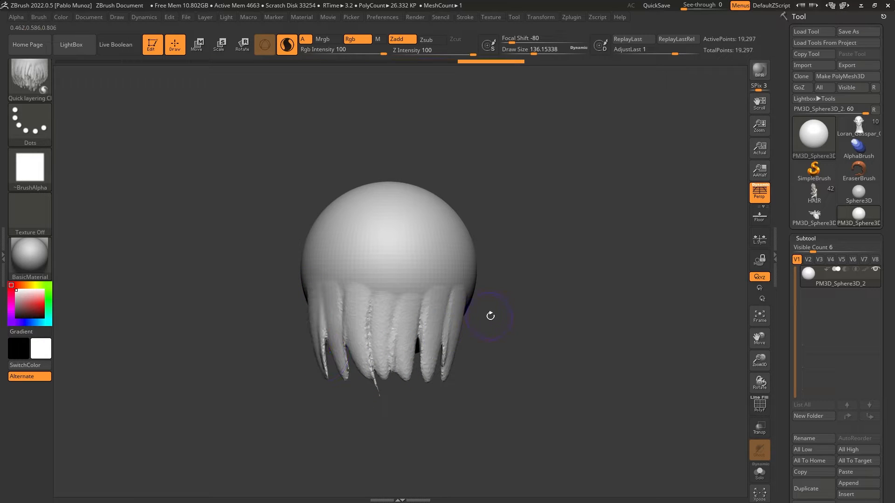
Layer a second row of strands over the first, starting slightly higher on the sphere.
left_click_drag(488, 320, 481, 332)
mouse_move(444, 285)
left_mouse_down()
mouse_move(430, 373)
mouse_move(419, 347)
mouse_move(411, 379)
left_mouse_up()
left_click_drag(398, 293, 390, 383)
mouse_move(346, 284)
left_mouse_down()
mouse_move(353, 382)
mouse_move(330, 322)
mouse_move(332, 374)
left_mouse_up()
right_click_drag(393, 307, 423, 299)
left_click_drag(471, 277, 468, 372)
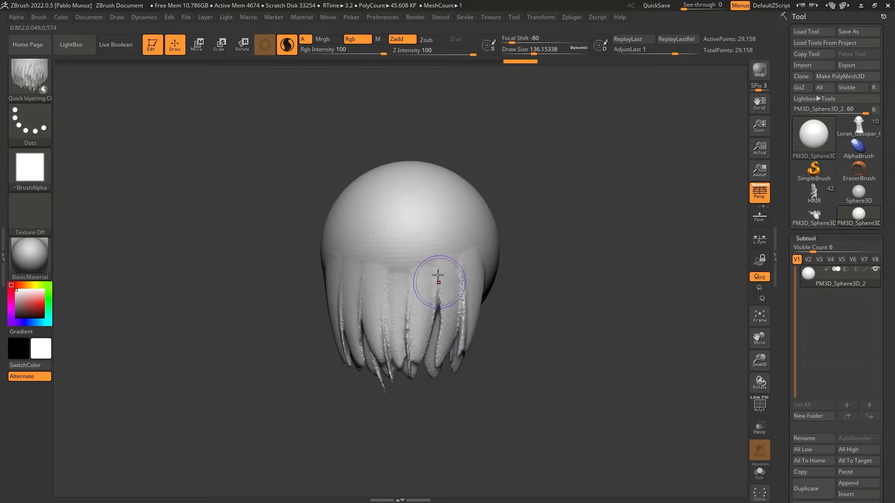
Add a third layer of overlapping strands across the front of the sphere.
mouse_move(438, 265)
left_mouse_down()
mouse_move(430, 359)
mouse_move(408, 341)
left_mouse_up()
left_click_drag(387, 267, 395, 350)
left_click_drag(360, 269, 367, 343)
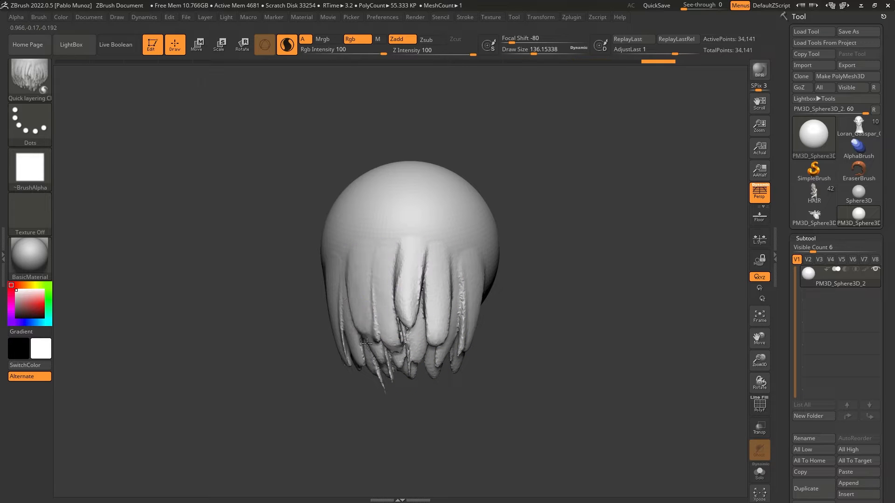
left_click_drag(344, 243, 351, 370)
Pull thick strands outward and down from the right side of the sphere.
mouse_move(484, 240)
left_mouse_down()
mouse_move(475, 359)
mouse_move(504, 326)
mouse_move(523, 278)
left_mouse_up()
right_click_drag(503, 231, 521, 234)
left_click_drag(485, 240, 517, 255)
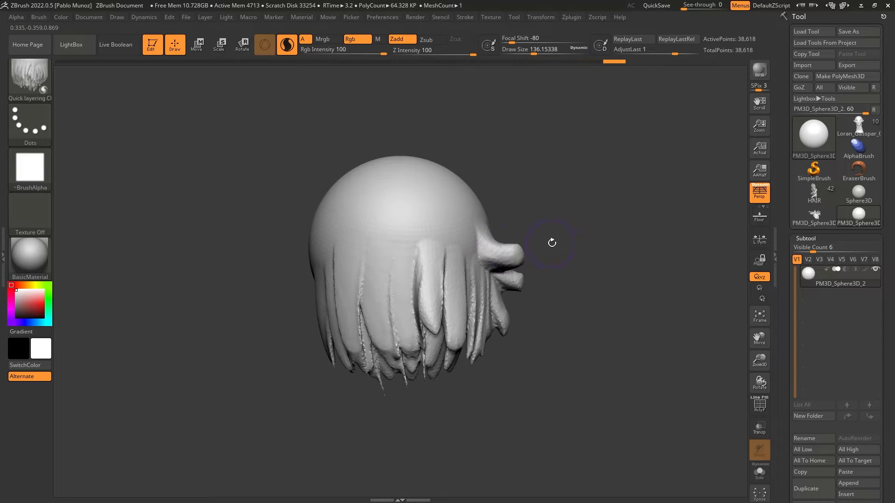
right_click_drag(472, 264, 497, 261)
left_click_drag(468, 239, 523, 296)
Pull matching thick strands outward from the left side and add upper strands across the front.
left_click_drag(309, 272, 283, 325)
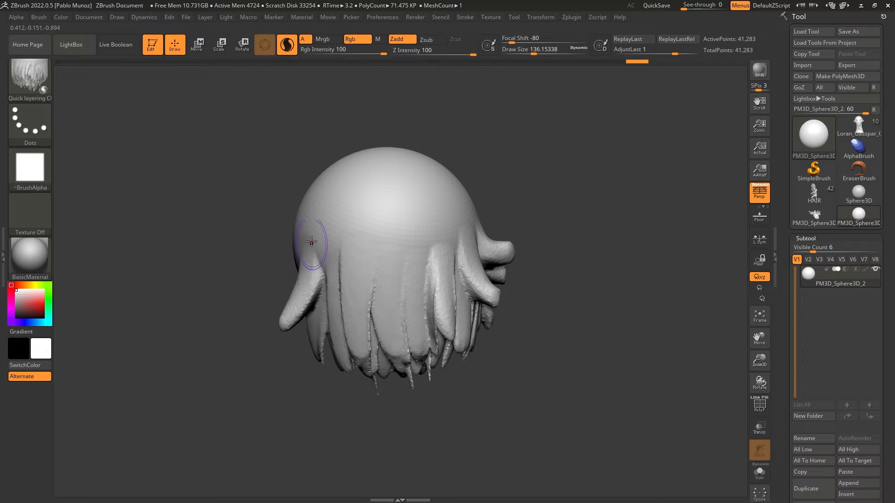
left_click_drag(311, 242, 272, 276)
right_click_drag(344, 262, 322, 260)
left_click_drag(327, 251, 300, 306)
right_click_drag(360, 268, 339, 264)
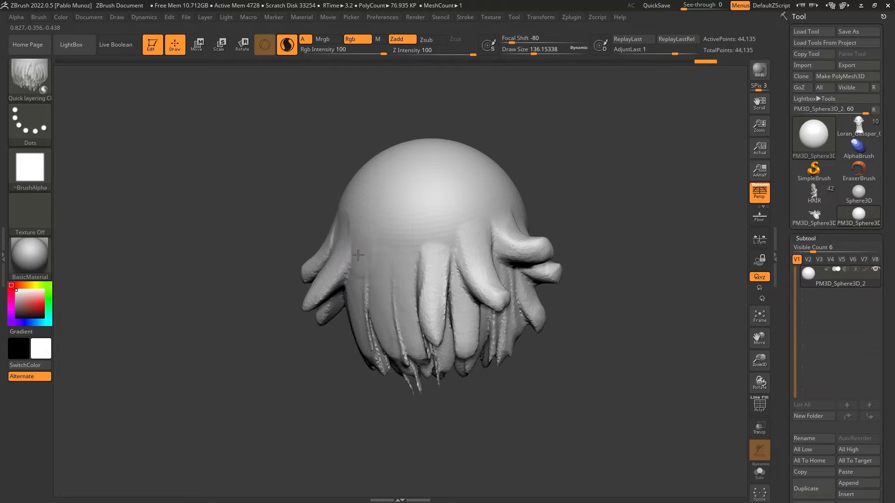
mouse_move(358, 255)
left_mouse_down()
mouse_move(344, 327)
mouse_move(359, 342)
left_mouse_up()
Smooth away the thin spikes at the lower ends of the strands.
mouse_move(548, 291)
right_mouse_down()
mouse_move(591, 266)
mouse_move(603, 278)
mouse_move(592, 304)
mouse_move(560, 296)
right_mouse_up()
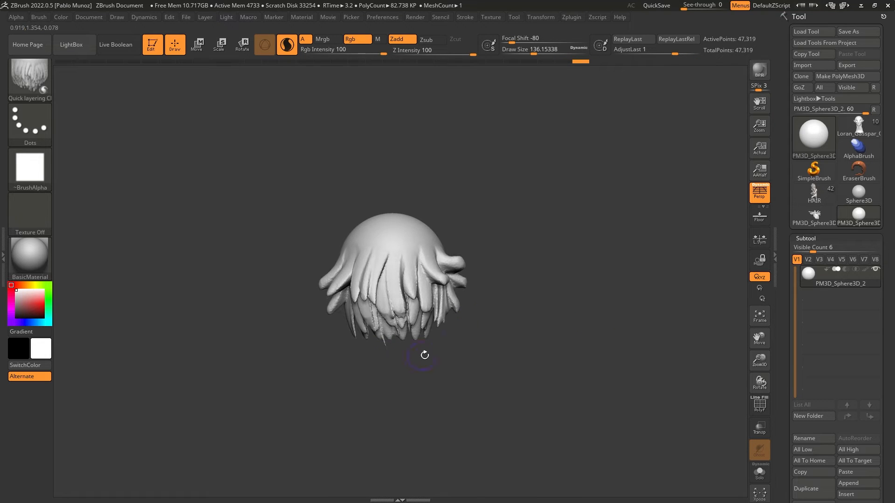
right_click_drag(394, 361, 399, 335, "alt")
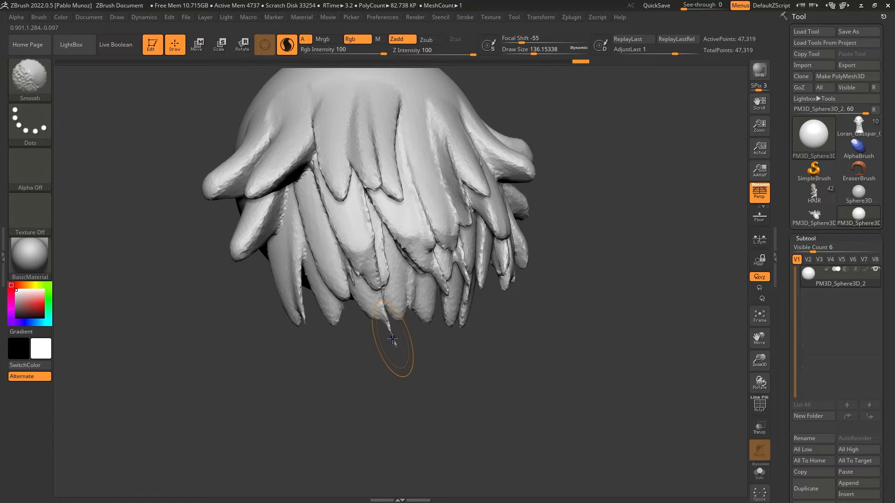
left_click_drag(393, 341, 392, 342, "shift")
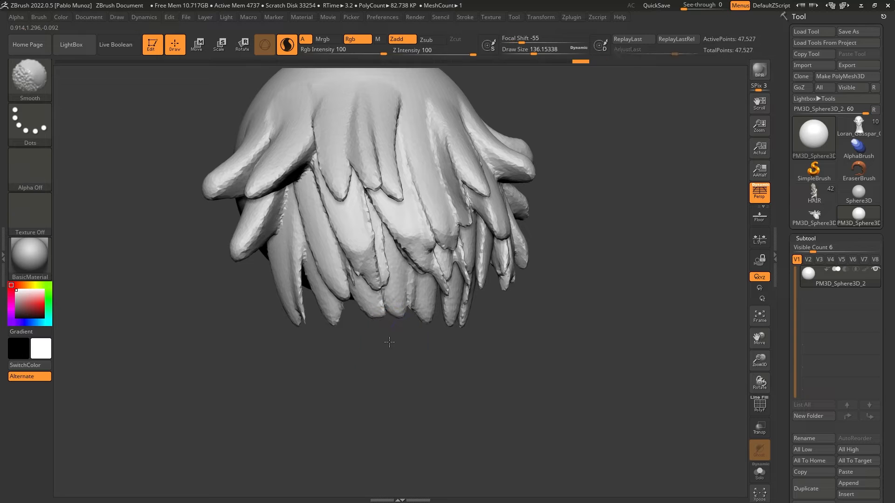
Inspect the layered strands from the side and revert the undo history to the plain sphere.
mouse_move(389, 342)
right_mouse_down()
mouse_move(451, 358)
mouse_move(460, 338)
mouse_move(503, 363)
mouse_move(513, 343)
mouse_move(512, 372)
mouse_move(530, 303)
right_mouse_up()
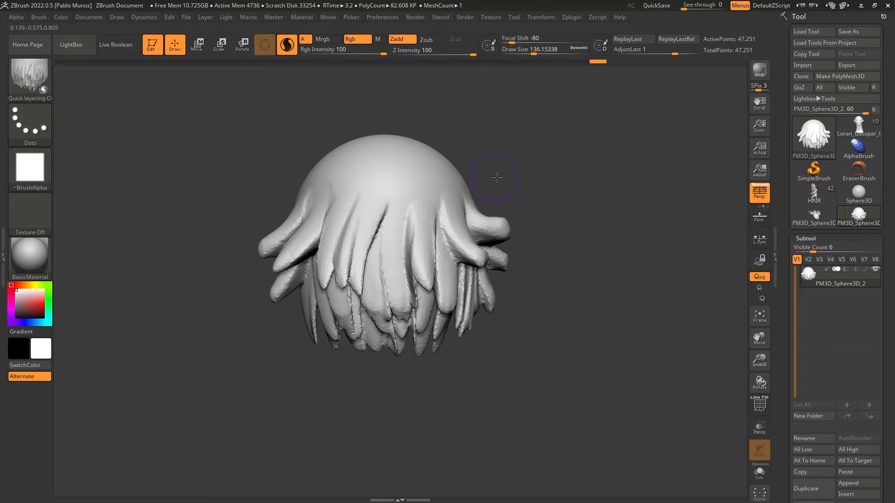
right_click_drag(465, 140, 518, 217)
right_click_drag(380, 209, 553, 217)
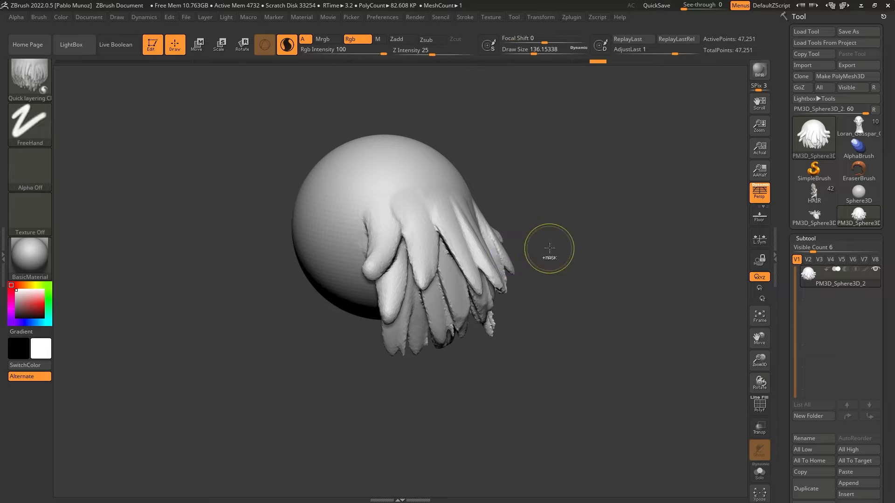
key("ctrl+z")
mouse_move(594, 61)
left_mouse_down()
mouse_move(440, 75)
mouse_move(63, 75)
left_mouse_up()
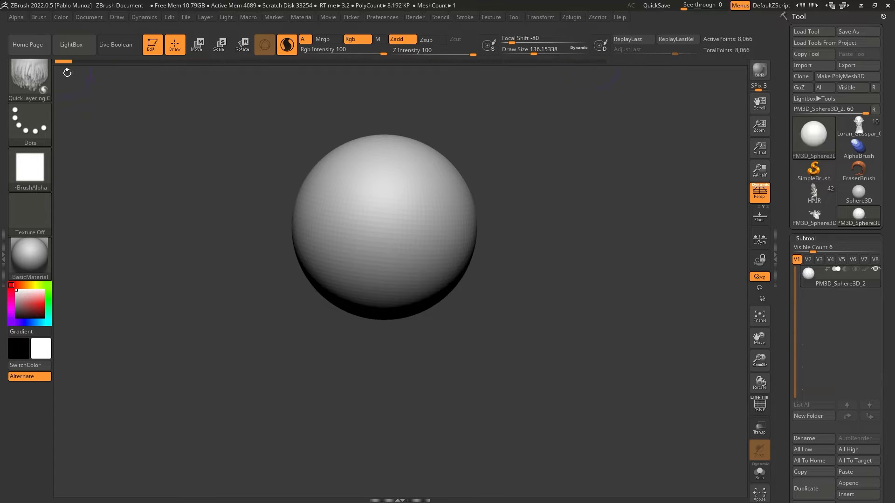
Choose the Clay brush and activate symmetry.
key("b")
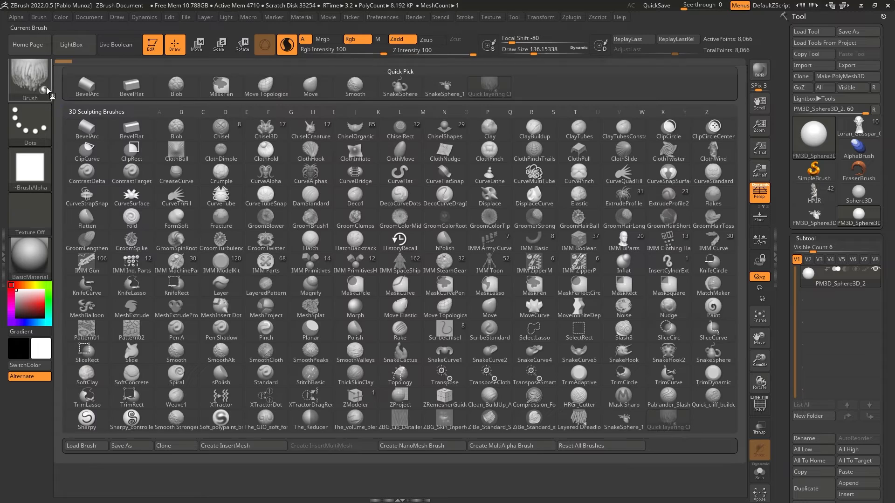
left_click(490, 134)
left_click(540, 16)
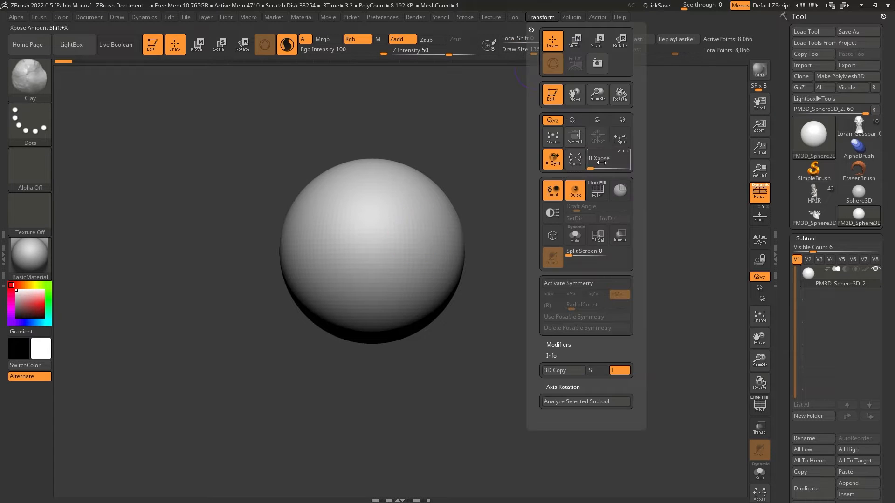
left_click(594, 283)
Sculpt symmetrical eye sockets with eyeballs and a frowning mouth on the front of the sphere.
mouse_move(386, 242)
left_mouse_down()
mouse_move(409, 227)
mouse_move(424, 235)
mouse_move(400, 237)
left_mouse_up()
left_click(415, 267)
left_click_drag(368, 294, 415, 299)
mouse_move(529, 315)
left_mouse_down()
mouse_move(555, 335)
mouse_move(546, 335)
left_mouse_up()
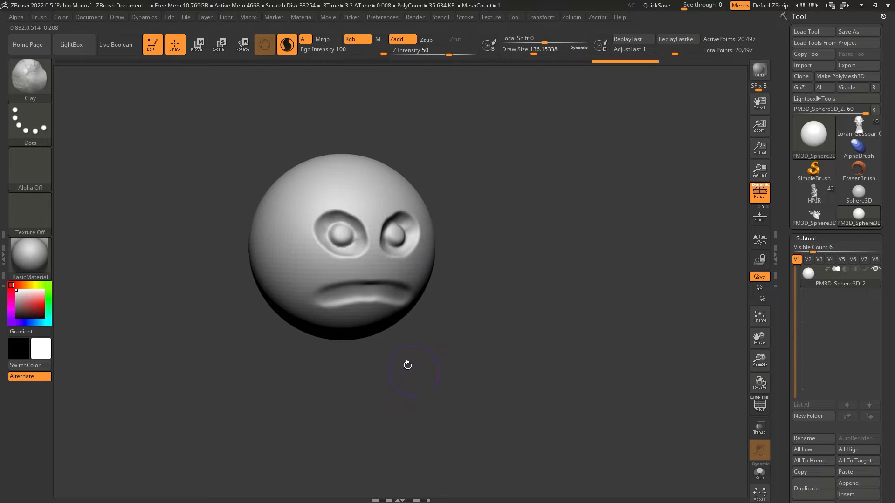
left_click_drag(479, 268, 501, 284, "alt")
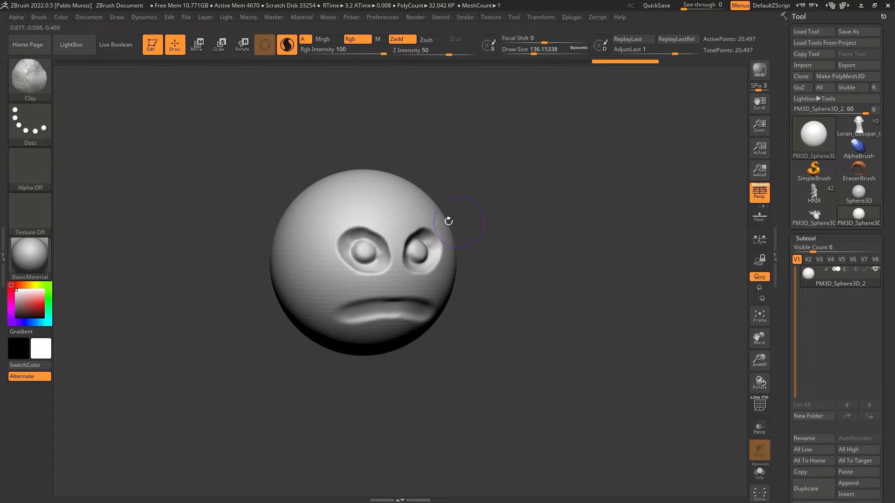
Switch to the Quick layering brush and pull symmetrical strands outward from the sides of the face.
left_click(31, 70)
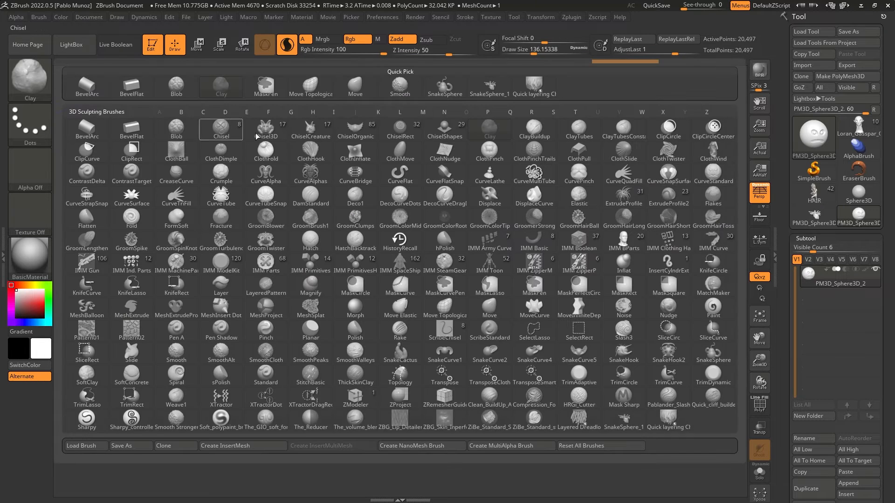
left_click(535, 87)
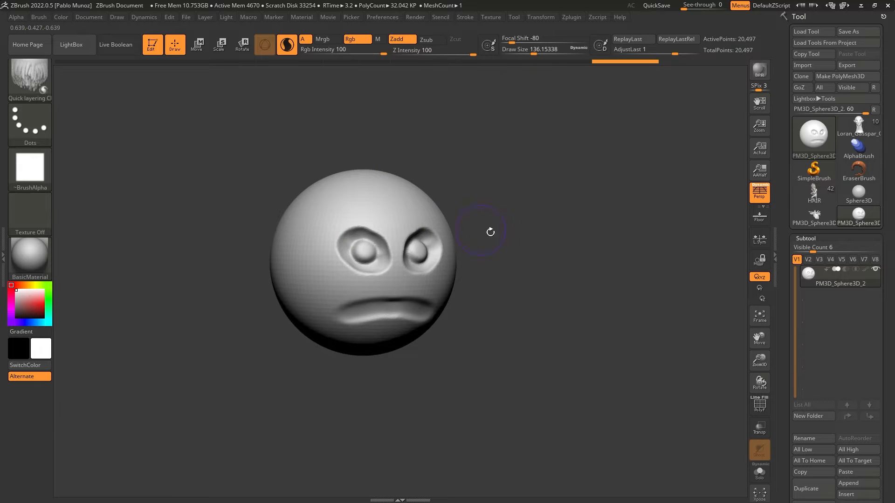
left_click_drag(493, 235, 516, 289)
mouse_move(425, 244)
left_mouse_down()
mouse_move(476, 277)
mouse_move(443, 140)
mouse_move(471, 250)
left_mouse_up()
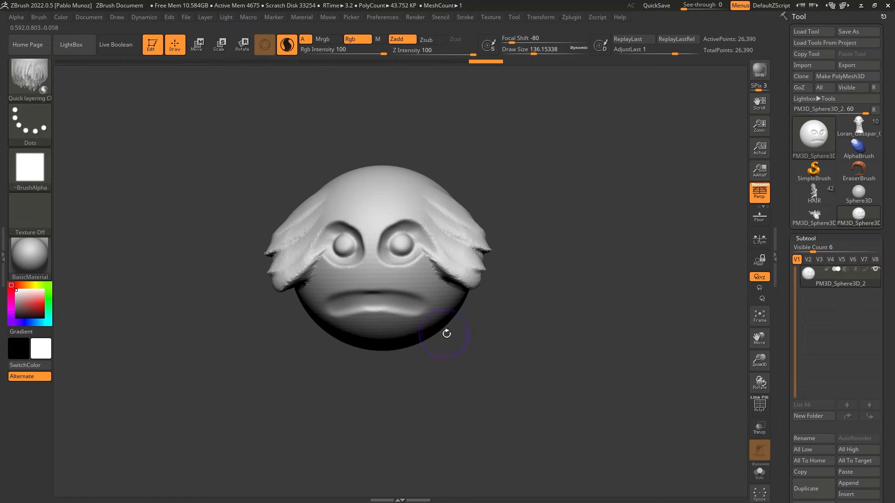
Undo the side strands back to the bare face.
key("ctrl+z")
key("ctrl+z")
key("ctrl+z")
key("ctrl+z")
key("ctrl+z")
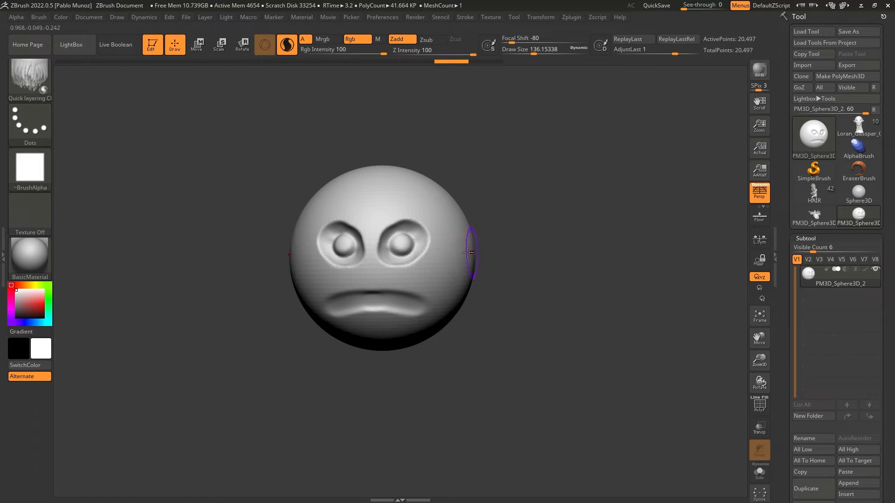
key("ctrl+z")
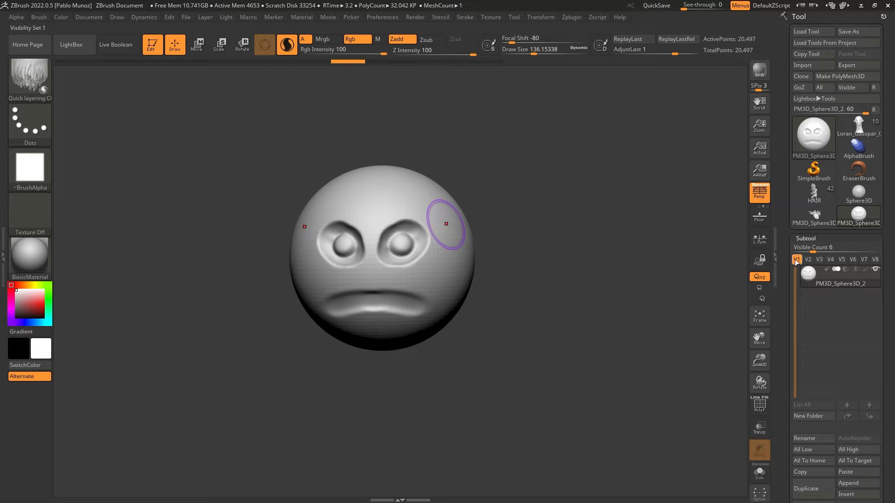
Duplicate the face subtool and make the duplicate active for sculpting.
scroll(796, 262, "down", 3)
left_click(811, 417)
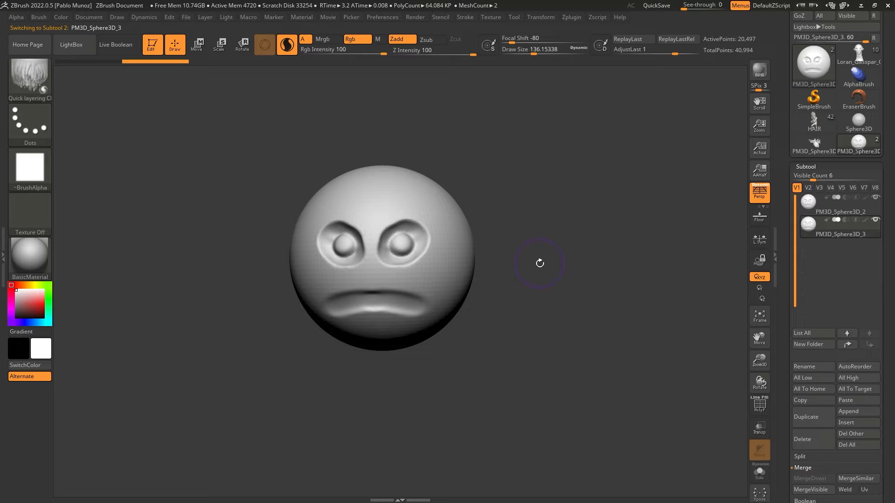
left_click_drag(540, 262, 599, 263, "alt")
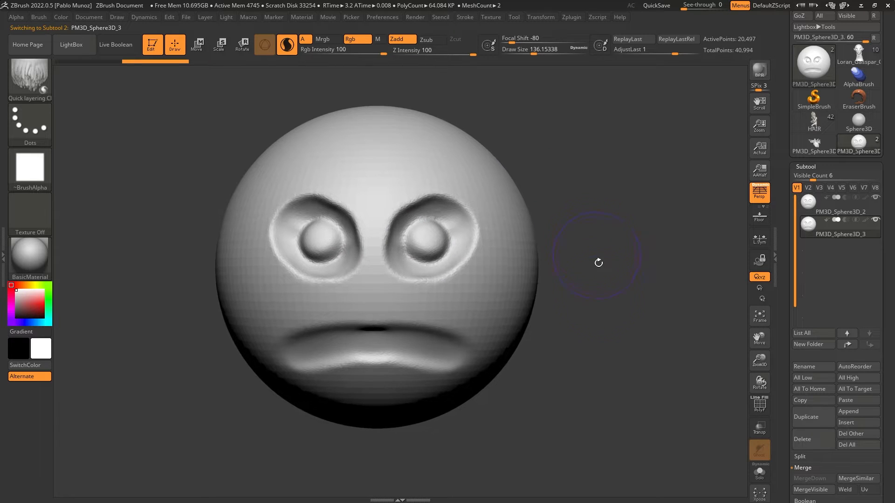
Shrink the duplicate subtool slightly inside the original head with a negative Inflate deformation of about -8, checking it with transparency.
left_click(760, 426)
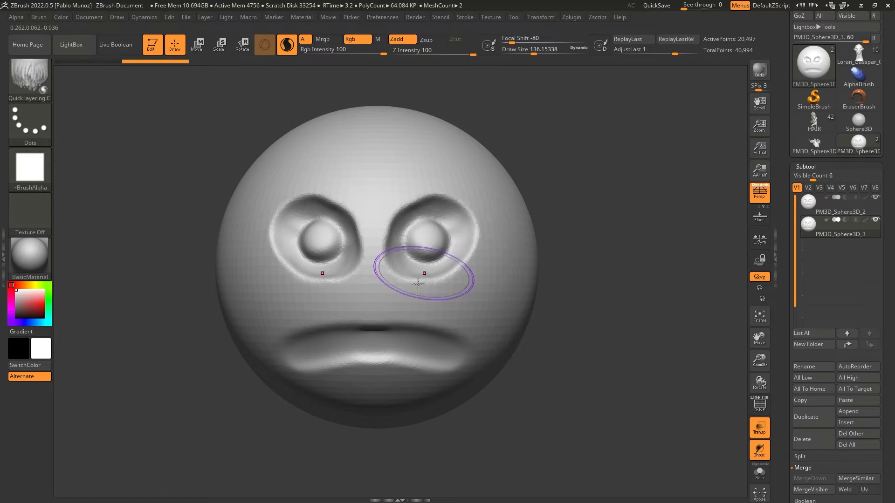
left_click_drag(783, 298, 796, 156)
left_click_drag(821, 461, 821, 391)
left_click(821, 392)
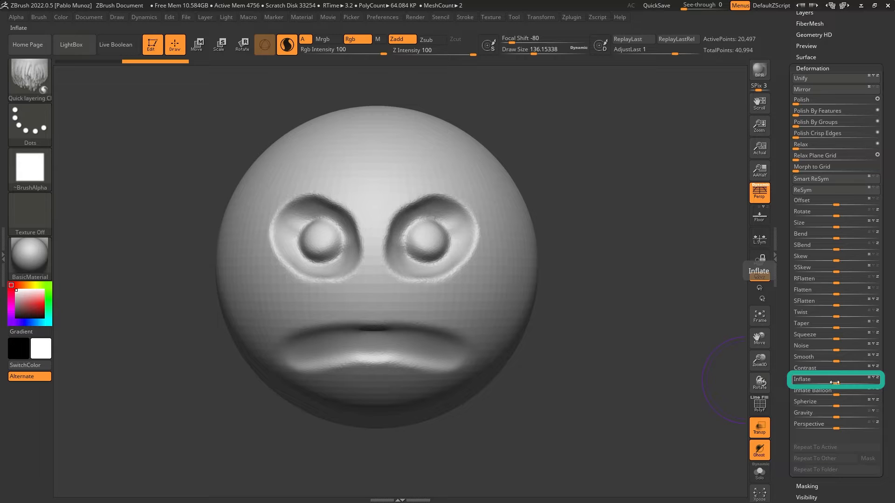
mouse_move(835, 383)
left_mouse_down()
mouse_move(820, 382)
mouse_move(829, 382)
left_mouse_up()
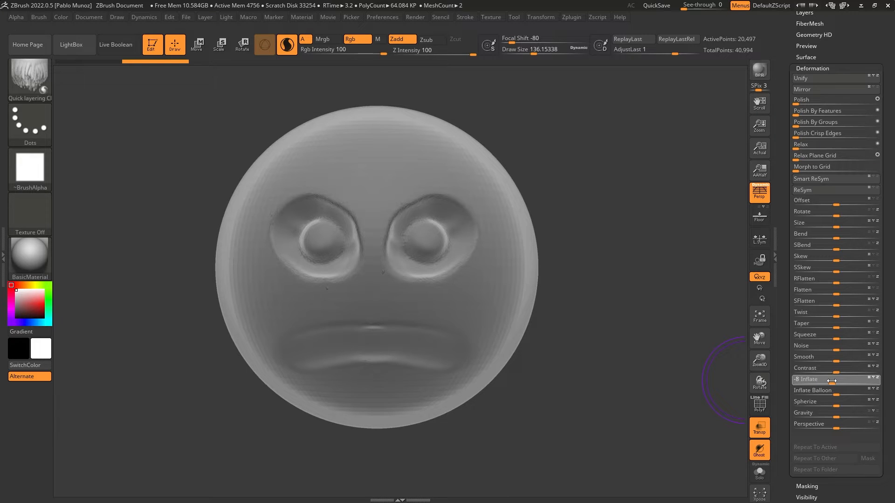
left_click_drag(826, 383, 826, 384)
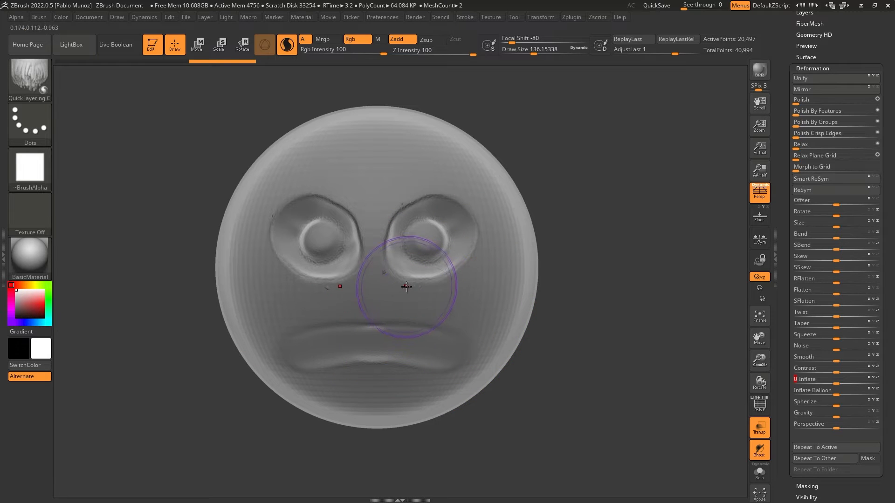
left_click_drag(812, 54, 764, 368)
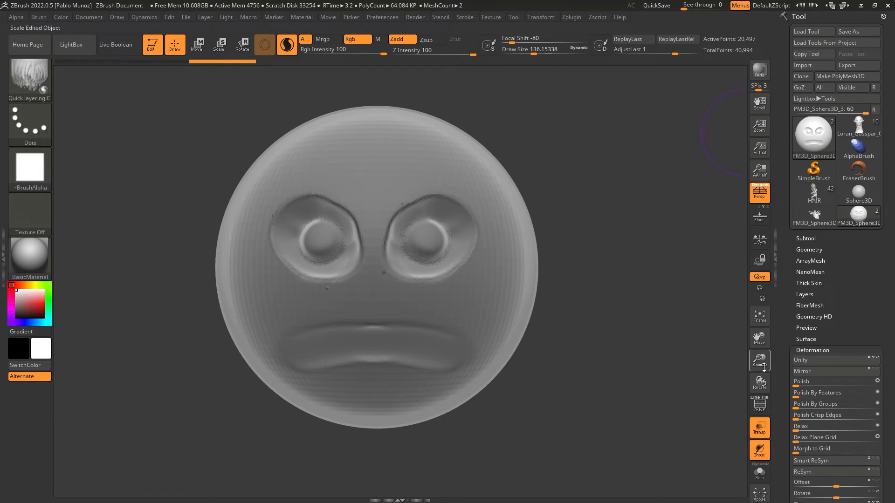
left_click(759, 432)
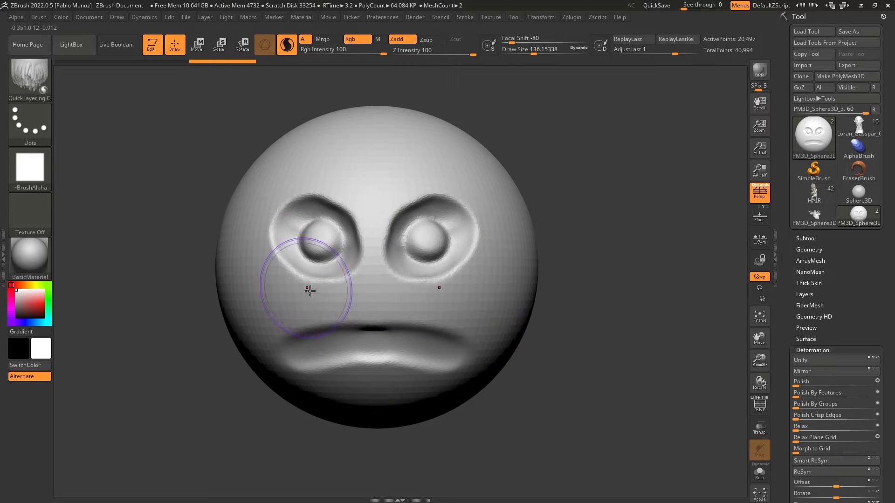
Fill the duplicate subtool with blue (R 59, G 177, B 224), then reset the current colour to white.
left_click(816, 238)
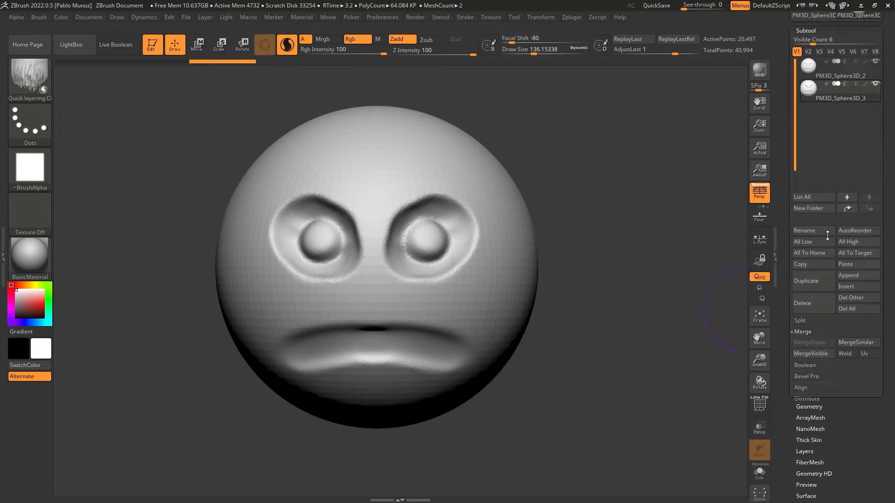
left_click_drag(784, 122, 784, 206)
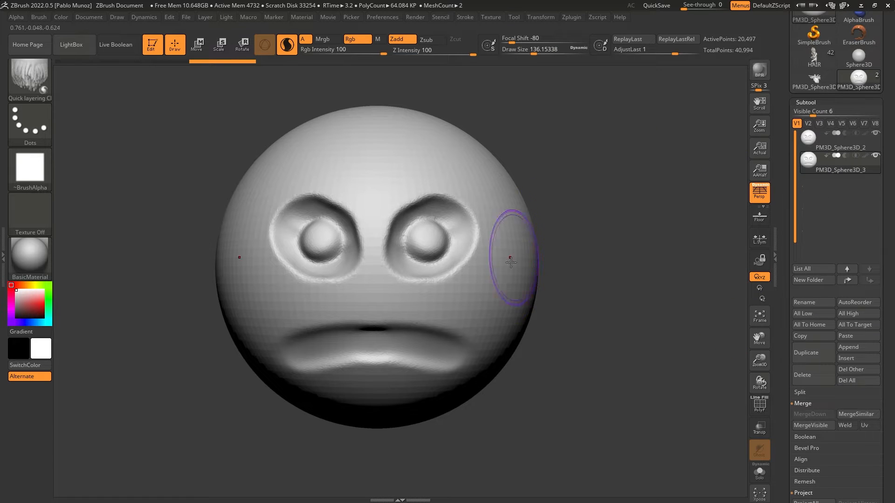
left_click(39, 322)
left_click(33, 298)
left_click(36, 301)
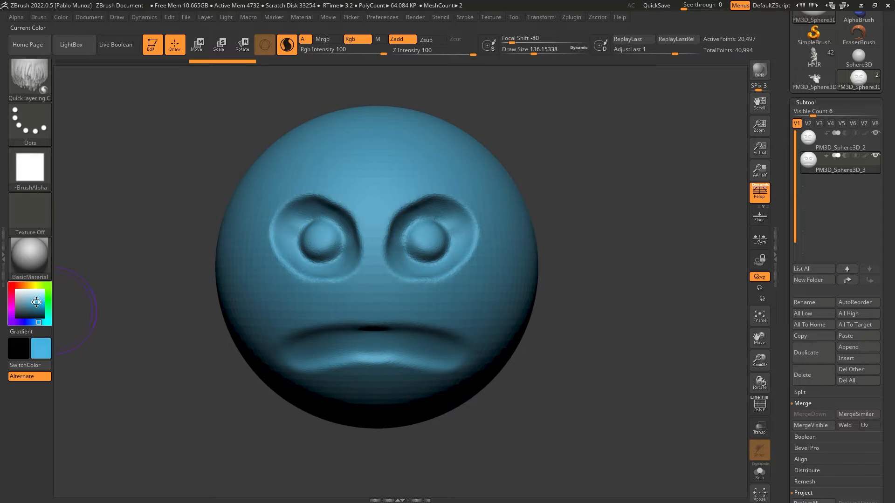
left_click(61, 17)
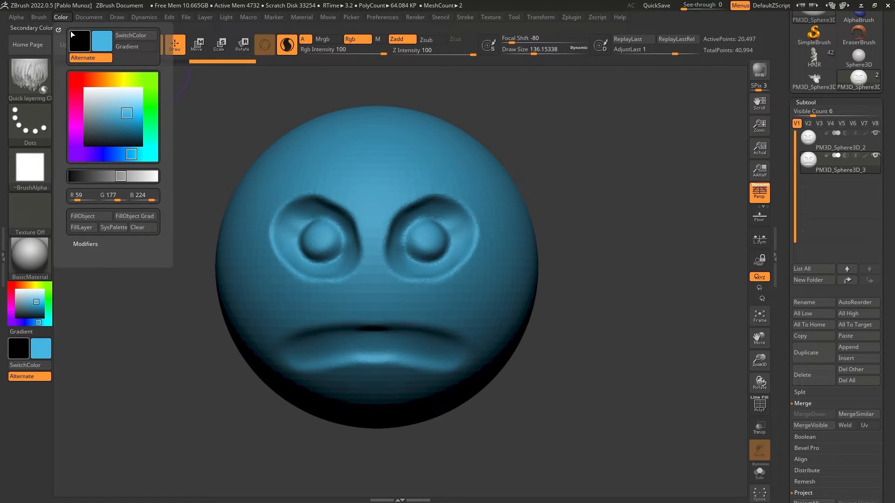
left_click(91, 216)
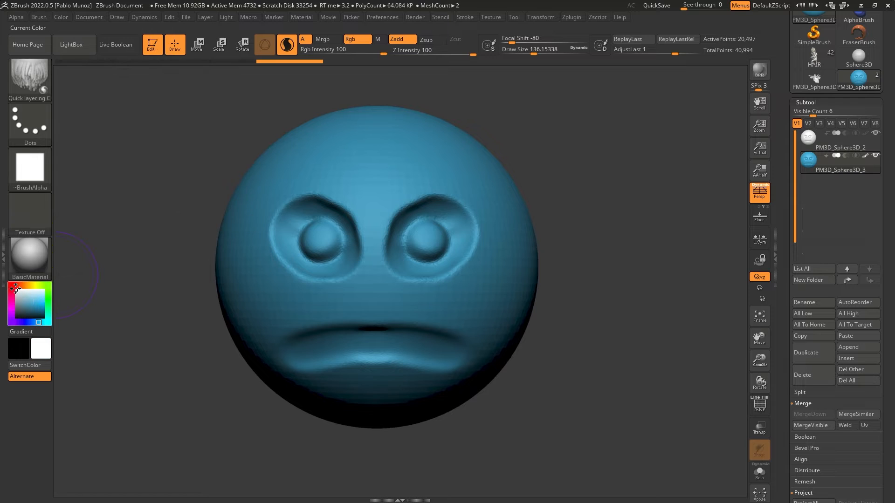
left_click(15, 290)
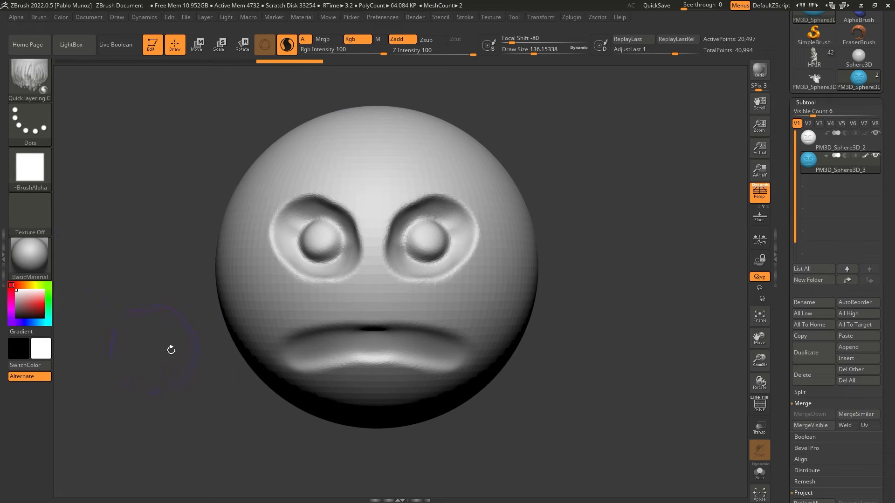
Turn off Rgb painting for the Quick layering brush and reduce its draw size to about 80.
left_click(831, 144)
left_click_drag(592, 247, 582, 222)
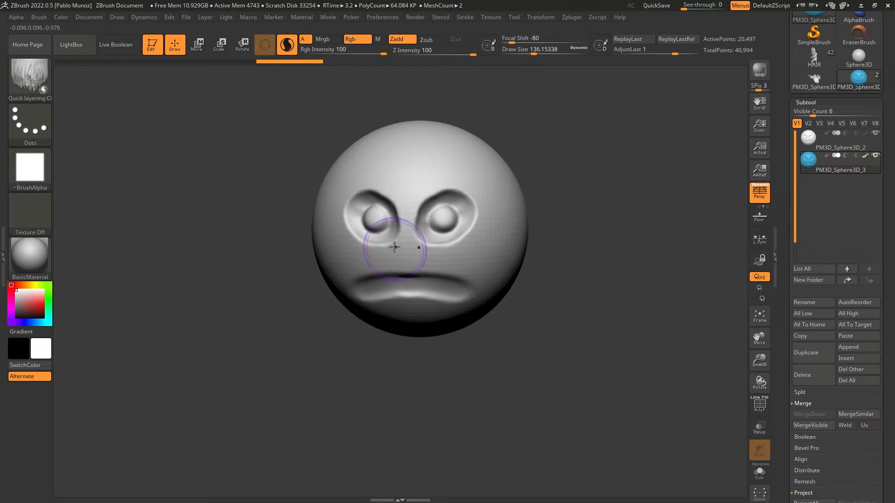
left_click_drag(516, 309, 500, 348)
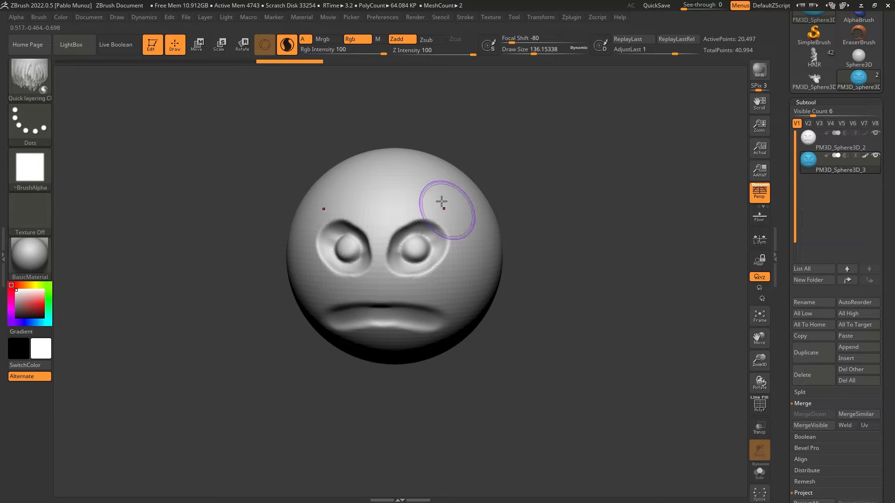
left_click(357, 41)
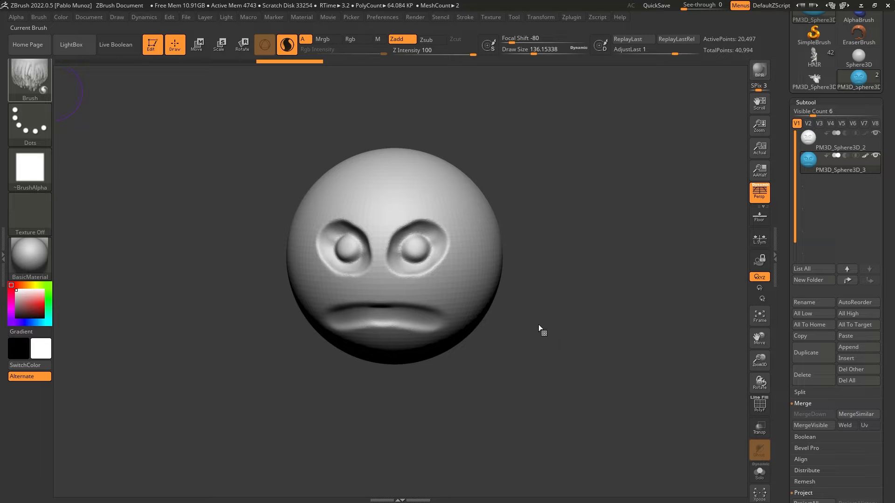
mouse_move(608, 270)
left_mouse_down()
mouse_move(591, 278)
mouse_move(622, 257)
left_mouse_up()
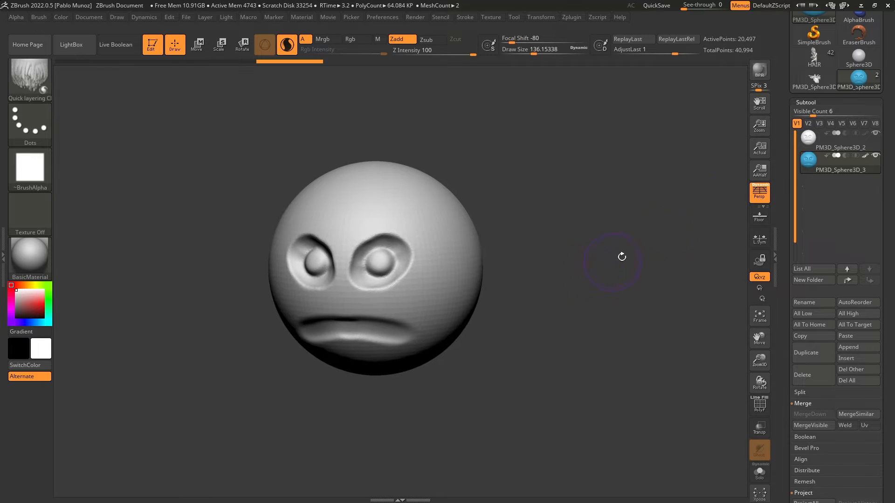
key("space")
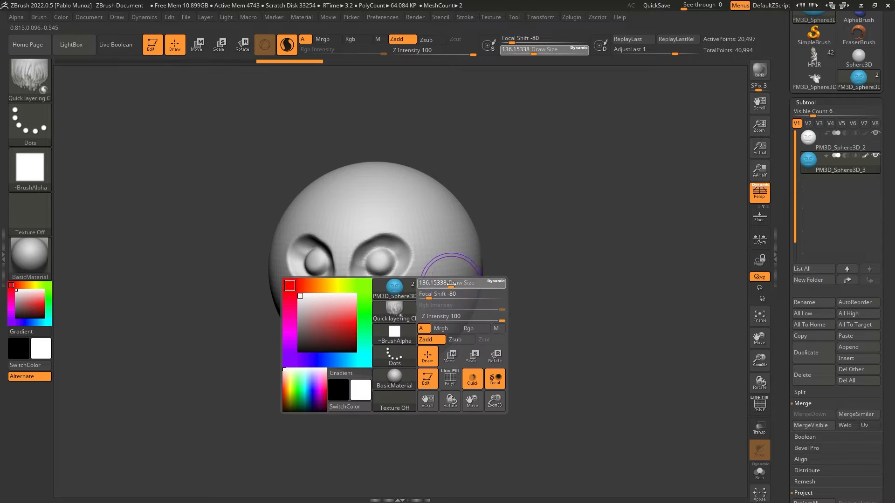
left_click_drag(446, 283, 444, 283)
Pull a first row of short symmetrical strands from the blue subtool around the lower sides of the head.
left_click_drag(449, 321, 445, 367)
mouse_move(515, 330)
left_mouse_down()
mouse_move(536, 316)
mouse_move(555, 326)
mouse_move(474, 326)
mouse_move(471, 375)
left_mouse_up()
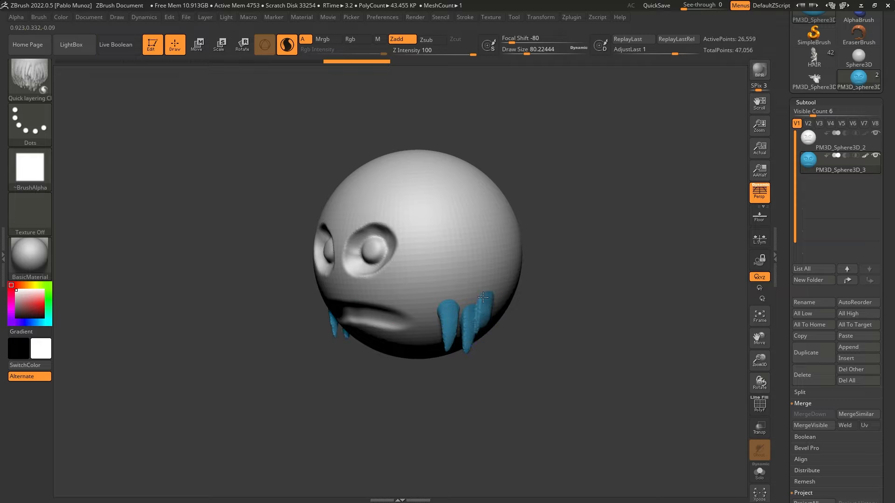
right_click_drag(483, 298, 488, 308)
left_click_drag(464, 289, 461, 341)
mouse_move(492, 304)
right_mouse_down()
mouse_move(486, 288)
mouse_move(478, 294)
right_mouse_up()
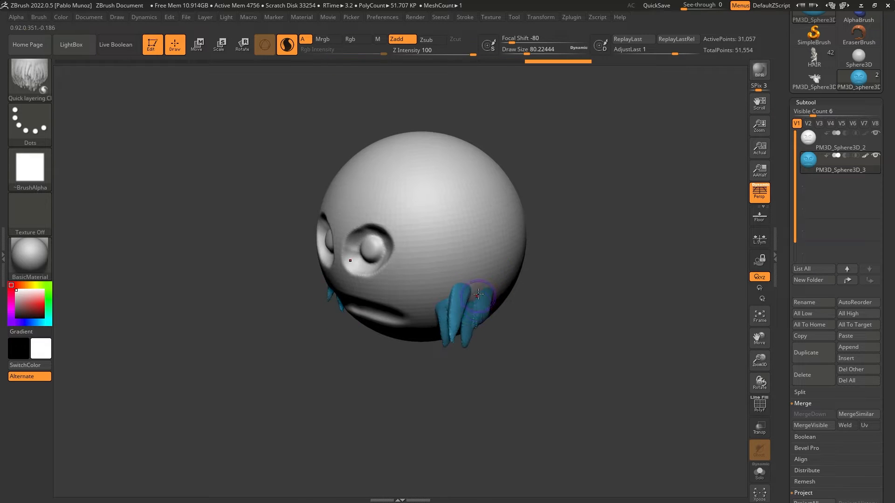
left_click_drag(478, 295, 475, 332)
left_click_drag(494, 280, 498, 317)
mouse_move(504, 277)
left_mouse_down()
mouse_move(516, 332)
mouse_move(528, 310)
left_mouse_up()
left_click_drag(515, 261, 539, 323)
left_click_drag(492, 274, 507, 318)
left_click_drag(443, 279, 445, 331)
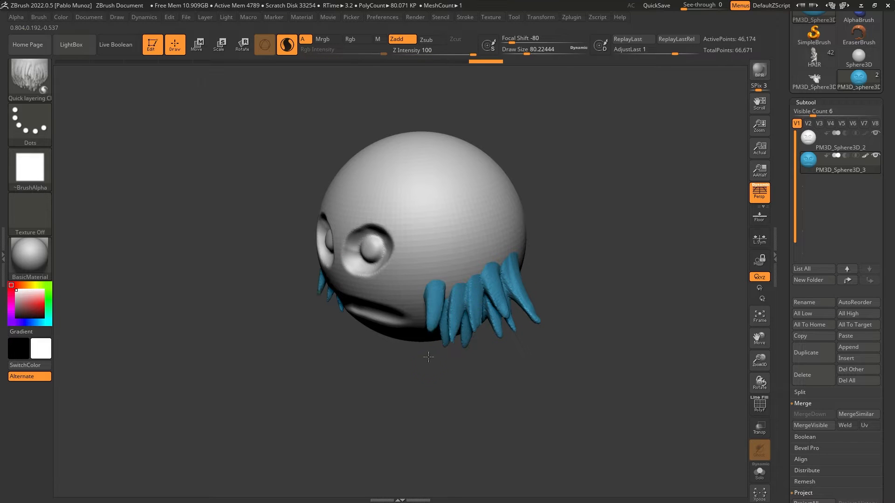
Layer a second row of strands above the first, overlapping it along the sides of the head.
mouse_move(450, 264)
left_mouse_down()
mouse_move(454, 327)
mouse_move(485, 320)
left_mouse_up()
mouse_move(484, 247)
left_mouse_down()
mouse_move(503, 260)
mouse_move(516, 289)
left_mouse_up()
left_click_drag(513, 239, 530, 270)
left_click_drag(496, 232, 522, 264)
mouse_move(479, 243)
left_mouse_down()
mouse_move(505, 284)
mouse_move(484, 292)
left_mouse_up()
left_click_drag(447, 257, 466, 293)
left_click_drag(434, 253, 452, 308)
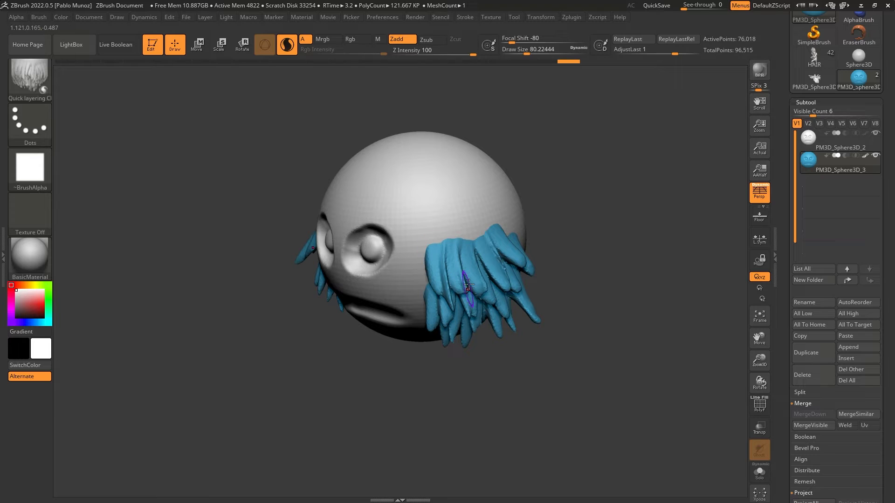
mouse_move(494, 222)
left_mouse_down()
mouse_move(526, 256)
mouse_move(504, 264)
mouse_move(506, 250)
left_mouse_up()
left_click_drag(448, 231, 473, 280)
Undo the last misplaced side strands and re-pull overlapping ones along the upper edge of the side hair.
key("ctrl+z")
key("ctrl+z")
key("ctrl+z")
key("ctrl+z")
key("ctrl+z")
key("ctrl+z")
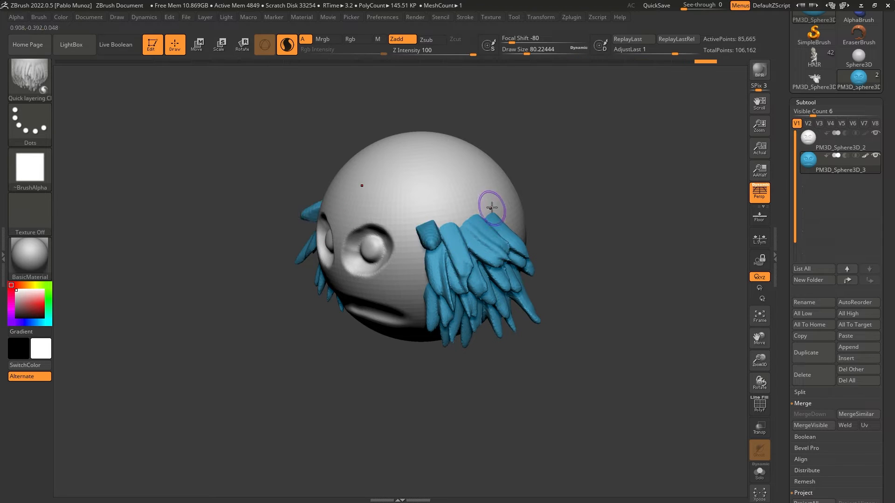
left_click_drag(436, 234, 446, 270)
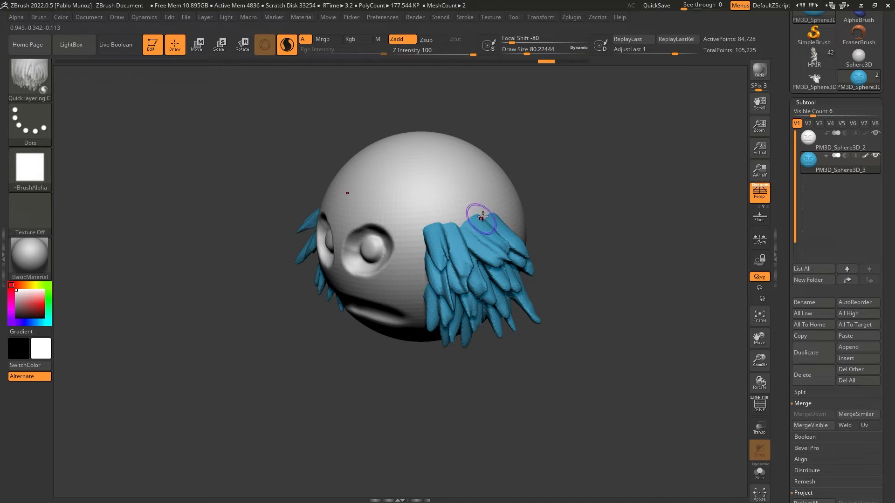
mouse_move(494, 209)
left_mouse_down()
mouse_move(520, 232)
mouse_move(508, 234)
left_mouse_up()
left_click_drag(457, 218, 485, 237)
left_click_drag(557, 175, 588, 176)
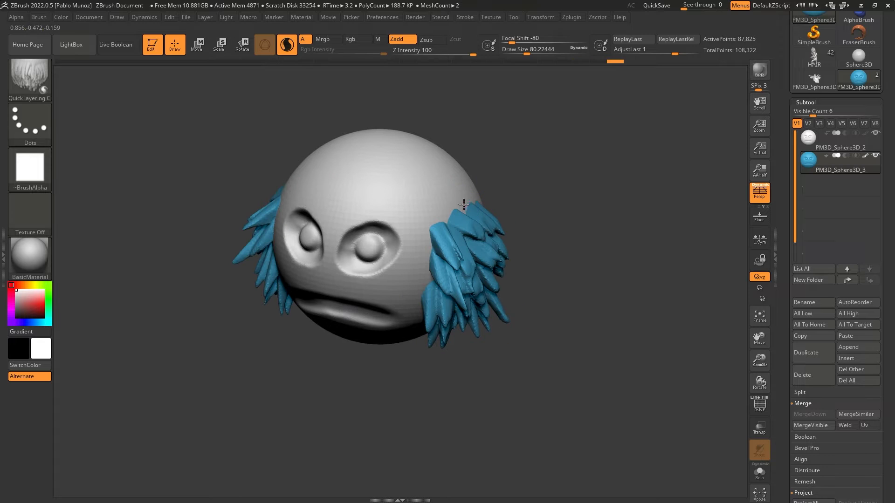
Continue the strands upward from the temples toward the crown, pulling them outward on both sides.
mouse_move(463, 205)
left_mouse_down()
mouse_move(494, 225)
mouse_move(501, 212)
left_mouse_up()
left_click_drag(450, 201, 485, 215)
left_click_drag(438, 213, 467, 228)
mouse_move(498, 174)
left_mouse_down()
mouse_move(527, 176)
mouse_move(530, 223)
left_mouse_up()
mouse_move(470, 211)
left_mouse_down()
mouse_move(503, 204)
mouse_move(485, 172)
mouse_move(497, 208)
left_mouse_up()
left_click_drag(463, 240, 498, 229)
left_click_drag(507, 193, 517, 179)
left_click_drag(463, 241, 483, 246)
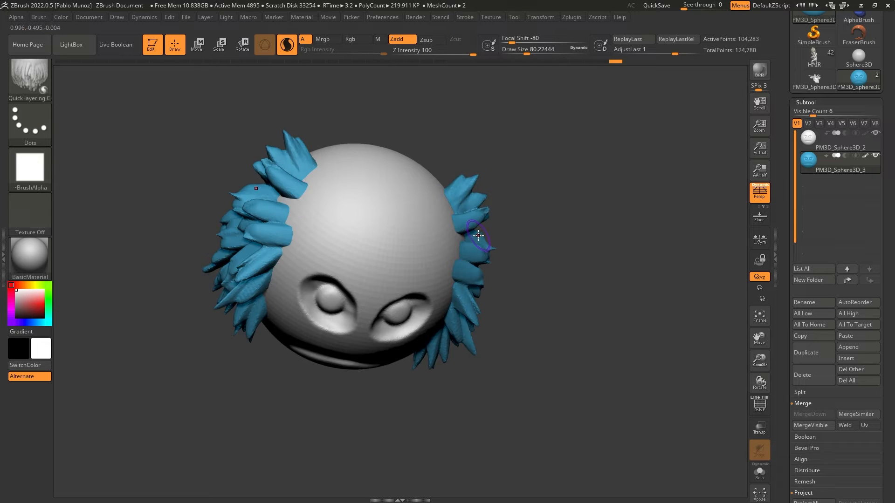
Layer more strands inward from the crown and down beside the eyes and cheeks to thicken the side hair.
left_click_drag(522, 186, 512, 205)
left_click_drag(453, 241, 485, 232)
left_click_drag(443, 256, 472, 256)
left_click_drag(444, 207, 466, 184)
mouse_move(437, 226)
left_mouse_down()
mouse_move(467, 208)
mouse_move(451, 180)
mouse_move(456, 199)
mouse_move(427, 172)
mouse_move(468, 236)
left_mouse_up()
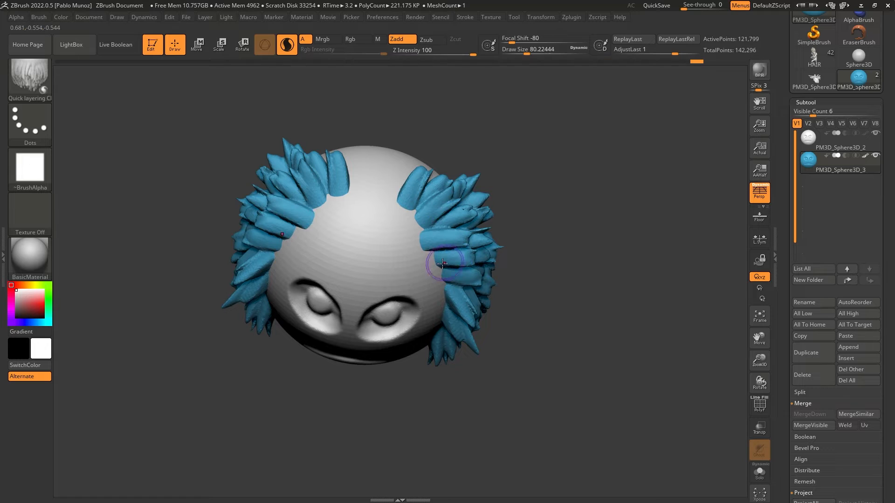
left_click_drag(435, 265, 473, 261)
left_click_drag(440, 286, 470, 282)
left_click_drag(527, 286, 521, 265)
left_click_drag(439, 299, 481, 344)
mouse_move(431, 320)
left_mouse_down()
mouse_move(456, 358)
mouse_move(447, 367)
left_mouse_up()
Pull upward strands across the top of the head and forehead to complete the front hairline.
mouse_move(396, 208)
left_mouse_down()
mouse_move(416, 180)
mouse_move(382, 155)
left_mouse_up()
left_click_drag(418, 242, 446, 216)
left_click_drag(381, 230, 385, 184)
left_click_drag(397, 242, 424, 191)
left_click_drag(402, 248, 430, 214)
left_click_drag(366, 233, 374, 184)
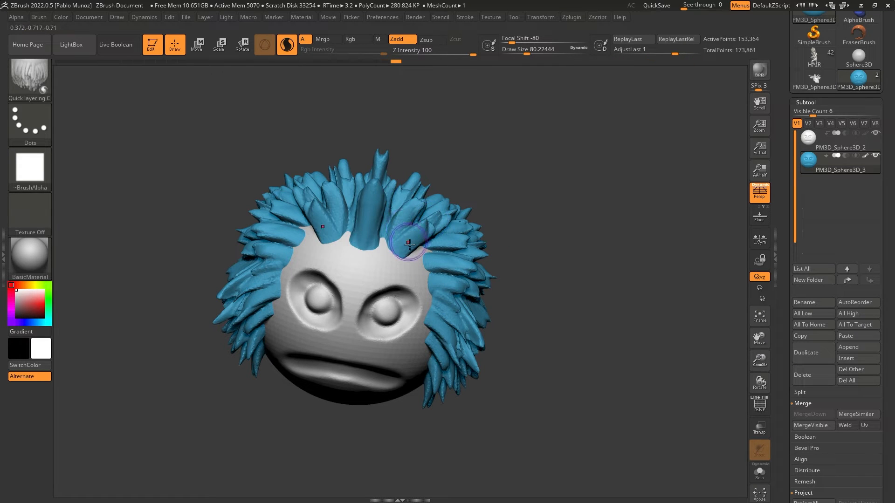
left_click_drag(386, 248, 404, 207)
mouse_move(417, 262)
left_mouse_down()
mouse_move(444, 235)
mouse_move(459, 264)
left_mouse_up()
mouse_move(545, 274)
left_mouse_down()
mouse_move(564, 274)
mouse_move(592, 315)
mouse_move(577, 318)
mouse_move(578, 334)
mouse_move(590, 340)
mouse_move(585, 355)
left_mouse_up()
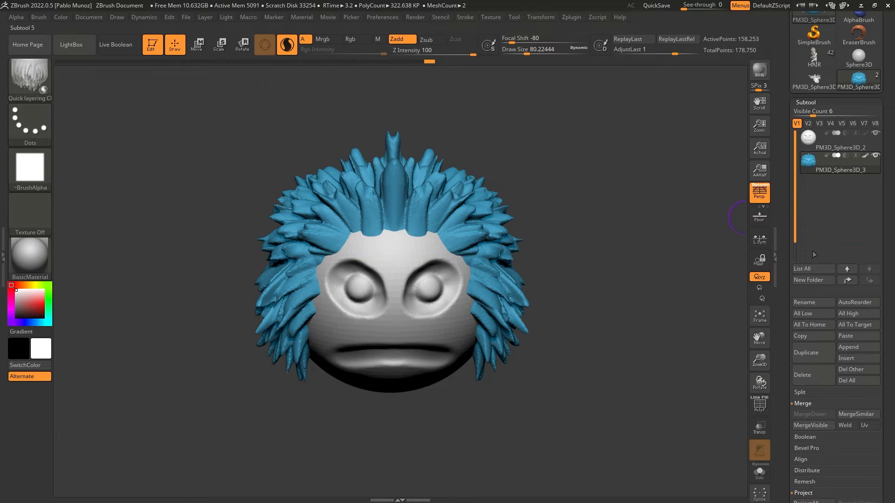
Isolate the hair subtool, smooth away its eyes and mouth at a draw size of about 158, and show both subtools again.
left_click(761, 475)
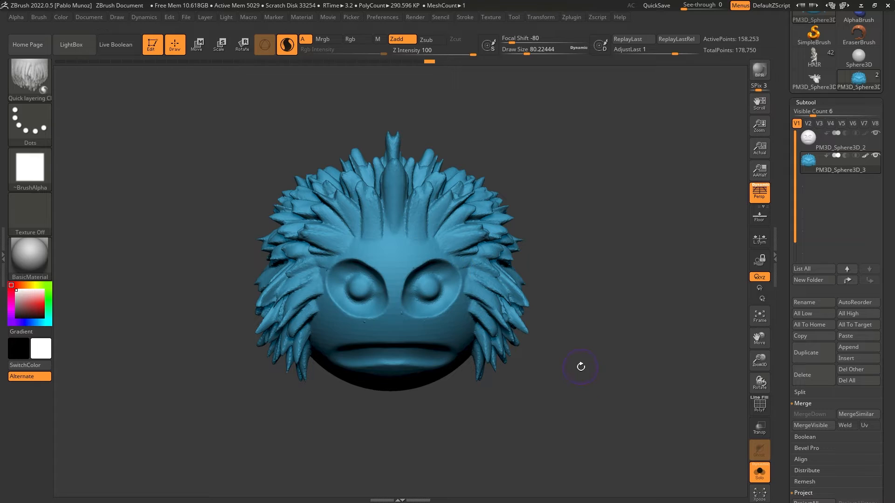
mouse_move(581, 366)
left_mouse_down()
mouse_move(619, 362)
mouse_move(588, 365)
left_mouse_up()
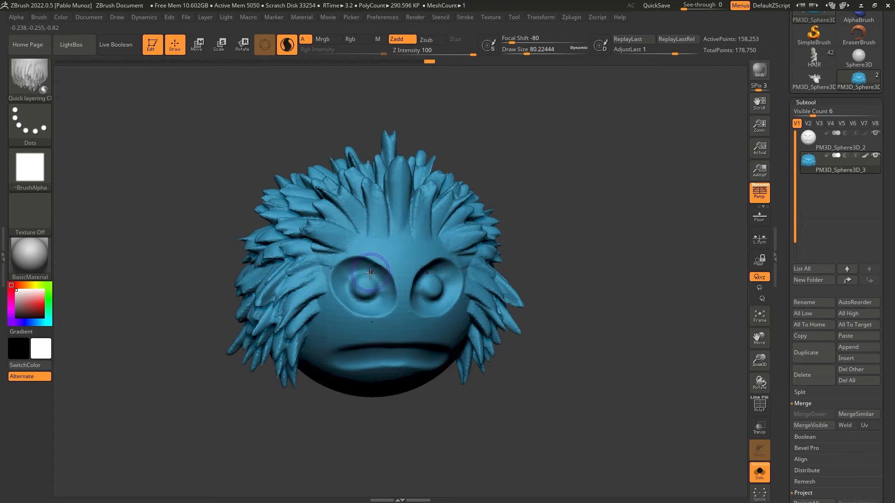
left_click_drag(587, 190, 551, 207)
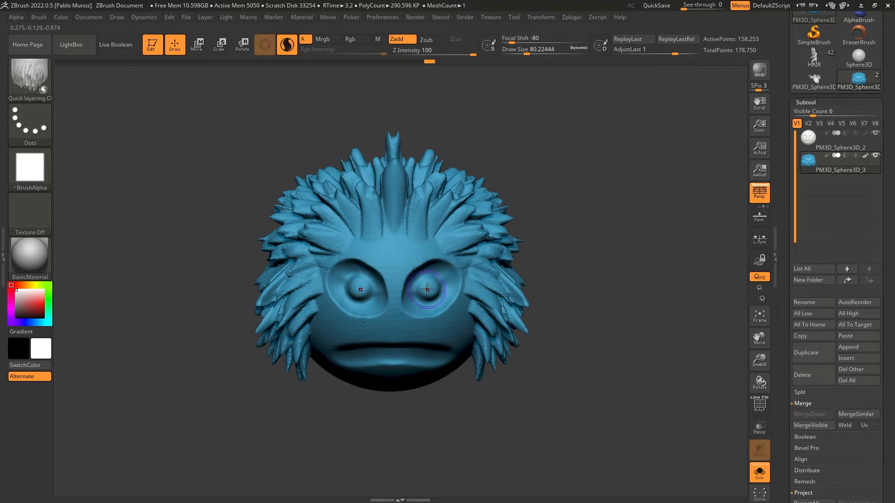
key("space")
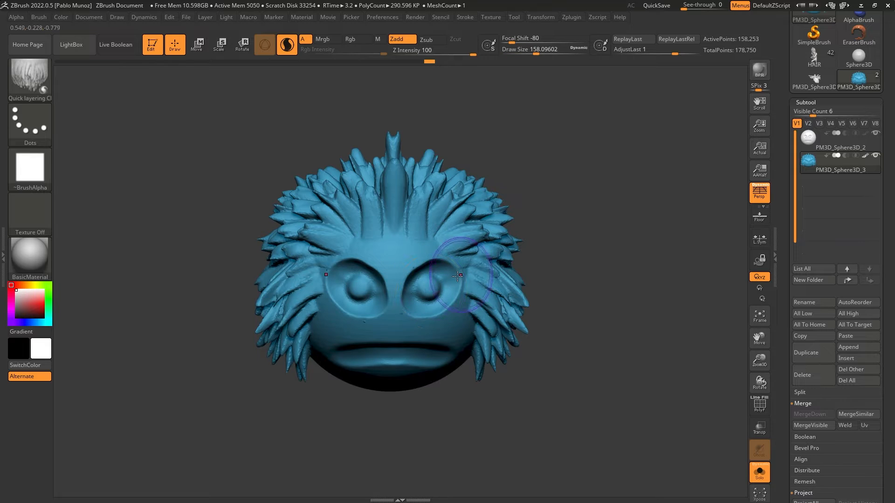
key("shift")
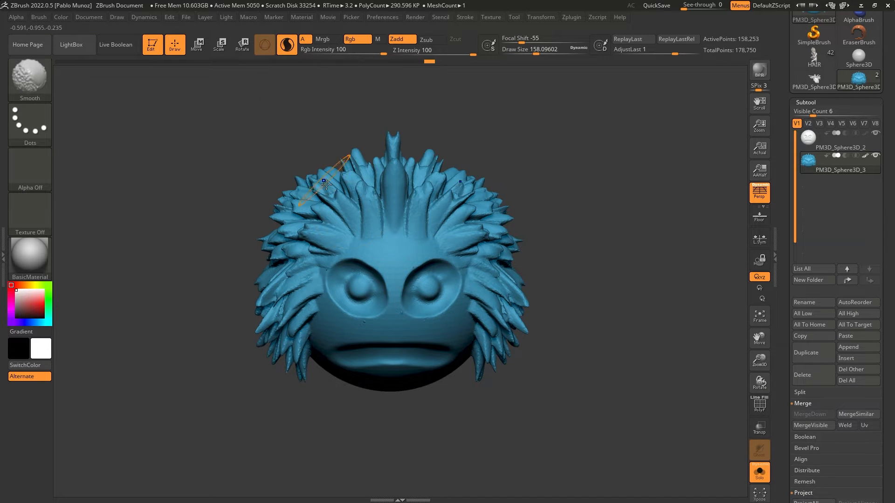
mouse_move(401, 303)
left_mouse_down("shift")
mouse_move(422, 322)
mouse_move(372, 298)
mouse_move(399, 301)
mouse_move(387, 273)
mouse_move(345, 293)
mouse_move(420, 347)
mouse_move(356, 359)
left_mouse_up("shift")
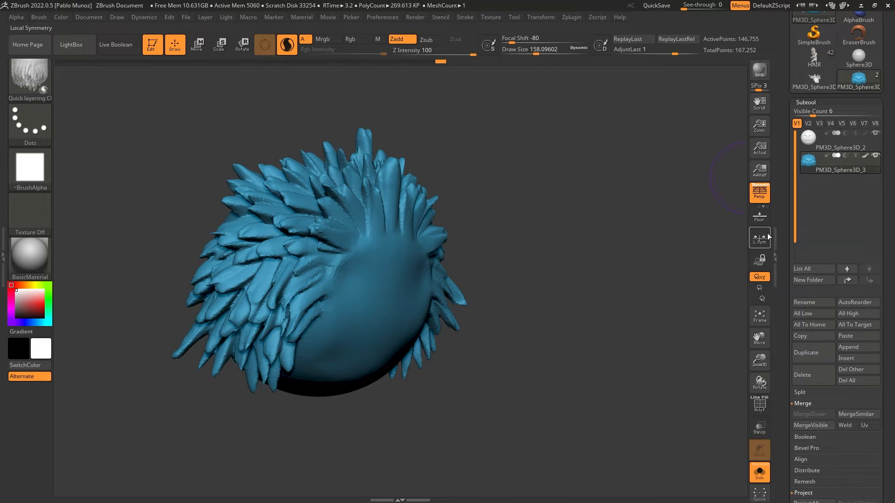
left_click(762, 469)
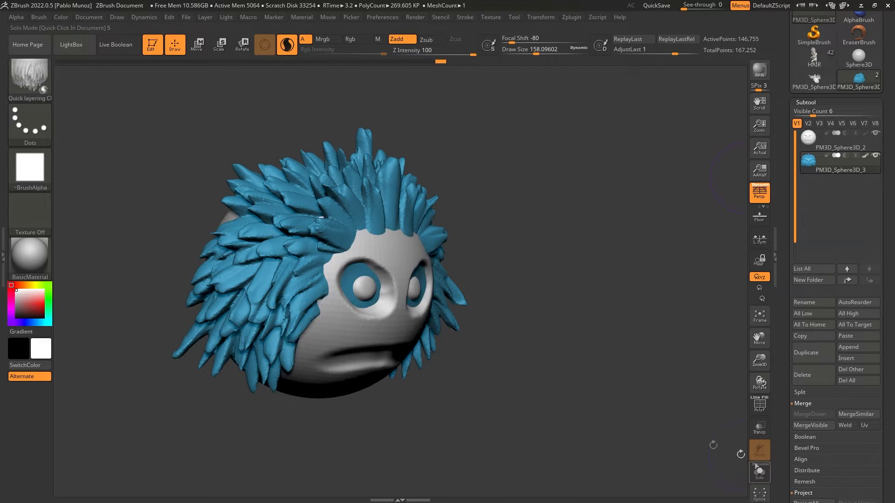
Push the blue hair mesh back out of the eye sockets with the Move brush.
left_click_drag(571, 341, 537, 334)
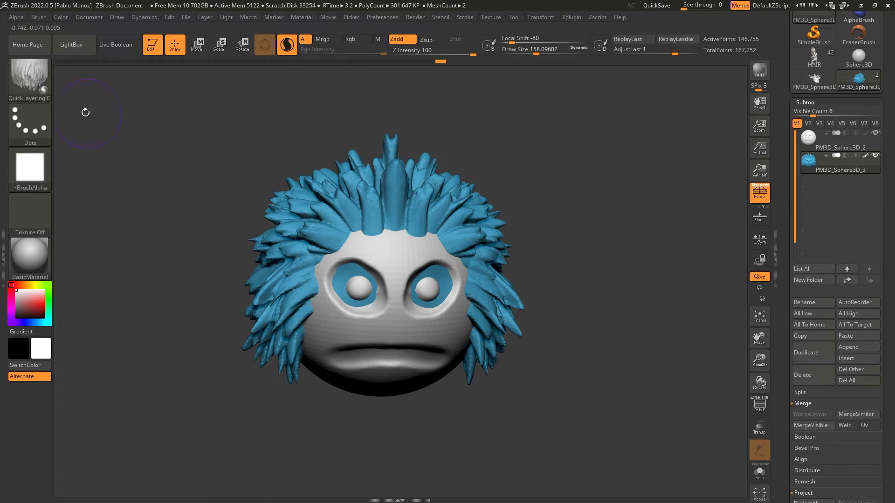
left_click(39, 95)
key("m")
key("v")
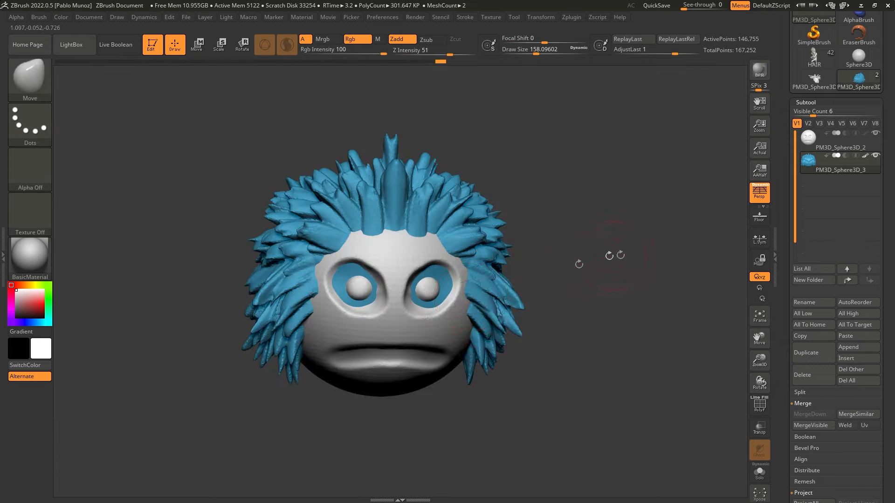
left_click_drag(436, 288, 414, 263, "alt")
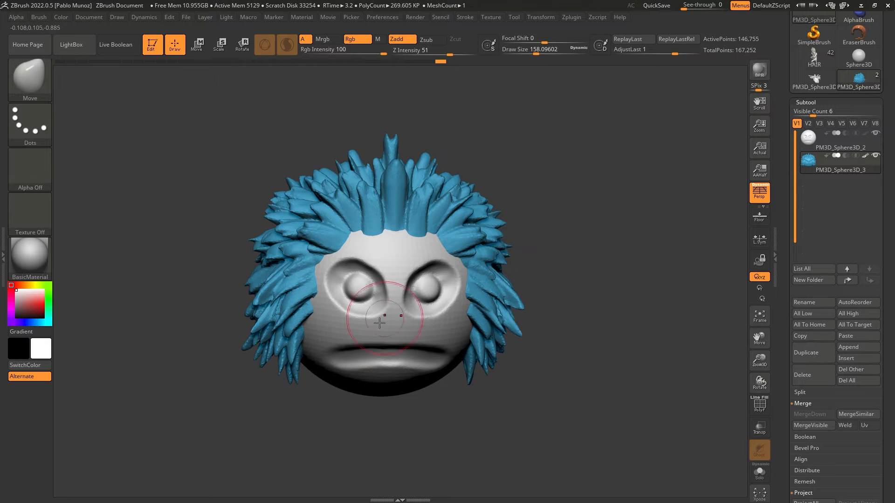
Reshape the forehead hairline, crown and side strands with the Move brush at draw sizes of about 251 to 299.
mouse_move(578, 242)
left_mouse_down()
mouse_move(503, 259)
mouse_move(590, 265)
mouse_move(625, 258)
mouse_move(627, 242)
mouse_move(598, 238)
left_mouse_up()
key("space")
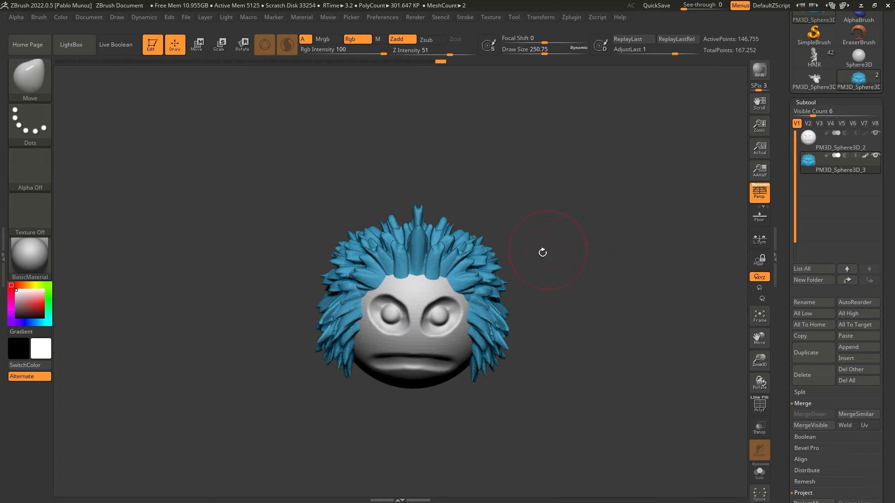
mouse_move(423, 268)
left_mouse_down()
mouse_move(424, 278)
mouse_move(444, 271)
left_mouse_up()
key("space")
left_click_drag(438, 220, 443, 220)
left_click_drag(434, 226, 436, 206)
mouse_move(457, 230)
left_mouse_down()
mouse_move(467, 217)
mouse_move(499, 247)
left_mouse_up()
left_click_drag(501, 295, 510, 292)
left_click_drag(500, 331, 507, 330)
mouse_move(541, 327)
left_mouse_down()
mouse_move(532, 326)
mouse_move(537, 266)
mouse_move(575, 258)
mouse_move(589, 267)
mouse_move(569, 326)
mouse_move(583, 329)
left_mouse_up()
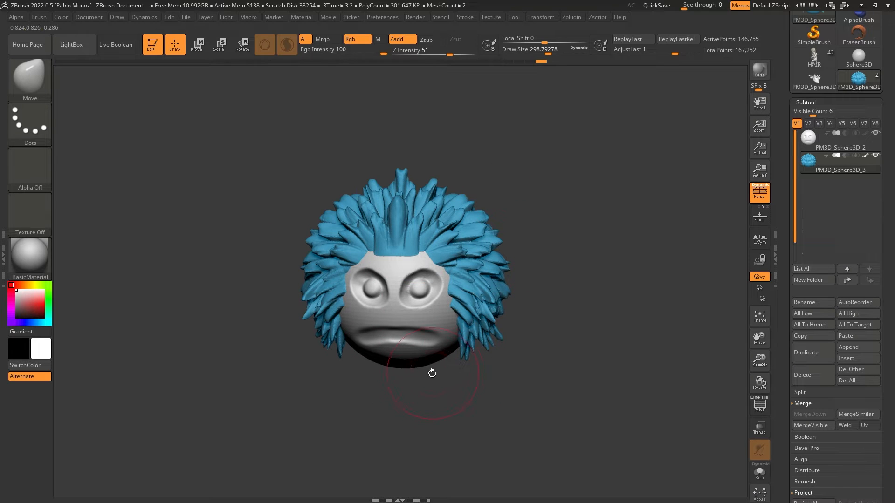
Switch to the posed character bust tool, face it to the front, and set the draw size to about 228.
left_click_drag(781, 180, 782, 316)
left_click_drag(519, 250, 673, 220)
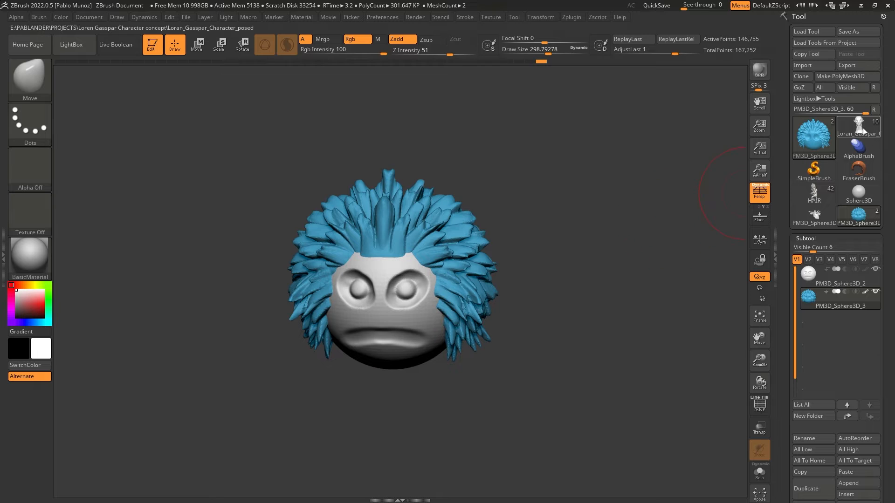
mouse_move(466, 246)
left_mouse_down()
mouse_move(553, 214)
mouse_move(560, 253)
mouse_move(589, 254)
mouse_move(578, 251)
mouse_move(574, 263)
mouse_move(551, 250)
mouse_move(516, 275)
left_mouse_up()
key("space")
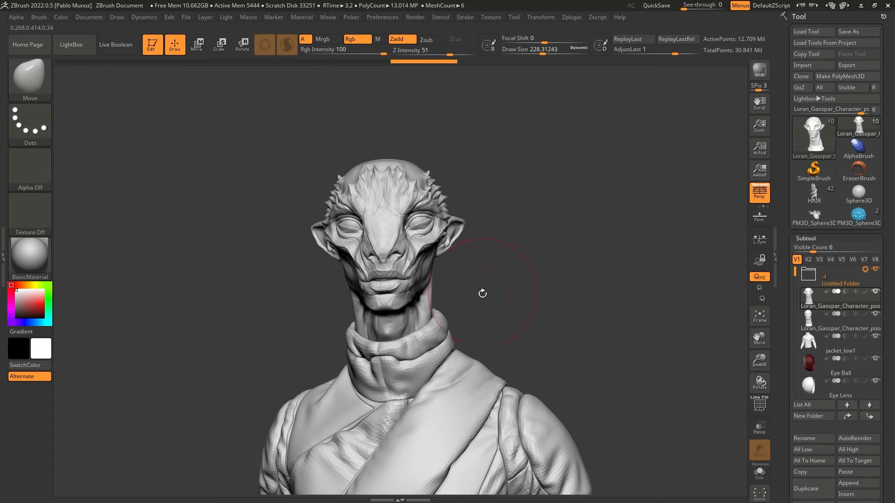
Isolate the detailed head and compare its subdivision level 2 with level 6.
left_click_drag(782, 318, 784, 230)
left_click(809, 319)
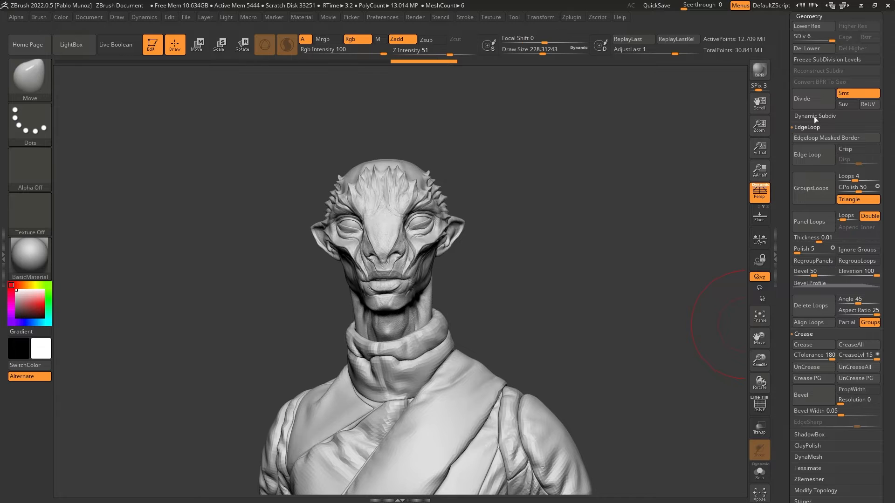
left_click_drag(821, 38, 797, 40)
left_click(757, 468)
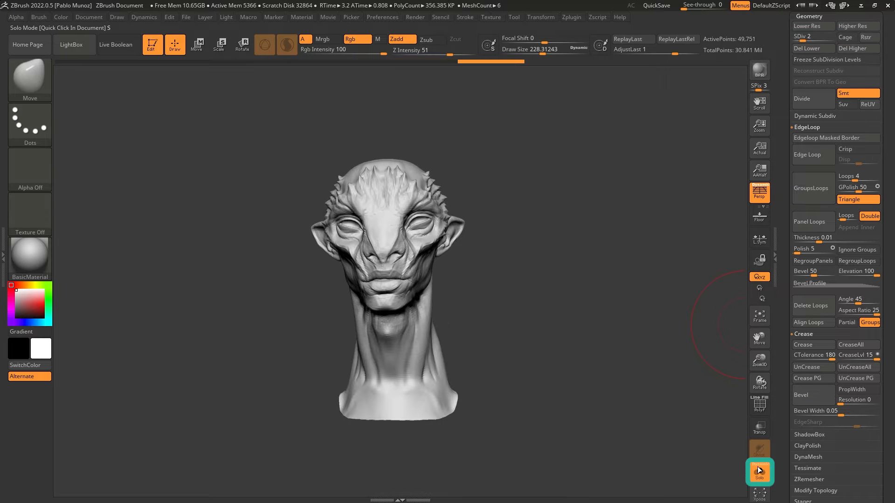
left_click_drag(477, 302, 529, 324, "alt")
left_click_drag(783, 212, 780, 260)
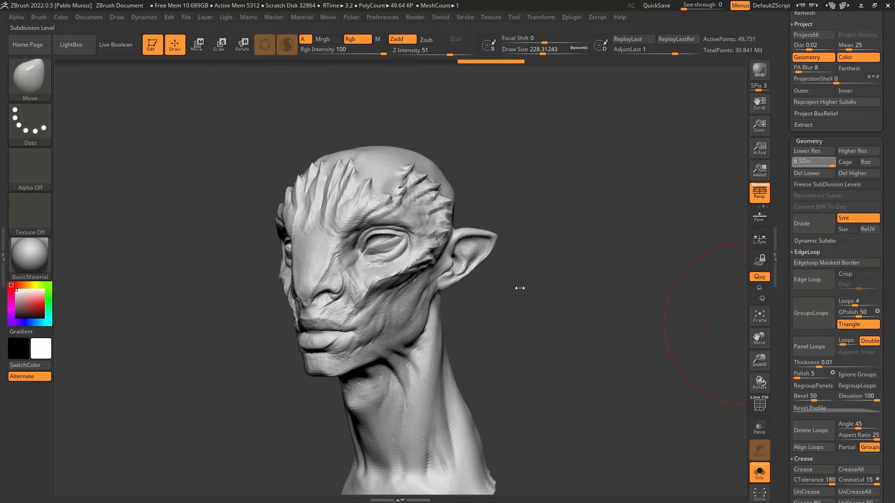
mouse_move(543, 325)
left_mouse_down()
mouse_move(556, 322)
mouse_move(546, 311)
left_mouse_up()
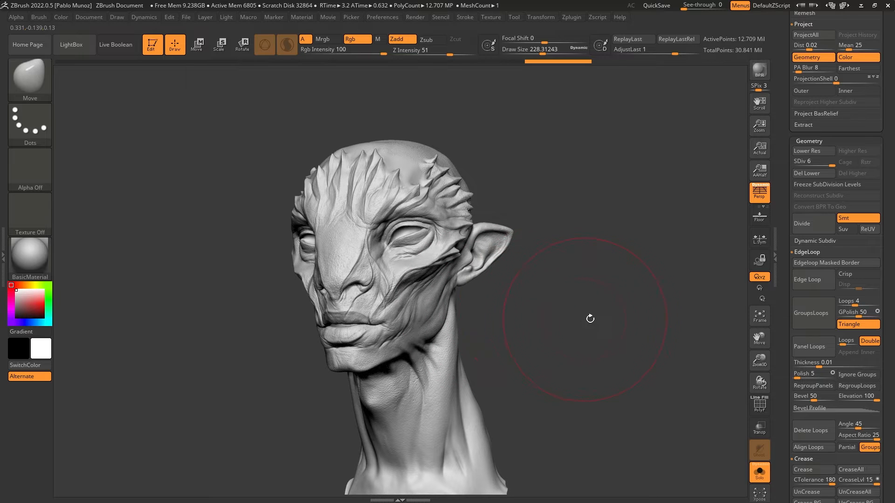
Set the draw size to about 154 and step back once in the head's undo history.
left_click_drag(598, 270, 589, 263)
key("space")
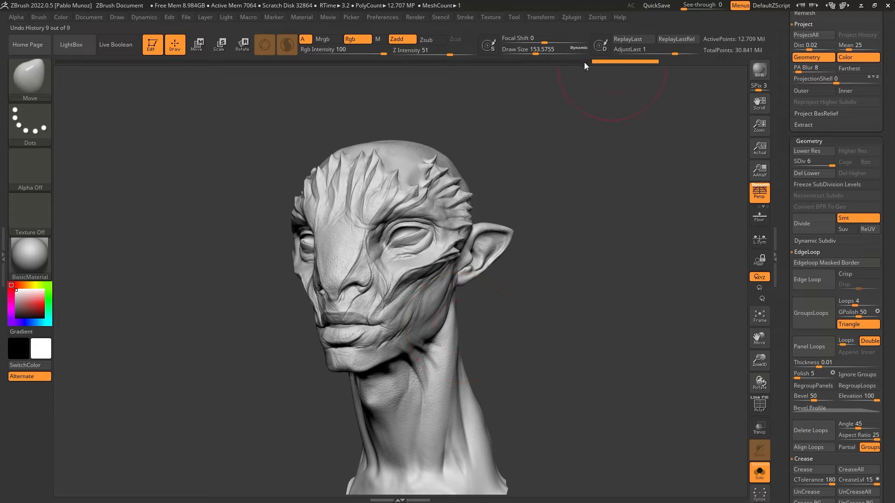
left_click(585, 62)
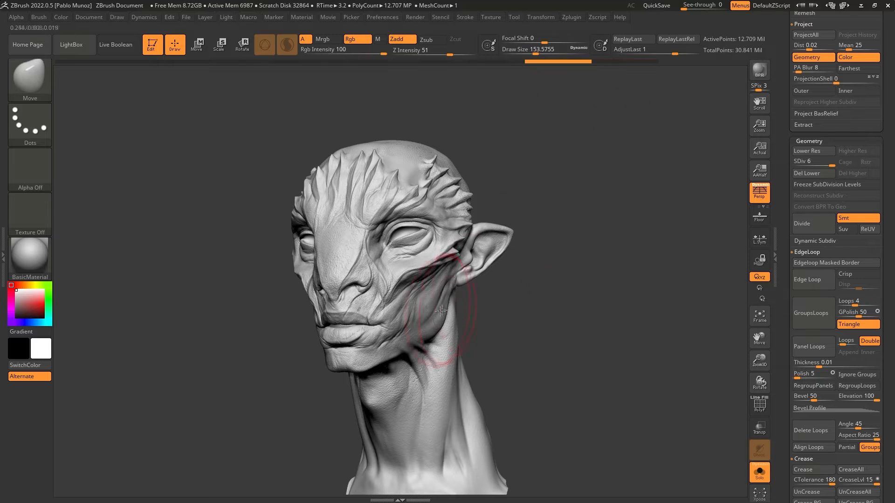
Try the Quick layering brush with Sculptris Pro on the detailed head's jaw and undo the stroke.
left_click(37, 91)
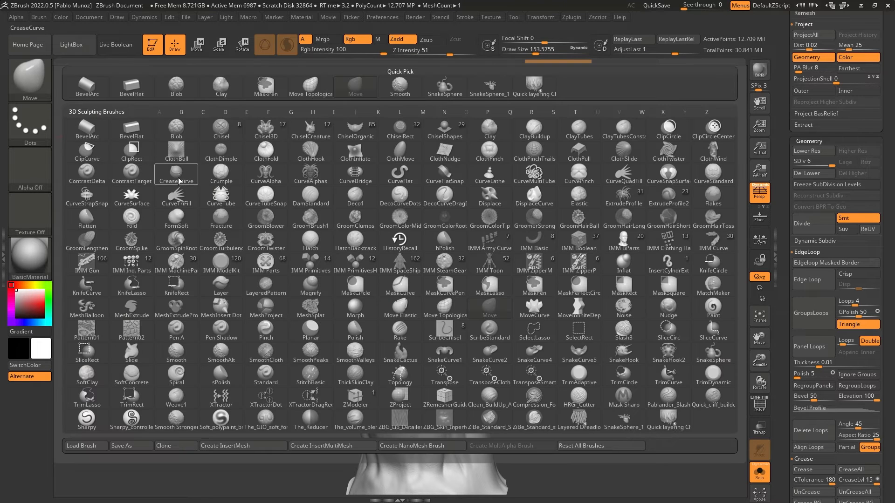
left_click(543, 91)
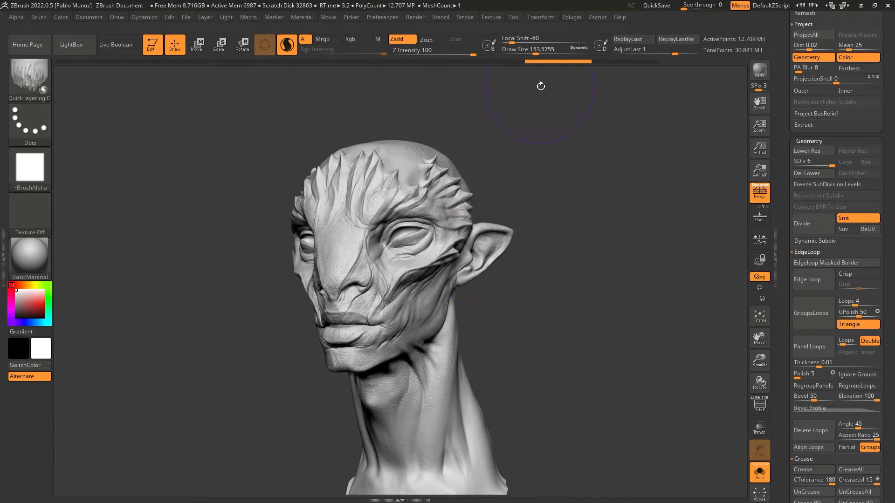
left_click(443, 313)
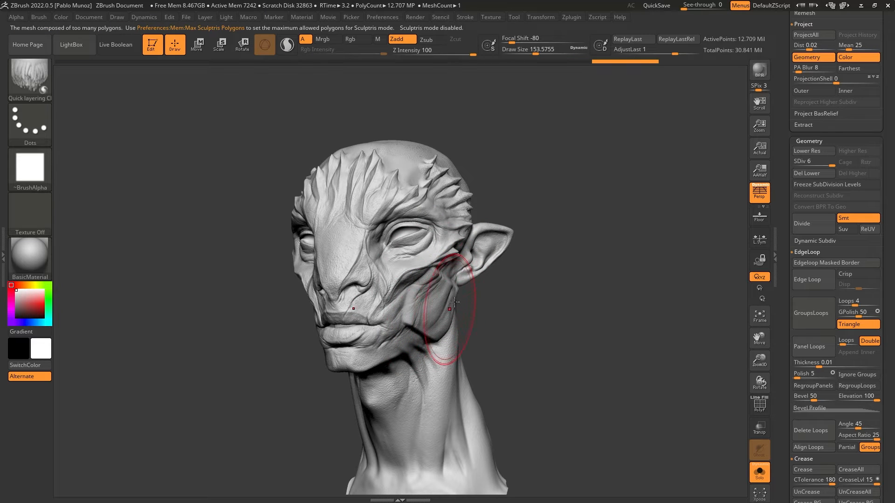
left_click_drag(530, 320, 430, 357)
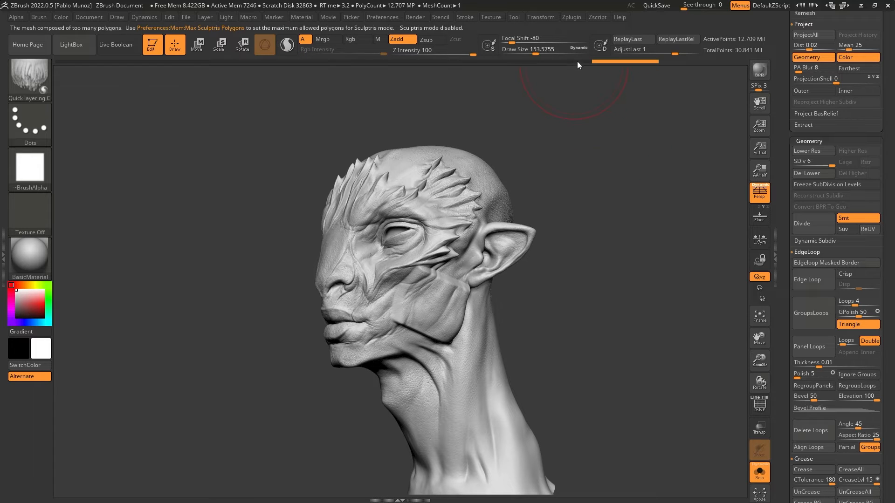
key("ctrl+z")
Show all the bust's subtools again, select the simple inner-head subtool, and isolate it.
left_click_drag(789, 207, 776, 346)
left_click(760, 472)
left_click_drag(630, 354, 469, 352)
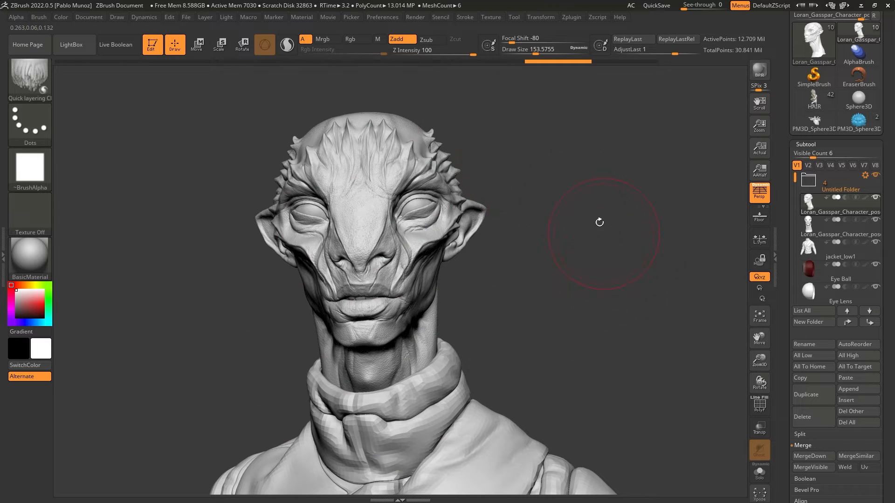
left_click(820, 227)
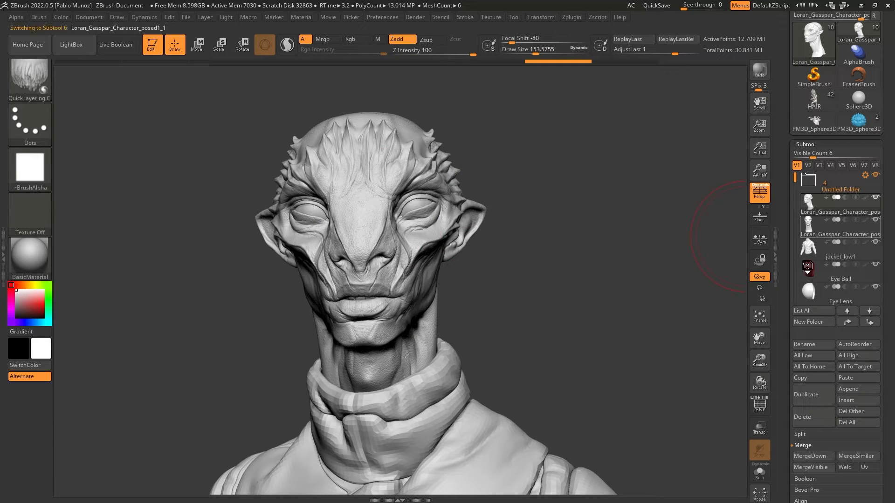
left_click(760, 471)
mouse_move(554, 315)
left_mouse_down()
mouse_move(580, 312)
mouse_move(571, 320)
left_mouse_up()
Turn on Sculptris Pro and PolyFrame for the simple inner head and colour it red.
left_click(287, 44)
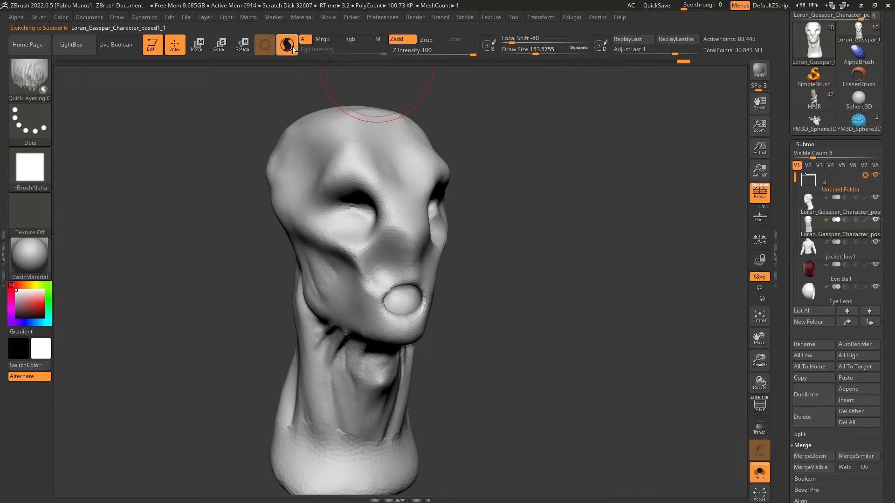
left_click(760, 406)
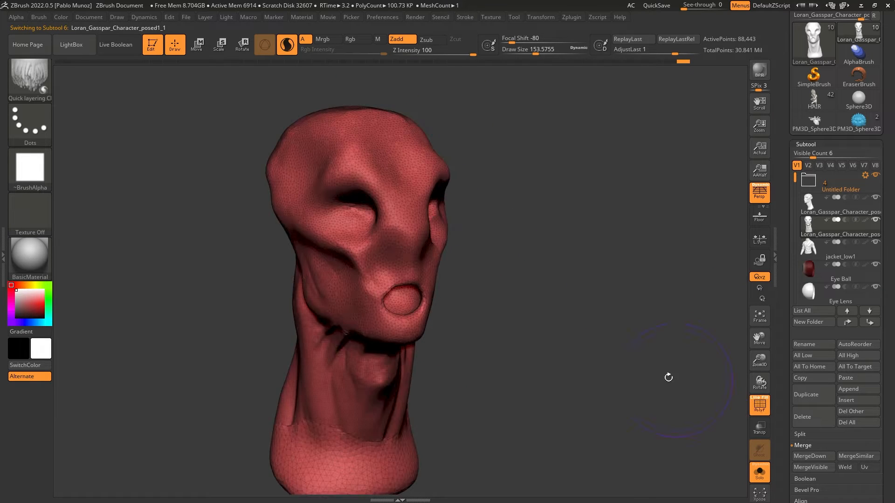
mouse_move(415, 290)
left_mouse_down("shift")
mouse_move(389, 280)
mouse_move(411, 298)
mouse_move(379, 292)
mouse_move(394, 292)
left_mouse_up("shift")
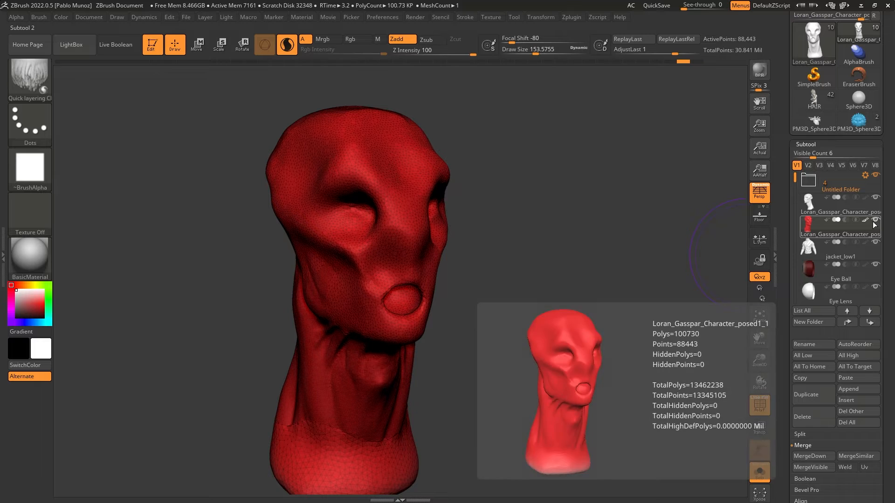
left_click_drag(515, 295, 539, 284, "alt")
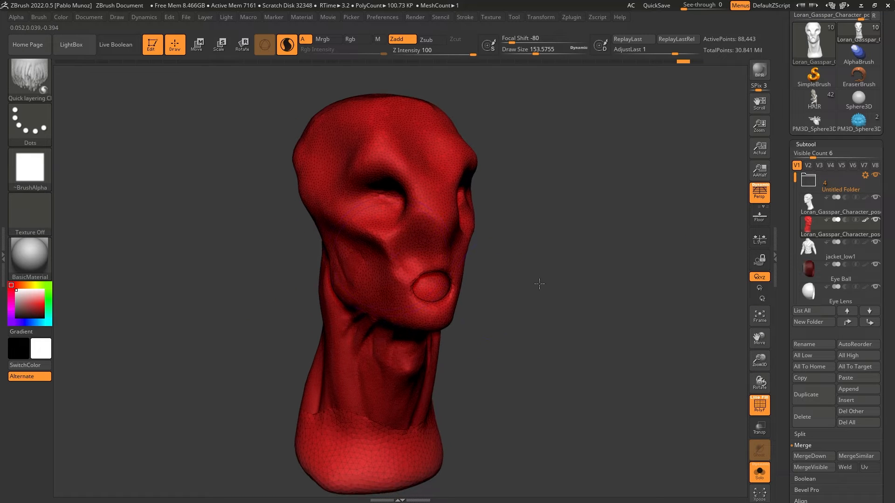
Hide the red inner head, reselect the detailed head subtool, and turn off PolyFrame.
left_click(849, 208)
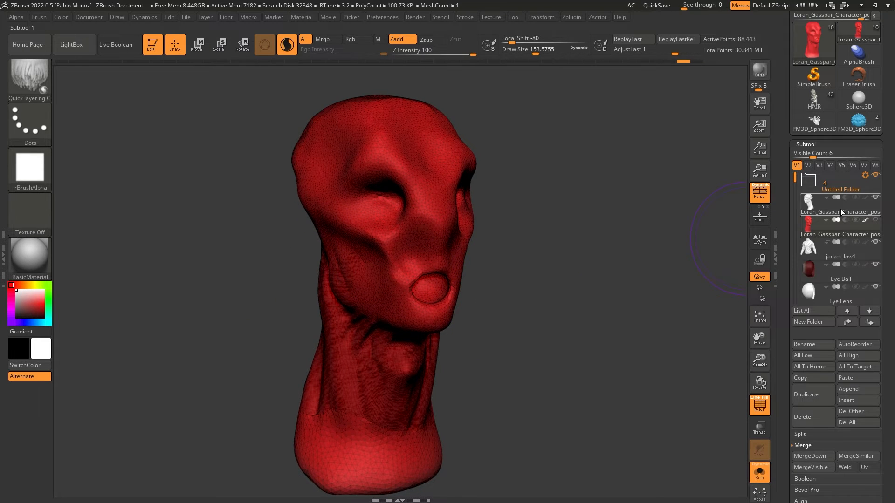
left_click(762, 403)
left_click_drag(652, 342, 597, 344)
left_click_drag(783, 390, 785, 352)
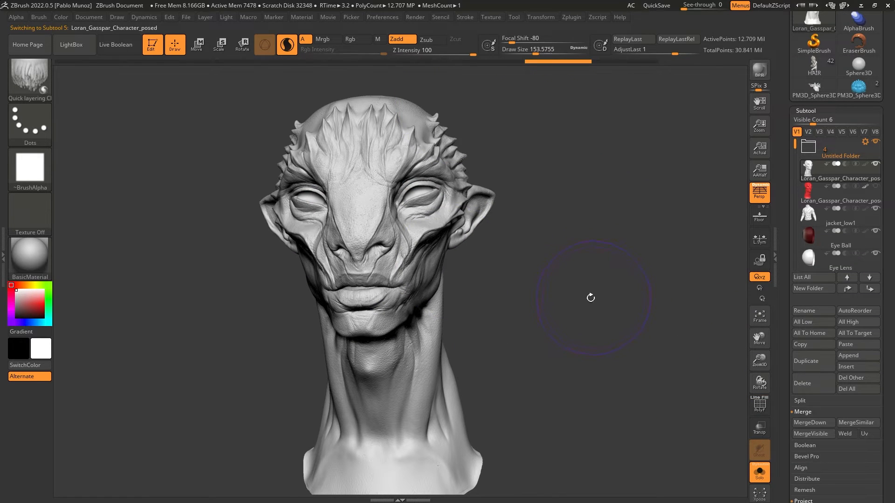
left_click_drag(594, 327, 481, 377)
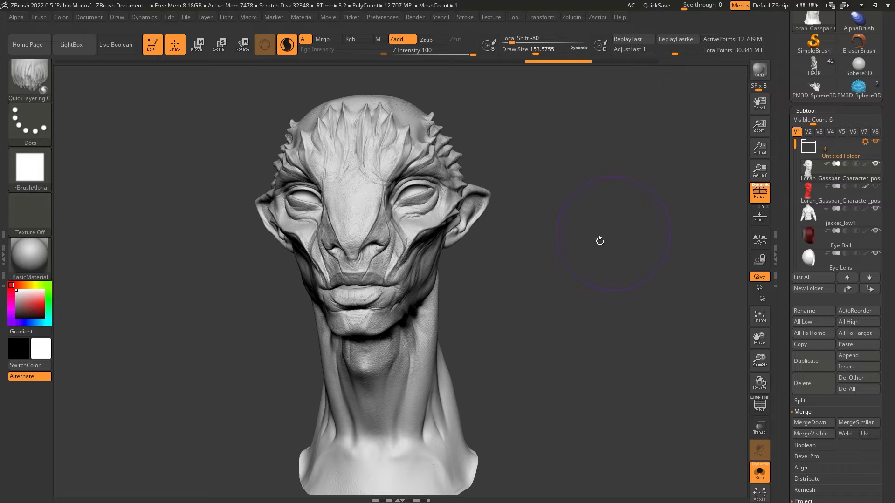
mouse_move(600, 241)
left_mouse_down()
mouse_move(579, 255)
mouse_move(514, 260)
left_mouse_up()
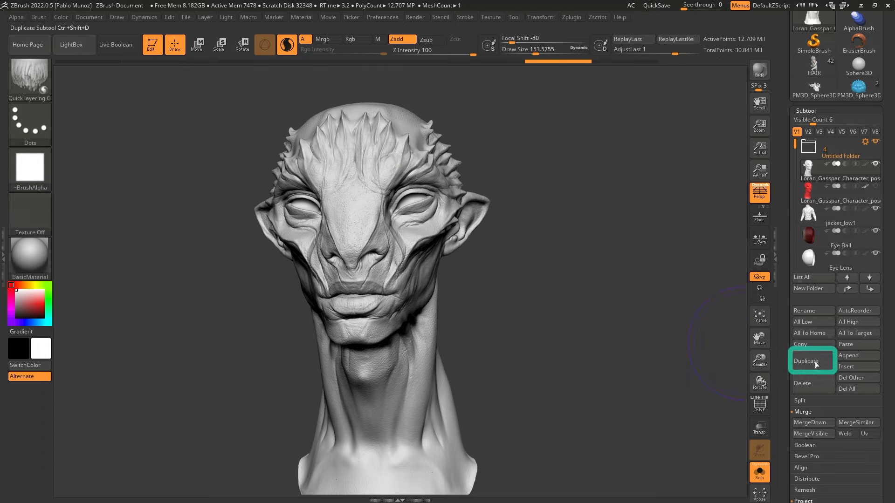
Duplicate the detailed head subtool and lower the duplicate to subdivision level 1.
key("ctrl+shift+d")
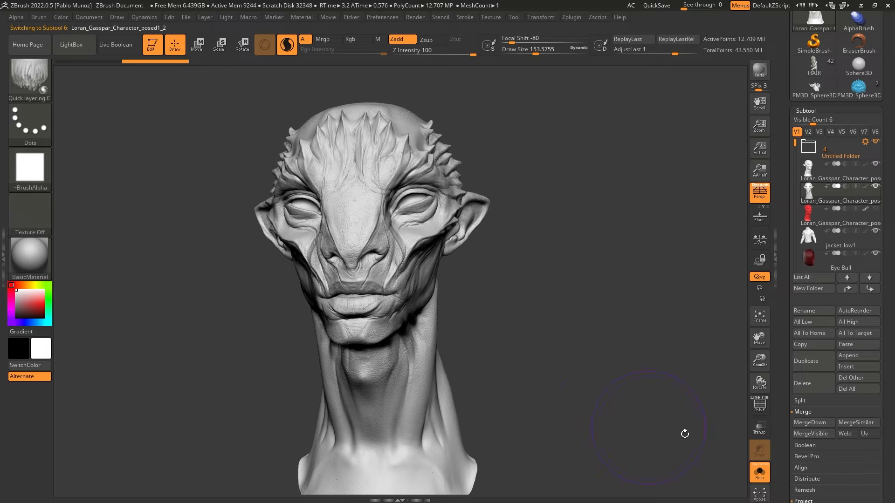
left_click_drag(782, 340, 783, 229)
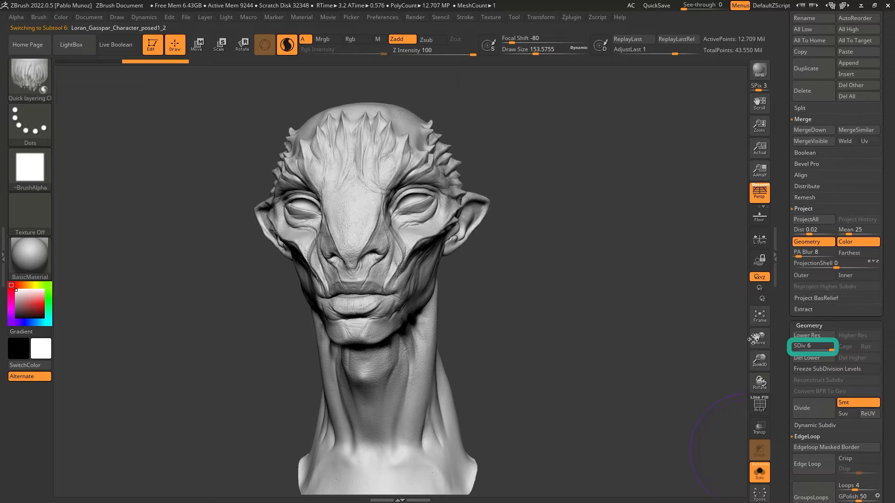
mouse_move(822, 349)
left_mouse_down()
mouse_move(804, 349)
mouse_move(814, 349)
left_mouse_up()
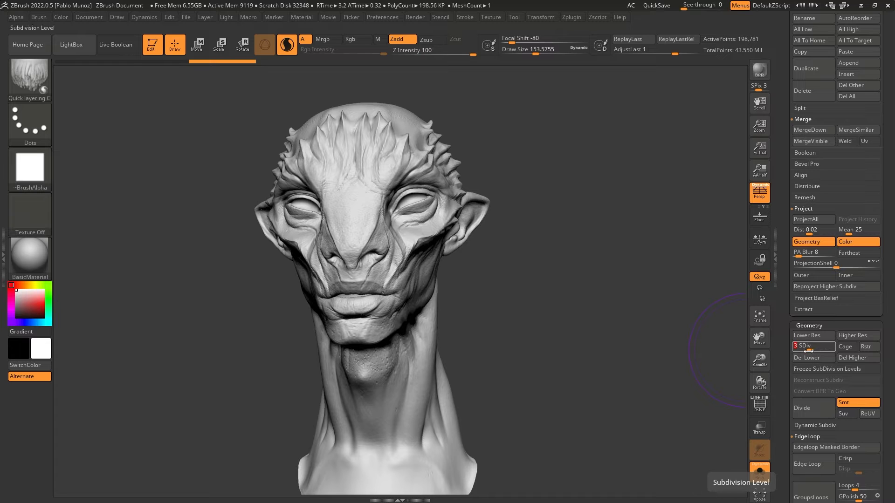
left_click(802, 336)
left_click(802, 336)
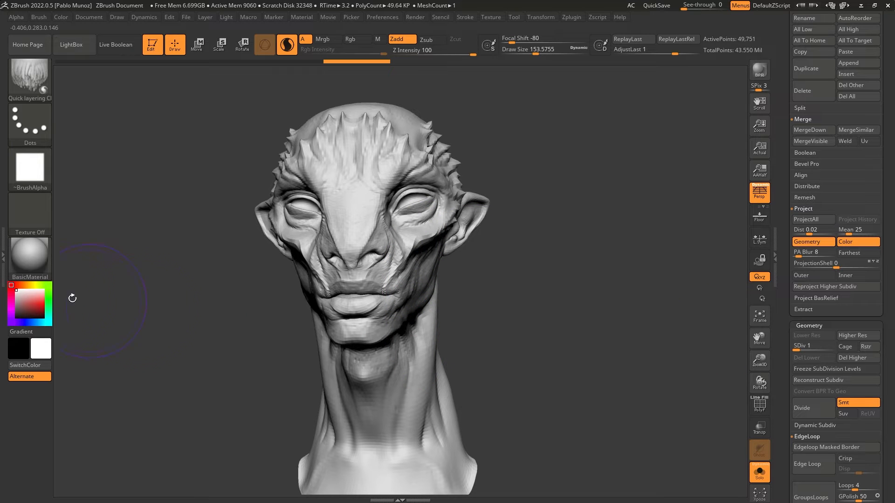
Fill the duplicated head with yellow, reset the current colour to white, and return to the subtool list.
left_click(37, 286)
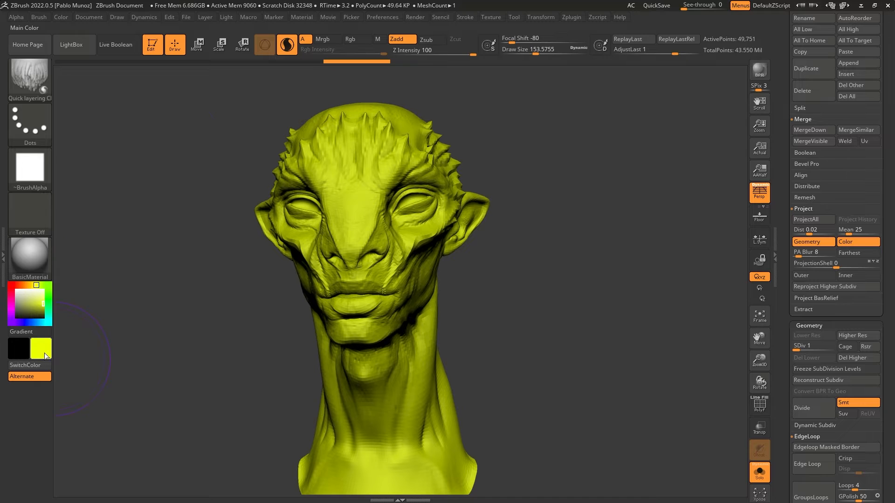
left_click(62, 18)
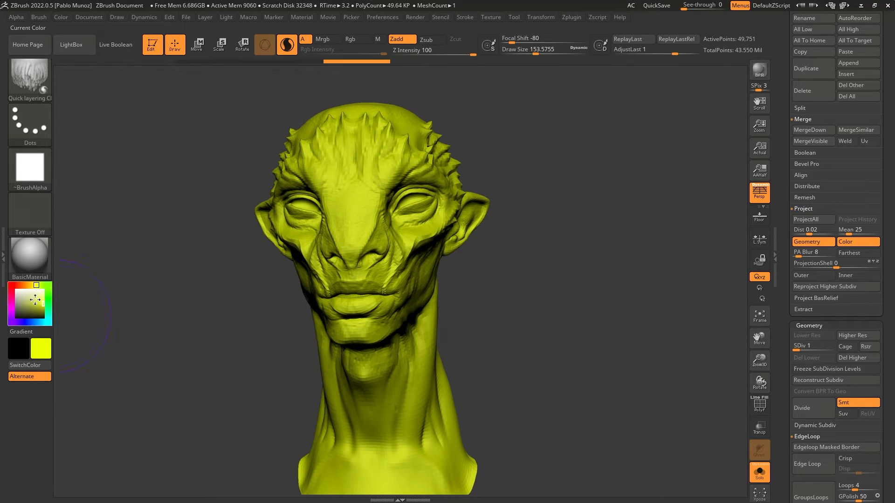
left_click(20, 291)
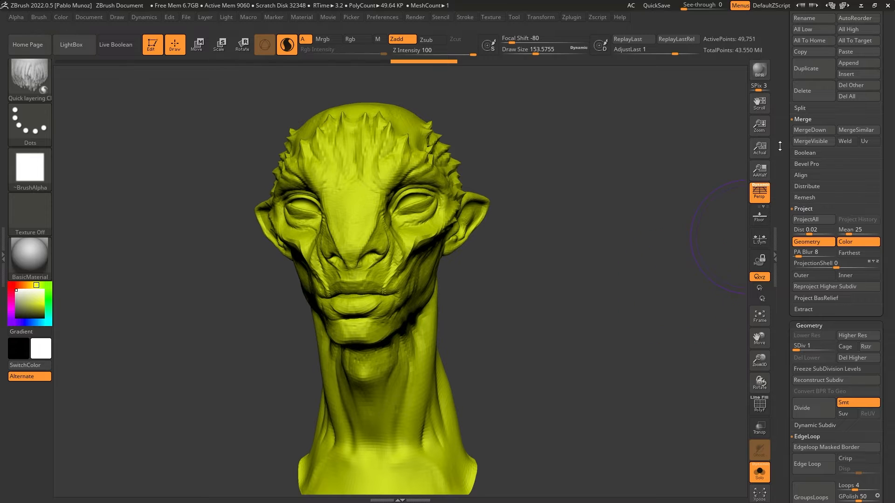
left_click_drag(780, 146, 780, 293)
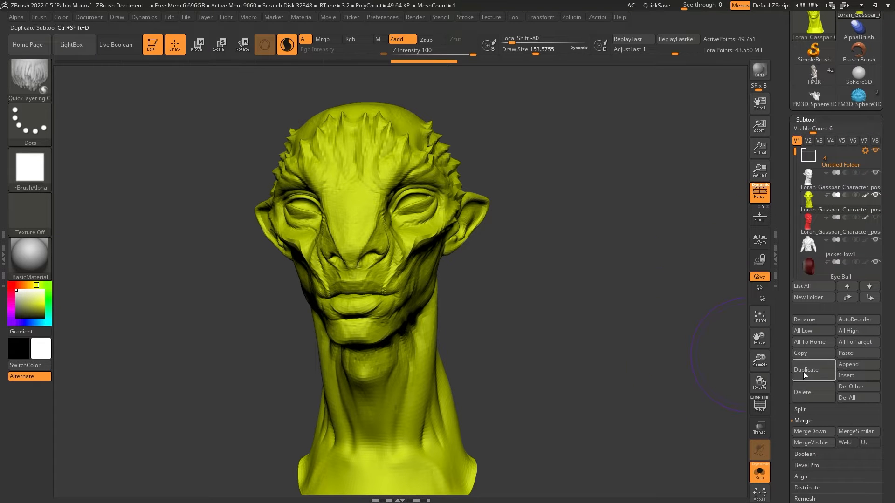
Show all subtools again and shrink the yellow duplicate head with an Inflate deformation of -2.
left_click(759, 472)
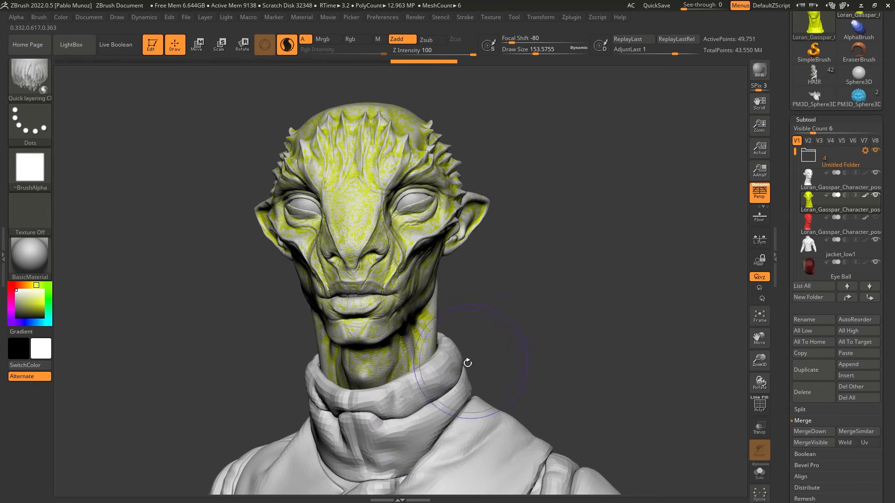
mouse_move(612, 331)
left_mouse_down()
mouse_move(619, 325)
mouse_move(583, 314)
mouse_move(611, 332)
left_mouse_up()
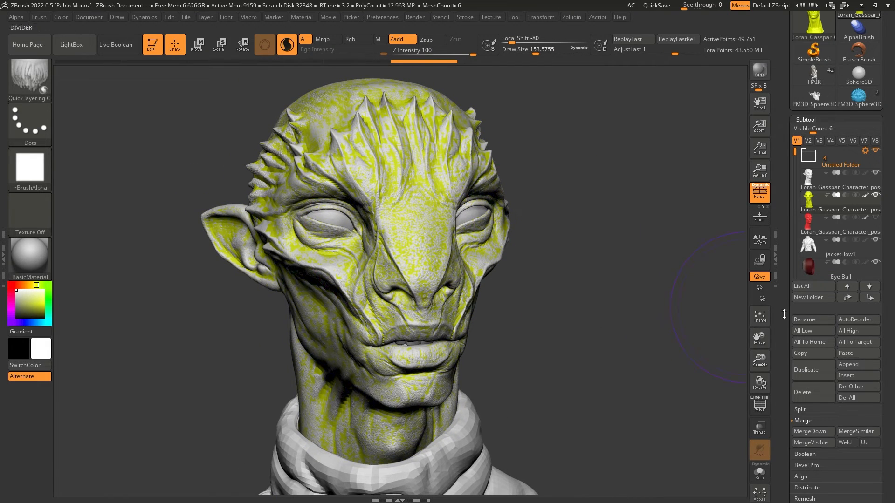
left_click_drag(785, 355, 784, 190)
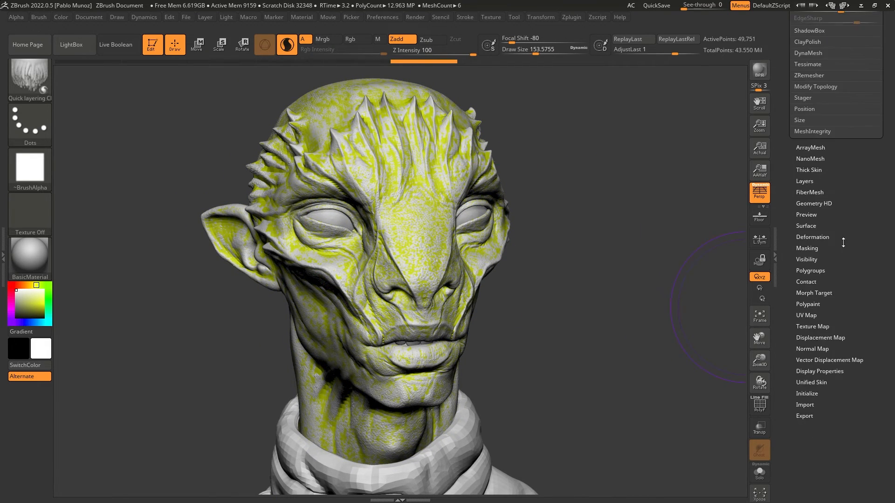
left_click(812, 306)
left_click_drag(833, 400, 835, 404)
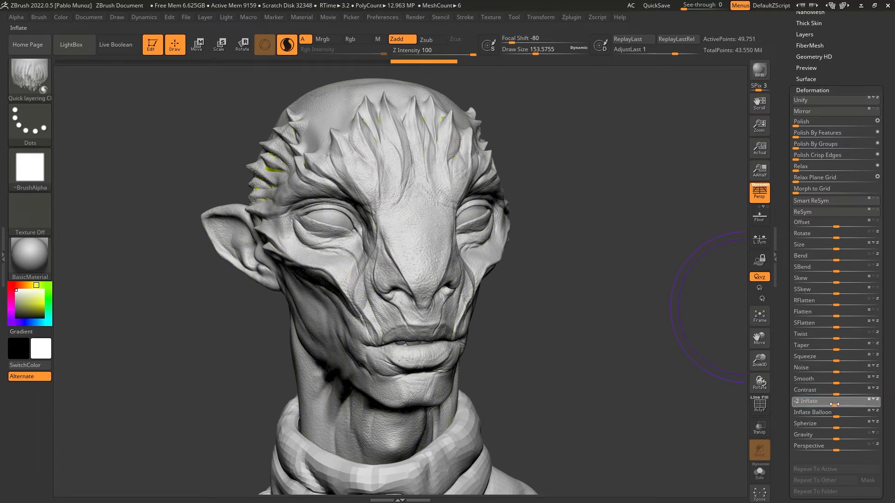
Examine the shrunken yellow head on its own and together with the detailed head.
left_click_drag(616, 351, 577, 181)
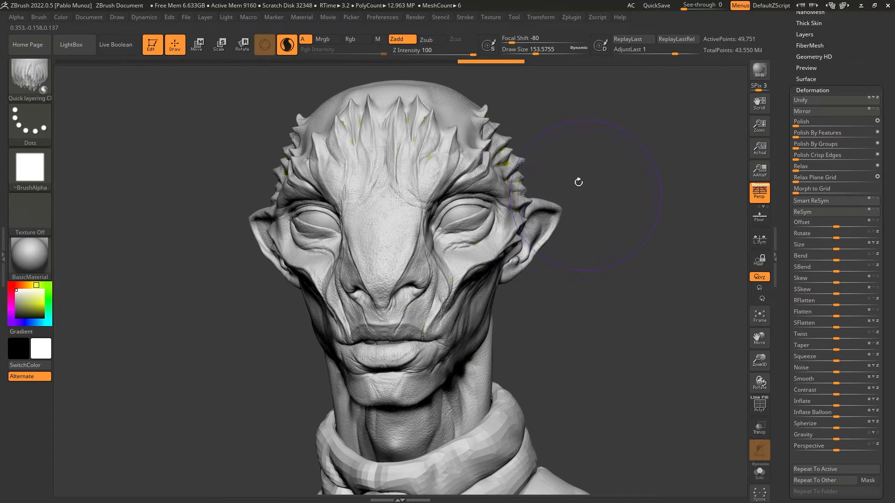
left_click(760, 472)
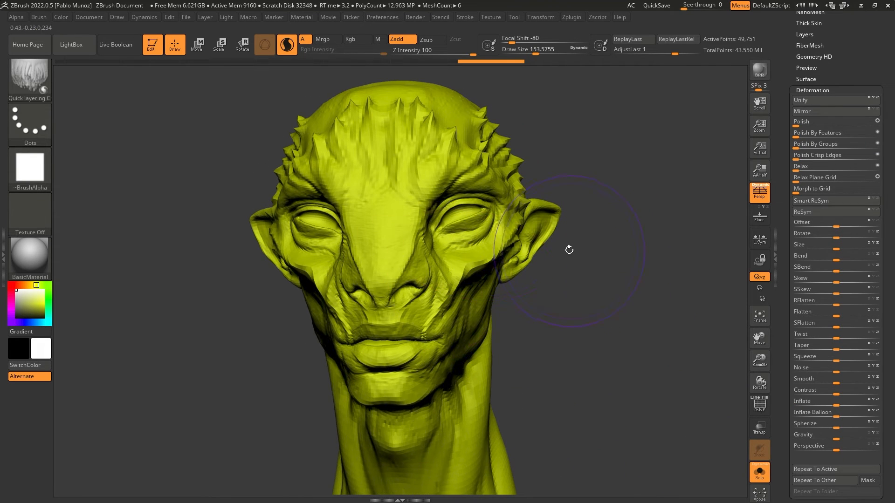
left_click(760, 473)
left_click_drag(603, 290, 465, 292)
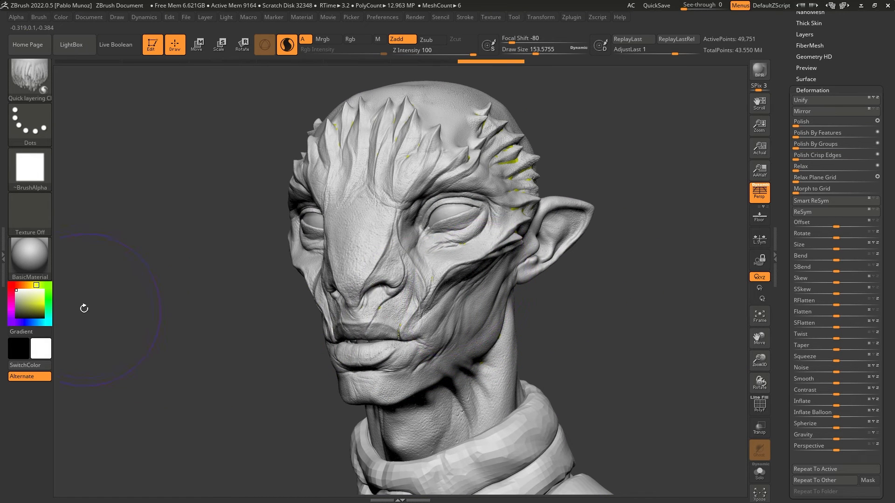
Fill the low-resolution duplicate head with red and reset the current colour to white.
left_click(17, 285)
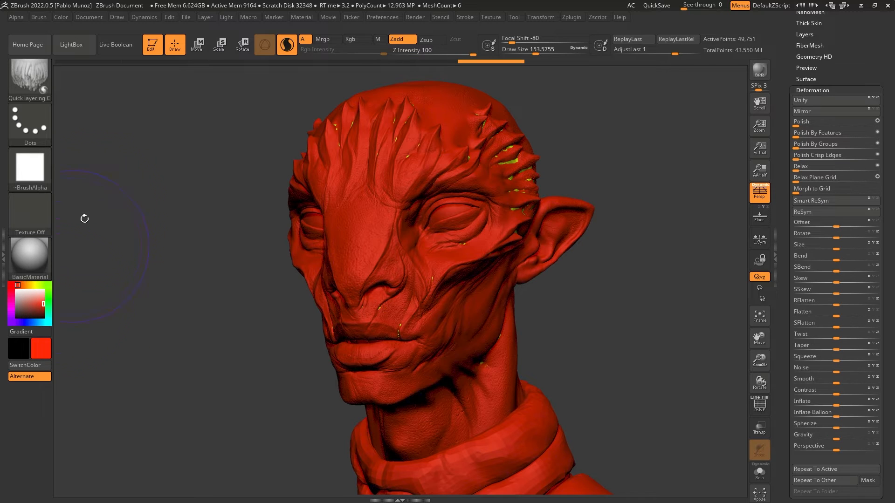
left_click(66, 20)
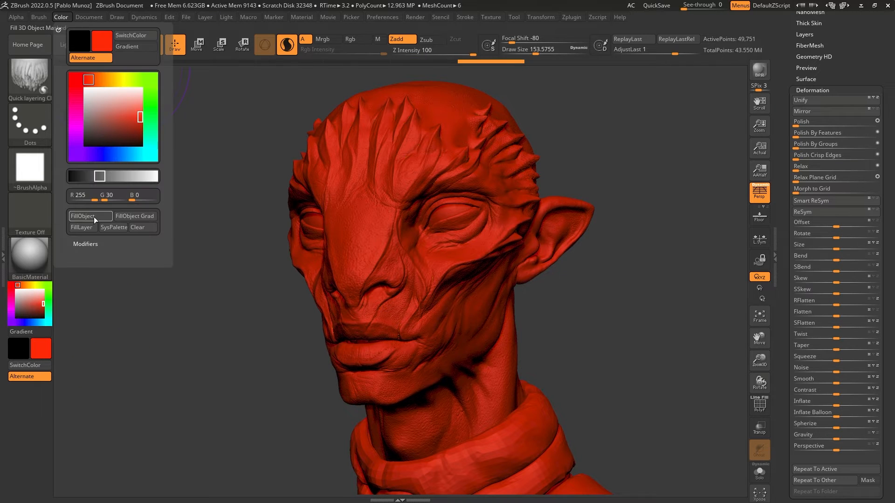
left_click(16, 290)
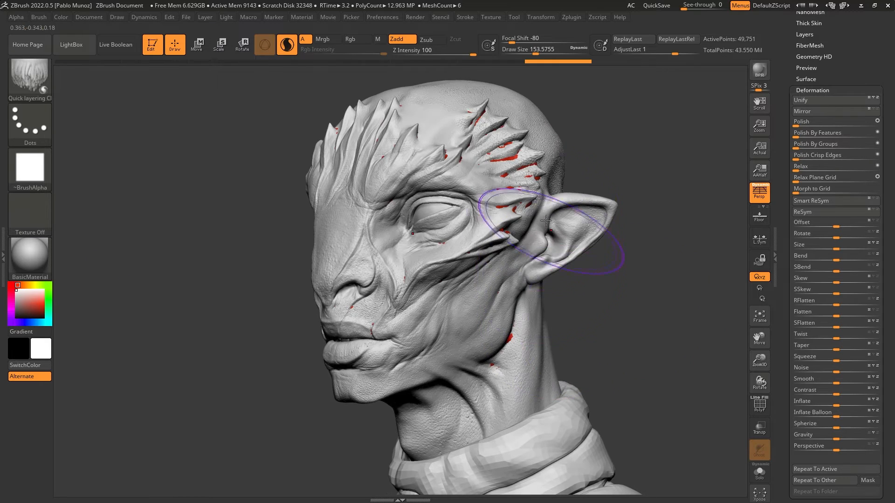
Try to smooth the temple spikes, cheek and side of the neck on the red head.
mouse_move(600, 201)
left_mouse_down()
mouse_move(591, 259)
mouse_move(536, 257)
left_mouse_up()
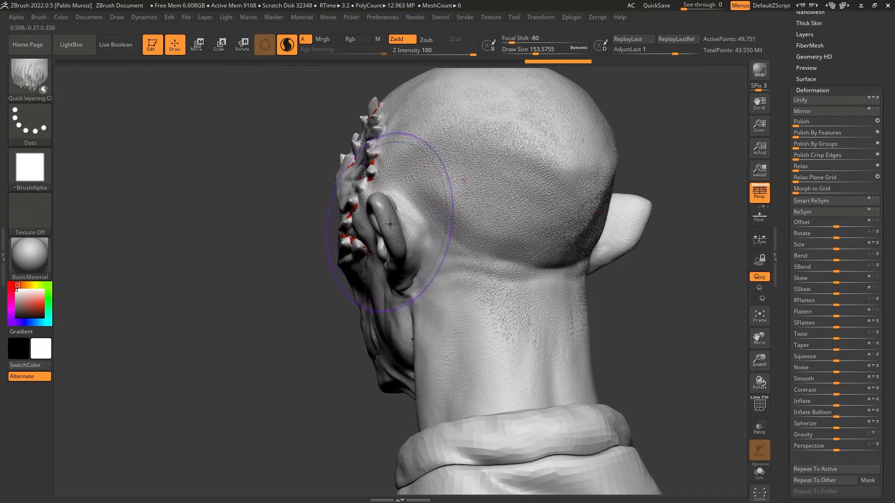
mouse_move(312, 205)
left_mouse_down()
mouse_move(447, 242)
mouse_move(473, 260)
left_mouse_up()
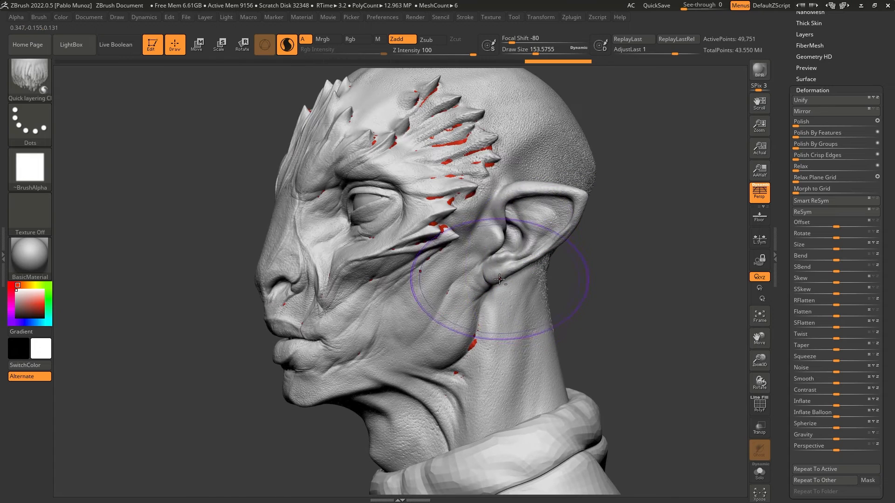
right_click_drag(480, 282, 468, 247, "ctrl")
right_click_drag(485, 340, 464, 346, "alt")
key("shift")
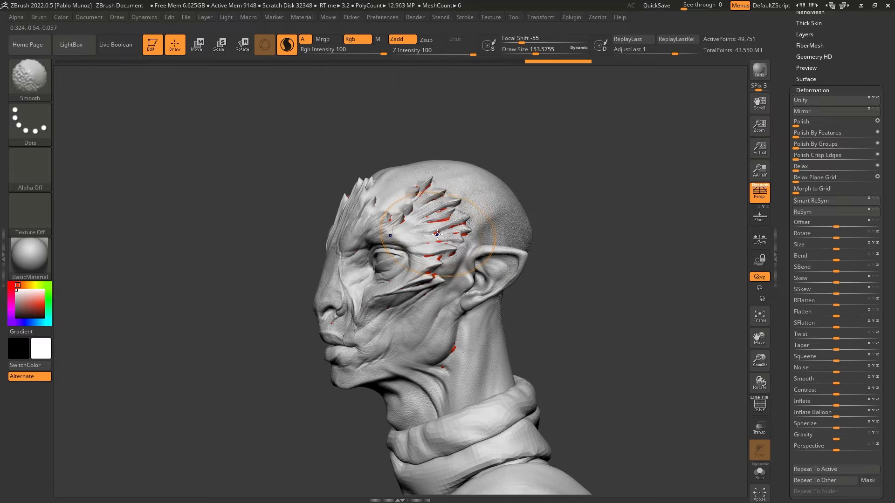
mouse_move(438, 234)
left_mouse_down("shift")
mouse_move(450, 233)
mouse_move(420, 201)
mouse_move(396, 263)
mouse_move(449, 316)
mouse_move(445, 382)
left_mouse_up("shift")
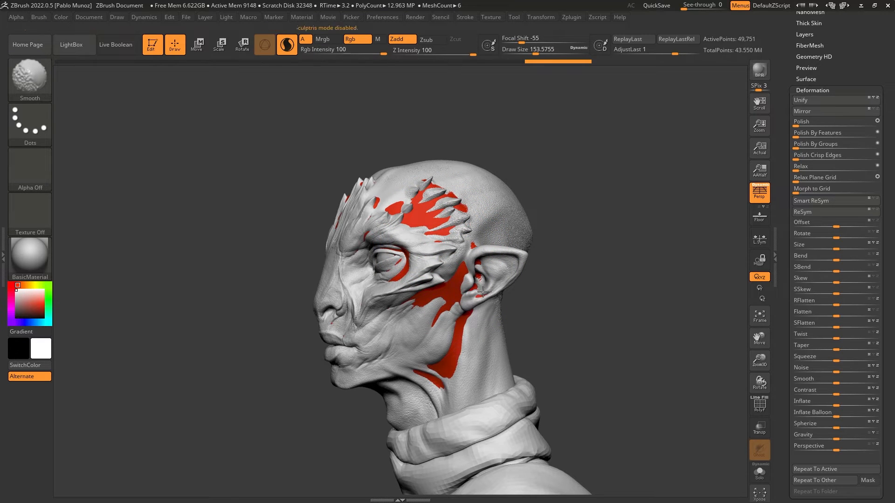
Isolate the red head, bring it to subdivision level 3, and delete its lower and higher subdivision levels.
left_click(759, 471)
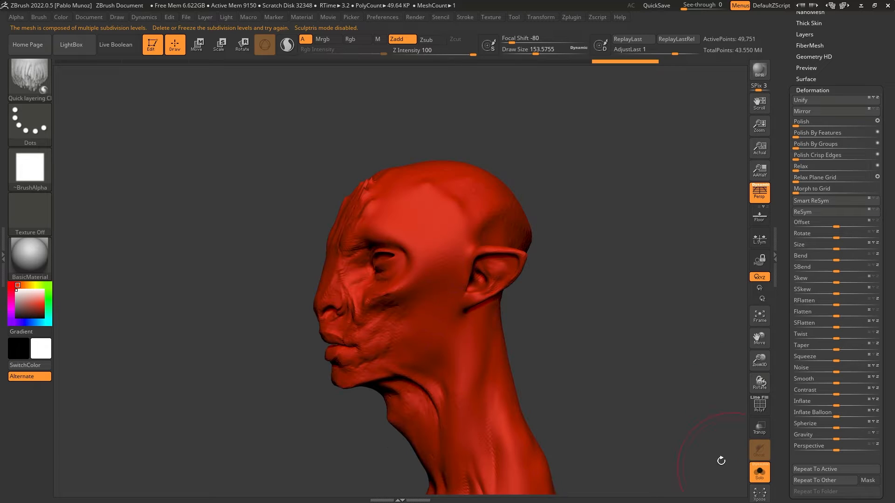
left_click_drag(597, 144, 570, 139, "alt")
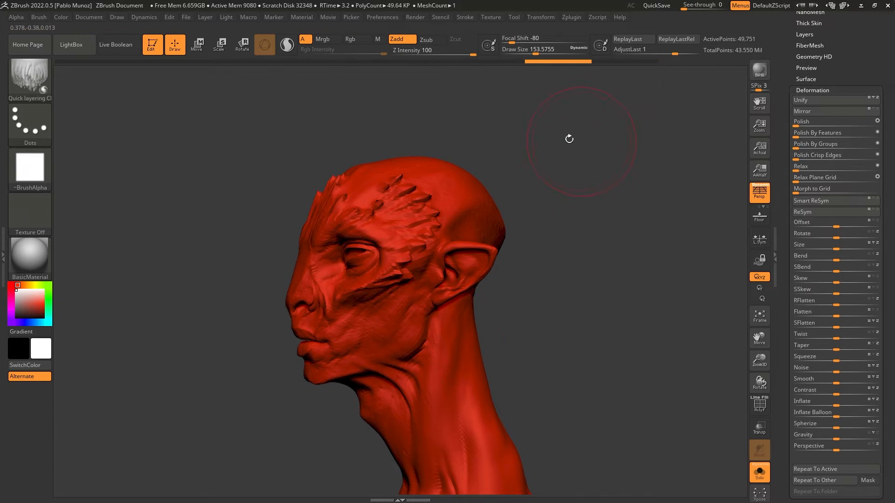
left_click_drag(801, 47, 785, 185)
left_click_drag(779, 95, 784, 124)
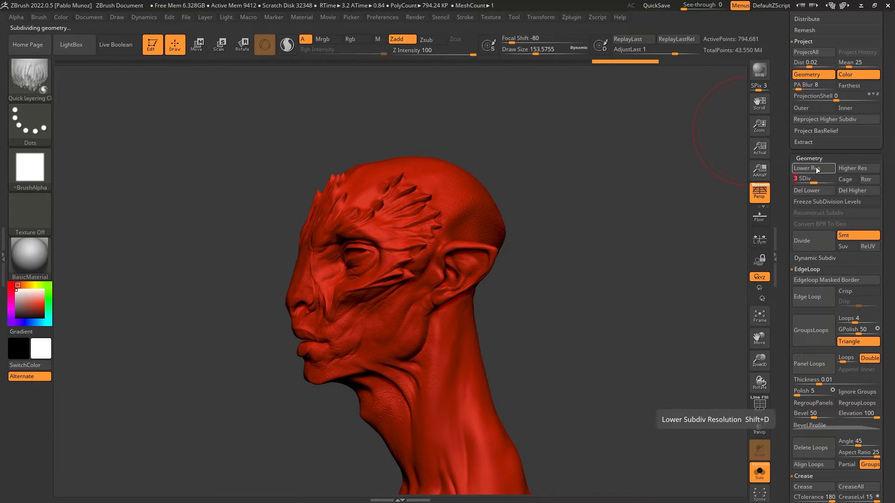
left_click(816, 192)
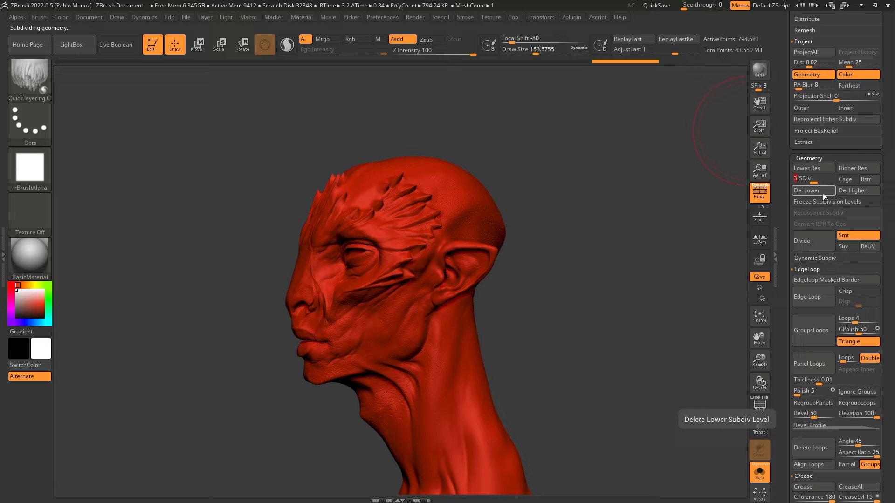
left_click(852, 190)
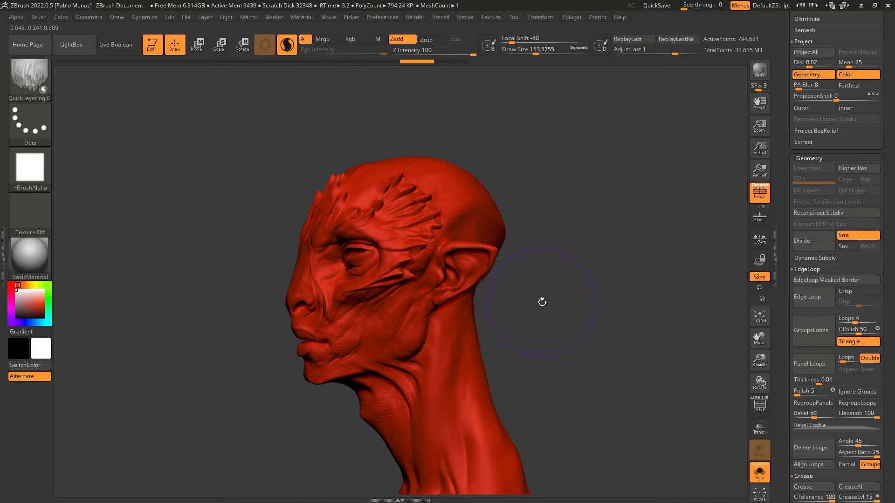
With Sculptris Pro on, smooth away the red head's ears, spikes and facial features, and show all subtools again.
left_click_drag(543, 302, 556, 305)
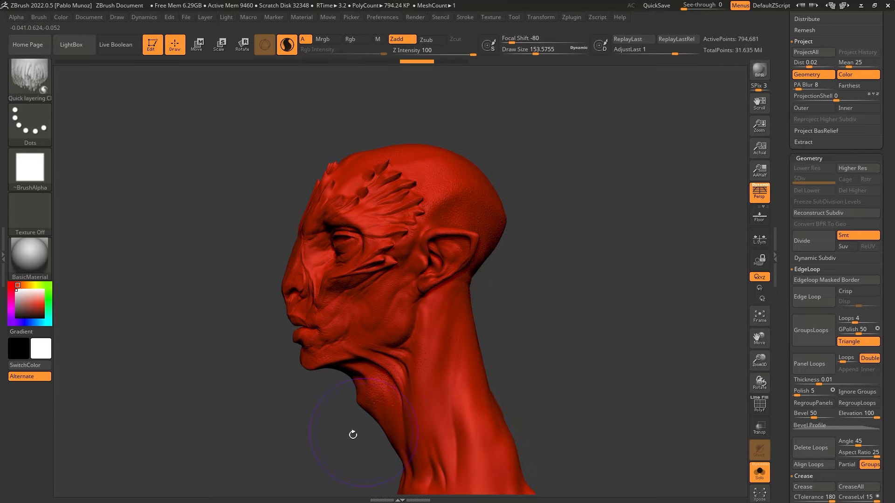
left_click_drag(503, 290, 522, 289)
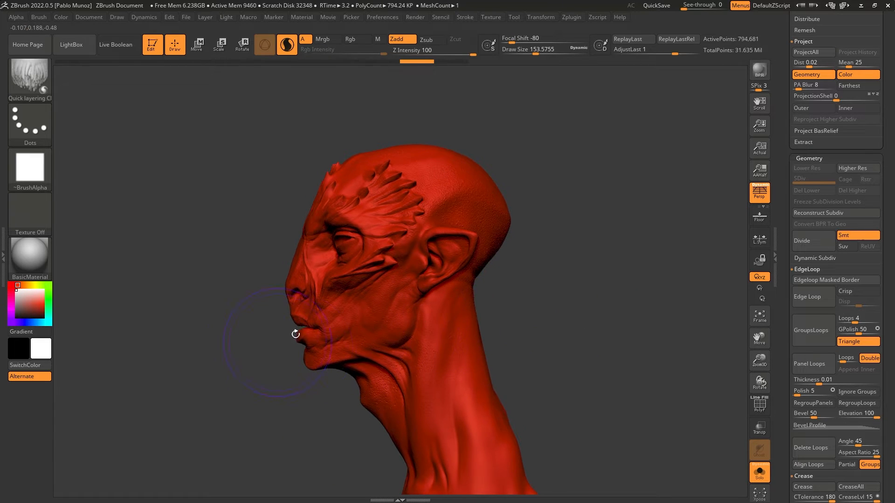
mouse_move(465, 251)
left_mouse_down("shift")
mouse_move(436, 259)
mouse_move(459, 251)
mouse_move(429, 279)
mouse_move(420, 259)
left_mouse_up("shift")
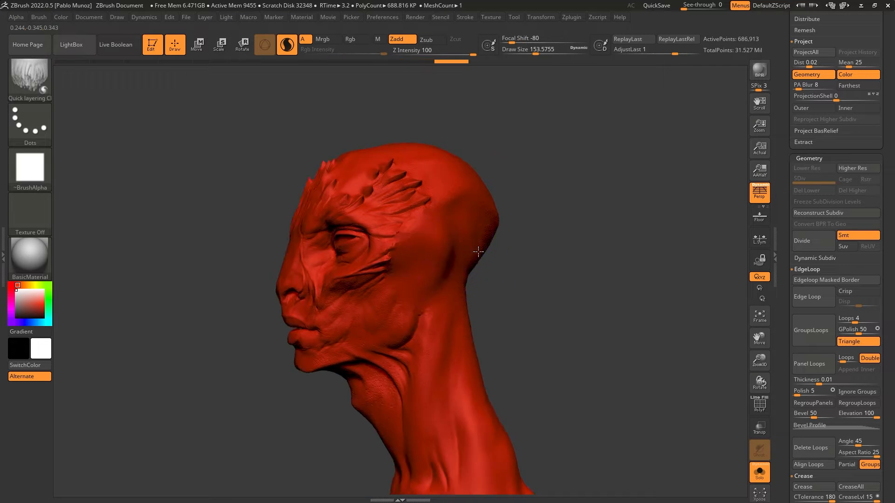
left_click_drag(652, 261, 530, 254)
mouse_move(446, 249)
left_mouse_down("shift")
mouse_move(422, 270)
mouse_move(424, 254)
mouse_move(463, 235)
mouse_move(468, 245)
left_mouse_up("shift")
mouse_move(651, 248)
left_mouse_down("alt")
mouse_move(578, 220)
mouse_move(471, 226)
left_mouse_up("alt")
mouse_move(544, 294)
left_mouse_down("shift")
mouse_move(576, 286)
mouse_move(485, 266)
mouse_move(601, 233)
mouse_move(503, 187)
mouse_move(519, 152)
mouse_move(443, 152)
left_mouse_up("shift")
left_click_drag(652, 180, 522, 177)
mouse_move(522, 149)
left_mouse_down("shift")
mouse_move(538, 140)
mouse_move(543, 211)
left_mouse_up("shift")
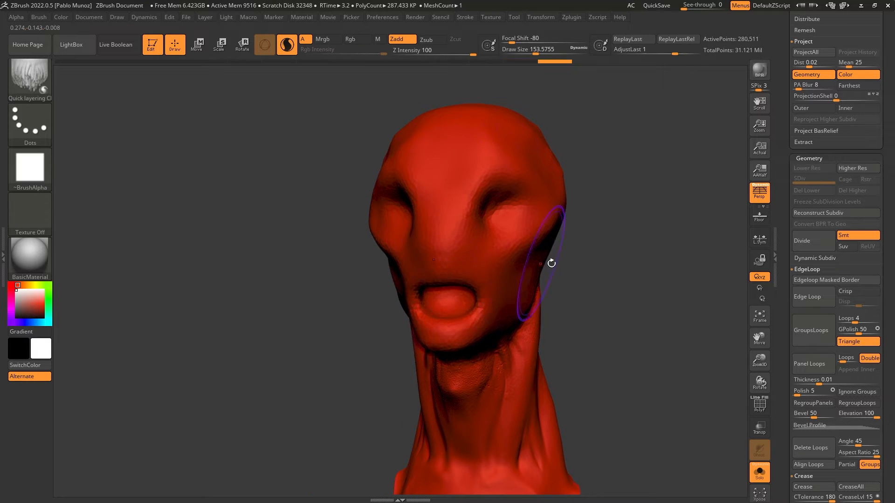
mouse_move(550, 260)
left_mouse_down()
mouse_move(583, 266)
mouse_move(533, 269)
left_mouse_up()
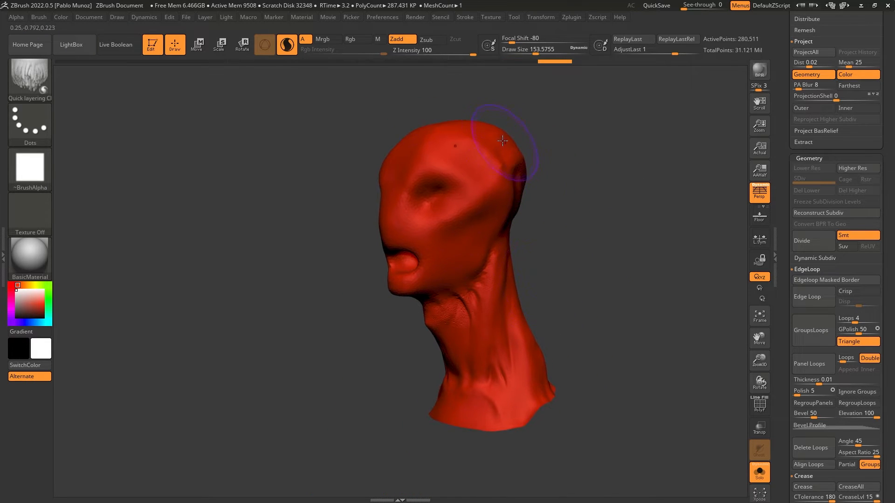
left_click_drag(584, 140, 666, 187)
left_click(760, 472)
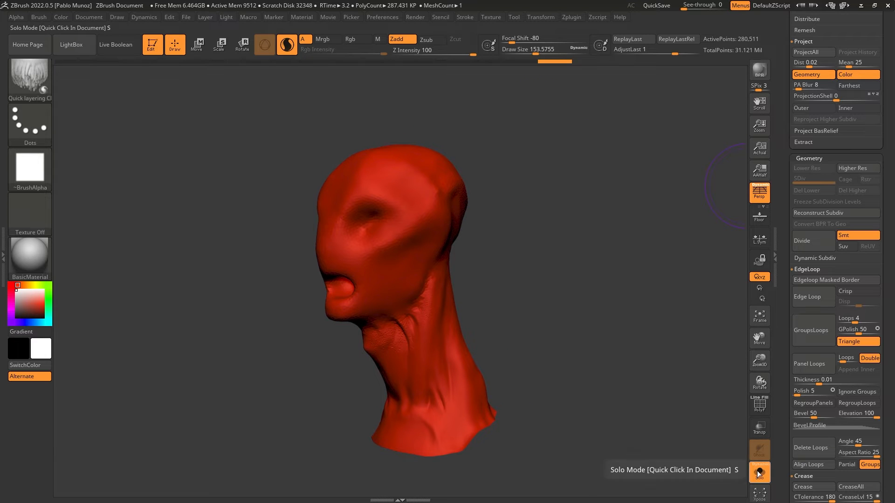
left_click_drag(567, 266, 545, 173)
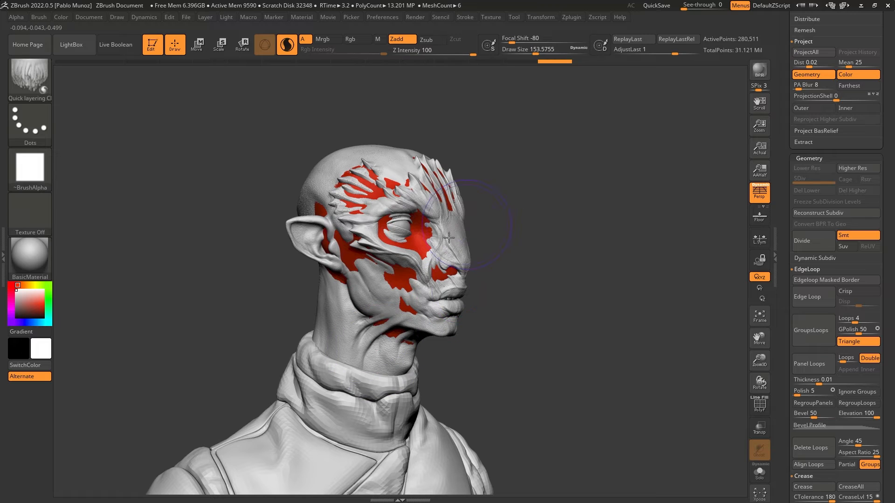
Choose the Move brush and turn on AccuCurve in its curve settings.
left_click(29, 75)
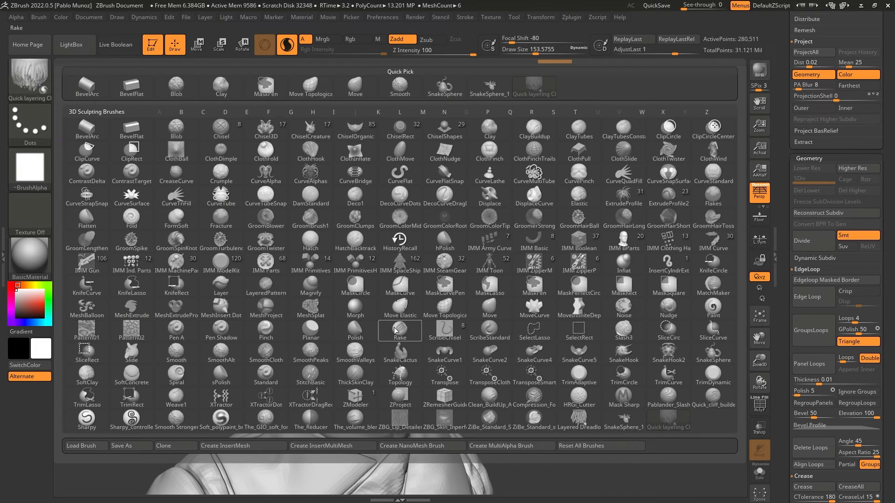
left_click(489, 308)
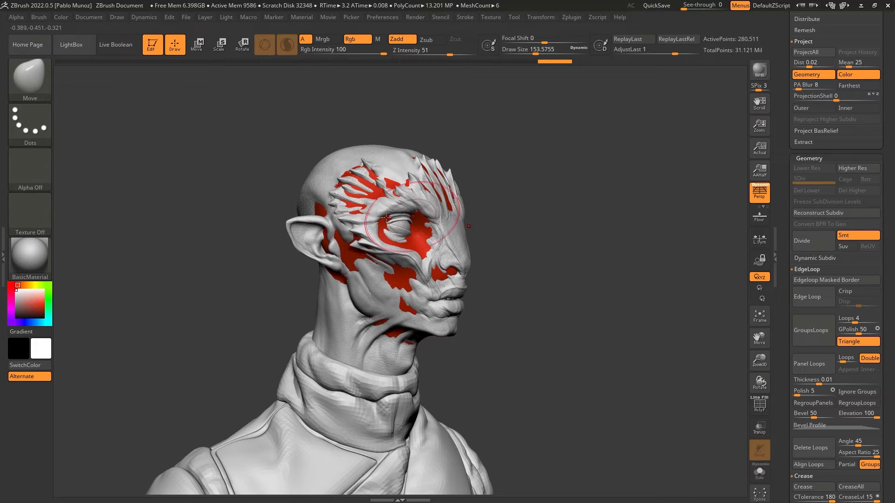
left_click(41, 18)
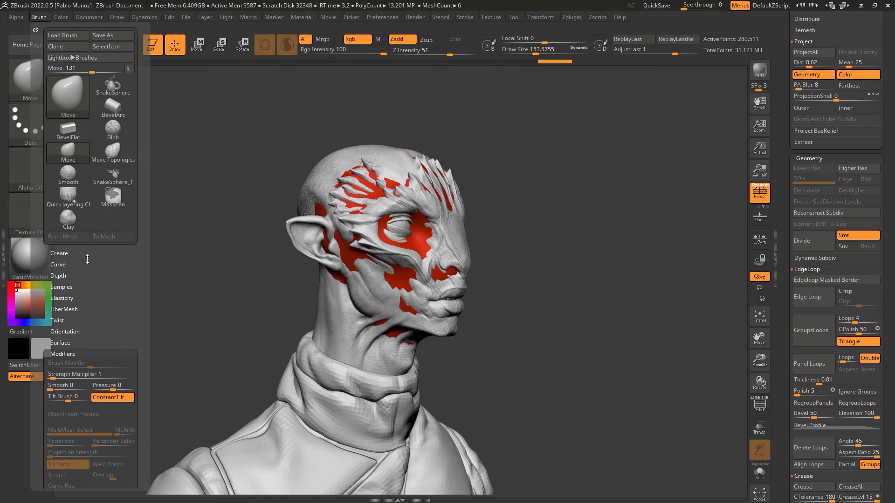
left_click(58, 265)
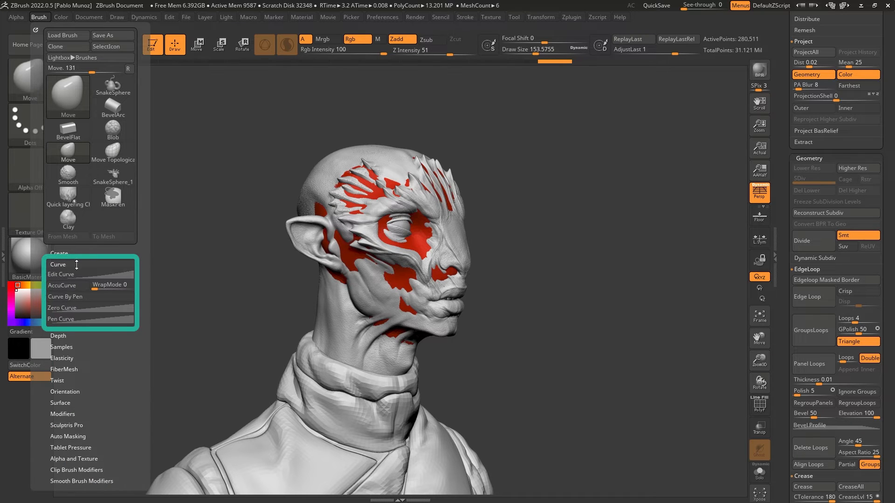
left_click(82, 286)
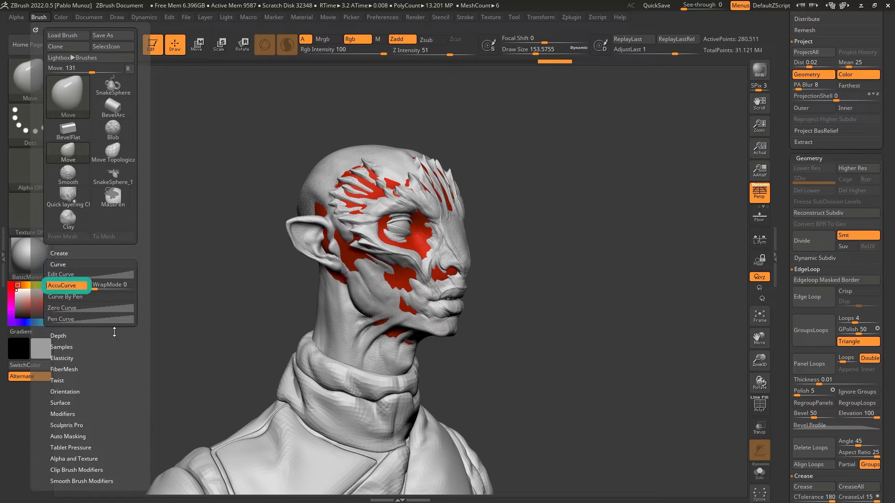
Reshape the red base head with the Move brush around the eye, temple and ear, pushing it along its surface normals.
left_click_drag(383, 237, 390, 222)
left_click_drag(366, 181, 340, 178)
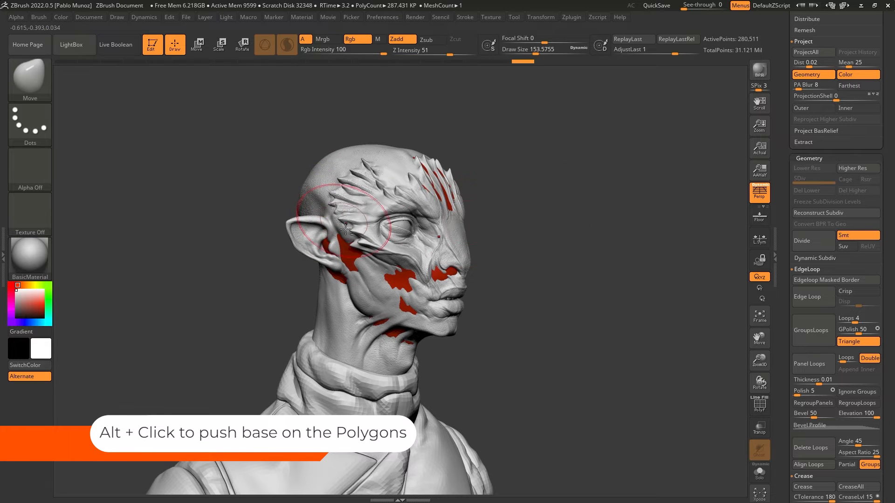
left_click_drag(346, 234, 326, 246, "alt")
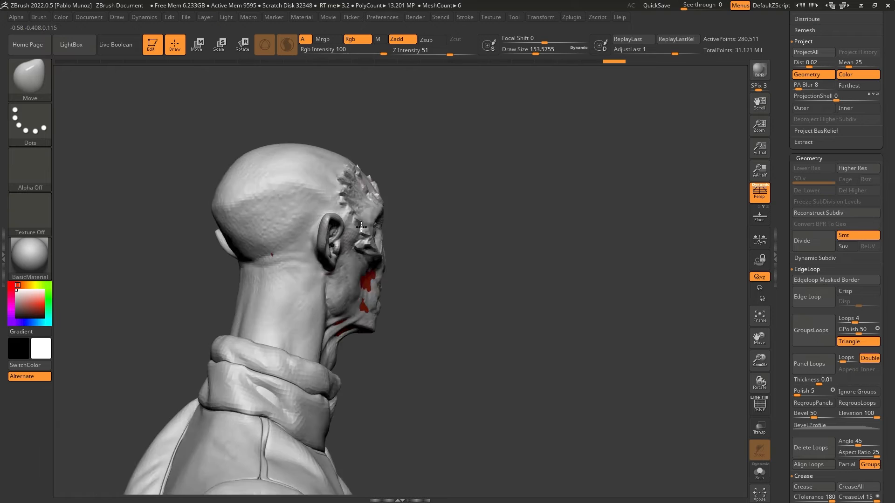
right_click_drag(361, 227, 380, 228)
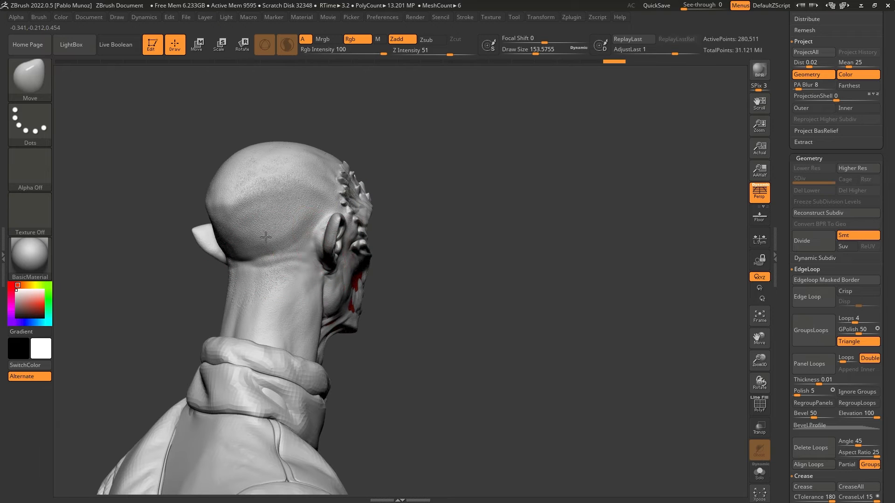
With X symmetry active, adjust the red base head with the Move brush around the chin, throat, nose and brow.
left_click(554, 17)
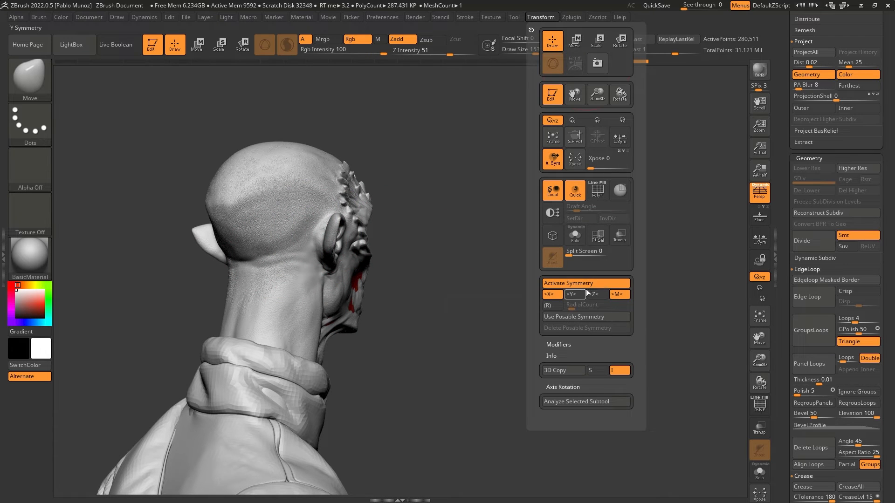
right_click_drag(471, 283, 388, 284)
left_click_drag(388, 284, 381, 279)
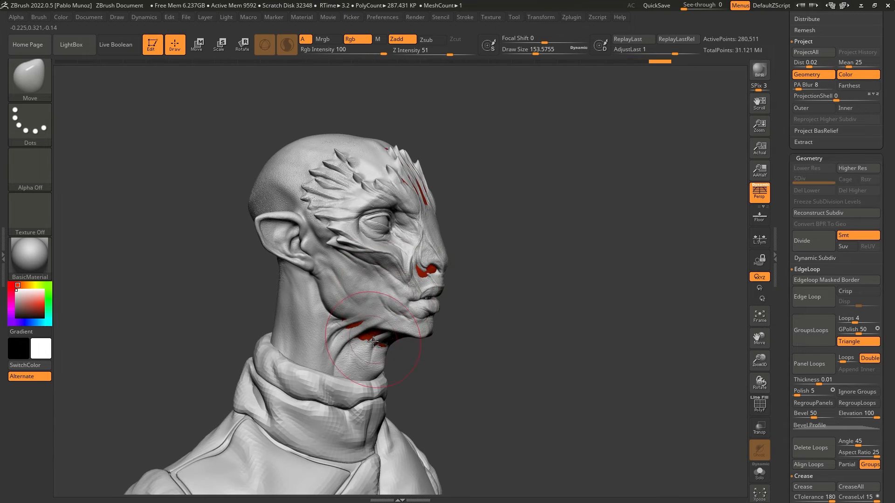
left_click_drag(373, 342, 380, 334)
right_click_drag(459, 305, 397, 284)
mouse_move(405, 271)
left_mouse_down()
mouse_move(383, 252)
mouse_move(421, 233)
left_mouse_up()
left_click_drag(394, 189, 376, 156)
Push the red patches showing through the forehead, eye, cheek, jaw and neck beneath the detailed head along their normals.
left_click_drag(358, 181, 358, 174, "alt")
right_click_drag(504, 164, 443, 167)
left_click_drag(455, 178, 452, 168, "alt")
left_click_drag(423, 221, 419, 211, "alt")
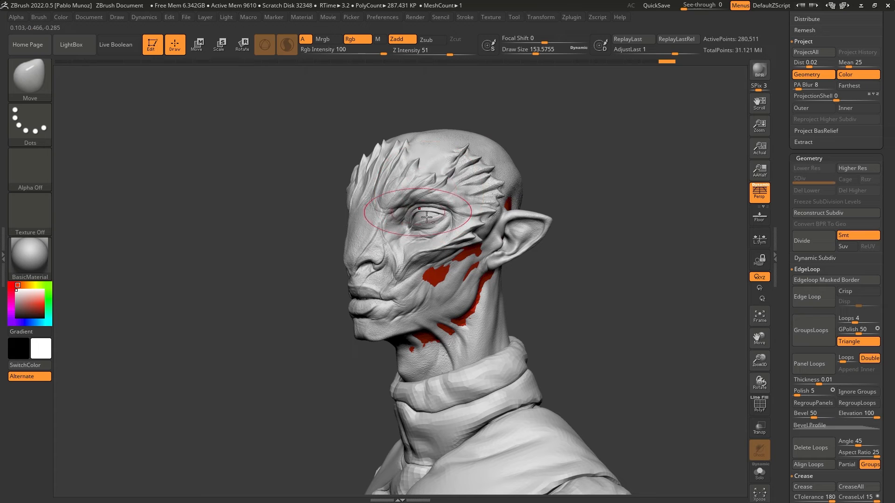
left_click_drag(435, 276, 460, 255, "alt")
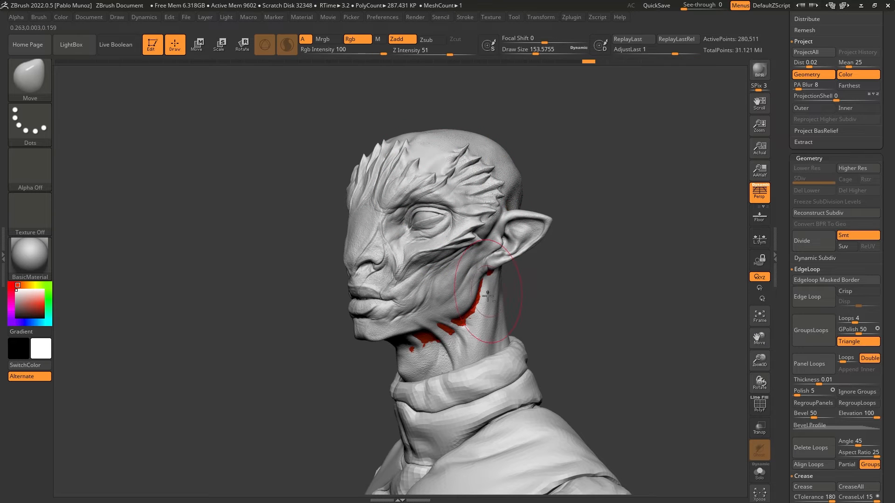
left_click_drag(483, 305, 492, 273, "alt")
left_click_drag(452, 331, 471, 305, "alt")
Examine the head from several angles and check the red base head in isolation against the full character.
mouse_move(471, 305)
right_mouse_down()
mouse_move(531, 266)
mouse_move(486, 316)
mouse_move(471, 278)
right_mouse_up()
right_click_drag(546, 249, 487, 245)
mouse_move(648, 259)
right_mouse_down()
mouse_move(552, 266)
mouse_move(439, 318)
right_mouse_up()
mouse_move(546, 296)
right_mouse_down()
mouse_move(373, 327)
mouse_move(422, 309)
mouse_move(386, 322)
right_mouse_up()
right_click_drag(533, 302, 530, 280, "ctrl")
right_click_drag(530, 280, 527, 294)
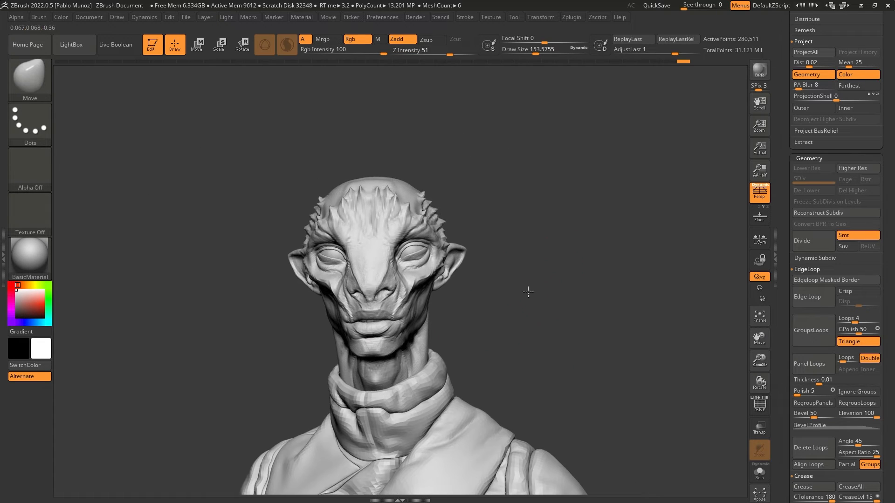
right_click_drag(521, 327, 505, 292, "alt")
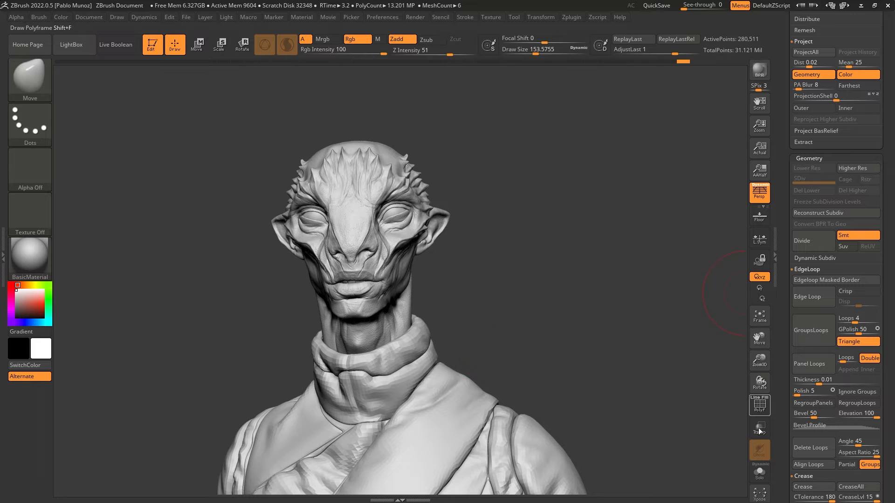
left_click(757, 475)
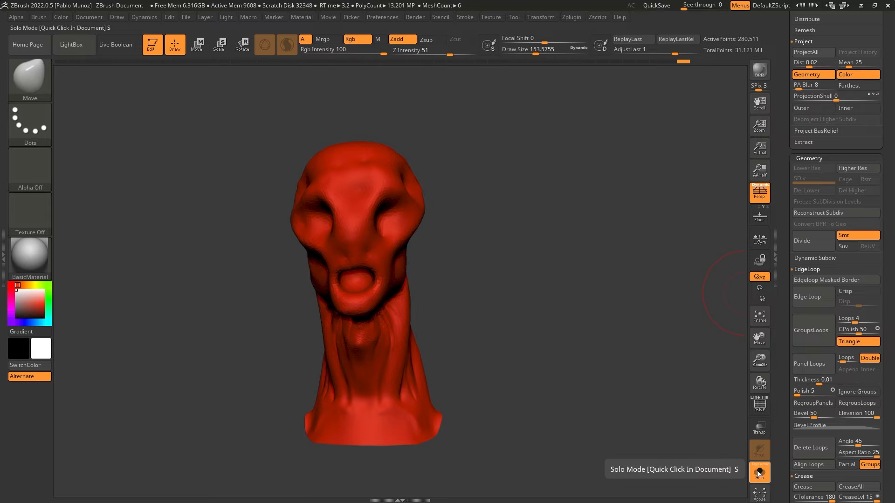
left_click(757, 471)
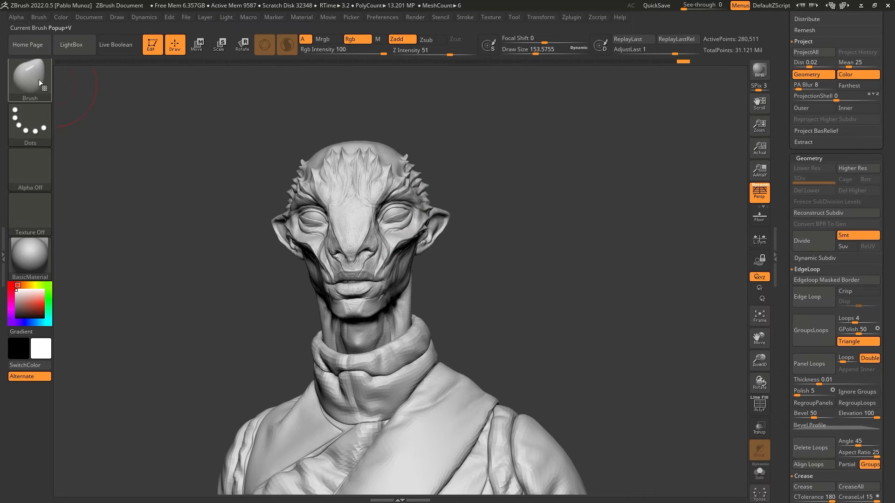
Choose the custom Quick layering brush and reduce its Draw Size to about 56.
key("b")
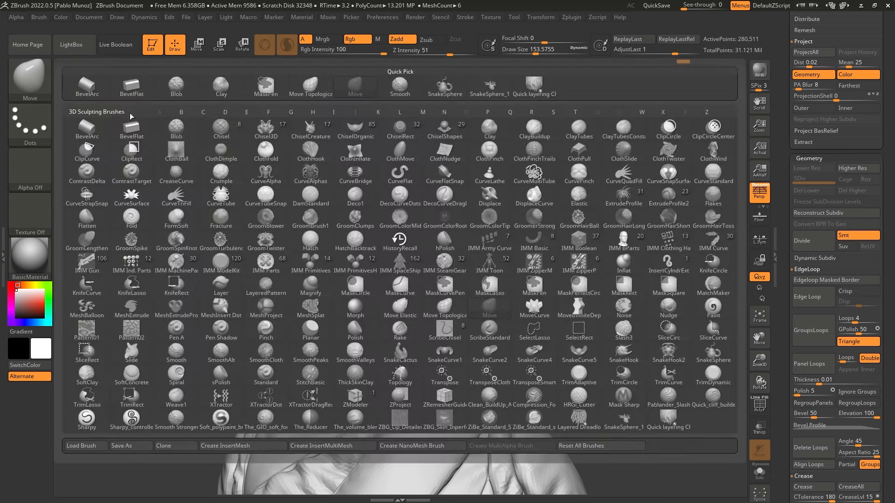
left_click(537, 91)
key("space")
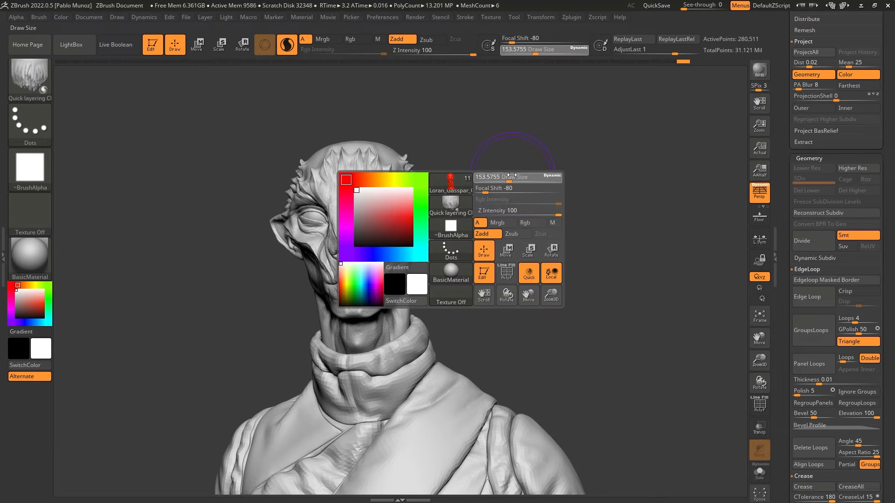
mouse_move(501, 177)
left_mouse_down()
mouse_move(520, 202)
mouse_move(505, 242)
left_mouse_up()
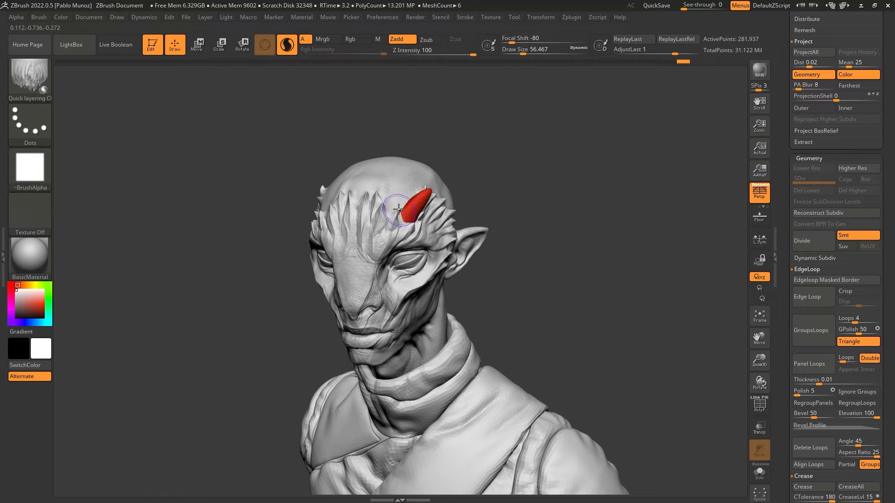
Try a few upward layered hair clumps above the brow and undo them.
left_click_drag(402, 212, 423, 176)
left_click_drag(467, 154, 491, 189)
left_click_drag(410, 200, 427, 171)
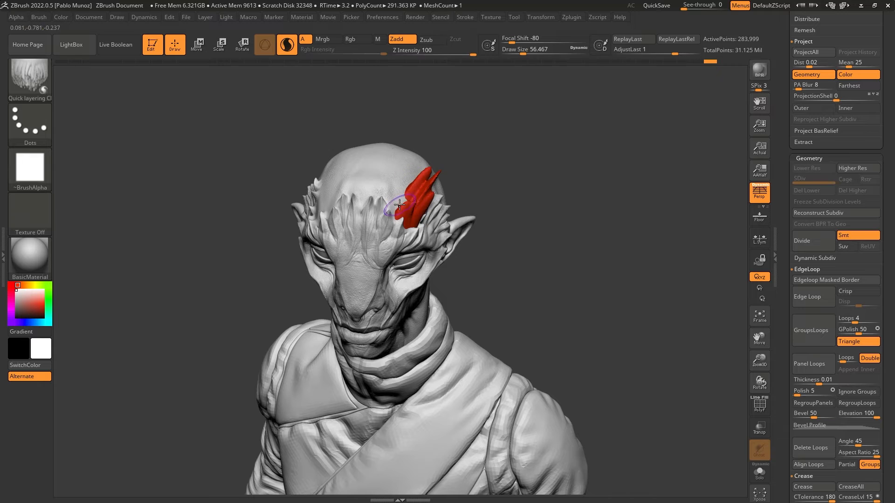
key("ctrl+z")
key("ctrl+z")
key("ctrl+z")
key("ctrl+z")
key("ctrl+z")
key("ctrl+z")
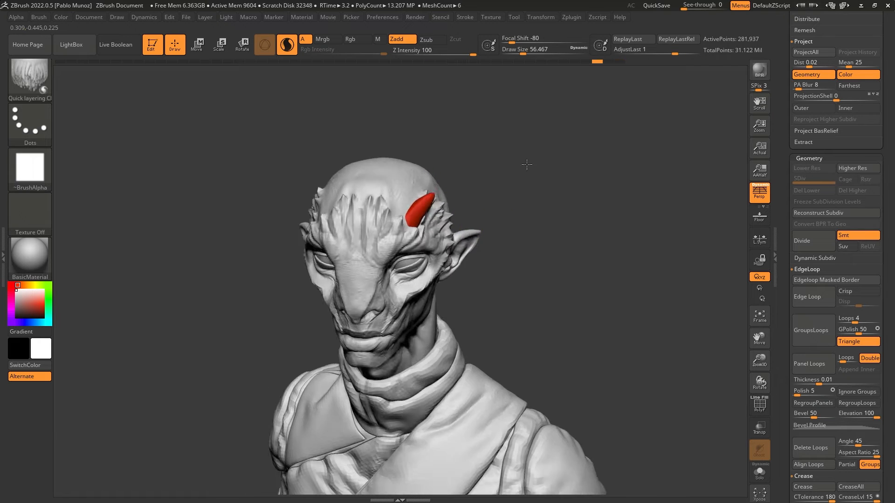
key("ctrl+z")
Sculpt overlapping red hair clumps behind and above the ear, sweeping them down toward the nape.
mouse_move(550, 210)
left_mouse_down()
mouse_move(424, 277)
mouse_move(440, 307)
left_mouse_up()
mouse_move(443, 257)
left_mouse_down()
mouse_move(459, 305)
mouse_move(476, 310)
left_mouse_up()
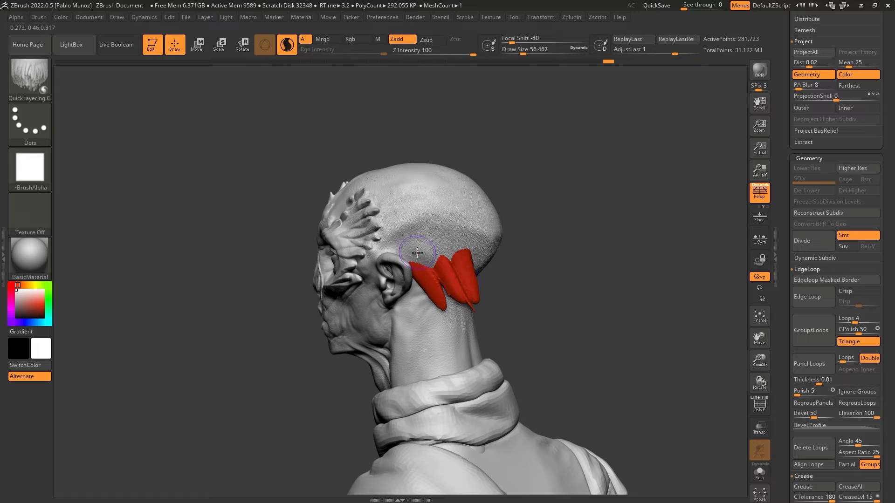
right_click_drag(417, 253, 430, 254)
left_click_drag(421, 257, 456, 286)
left_click_drag(391, 247, 421, 254)
right_click_drag(427, 234, 436, 237)
left_click_drag(424, 236, 477, 291)
right_click_drag(449, 224, 463, 232)
Set the brush's Focal Shift to -28 and add to the layered hair clumps above the ear.
key("space")
left_click(463, 235)
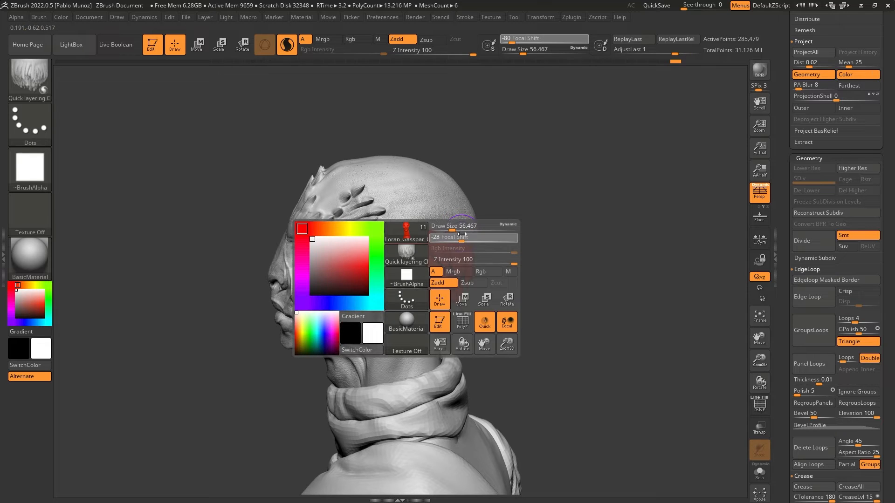
left_click_drag(459, 243, 427, 225)
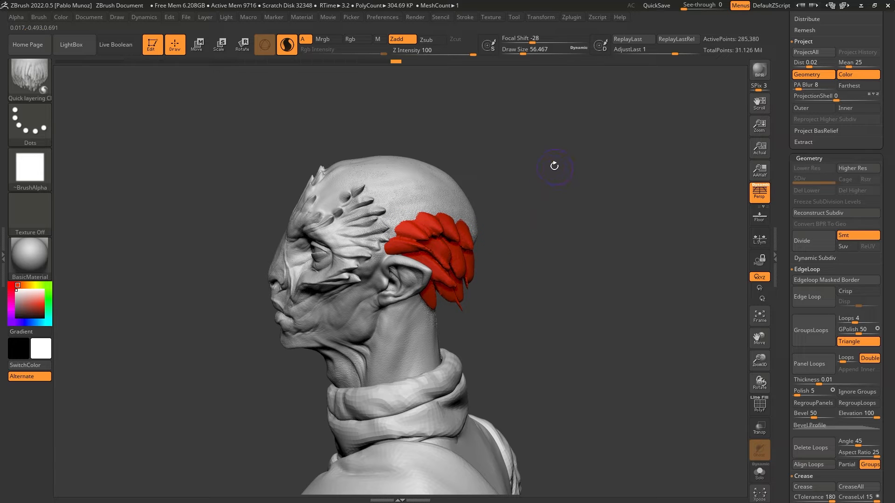
Try a Focal Shift of 40 with a long thin hair strand at the back of the head and undo the strand.
key("space")
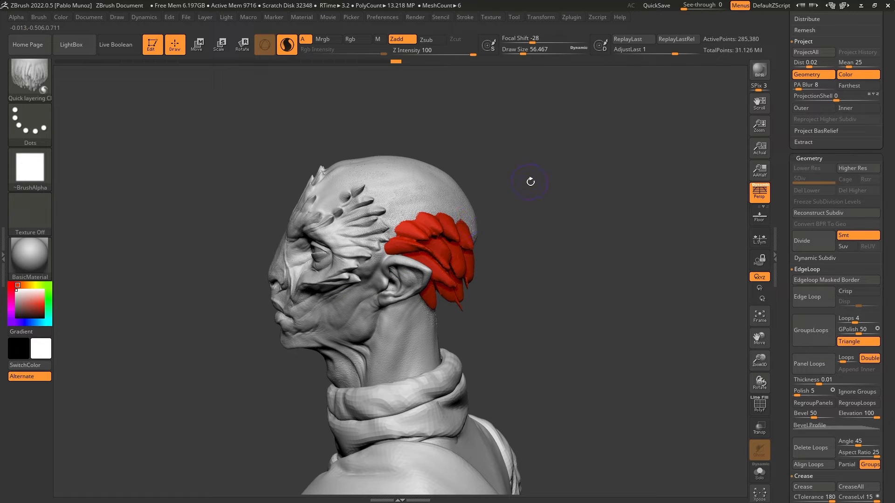
key("space")
left_click_drag(545, 194, 559, 194)
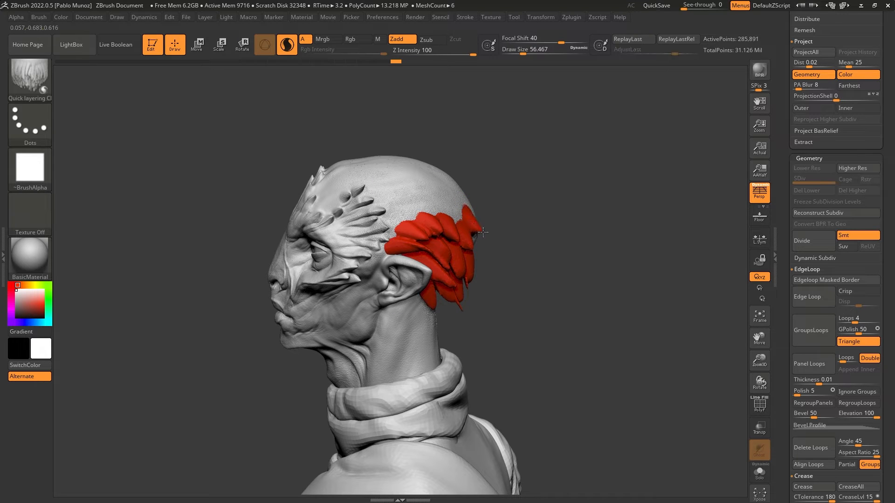
mouse_move(612, 229)
left_mouse_down()
mouse_move(605, 240)
mouse_move(535, 264)
mouse_move(540, 273)
left_mouse_up()
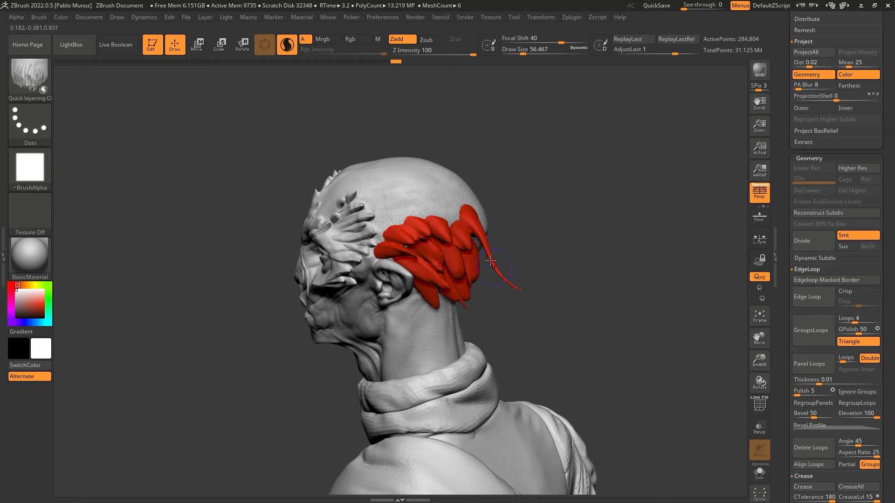
key("ctrl+z")
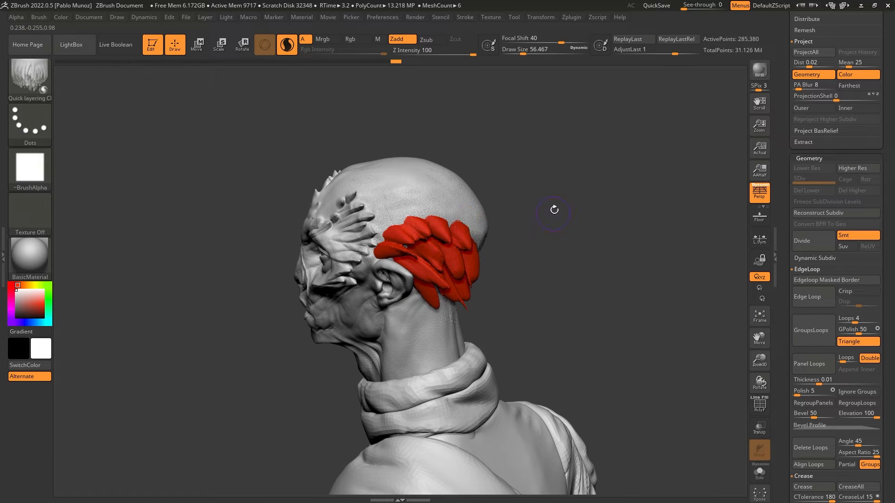
Try a Focal Shift of -56 with a short hair clump at the back of the head.
right_click(577, 177)
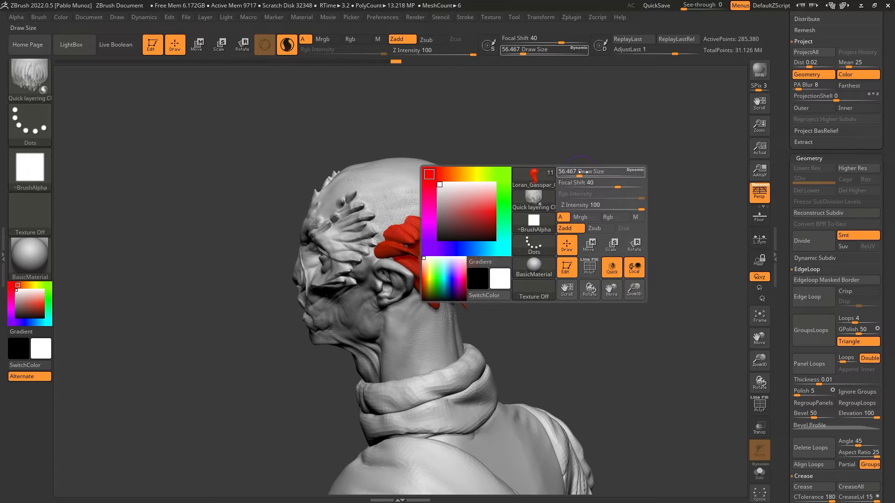
left_click(578, 184)
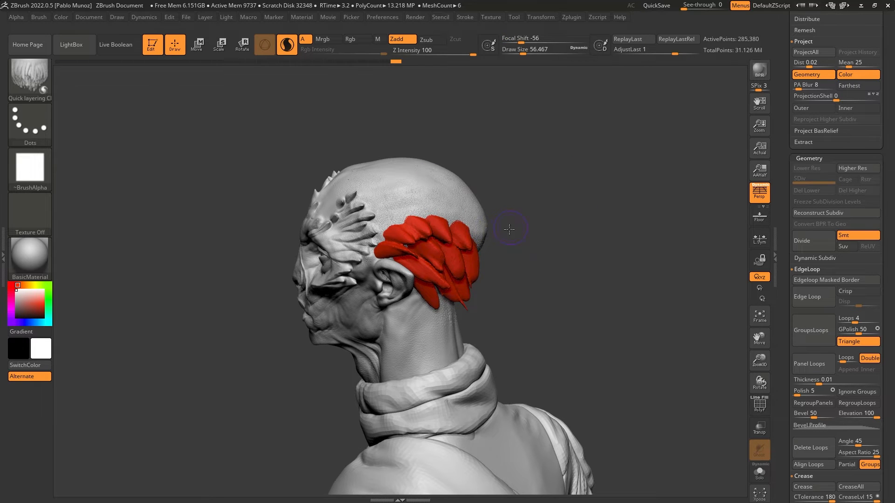
mouse_move(510, 229)
left_mouse_down()
mouse_move(515, 235)
mouse_move(495, 237)
mouse_move(477, 260)
left_mouse_up()
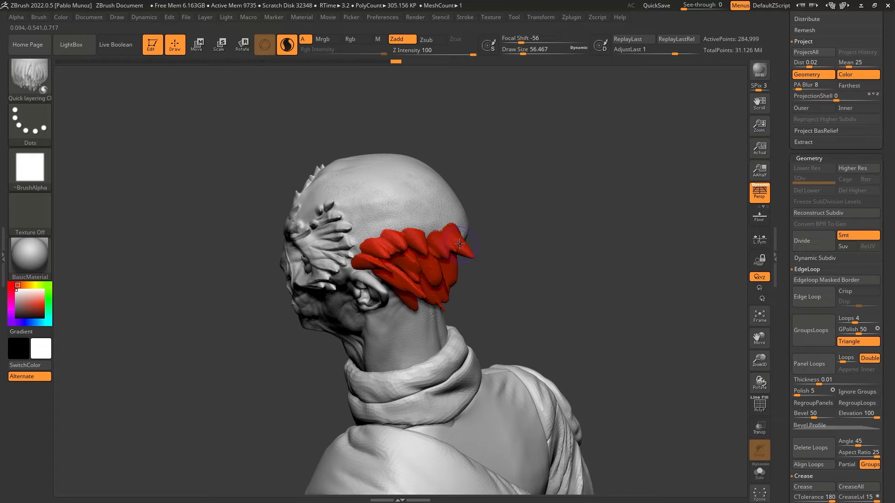
mouse_move(479, 251)
left_mouse_down()
mouse_move(533, 242)
mouse_move(479, 259)
left_mouse_up()
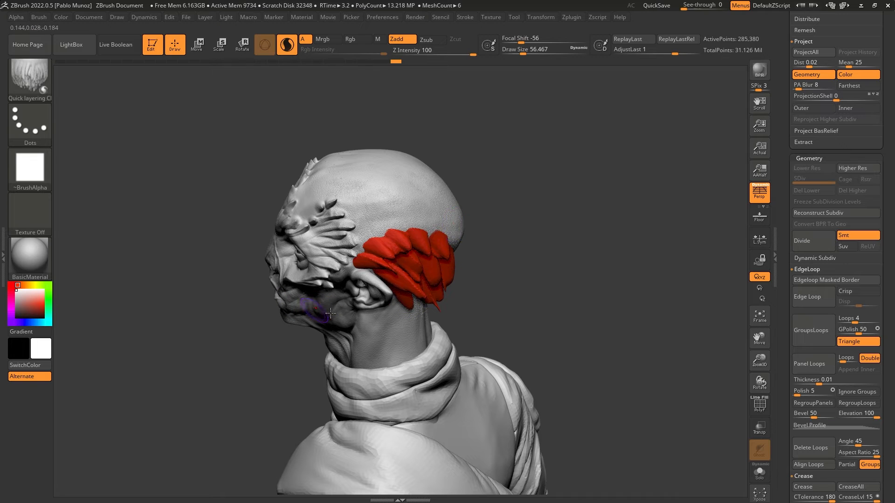
Reset the current brush to its default settings, test a hair clump above the ear, and undo that clump.
left_click(39, 17)
scroll(93, 326, "down", 8)
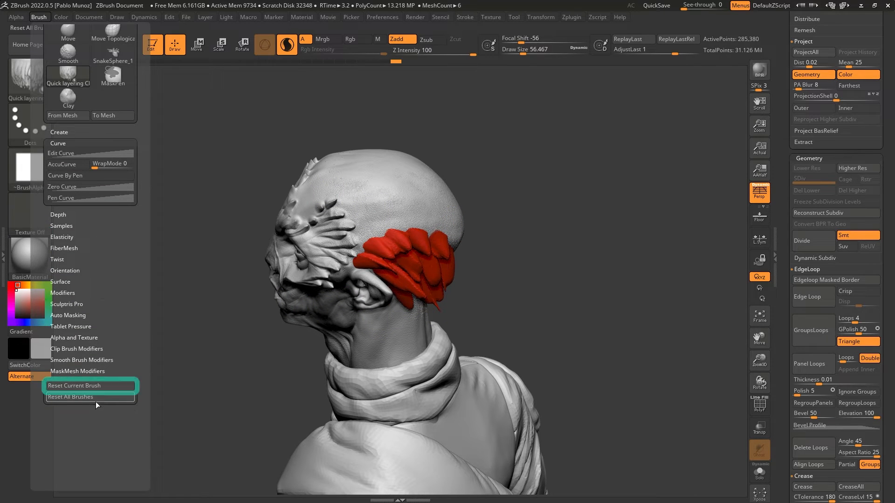
left_click(93, 387)
right_click_drag(369, 235, 401, 237)
left_click_drag(374, 233, 407, 259)
key("ctrl+z")
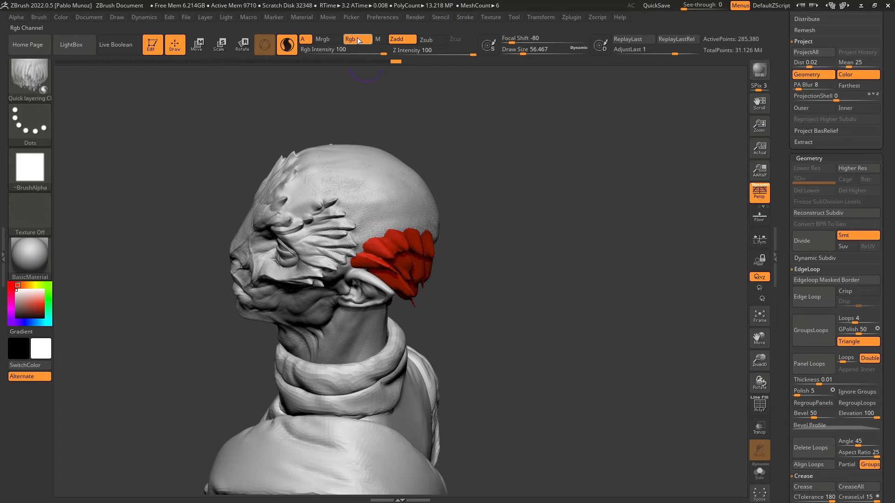
Turn off the brush's Rgb channel and sculpt a hair clump above the ear.
left_click(357, 39)
right_click_drag(375, 213, 387, 210)
left_click_drag(368, 228, 393, 255)
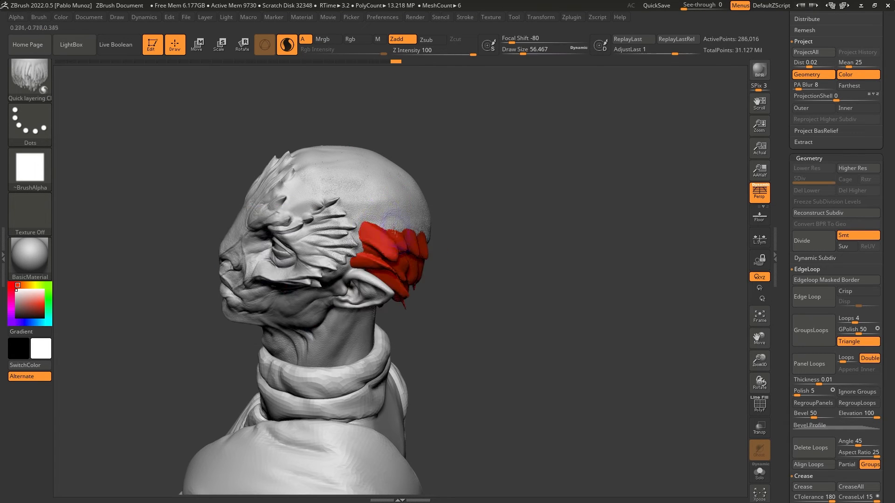
Layer overlapping hair clumps on the back of the head, above and behind the ear, with the Quick layering Chunks brush.
left_click_drag(385, 216, 414, 246)
mouse_move(414, 212)
left_mouse_down()
mouse_move(432, 239)
mouse_move(421, 224)
left_mouse_up()
mouse_move(365, 210)
left_mouse_down()
mouse_move(390, 220)
mouse_move(385, 232)
left_mouse_up()
right_click_drag(447, 215, 497, 212)
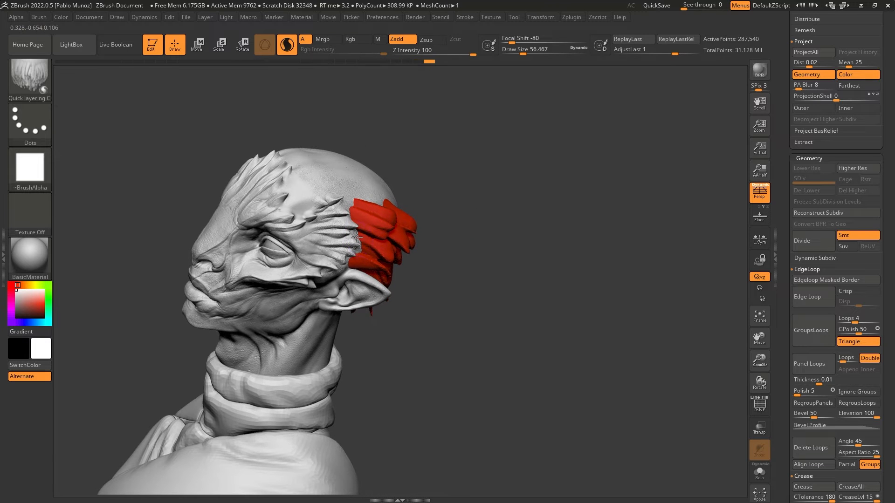
mouse_move(364, 240)
left_mouse_down()
mouse_move(390, 254)
mouse_move(389, 274)
mouse_move(375, 284)
left_mouse_up()
mouse_move(421, 236)
right_mouse_down()
mouse_move(450, 244)
mouse_move(446, 218)
right_mouse_up()
Extend the layered clumps up the side of the head, from the temple toward the crown.
left_click_drag(370, 188, 397, 196)
right_click_drag(397, 202, 379, 200)
mouse_move(344, 205)
left_mouse_down()
mouse_move(376, 207)
mouse_move(345, 195)
left_mouse_up()
mouse_move(303, 215)
left_mouse_down()
mouse_move(332, 204)
mouse_move(321, 216)
mouse_move(315, 186)
mouse_move(360, 174)
left_mouse_up()
right_click_drag(369, 183, 350, 206)
left_click_drag(351, 205, 404, 178)
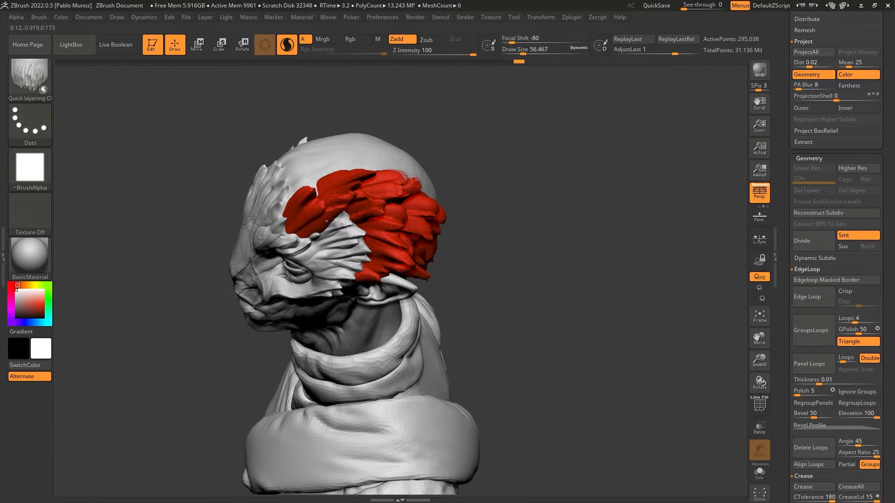
Set the preview render's Fade Opacity to 69 to soften the red tint on the hair mesh.
right_click_drag(485, 203, 491, 186)
right_click_drag(452, 253, 471, 237, "alt")
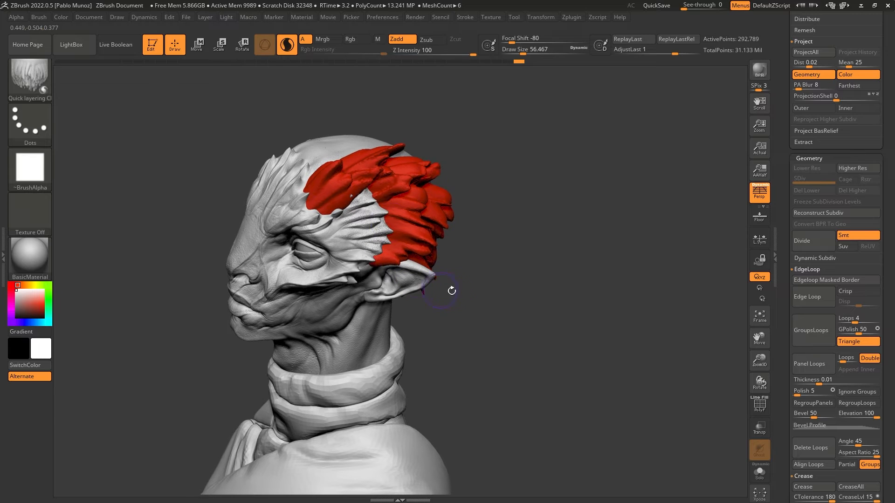
left_click(416, 17)
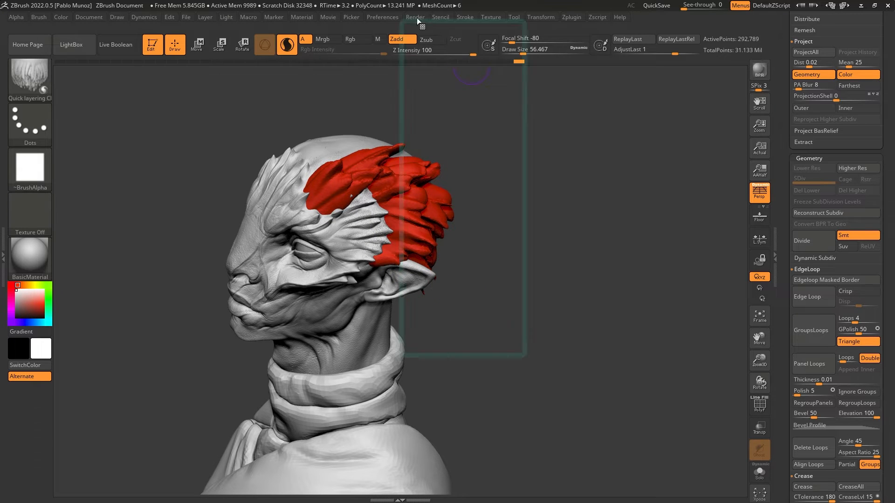
mouse_move(434, 123)
left_mouse_down()
mouse_move(461, 124)
mouse_move(452, 126)
left_mouse_up()
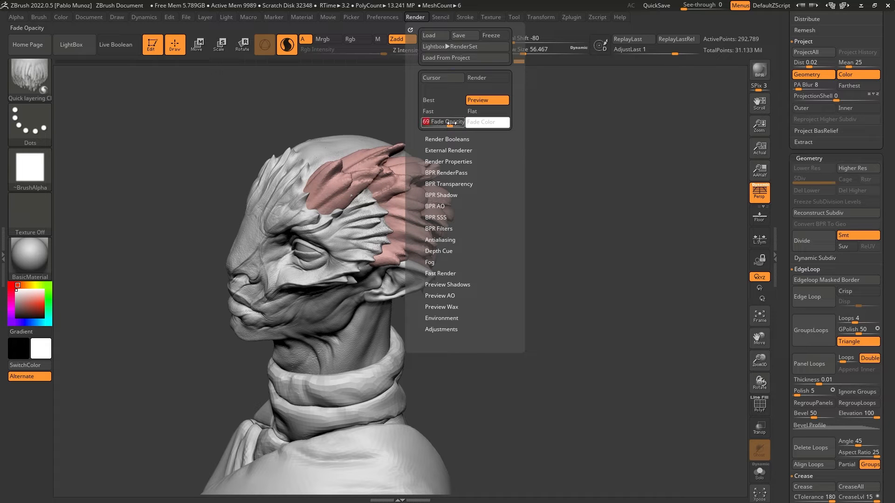
Add another row of clumps along the upper front edge of the hair, above the temple.
left_click_drag(477, 256, 497, 223)
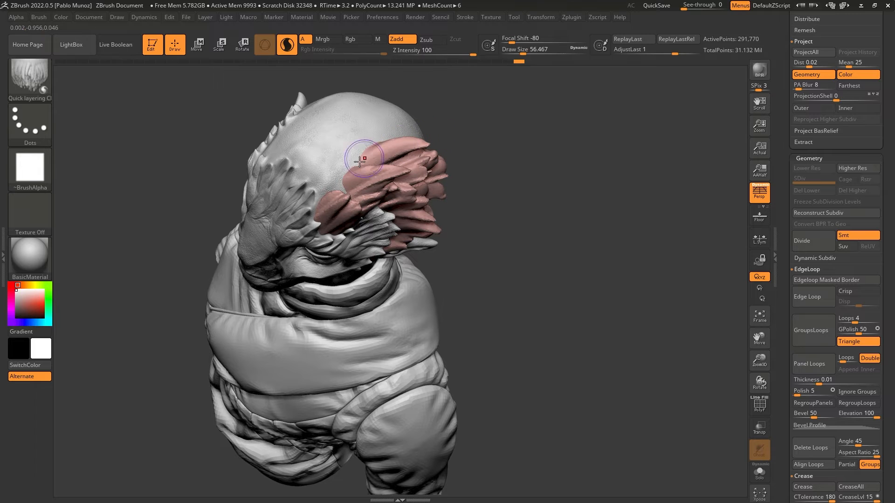
left_click_drag(360, 162, 406, 148)
left_click_drag(467, 164, 490, 154)
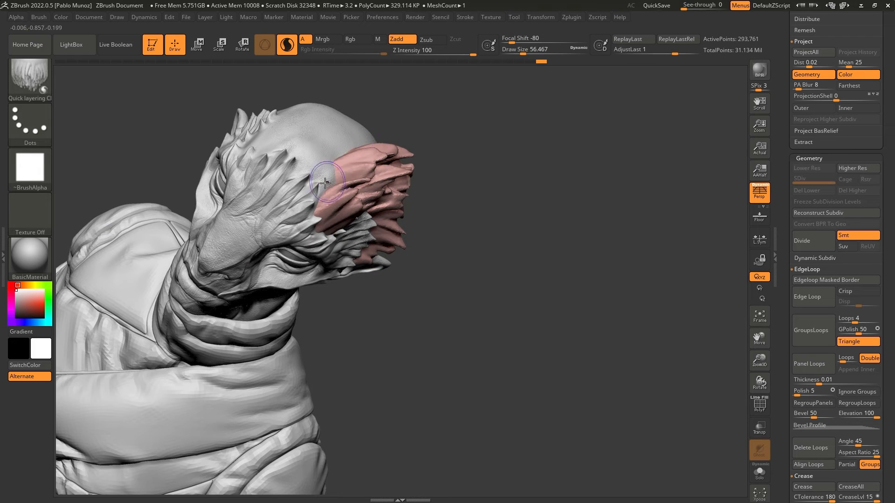
right_click_drag(324, 175, 328, 173)
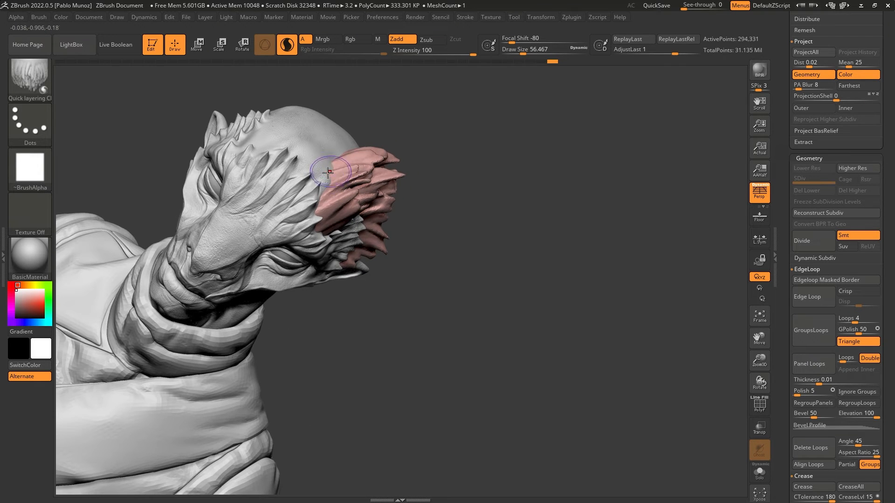
left_click_drag(344, 158, 319, 183)
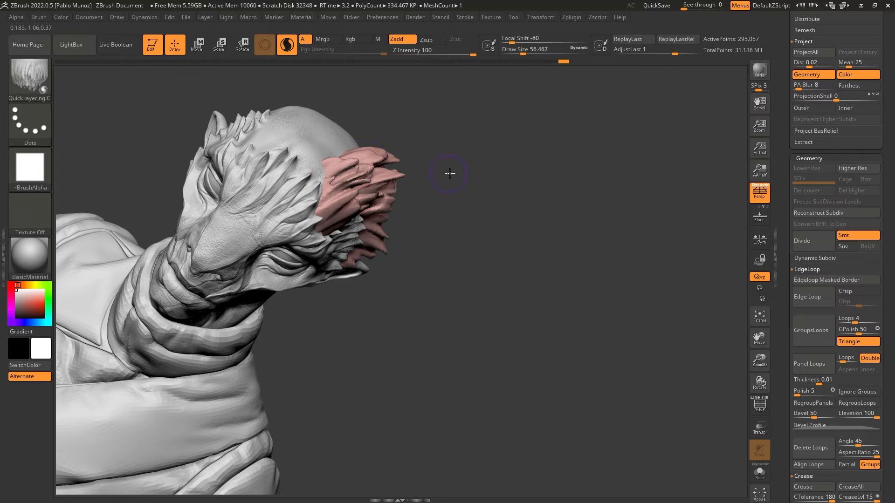
Layer long overlapping clumps across the back of the skull, above the nape.
left_click_drag(450, 173, 486, 257)
right_click_drag(448, 227, 465, 222)
left_click_drag(439, 204, 456, 228)
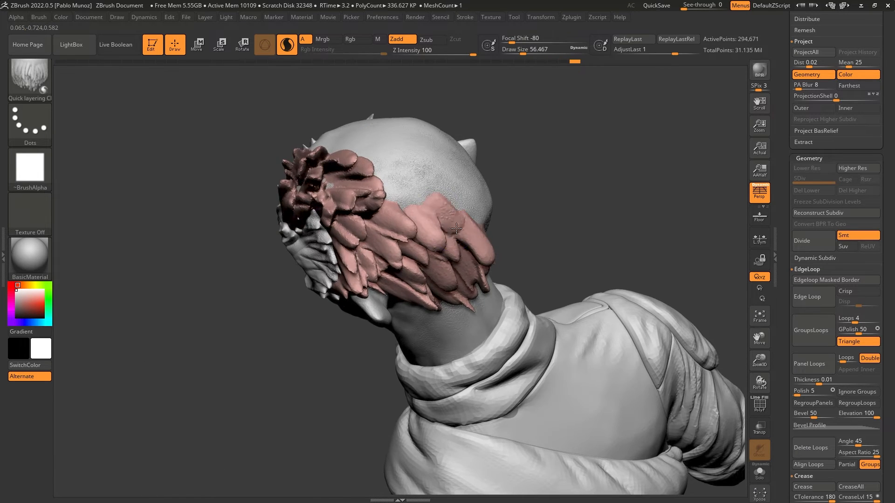
right_click_drag(410, 195, 436, 245)
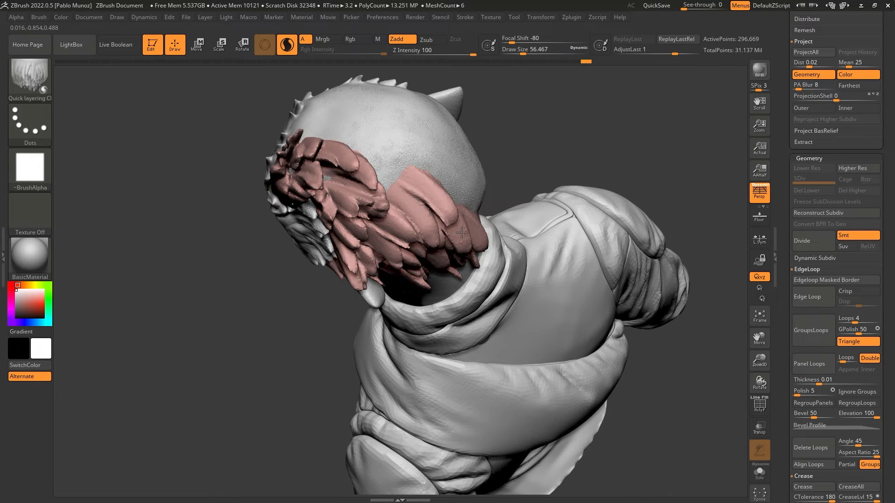
right_click_drag(386, 171, 381, 170)
mouse_move(429, 187)
right_mouse_down()
mouse_move(473, 166)
mouse_move(537, 201)
mouse_move(524, 238)
mouse_move(570, 240)
mouse_move(582, 262)
mouse_move(581, 253)
mouse_move(551, 271)
mouse_move(459, 218)
right_mouse_up()
Reduce the Draw Size to about 34.79 and add smaller strands above the ear and temple.
key("space")
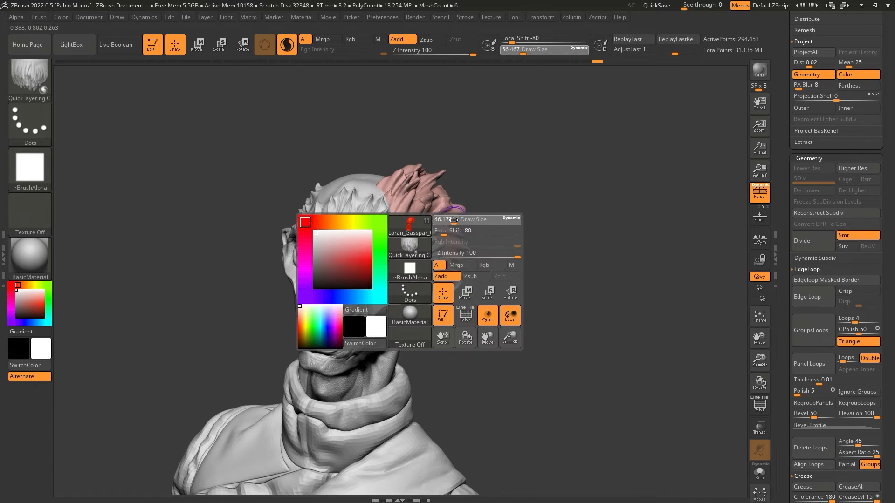
left_click_drag(457, 218, 450, 218)
mouse_move(453, 219)
right_mouse_down()
mouse_move(511, 226)
mouse_move(426, 226)
right_mouse_up()
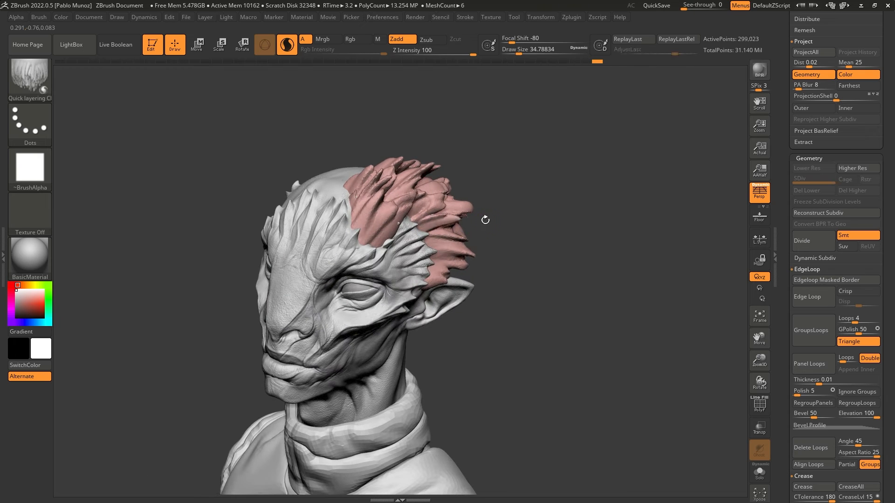
mouse_move(430, 259)
left_mouse_down()
mouse_move(456, 259)
mouse_move(459, 272)
left_mouse_up()
left_click_drag(385, 238, 405, 215)
right_click_drag(370, 242, 416, 234)
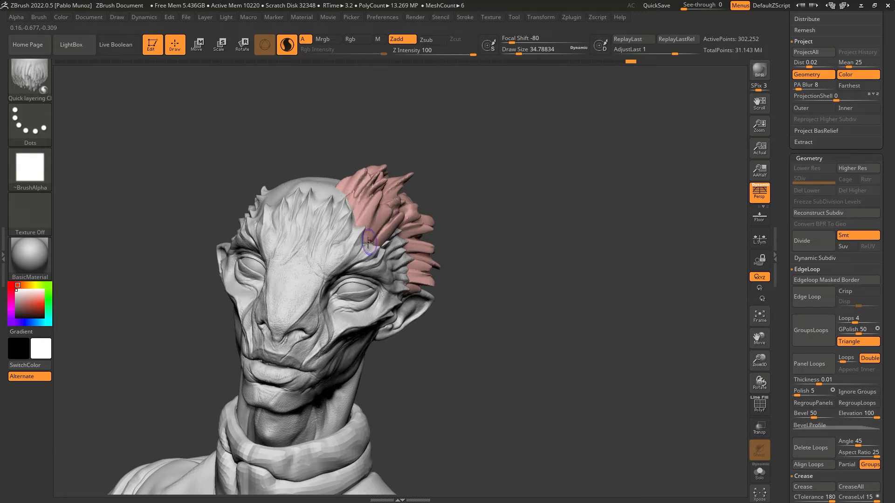
Sculpt thin pointed strands along the front hairline and over the side of the hair.
mouse_move(371, 241)
left_mouse_down()
mouse_move(385, 220)
mouse_move(366, 203)
left_mouse_up()
right_click_drag(460, 180, 412, 189)
left_click_drag(443, 195, 483, 183)
left_click_drag(460, 213, 480, 207)
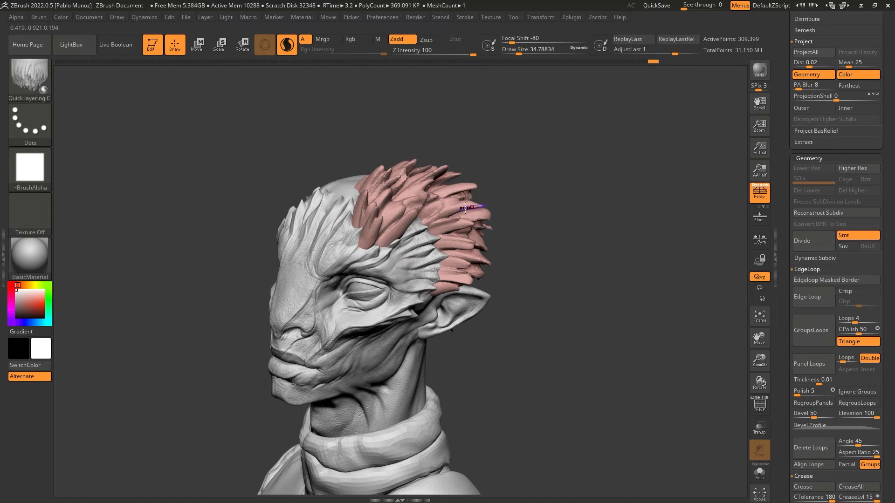
mouse_move(426, 219)
left_mouse_down()
mouse_move(465, 201)
mouse_move(472, 214)
left_mouse_up()
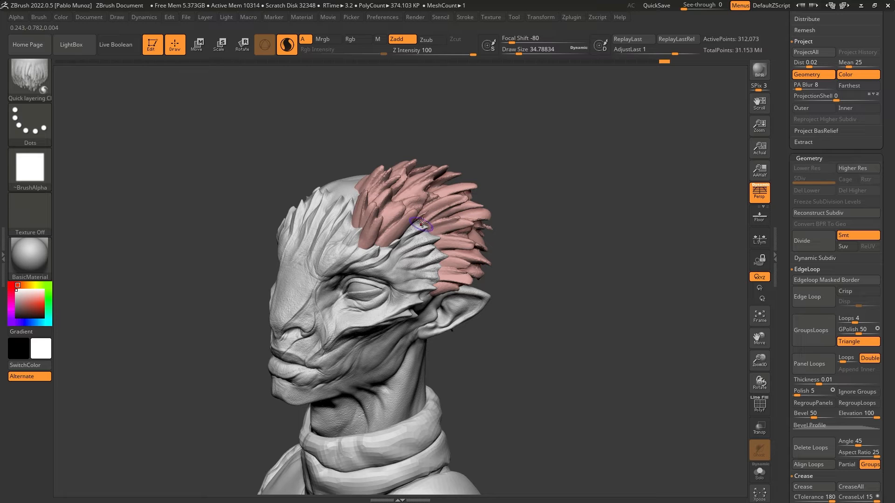
Add more small strands toward the top of the hair and check the silhouette from the front.
left_click_drag(399, 198, 436, 170)
left_click_drag(512, 256, 496, 205)
left_click_drag(439, 184, 458, 173)
mouse_move(527, 183)
left_mouse_down()
mouse_move(556, 194)
mouse_move(555, 207)
left_mouse_up()
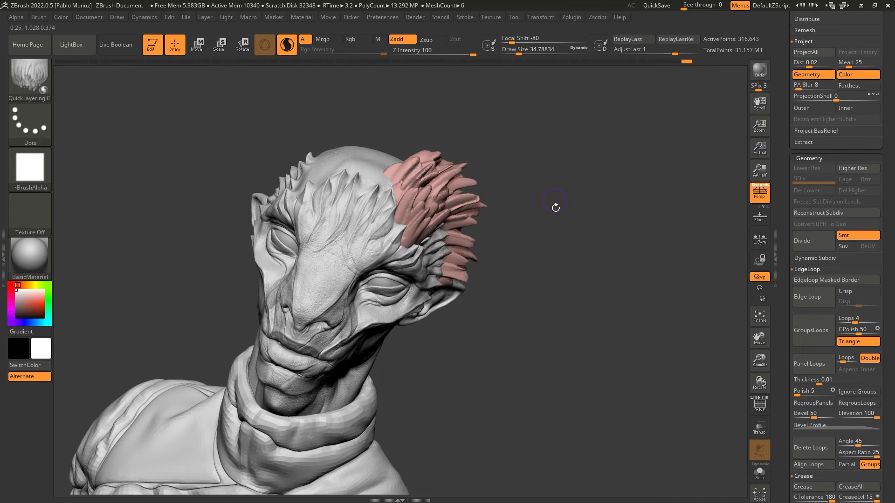
mouse_move(543, 261)
left_mouse_down()
mouse_move(539, 244)
mouse_move(553, 249)
mouse_move(507, 242)
mouse_move(561, 274)
mouse_move(567, 261)
mouse_move(560, 275)
left_mouse_up()
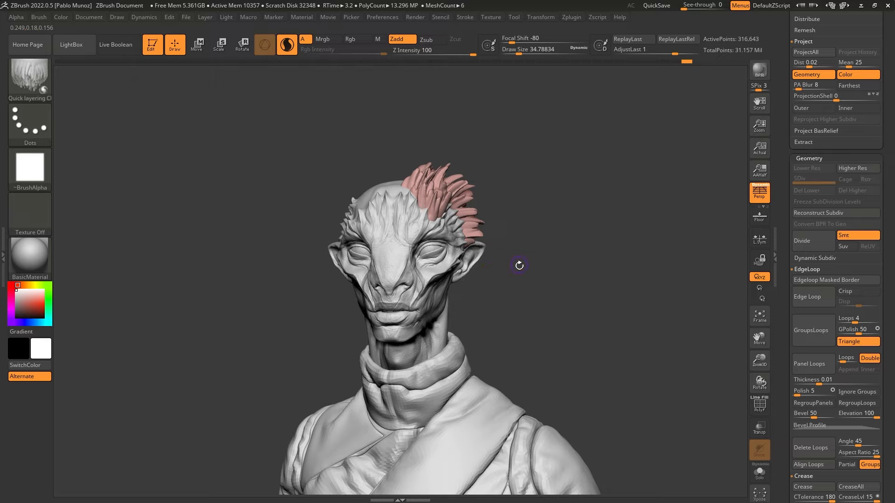
Load the Thick Chunks brush from the brush library.
left_click(71, 46)
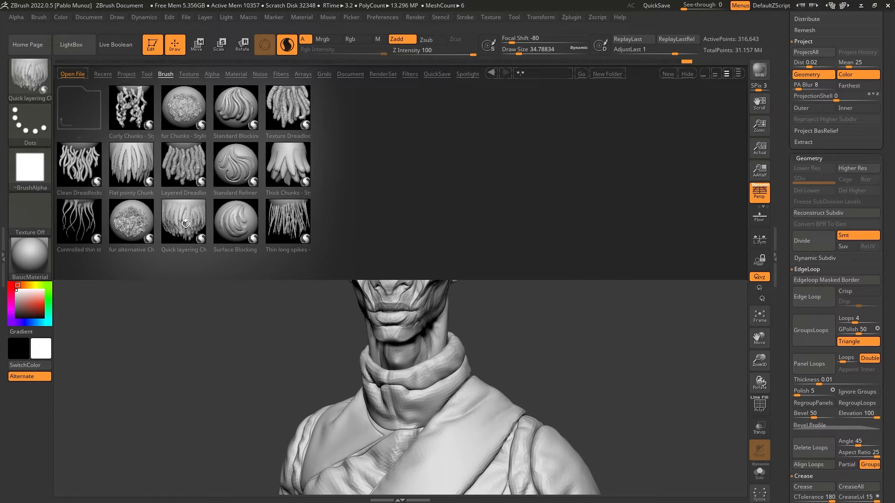
double_click(289, 163)
mouse_move(307, 180)
left_mouse_down()
mouse_move(465, 216)
mouse_move(420, 241)
left_mouse_up()
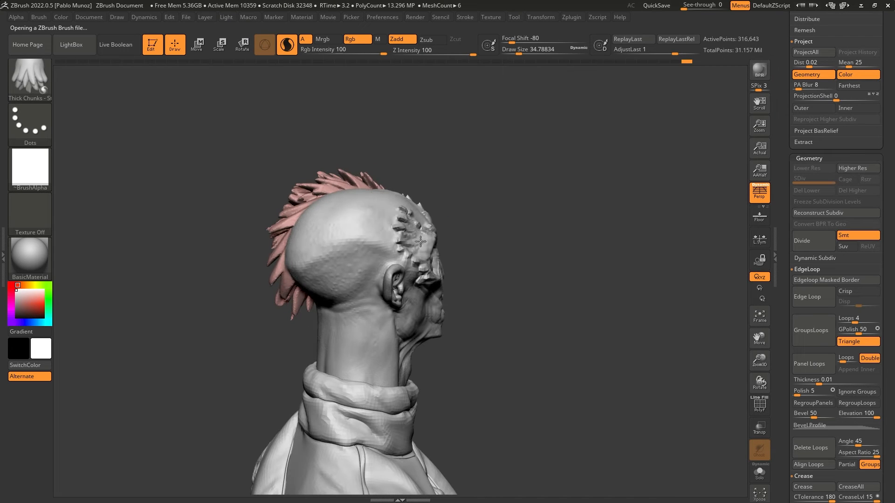
Set the Thick Chunks brush's Draw Size to about 51.19.
right_click_drag(364, 258, 371, 235, "alt")
key("space")
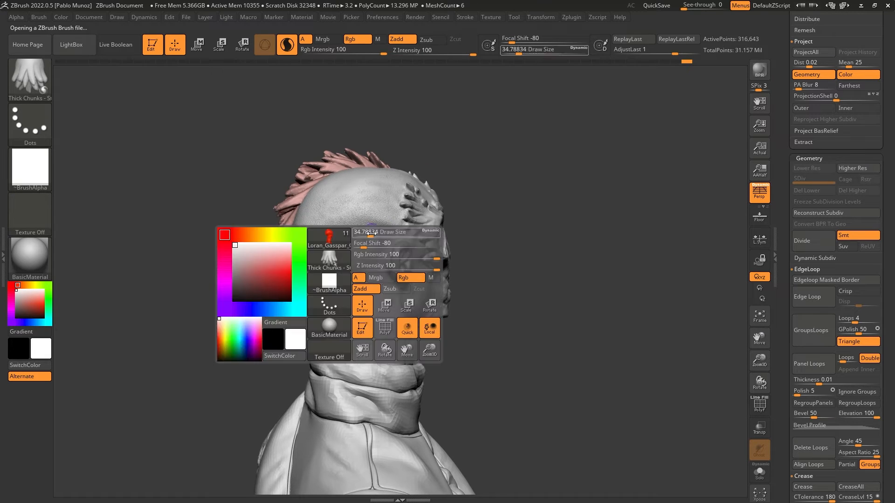
left_click_drag(370, 235, 373, 235)
right_click_drag(370, 250, 364, 254, "ctrl")
key("space")
left_click_drag(364, 254, 382, 248)
key("space")
right_click_drag(374, 246, 368, 270)
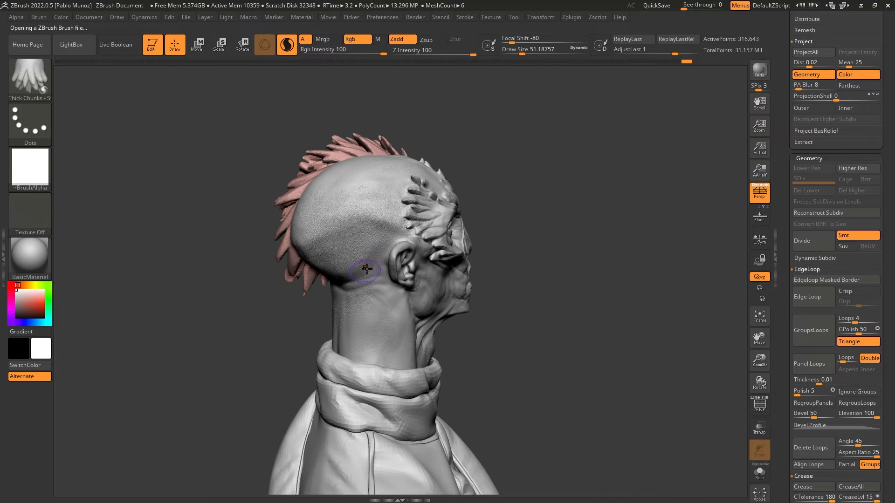
Turn off the brush's Rgb channel and sculpt a first row of thick clumps behind the bare side's ear.
left_click_drag(367, 270, 359, 311)
key("ctrl+z")
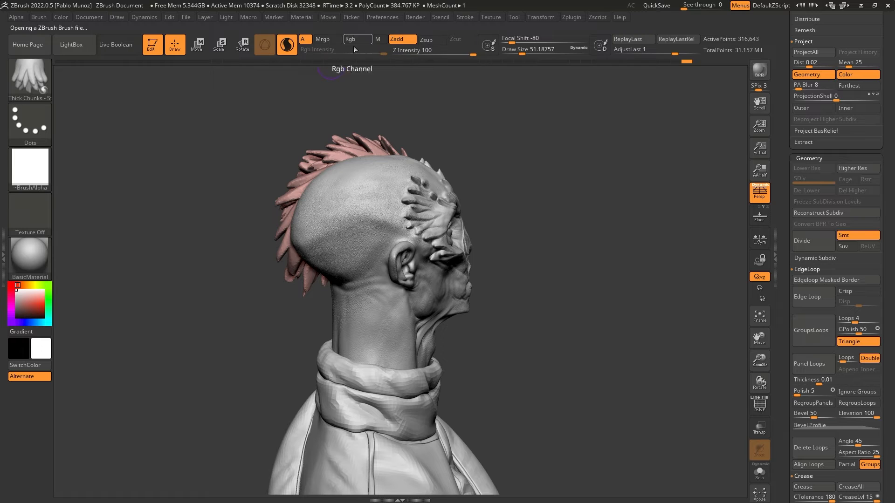
mouse_move(356, 257)
left_mouse_down()
mouse_move(346, 312)
mouse_move(329, 320)
mouse_move(371, 279)
mouse_move(366, 290)
left_mouse_up()
left_click_drag(359, 249, 349, 291)
left_click_drag(339, 241, 325, 284)
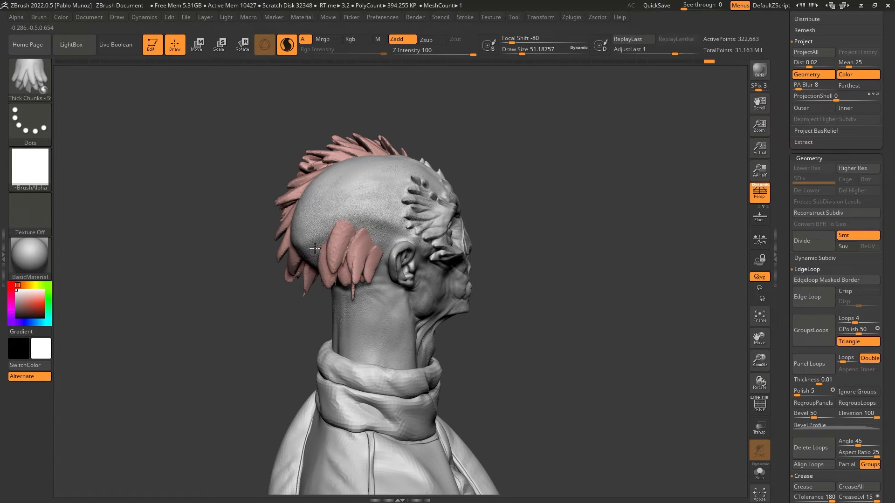
mouse_move(315, 248)
left_mouse_down()
mouse_move(310, 286)
mouse_move(299, 285)
left_mouse_up()
right_click_drag(304, 280, 288, 292)
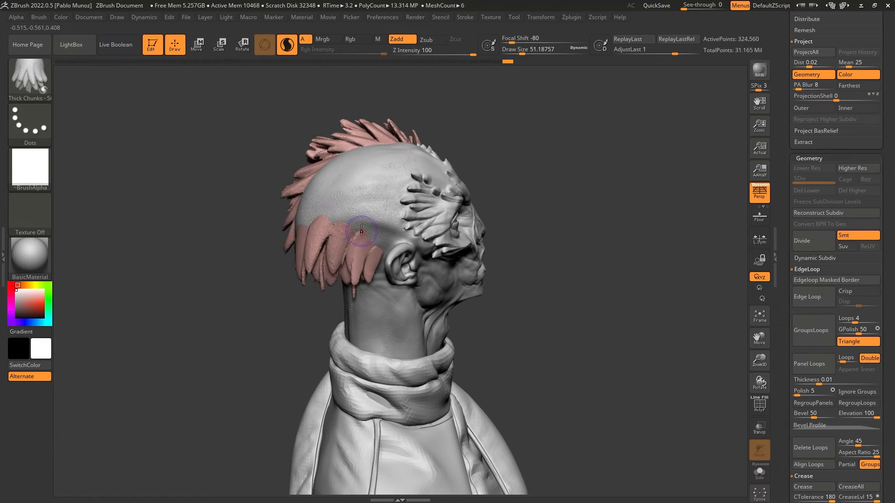
Layer a second row of thick clumps above the first, from the ear to the back of the head.
mouse_move(361, 230)
left_mouse_down()
mouse_move(381, 247)
mouse_move(362, 286)
left_mouse_up()
right_click_drag(362, 286, 344, 285)
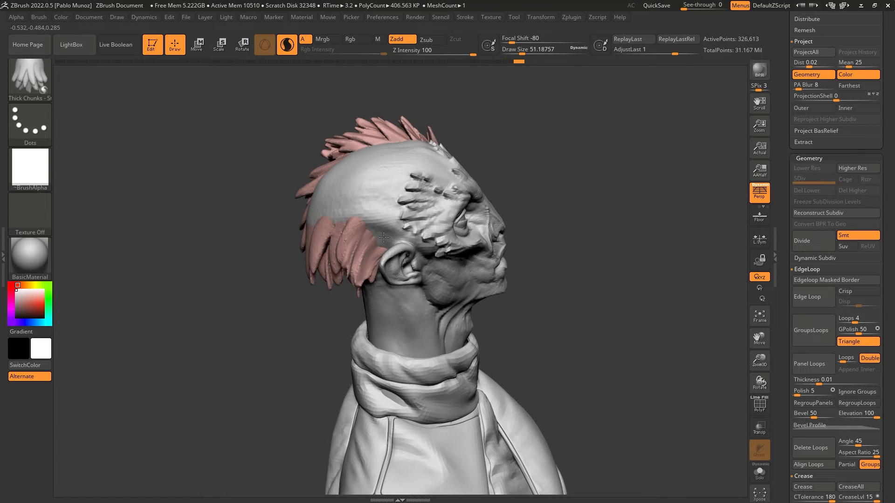
mouse_move(354, 209)
left_mouse_down()
mouse_move(332, 250)
mouse_move(317, 251)
left_mouse_up()
right_click_drag(314, 254, 296, 256)
left_click_drag(310, 205, 298, 264)
right_click_drag(305, 218, 321, 228)
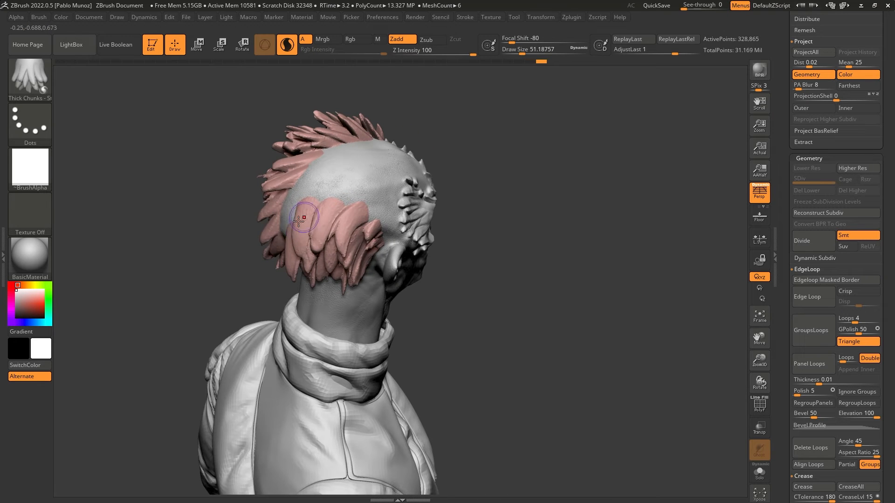
Continue layering thick clumps up the back of the head toward the crown.
left_click_drag(298, 218, 282, 264)
mouse_move(290, 206)
right_mouse_down()
mouse_move(360, 144)
mouse_move(349, 151)
right_mouse_up()
mouse_move(272, 208)
left_mouse_down()
mouse_move(250, 235)
mouse_move(262, 245)
left_mouse_up()
left_click_drag(316, 214, 288, 254)
left_click_drag(328, 232, 303, 262)
right_click_drag(260, 254, 295, 248, "alt")
mouse_move(343, 234)
right_mouse_down()
mouse_move(329, 217)
mouse_move(340, 200)
mouse_move(306, 215)
right_mouse_up()
Try one large clump near the crown with the Draw Size at about 83.49.
right_click_drag(471, 176, 413, 247)
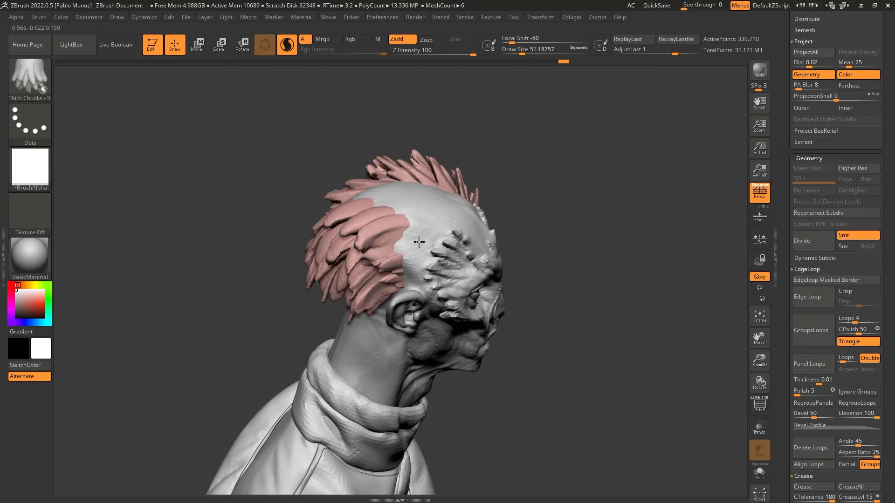
right_click_drag(526, 261, 549, 260)
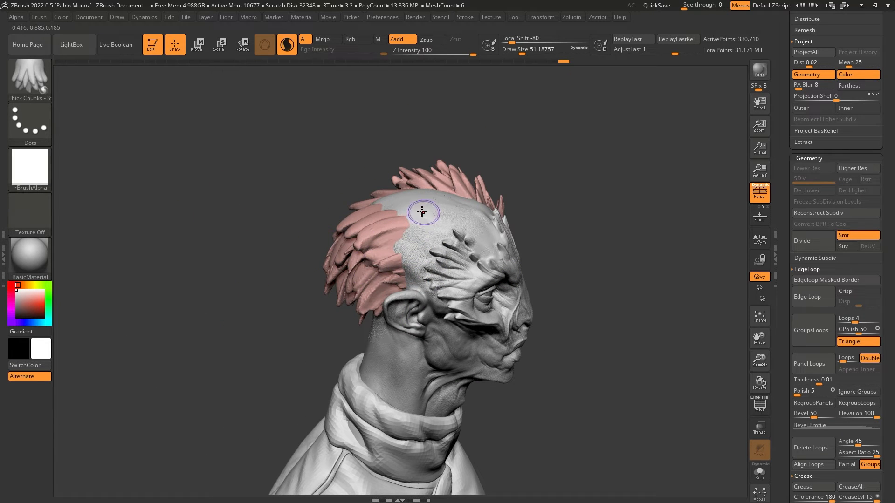
key("space")
left_click_drag(402, 202, 335, 176)
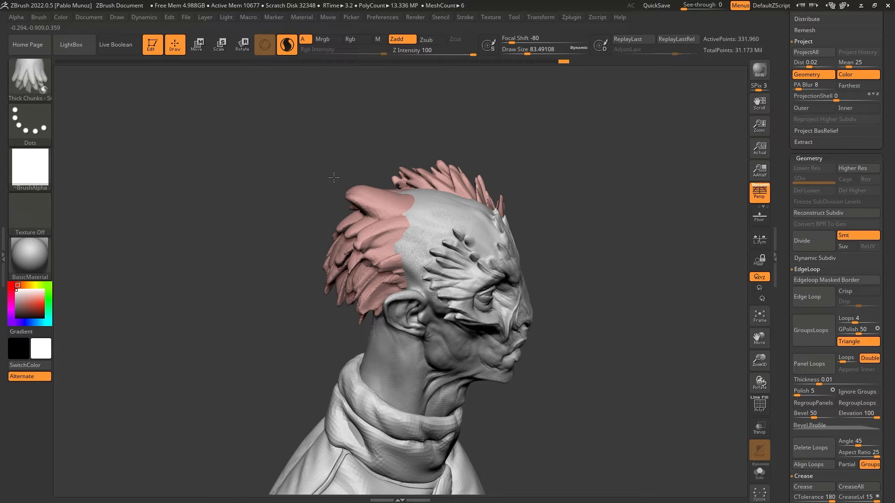
right_click_drag(410, 246, 561, 242)
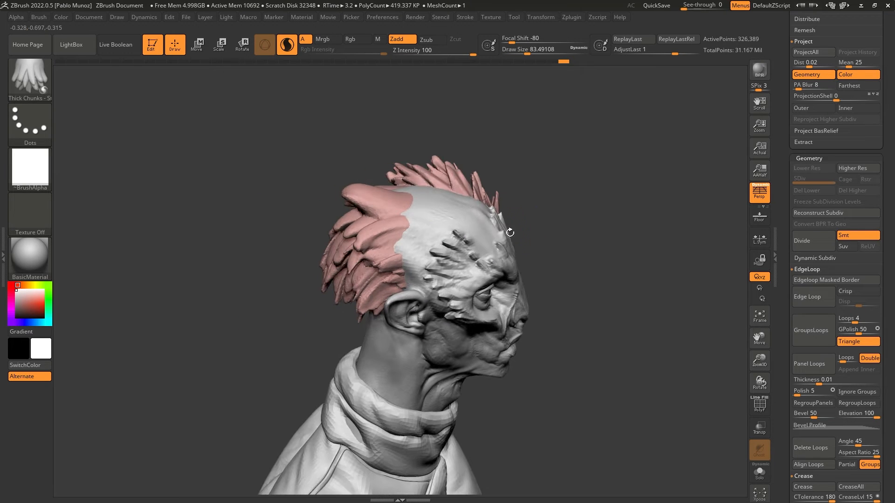
Load the Flat pointy Chunks brush and set its Draw Size to about 34.79.
left_click(74, 46)
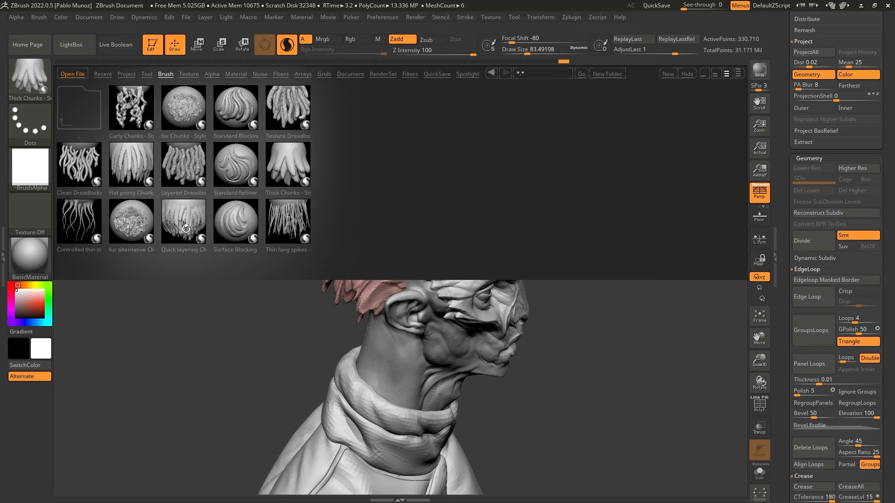
double_click(137, 163)
key("space")
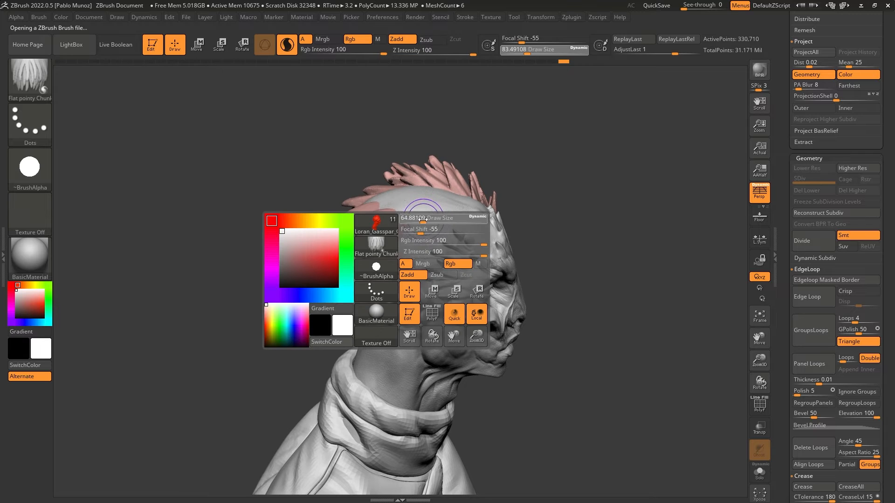
right_click_drag(448, 213, 420, 209)
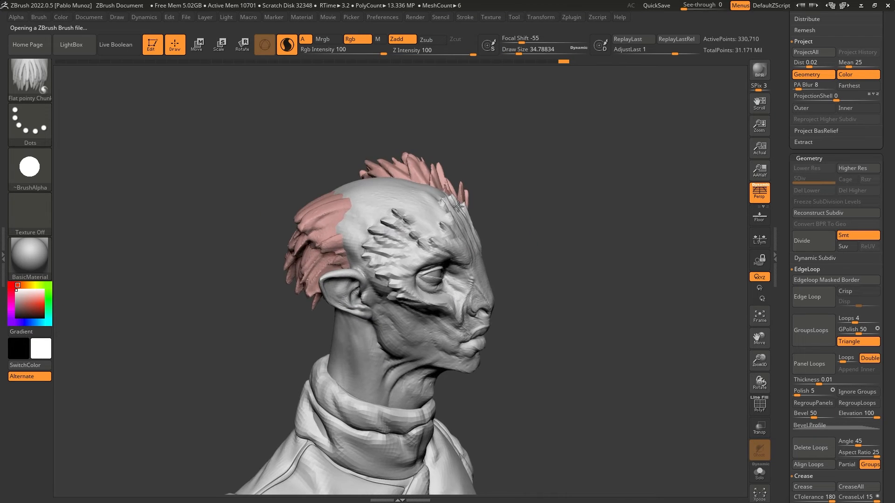
Turn off Rgb painting for the Flat pointy Chunks brush and set its Draw Size to about 43.76.
mouse_move(555, 202)
right_mouse_down()
mouse_move(523, 201)
mouse_move(548, 229)
mouse_move(585, 216)
mouse_move(589, 261)
right_mouse_up()
key("ctrl+z")
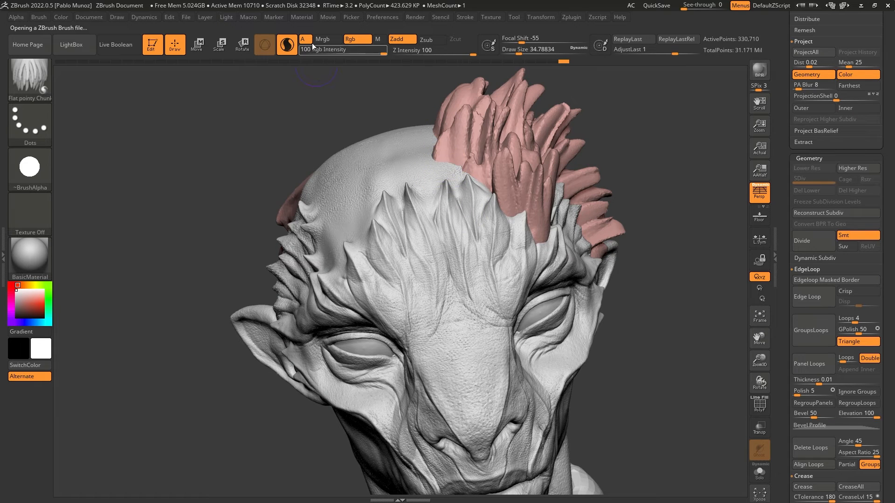
key("space")
left_click_drag(444, 167, 448, 167)
mouse_move(446, 167)
right_mouse_down()
mouse_move(443, 199)
mouse_move(422, 196)
right_mouse_up()
Sculpt flat pointed clumps onto the front of the existing hair above the forehead.
left_click_drag(422, 195, 422, 158)
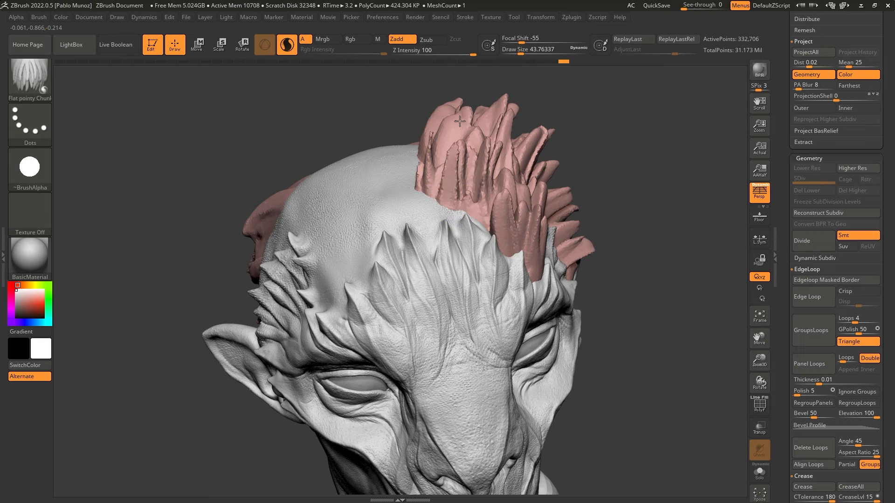
left_click_drag(460, 121, 460, 122)
right_click_drag(434, 206, 464, 203)
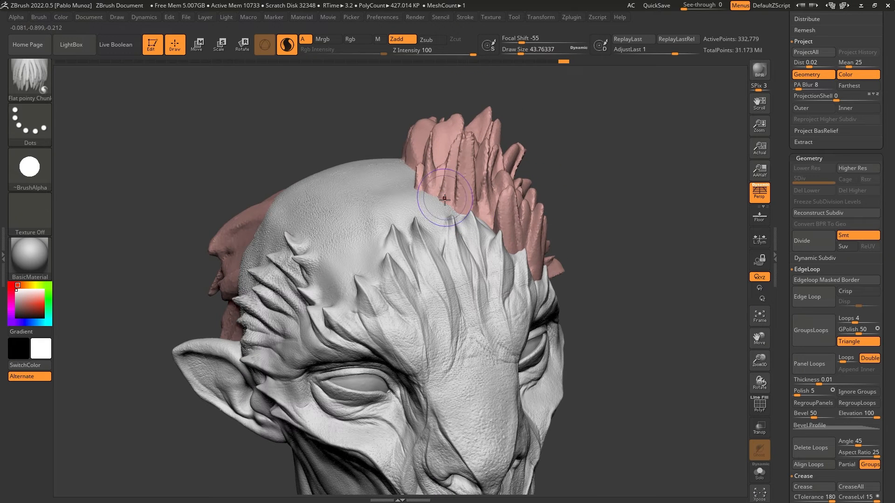
left_click_drag(440, 148, 460, 125)
right_click_drag(409, 195, 504, 220)
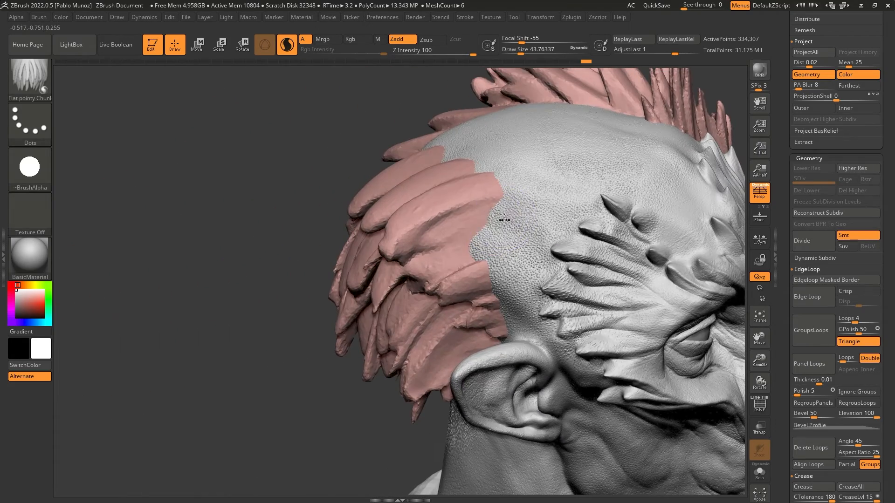
Sculpt flat pointed clumps sweeping backward over the bare edge of the hair behind and above the ear.
left_click_drag(433, 251, 430, 253)
mouse_move(498, 249)
right_mouse_down()
mouse_move(536, 209)
mouse_move(535, 192)
mouse_move(494, 223)
right_mouse_up()
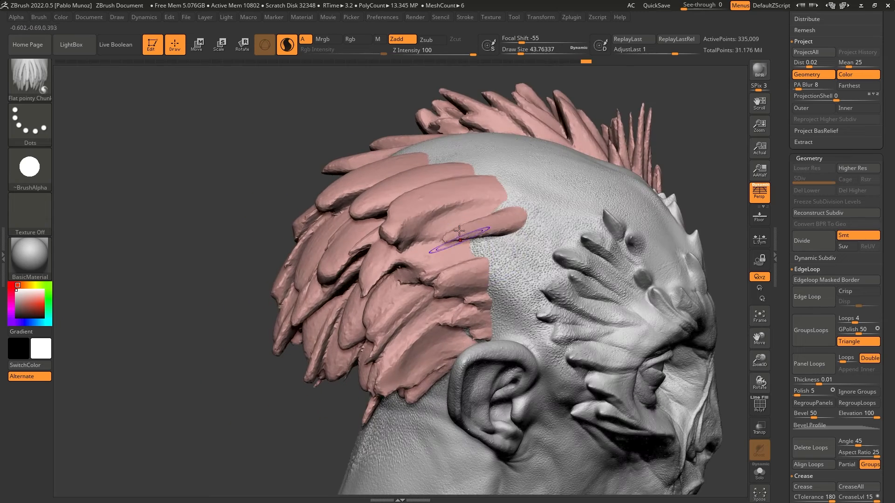
left_click_drag(451, 254, 495, 247)
right_click_drag(532, 233, 510, 247)
mouse_move(505, 256)
left_mouse_down()
mouse_move(450, 270)
mouse_move(473, 282)
mouse_move(460, 285)
left_mouse_up()
left_click_drag(530, 236, 455, 259)
left_click_drag(527, 196, 442, 206)
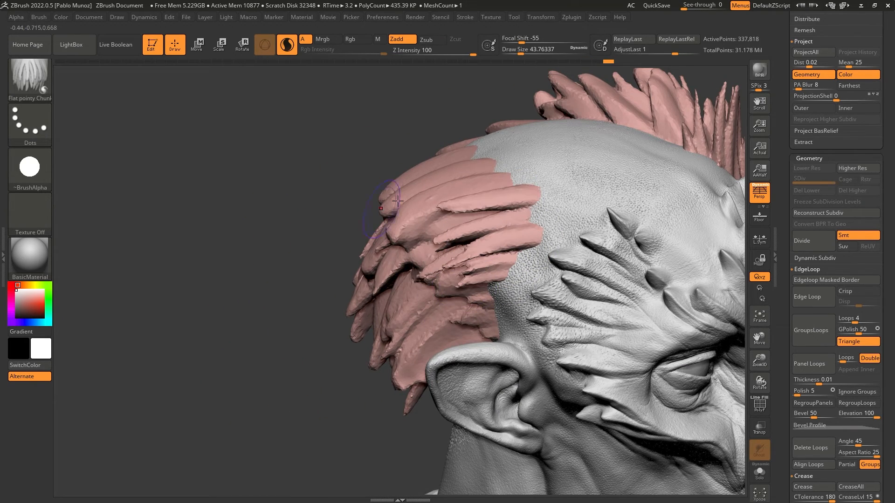
Layer more flat clumps along the front edge of the side hair, from the upper side down toward the ear.
left_click_drag(513, 174, 410, 184)
left_click_drag(484, 167, 388, 192)
left_click_drag(547, 216, 462, 227)
left_click_drag(553, 236, 464, 256)
left_click_drag(533, 260, 460, 282)
Fill the area just above the ear with short flat pointed clumps swept backward.
right_click_drag(492, 293, 470, 255, "alt")
left_click_drag(468, 256, 388, 264)
left_click_drag(483, 283, 442, 281)
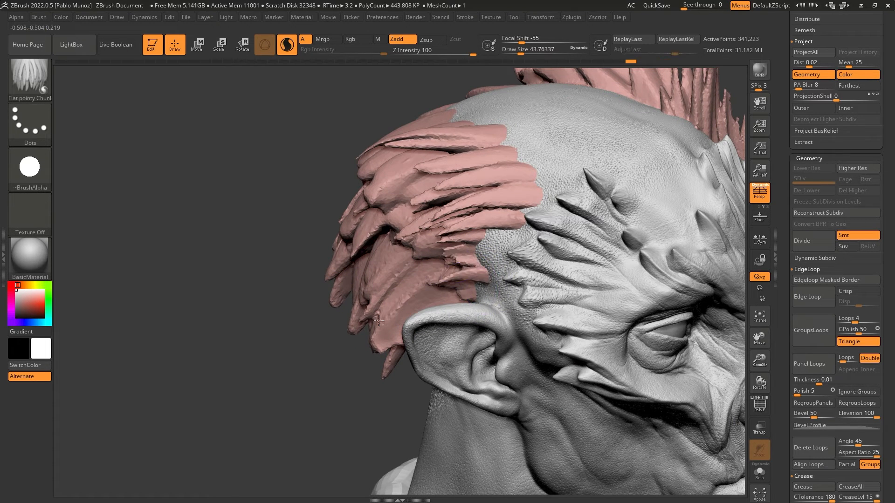
right_click_drag(484, 247, 448, 261)
mouse_move(495, 247)
left_mouse_down()
mouse_move(423, 263)
mouse_move(454, 244)
mouse_move(434, 251)
left_mouse_up()
left_click_drag(497, 263, 436, 274)
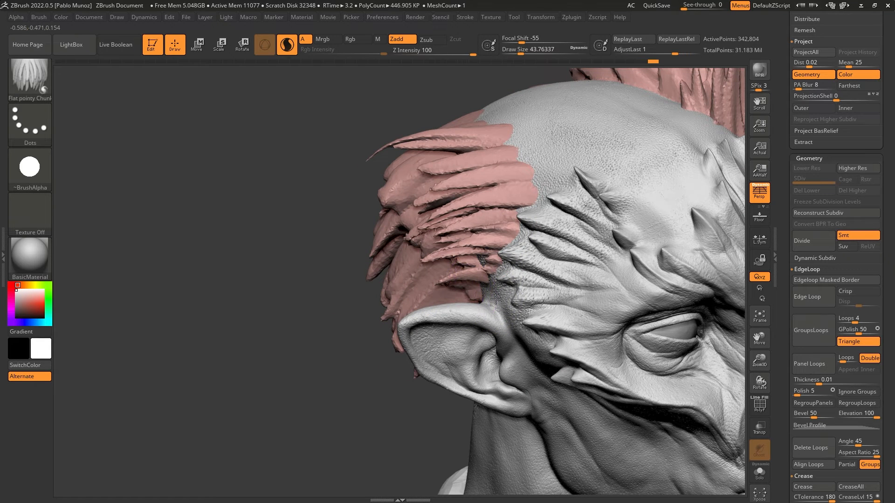
Add flat clumps at the upper front edge of the side hair, sweeping back toward the crown.
left_click_drag(537, 183, 459, 179)
left_click_drag(530, 158, 433, 153)
right_click_drag(492, 185, 371, 220, "alt")
mouse_move(411, 174)
left_mouse_down()
mouse_move(327, 164)
mouse_move(343, 148)
left_mouse_up()
Reduce the Draw Size to about 26.87 and layer thinner flat clumps along the top of the side hair.
right_click(423, 160)
left_click_drag(424, 160, 420, 150)
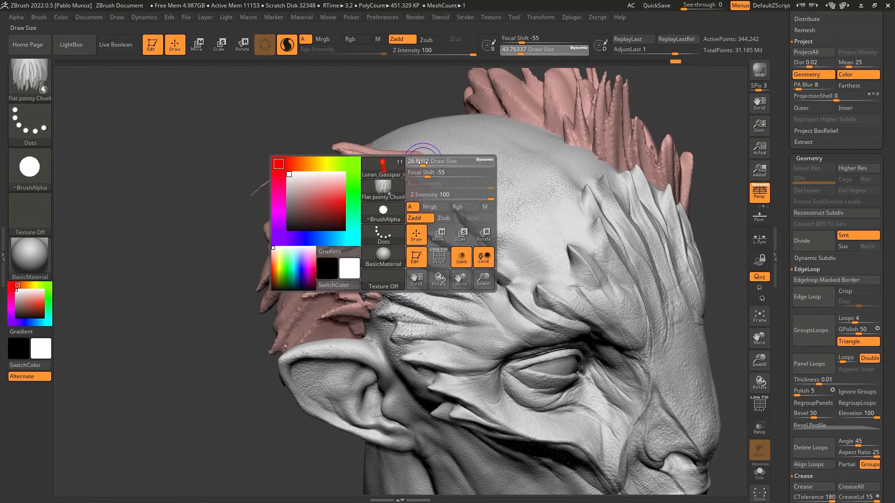
right_click_drag(419, 150, 418, 144)
left_click_drag(423, 163, 355, 151)
left_click_drag(432, 174, 362, 169)
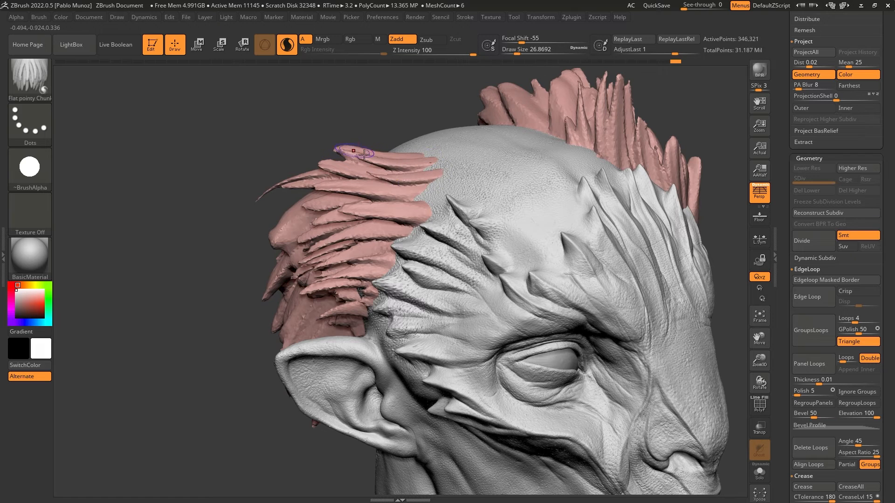
left_click_drag(432, 192, 359, 185)
left_click_drag(432, 204, 371, 199)
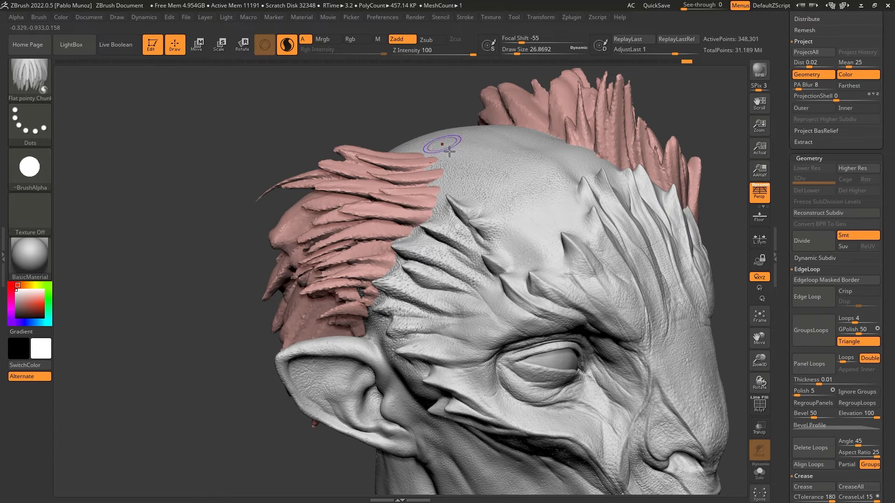
Load the Thin long spikes - Stylised Hair brush from the Sculptris Pro Stylised Hair folder.
mouse_move(463, 234)
right_mouse_down()
mouse_move(460, 227)
mouse_move(452, 238)
right_mouse_up()
right_click(453, 237)
left_click(452, 239)
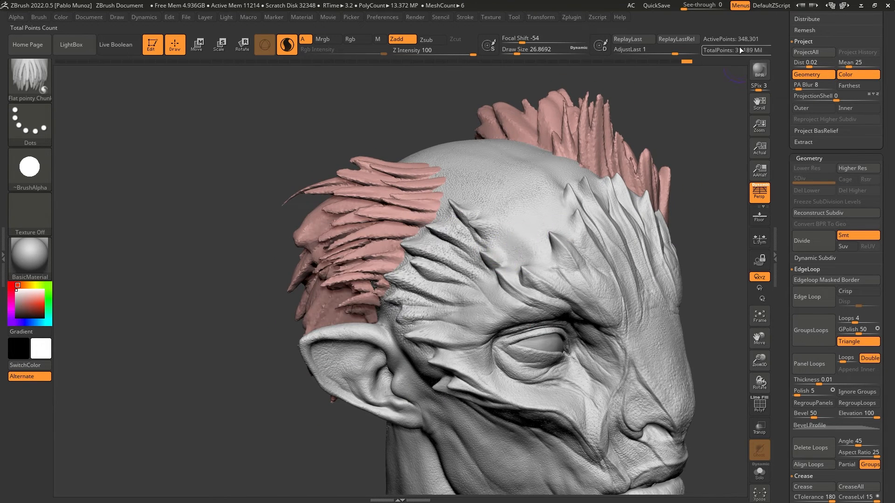
right_click_drag(718, 88, 638, 196)
right_click_drag(530, 247, 595, 230)
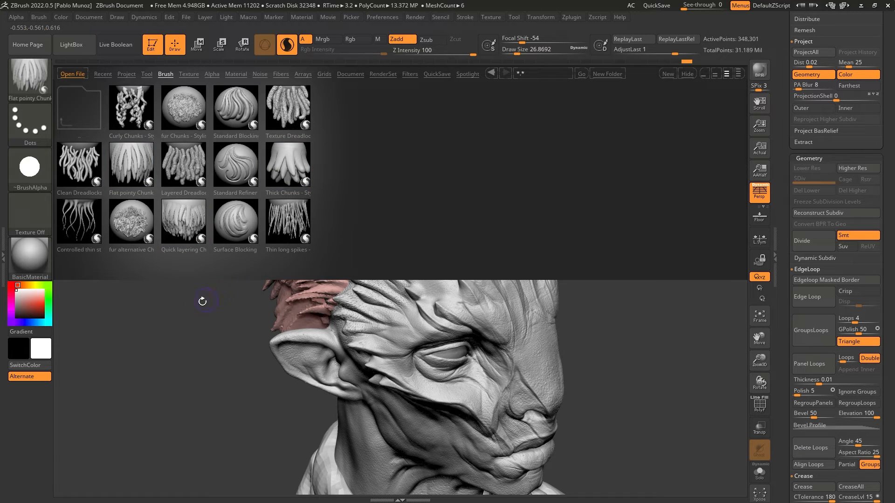
left_click(74, 236)
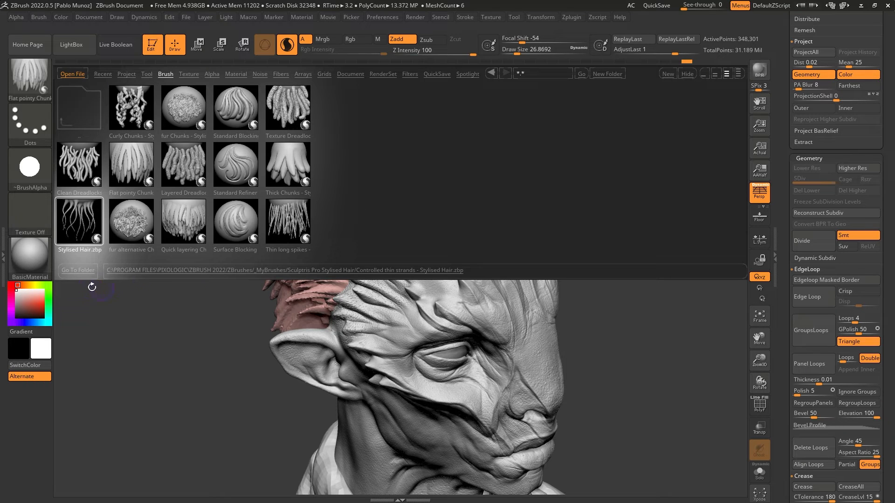
left_click(292, 228)
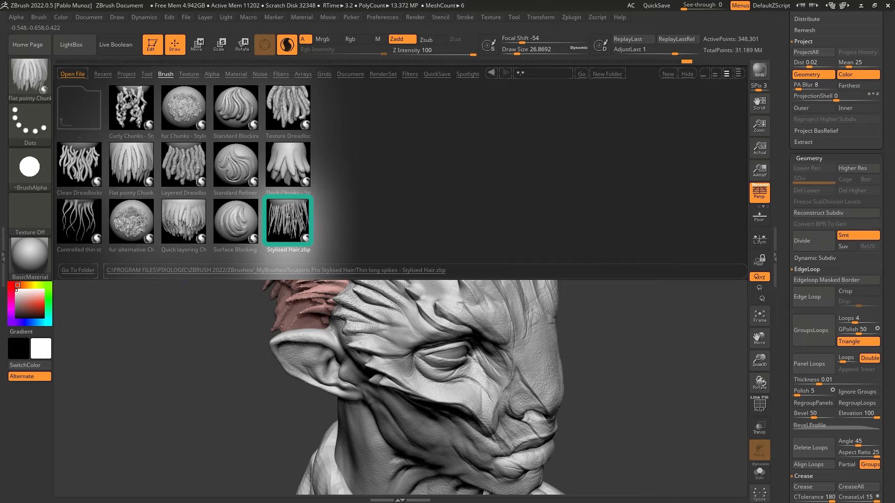
double_click(291, 220)
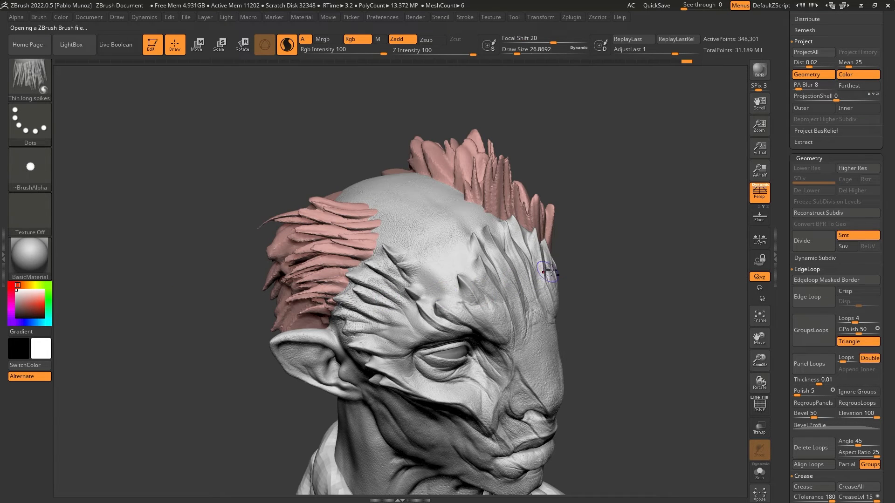
Try thin spikes at the top of the side hair, turn off Rgb painting and undo the test strokes.
left_click_drag(586, 246, 540, 233)
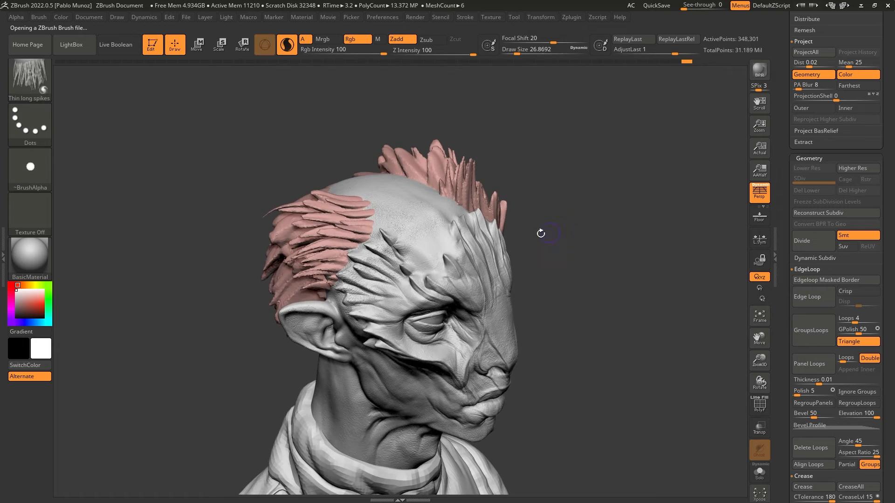
mouse_move(522, 170)
left_mouse_down()
mouse_move(548, 167)
mouse_move(540, 218)
mouse_move(561, 190)
mouse_move(551, 189)
left_mouse_up()
key("space")
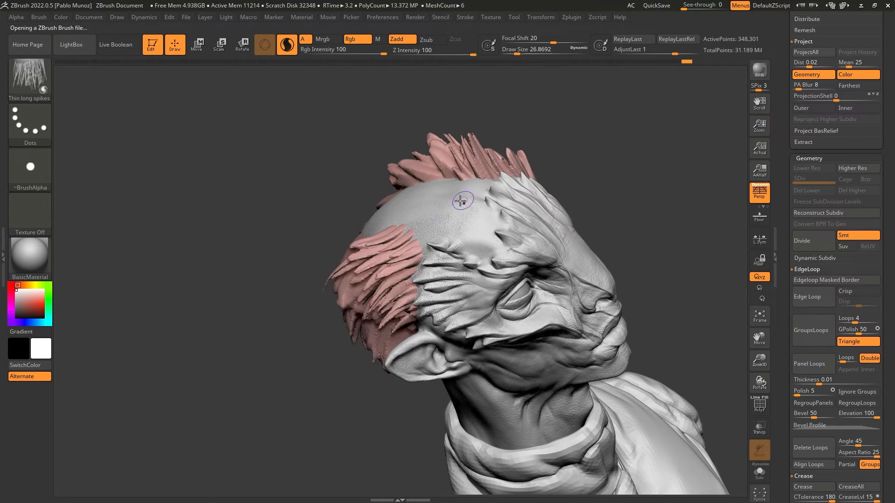
left_click_drag(423, 233, 377, 236)
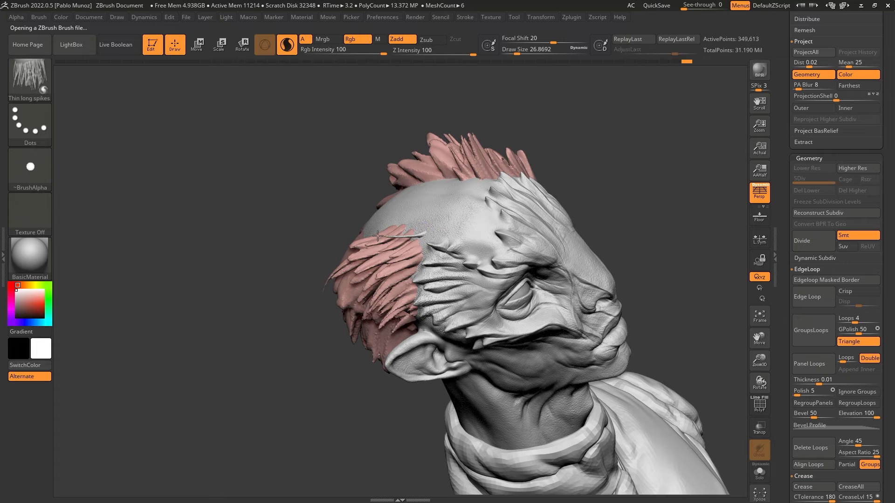
left_click(357, 39)
key("ctrl+z")
left_click_drag(409, 216, 398, 219)
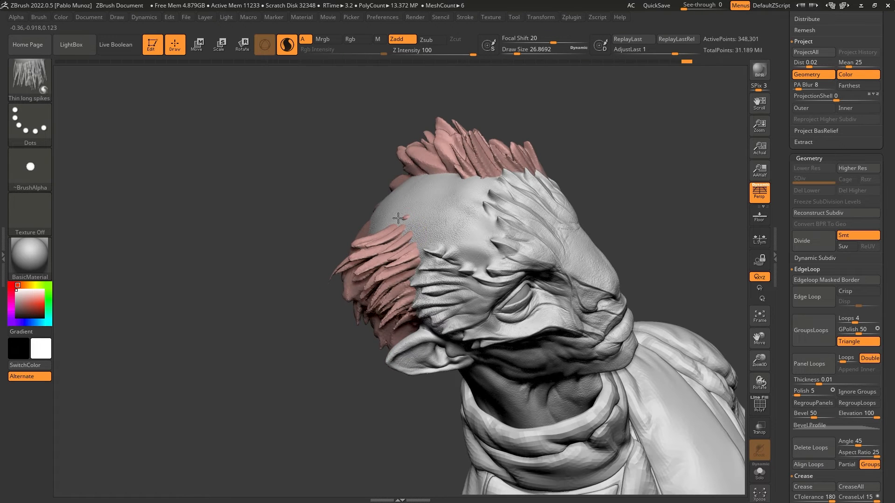
left_click_drag(342, 228, 346, 254)
key("ctrl+z")
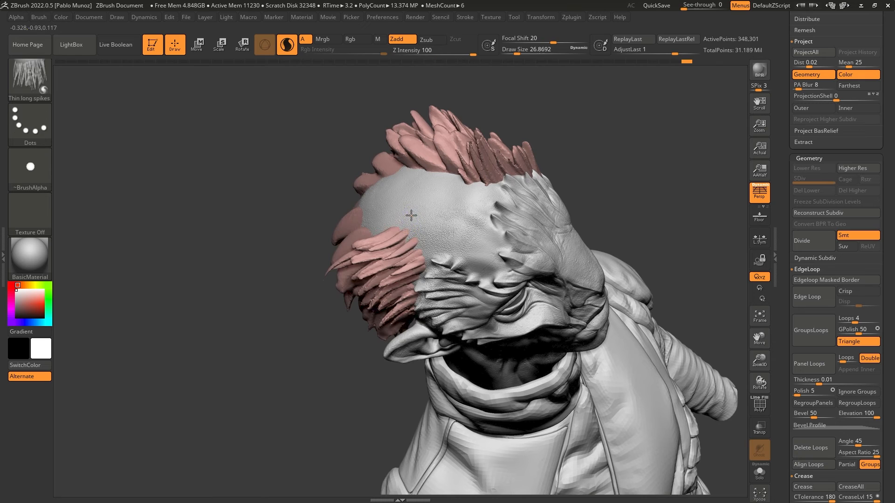
Set the Draw Size to about 39.14 and pull long thin spikes backward from the top of the side hair.
key("space")
mouse_move(406, 215)
left_mouse_down()
mouse_move(335, 242)
mouse_move(333, 265)
left_mouse_up()
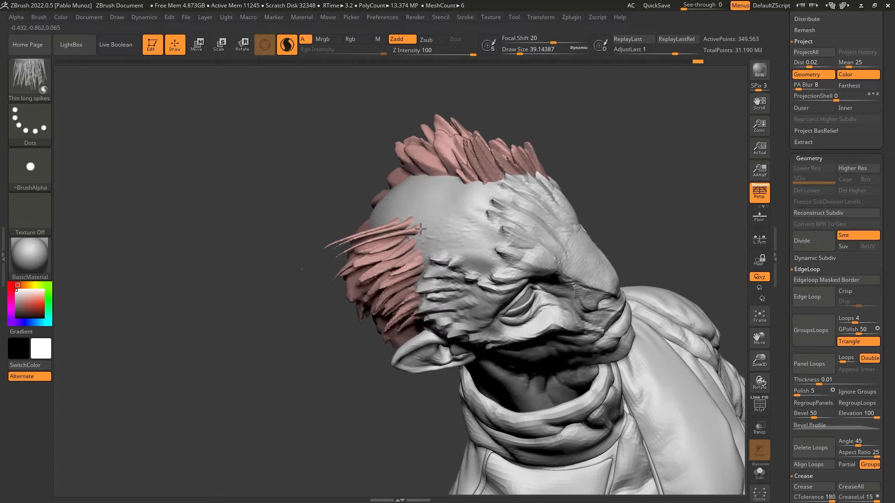
mouse_move(427, 238)
left_mouse_down()
mouse_move(346, 271)
mouse_move(336, 295)
left_mouse_up()
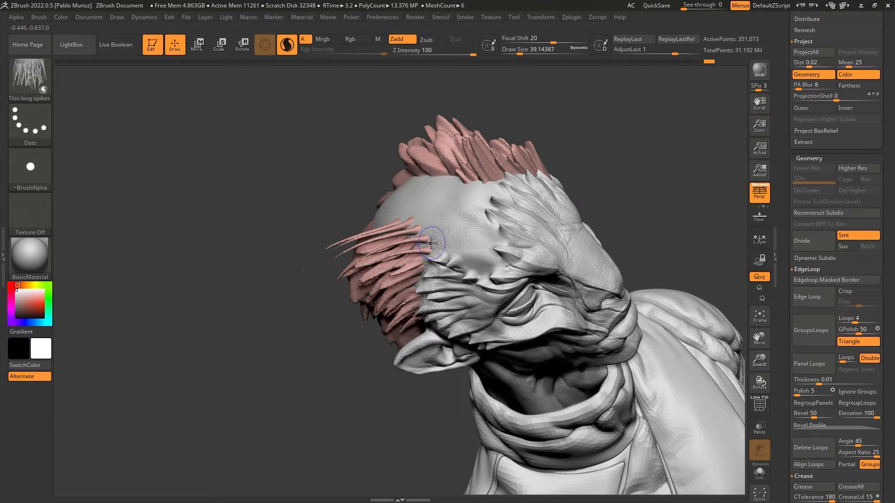
left_click_drag(434, 240, 308, 234)
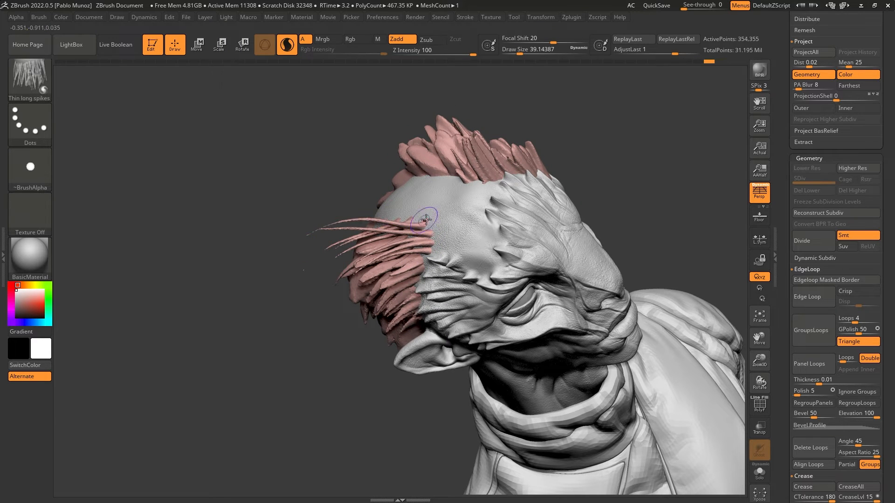
left_click_drag(426, 218, 316, 224)
mouse_move(447, 242)
left_mouse_down()
mouse_move(404, 239)
mouse_move(384, 223)
left_mouse_up()
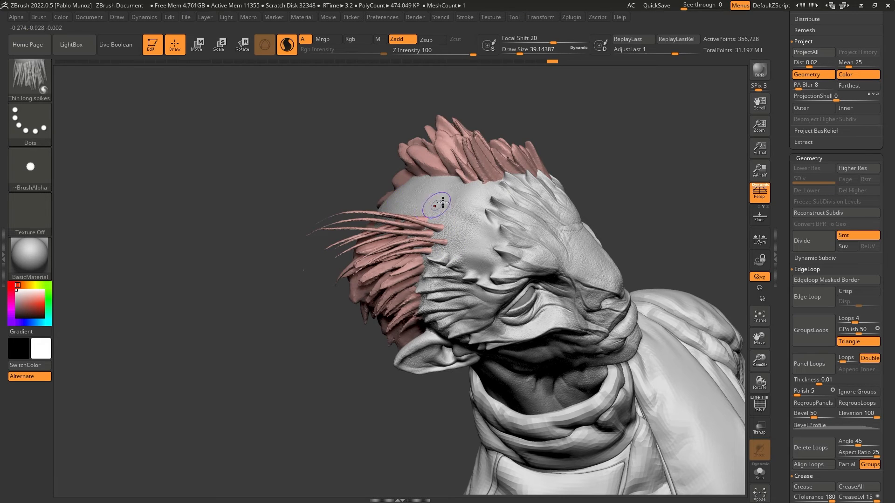
mouse_move(555, 172)
left_mouse_down()
mouse_move(528, 166)
mouse_move(517, 152)
mouse_move(490, 191)
left_mouse_up()
Pull long thin spikes upward from the scalp edge of the side hair, extending them off the head.
left_click_drag(438, 205, 403, 244, "alt")
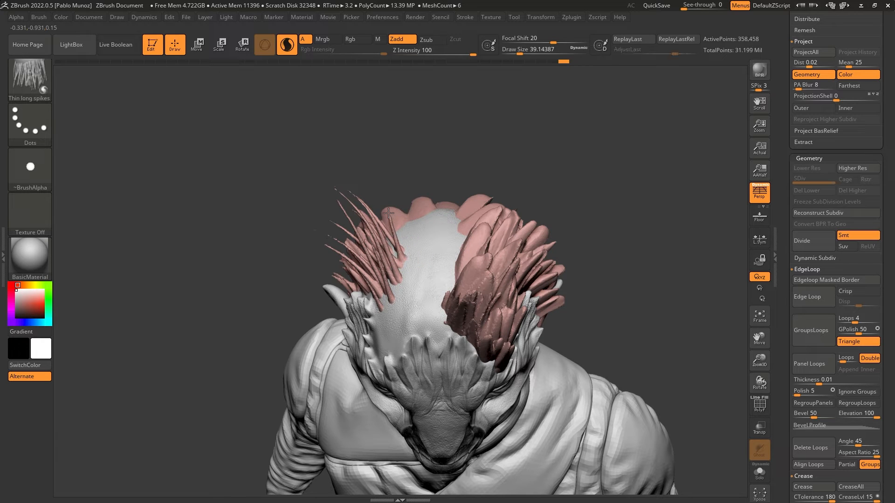
mouse_move(382, 168)
left_mouse_down()
mouse_move(411, 161)
mouse_move(389, 186)
mouse_move(408, 243)
left_mouse_up()
mouse_move(402, 283)
left_mouse_down()
mouse_move(400, 168)
mouse_move(419, 136)
mouse_move(456, 113)
left_mouse_up()
left_click_drag(404, 297, 404, 149)
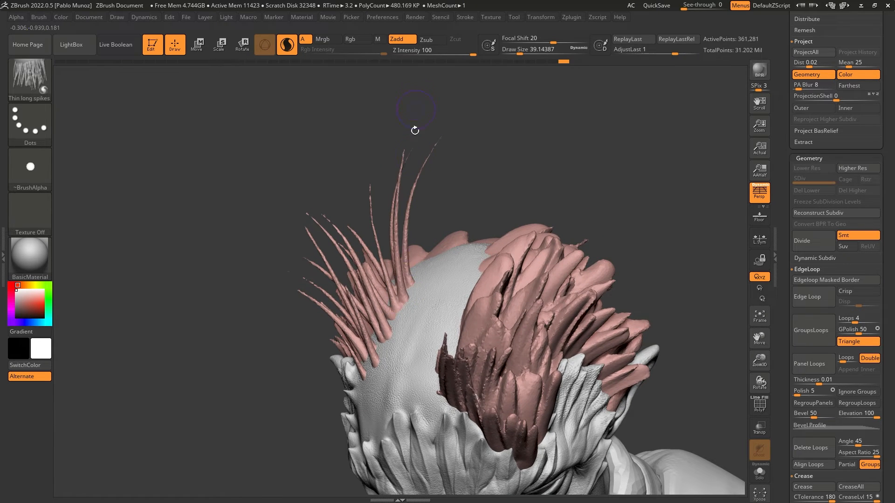
Add more long upright spikes toward the crown and smooth away the stray fragments at their tips.
left_click_drag(421, 256, 466, 112)
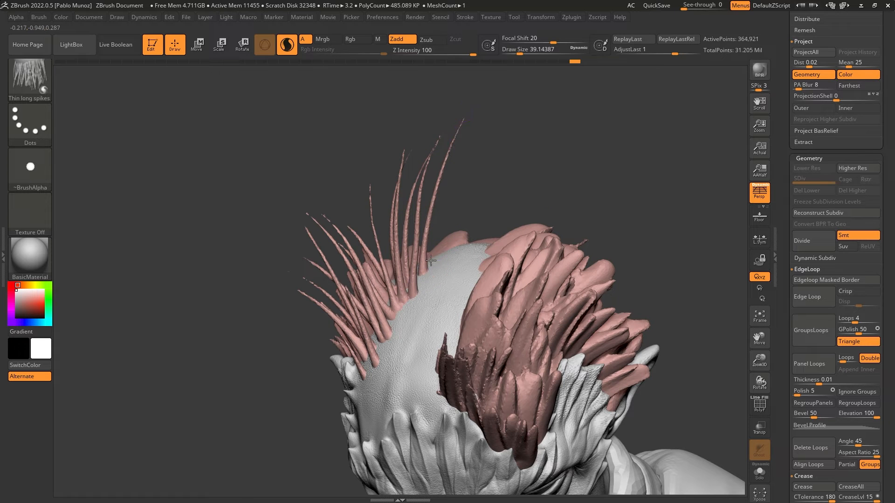
left_click_drag(431, 260, 475, 107)
mouse_move(417, 295)
left_mouse_down()
mouse_move(437, 137)
mouse_move(400, 151)
left_mouse_up()
mouse_move(397, 296)
left_mouse_down()
mouse_move(416, 205)
mouse_move(454, 109)
mouse_move(385, 161)
left_mouse_up()
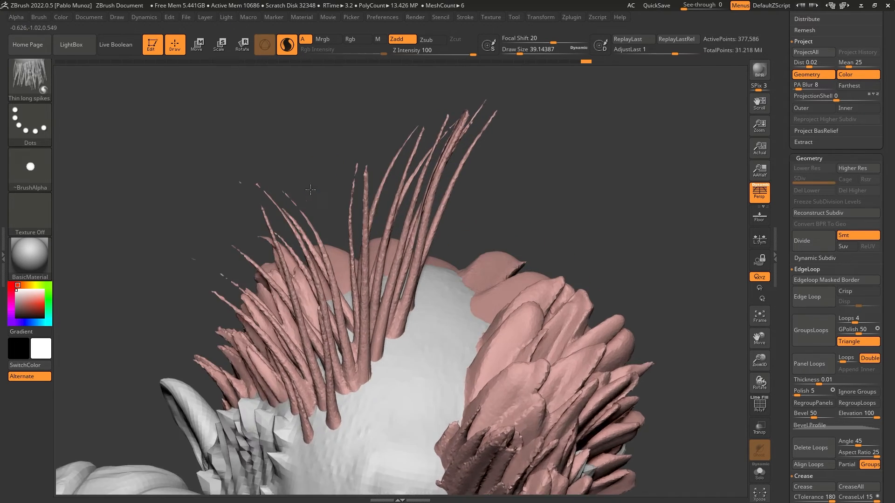
left_click_drag(311, 190, 413, 204)
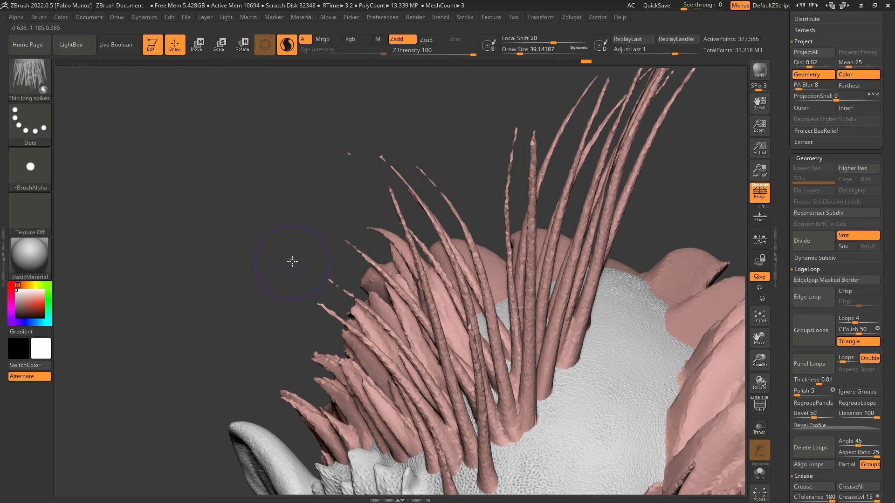
key("shift")
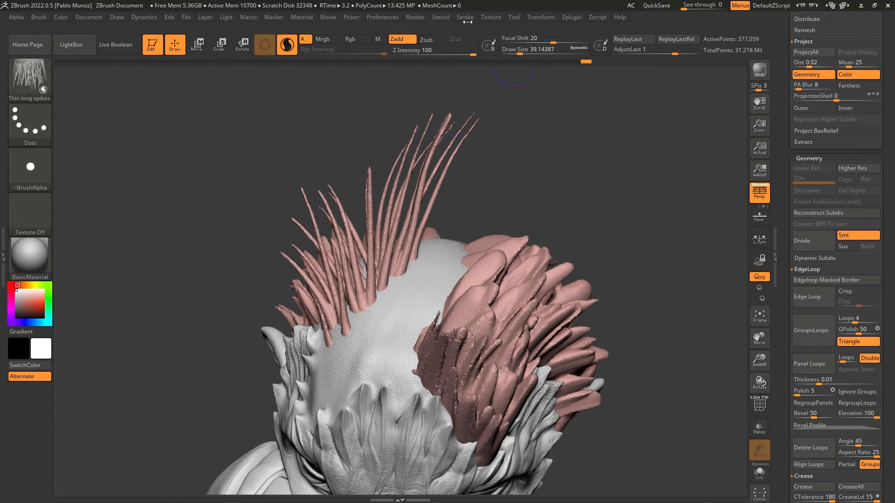
Set the Sculptris Pro SubDivide Size to about 0.744 and add more long curved spikes along the scalp edge.
left_click(466, 18)
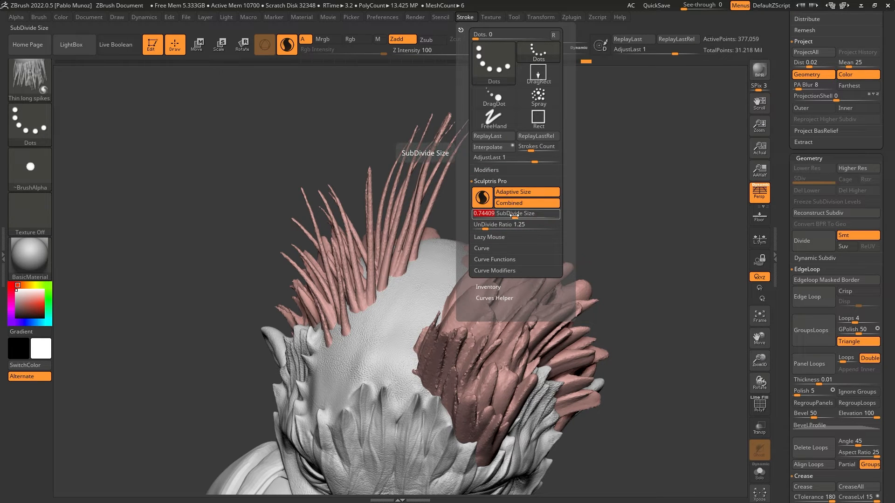
left_click_drag(413, 275, 535, 124)
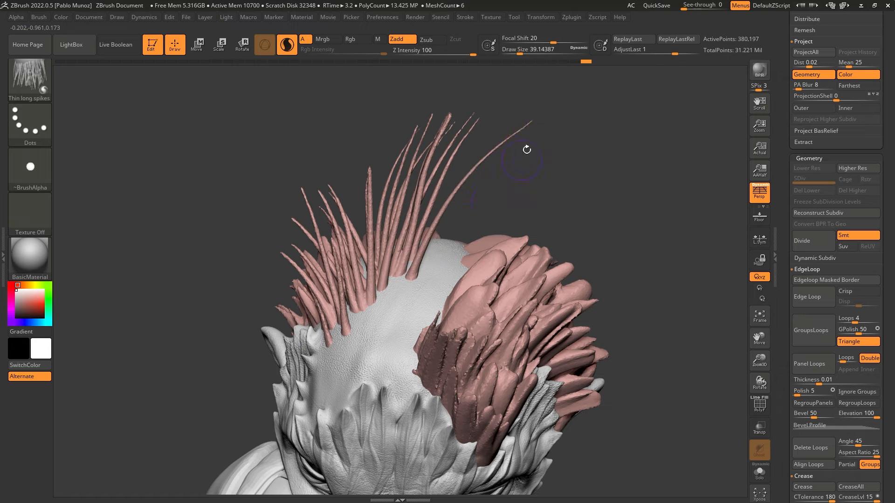
mouse_move(425, 257)
left_mouse_down()
mouse_move(529, 145)
mouse_move(528, 131)
mouse_move(480, 209)
mouse_move(556, 139)
left_mouse_up()
mouse_move(414, 283)
left_mouse_down()
mouse_move(507, 132)
mouse_move(443, 116)
mouse_move(419, 238)
mouse_move(473, 105)
mouse_move(513, 129)
left_mouse_up()
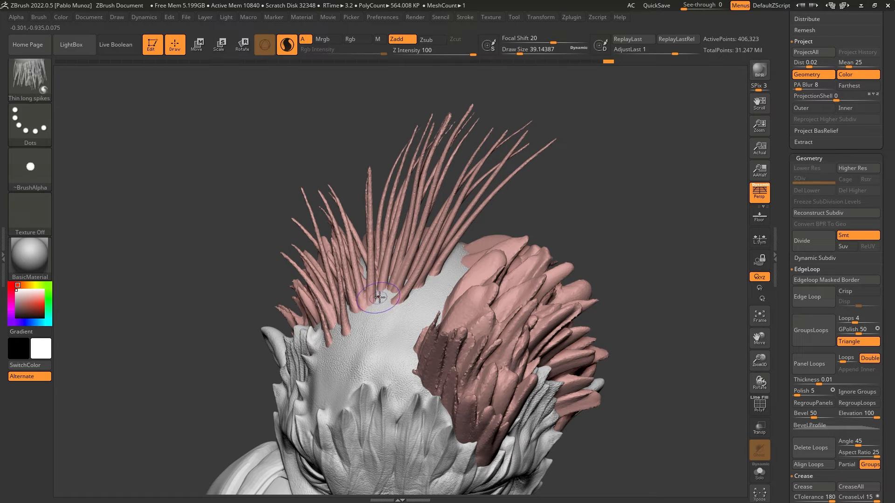
mouse_move(384, 295)
left_mouse_down()
mouse_move(405, 118)
mouse_move(383, 107)
left_mouse_up()
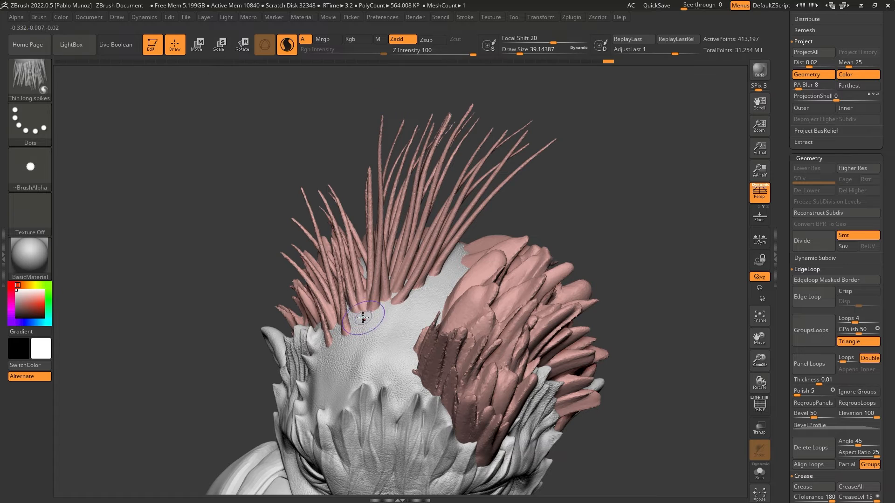
Pull two more groups of long thin spikes upward to fill the scalp edge near the crown.
left_click_drag(364, 318, 363, 131)
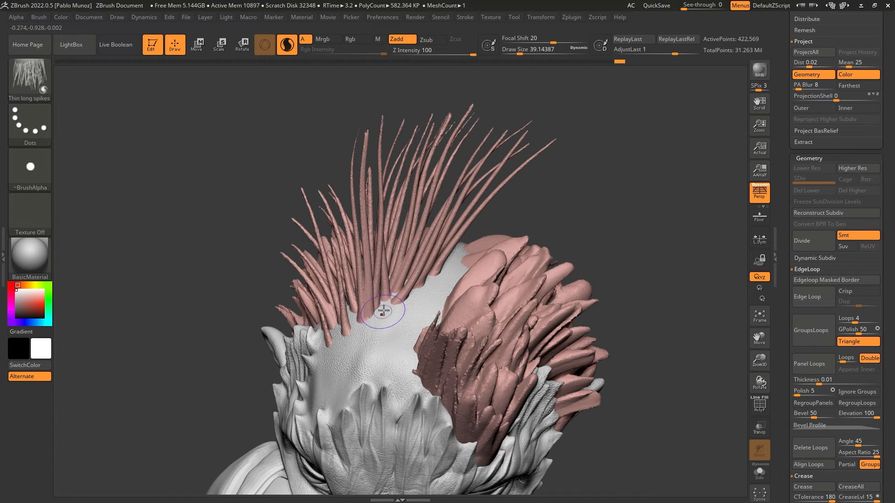
mouse_move(384, 311)
left_mouse_down()
mouse_move(414, 120)
mouse_move(400, 280)
mouse_move(431, 163)
left_mouse_up()
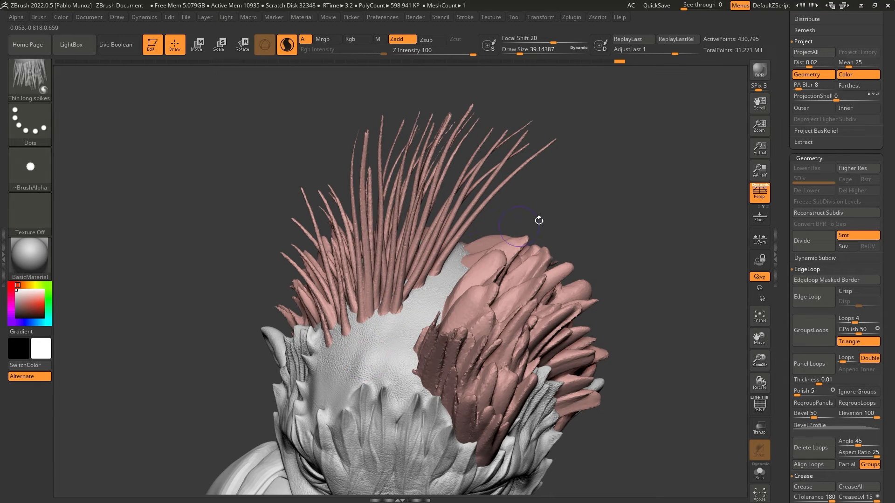
left_click_drag(592, 199, 537, 228, "alt")
left_click_drag(537, 228, 467, 202)
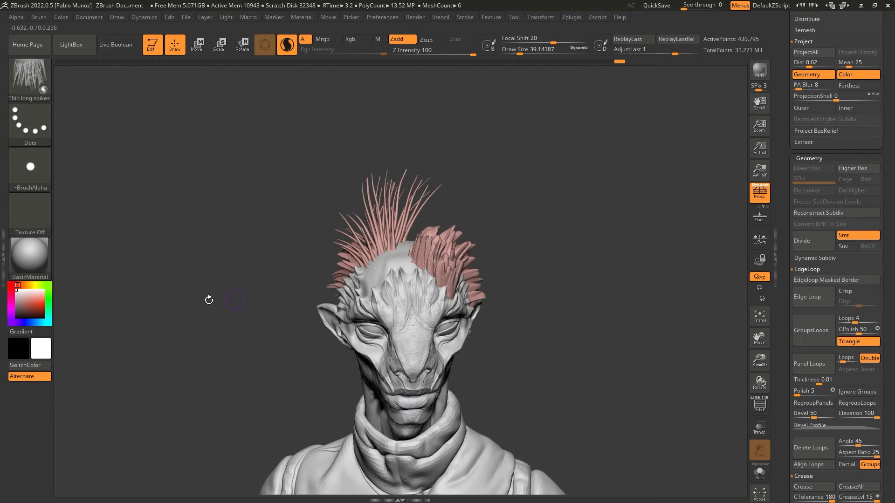
Load the Controlled thin strands brush from the stylised hair brush folder and turn off its Rgb colour painting.
left_click(74, 44)
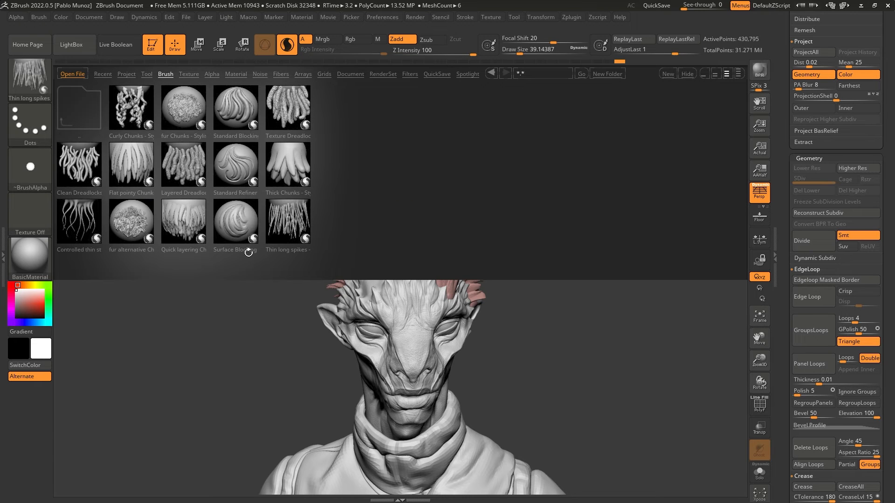
double_click(76, 222)
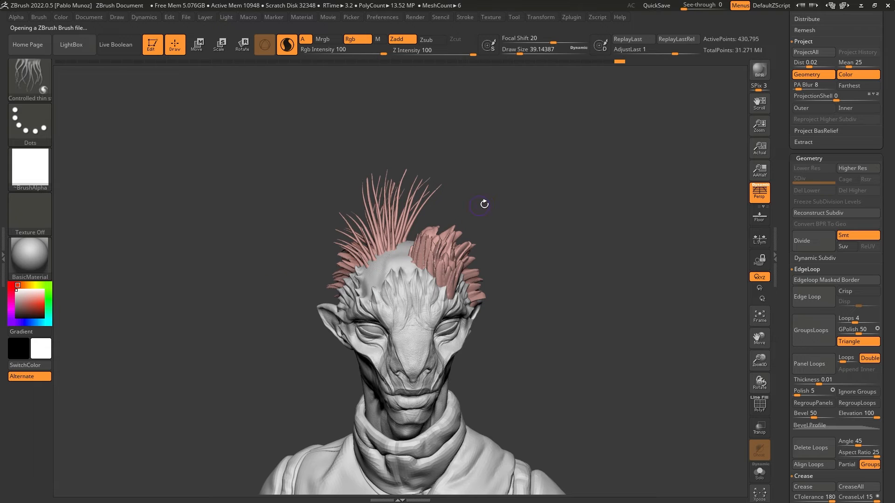
left_click_drag(484, 204, 503, 222)
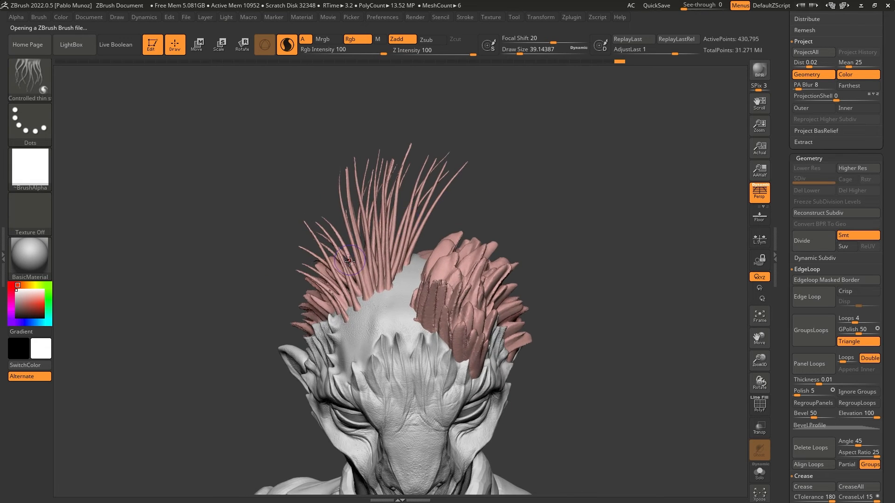
left_click(358, 40)
Try pulling a curved strand from the crown with a Draw Size of about 62.
key("space")
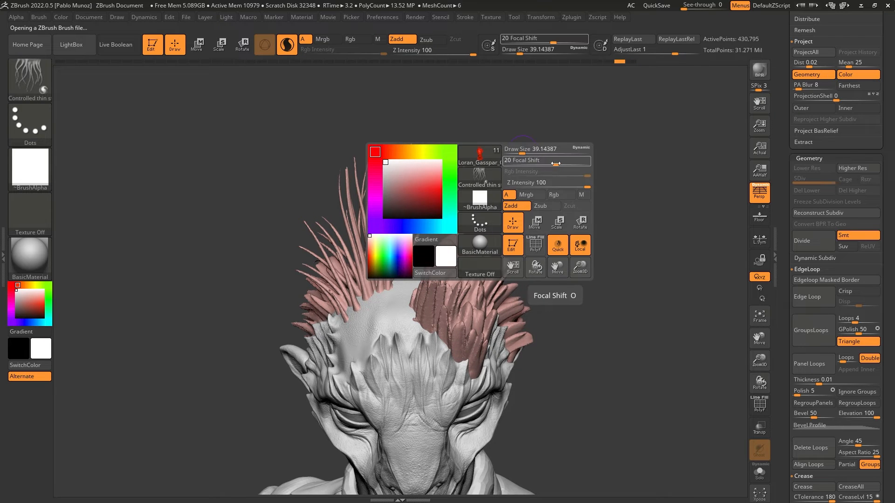
left_click_drag(521, 151, 535, 152)
left_click_drag(408, 278, 429, 240)
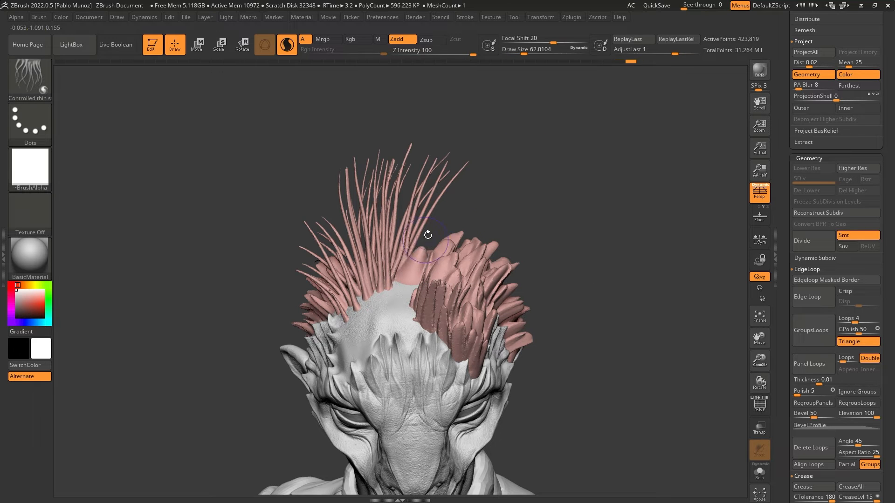
key("ctrl+z")
Set the Draw Size to about 53.79 and pull several long curved strands upward from the front of the crown.
left_click_drag(487, 188, 500, 202)
key("space")
left_click_drag(414, 257, 448, 204)
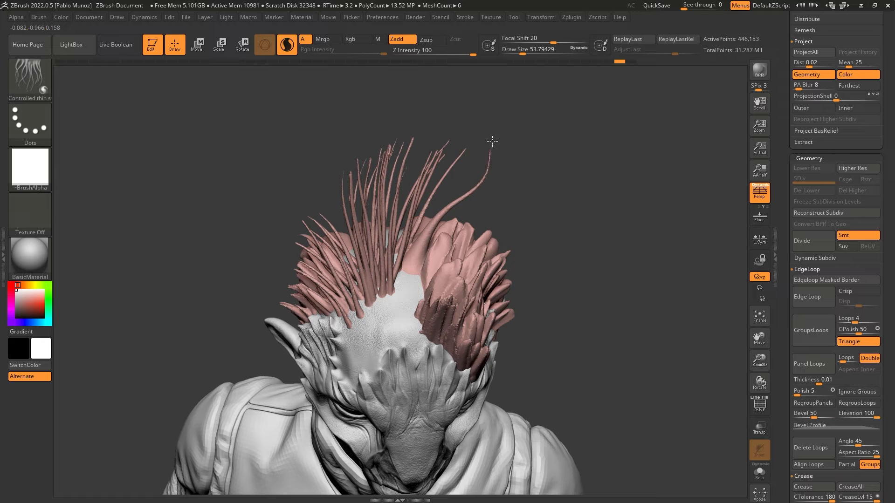
right_click_drag(421, 272, 441, 275)
left_click_drag(414, 283, 471, 232)
left_click_drag(511, 175, 519, 171)
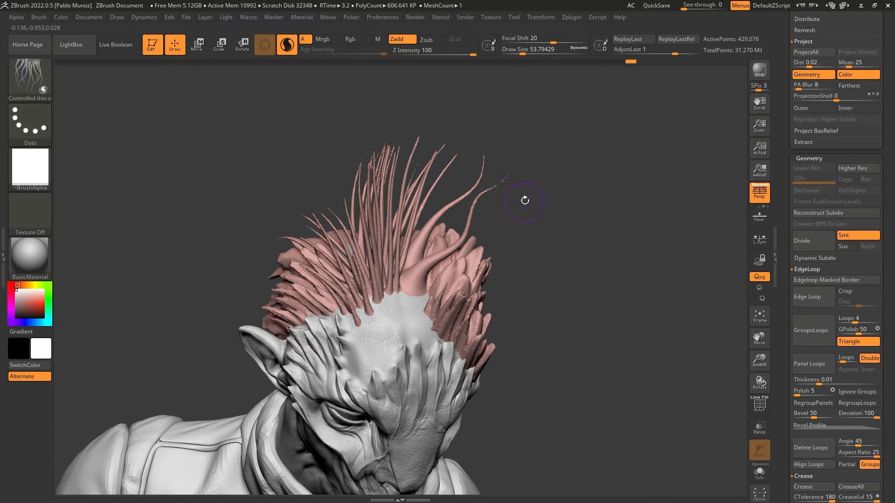
mouse_move(525, 201)
right_mouse_down()
mouse_move(480, 194)
mouse_move(520, 193)
right_mouse_up()
left_click_drag(438, 289, 450, 207)
right_click_drag(513, 153, 406, 144)
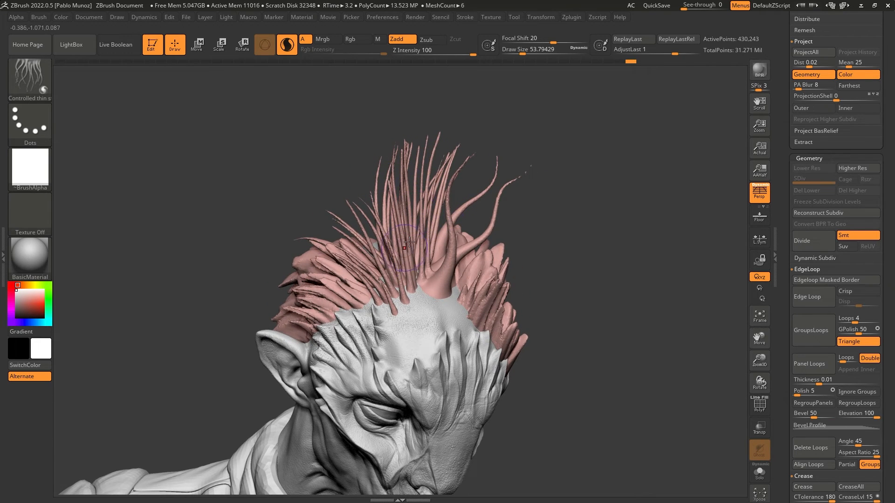
Set the Draw Size to about 46.17 and pull more curved strands from the front crown and one off the back of the head.
left_click_drag(536, 208, 541, 206)
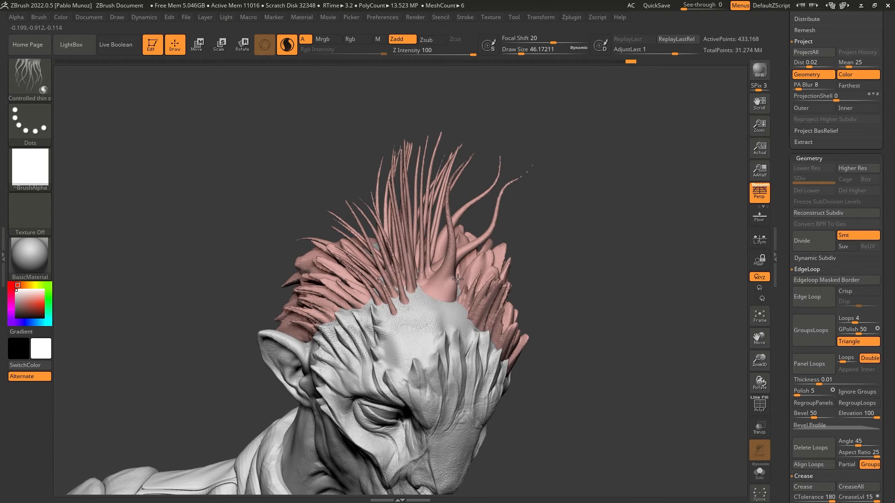
mouse_move(462, 259)
left_mouse_down("shift")
mouse_move(453, 304)
mouse_move(423, 279)
mouse_move(425, 250)
left_mouse_up("shift")
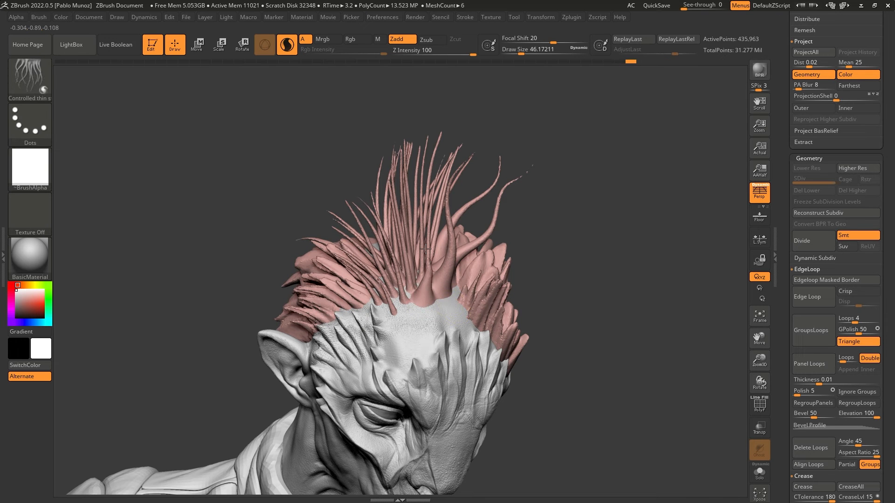
left_click_drag(602, 186, 490, 200)
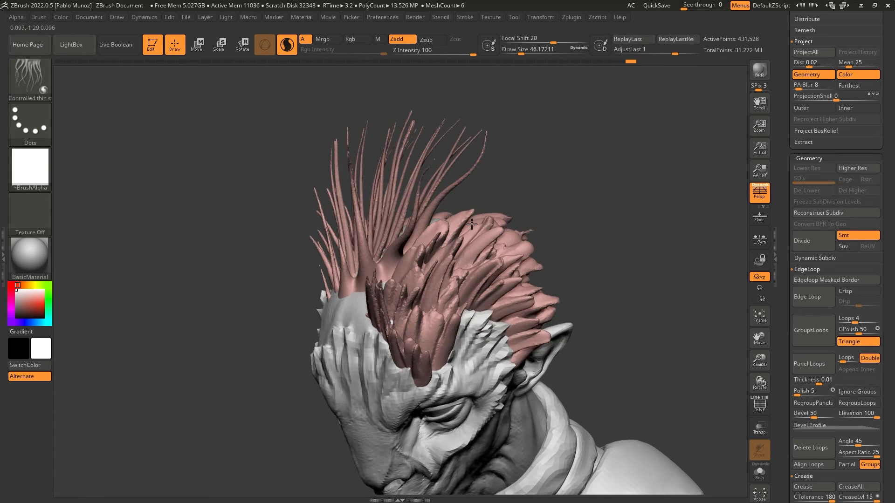
mouse_move(477, 239)
left_mouse_down()
mouse_move(472, 275)
mouse_move(473, 261)
left_mouse_up()
left_click_drag(475, 192, 524, 156)
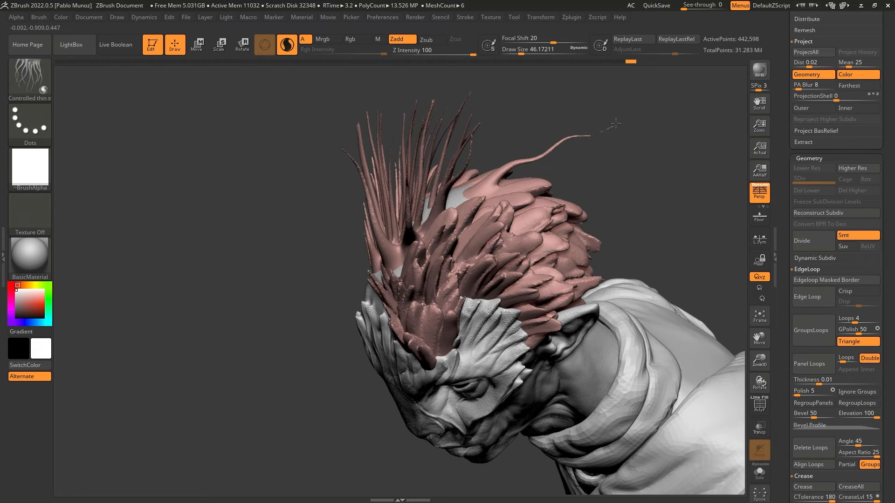
mouse_move(616, 123)
left_mouse_down()
mouse_move(626, 152)
mouse_move(504, 184)
mouse_move(413, 126)
mouse_move(392, 172)
mouse_move(405, 144)
left_mouse_up()
mouse_move(388, 179)
left_mouse_down()
mouse_move(417, 166)
mouse_move(418, 186)
mouse_move(434, 198)
mouse_move(463, 173)
mouse_move(469, 201)
left_mouse_up()
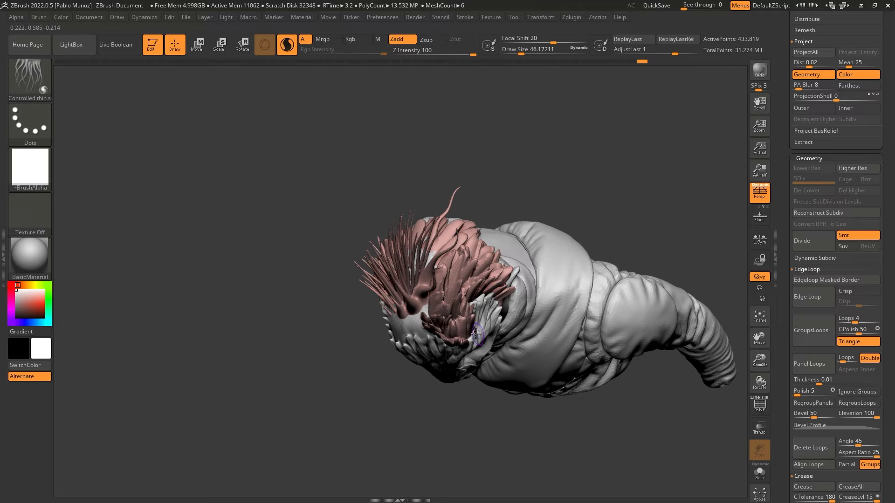
left_click_drag(316, 278, 459, 316)
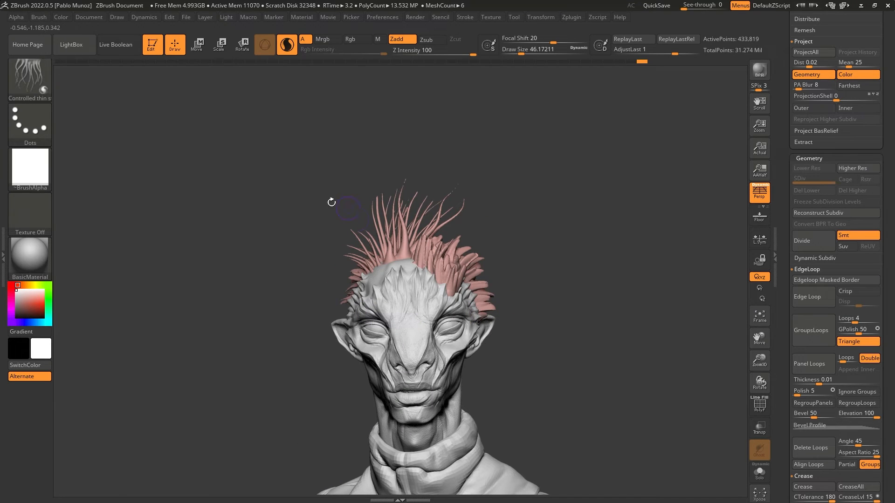
Try pulling spikes over the back of the head with the Thin long spikes brush.
left_click(36, 75)
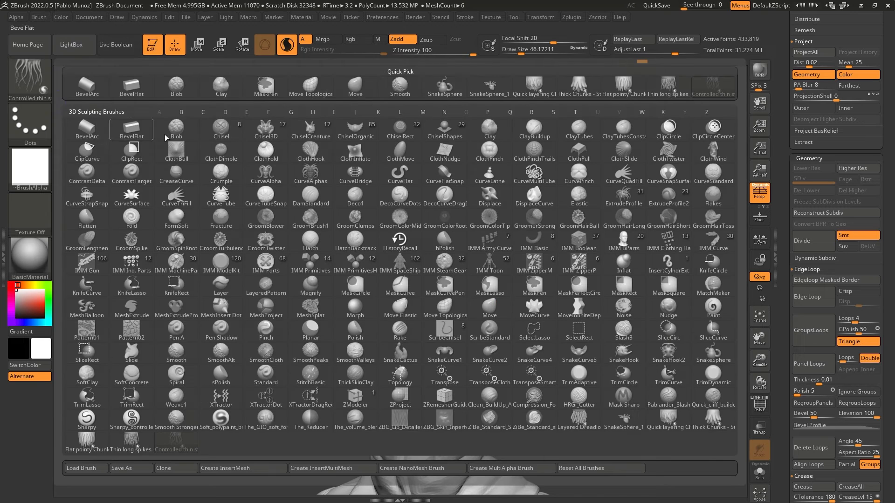
left_click(679, 93)
left_click_drag(477, 207, 338, 272)
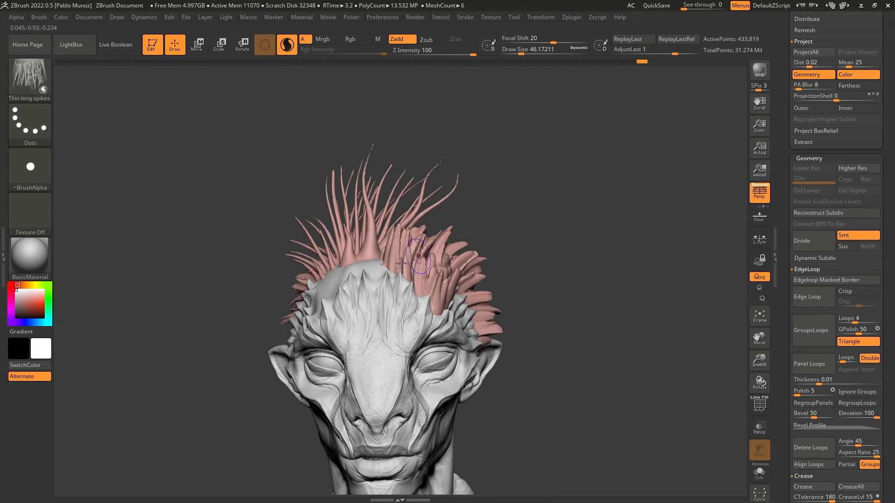
mouse_move(263, 224)
left_mouse_down()
mouse_move(354, 252)
mouse_move(414, 322)
mouse_move(424, 300)
mouse_move(380, 226)
mouse_move(274, 281)
mouse_move(292, 256)
left_mouse_up()
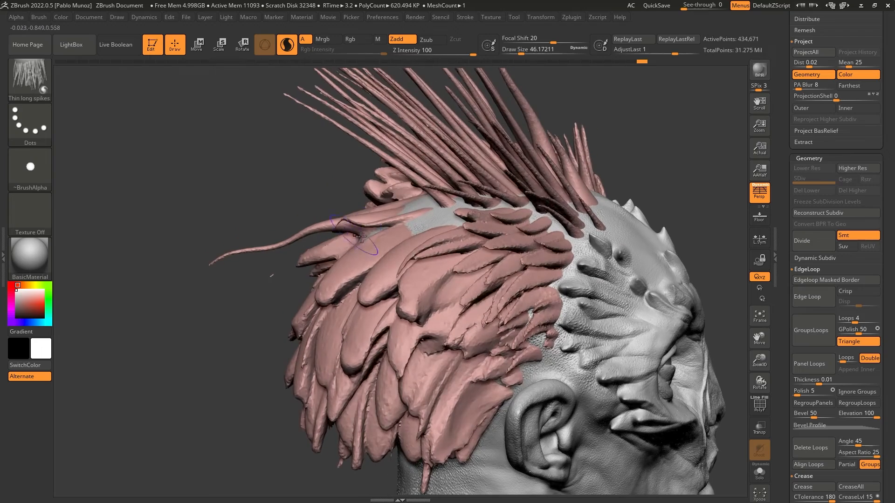
mouse_move(358, 250)
right_mouse_down()
mouse_move(367, 267)
mouse_move(414, 208)
right_mouse_up()
key("ctrl+z")
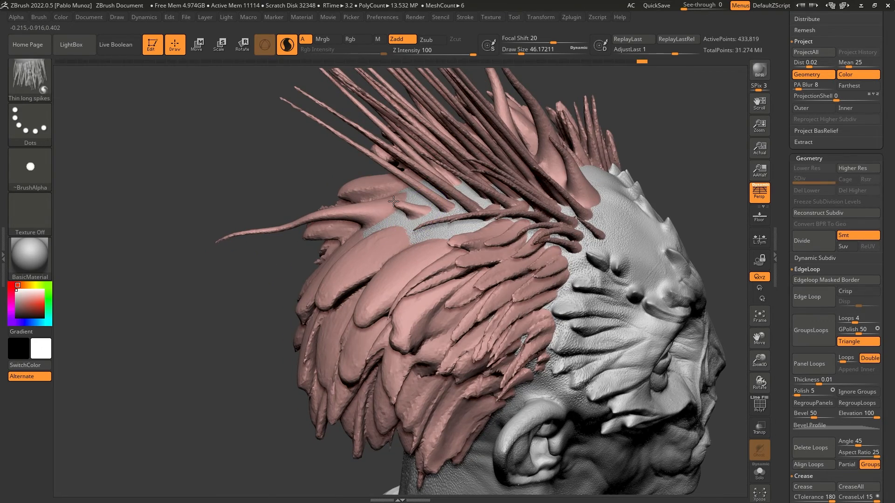
left_click_drag(394, 202, 379, 199)
right_click_drag(326, 207, 386, 223)
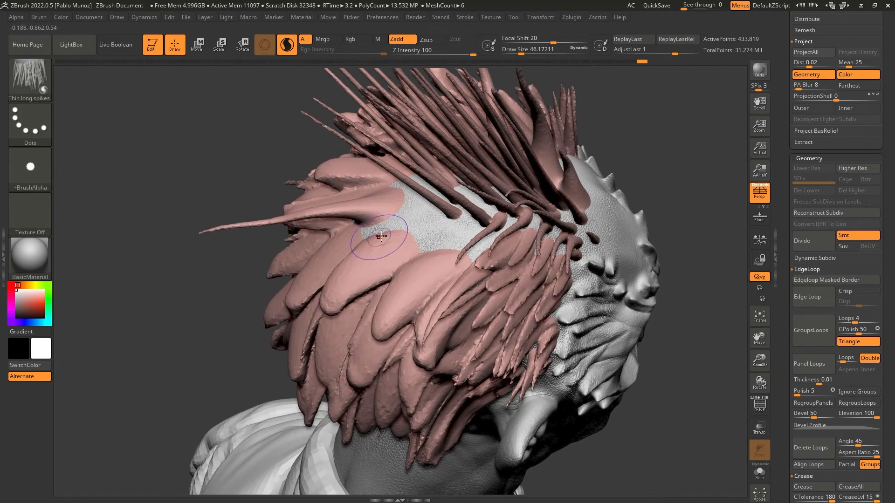
Return to the Controlled thin strands brush and pull another strand backward from the bare scalp at the back of the head.
left_click(29, 77)
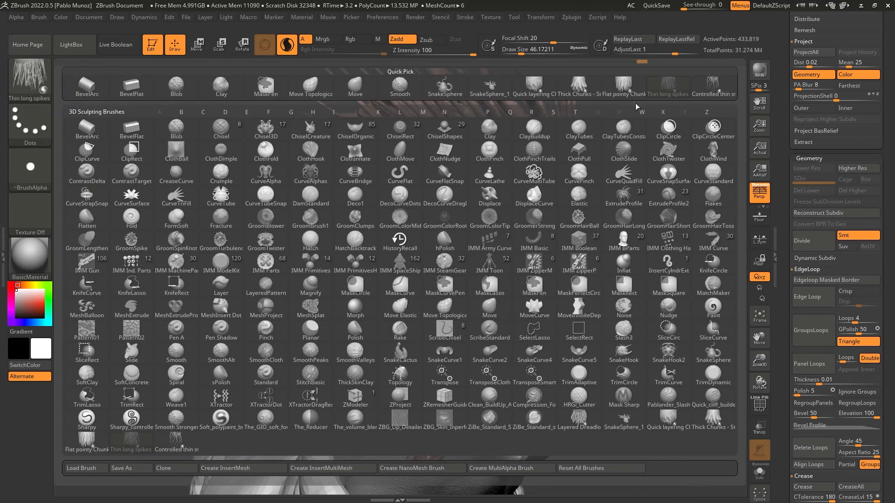
left_click(713, 89)
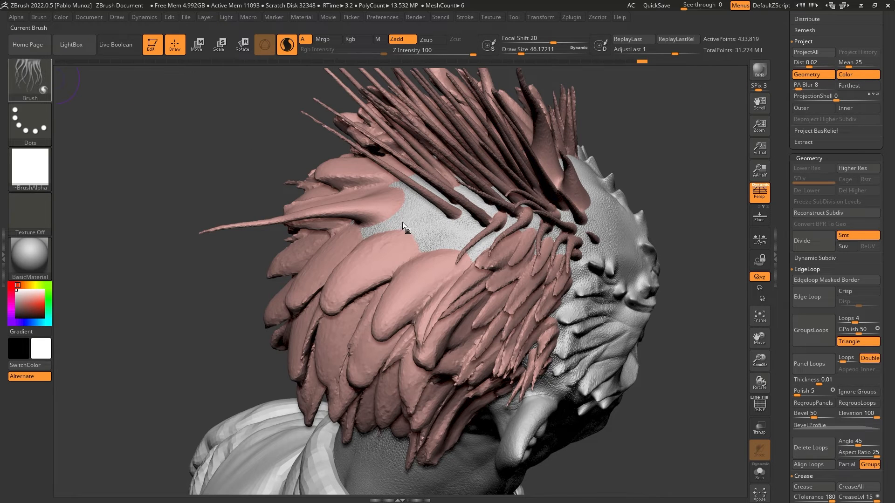
mouse_move(416, 224)
left_mouse_down()
mouse_move(382, 235)
mouse_move(300, 223)
left_mouse_up()
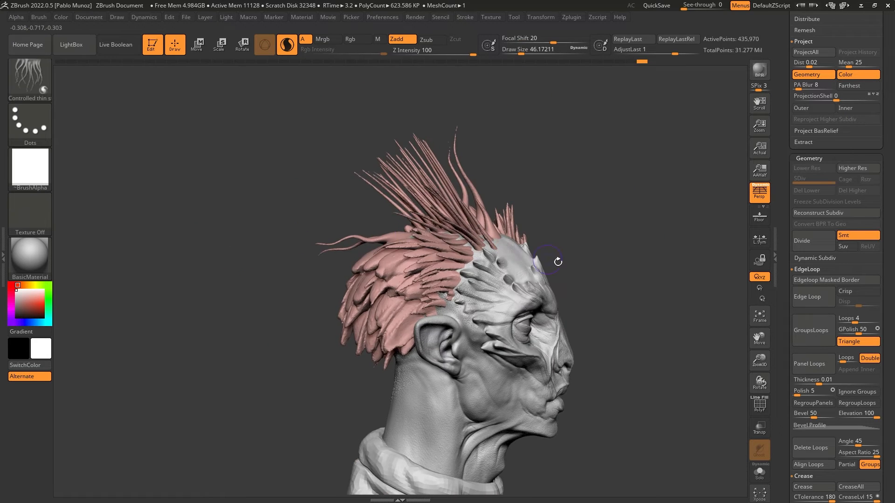
mouse_move(560, 261)
left_mouse_down()
mouse_move(601, 272)
mouse_move(607, 256)
left_mouse_up()
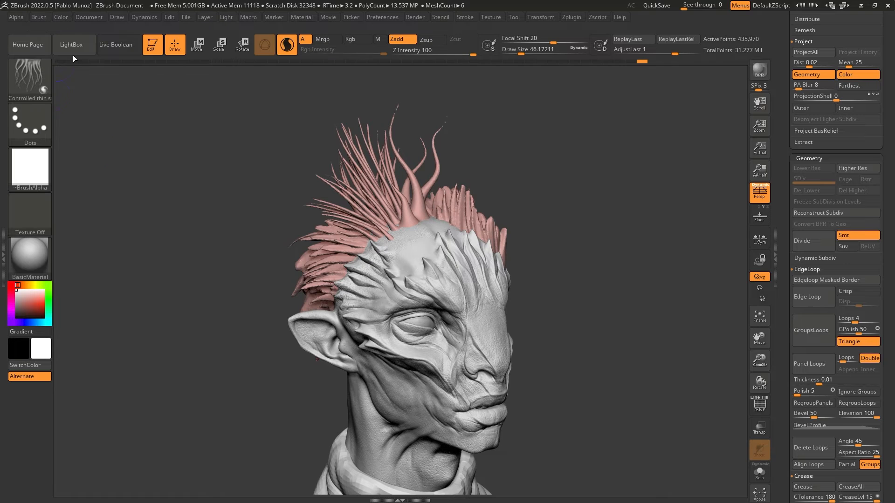
Load the Clean Dreadlocks Chunks - Stylised Hair brush and set its Draw Size to about 34.79.
left_click(71, 53)
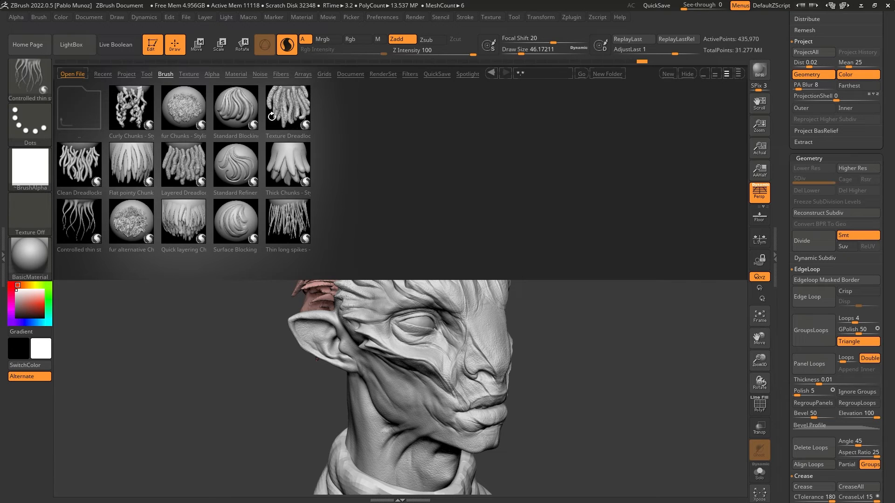
left_click(77, 163)
double_click(77, 164)
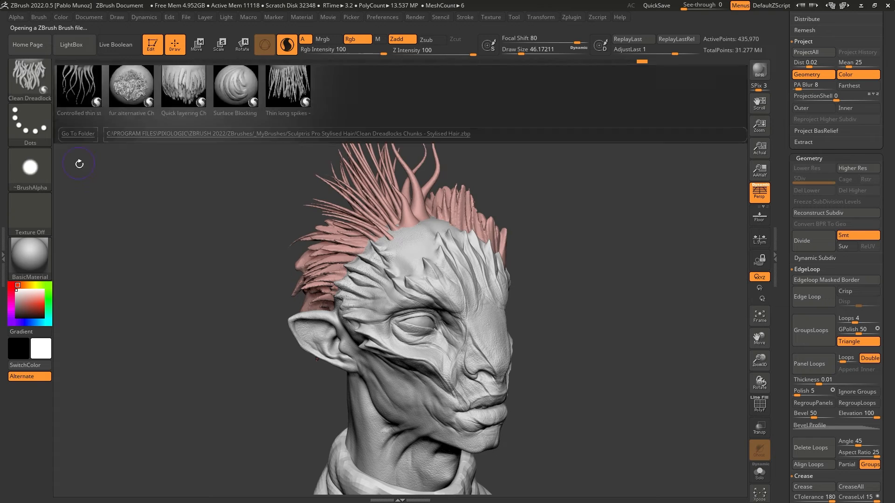
mouse_move(552, 235)
left_mouse_down()
mouse_move(564, 216)
mouse_move(558, 203)
left_mouse_up()
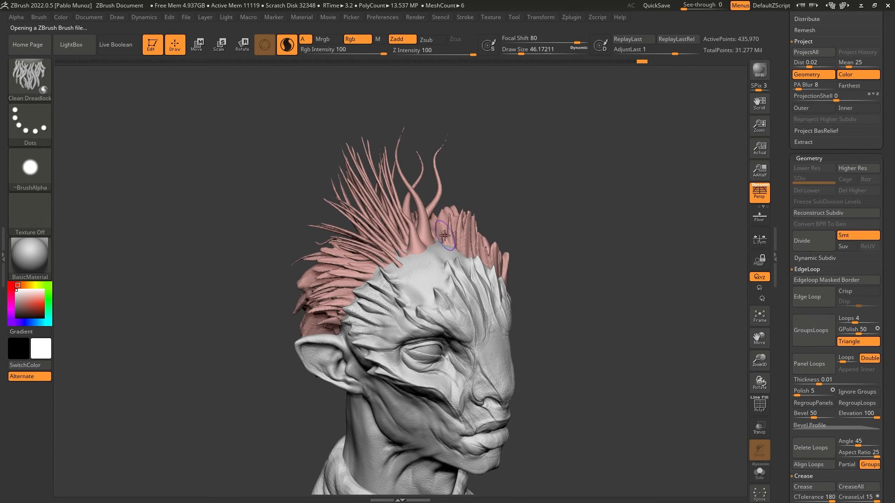
key("space")
mouse_move(510, 179)
left_mouse_down()
mouse_move(488, 179)
mouse_move(508, 161)
left_mouse_up()
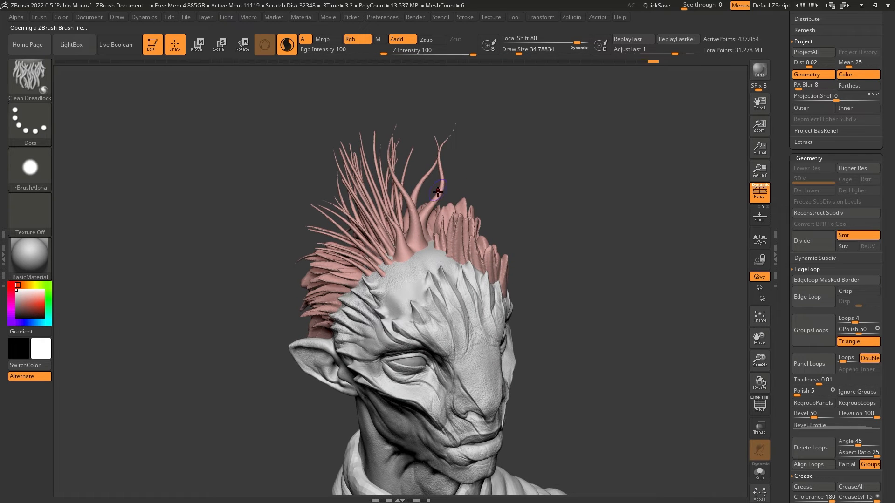
Turn off Rgb colour painting and pull several thick wavy dreadlocks upward from the front of the crown.
left_click_drag(432, 244, 434, 136)
key("ctrl+z")
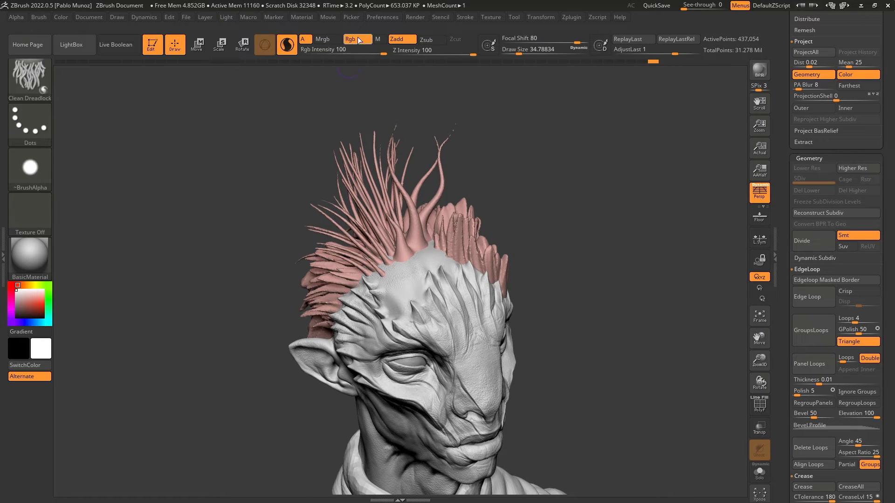
left_click_drag(430, 245, 428, 115)
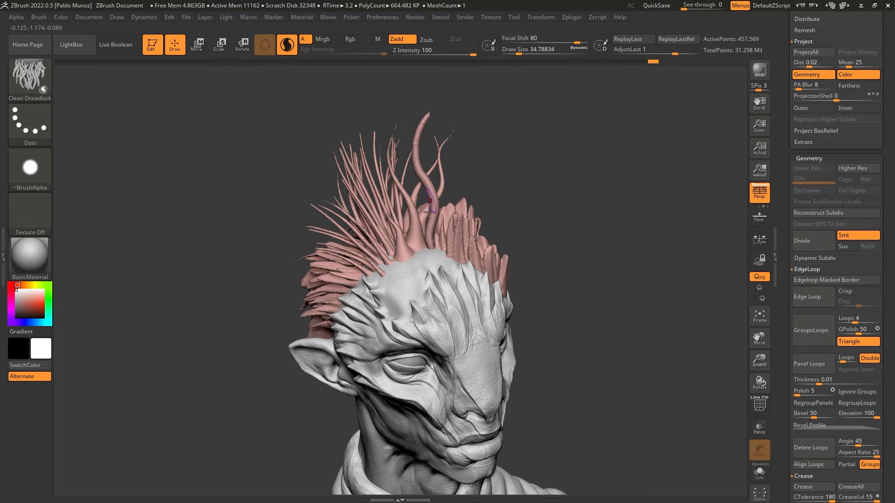
mouse_move(428, 252)
left_mouse_down()
mouse_move(425, 179)
mouse_move(436, 136)
left_mouse_up()
left_click_drag(510, 159, 472, 173)
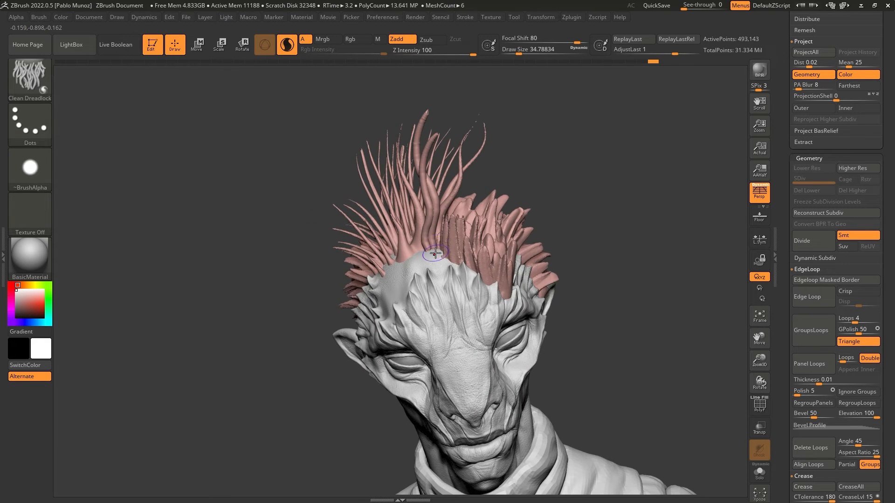
left_click_drag(436, 253, 470, 149)
left_click_drag(436, 251, 492, 154)
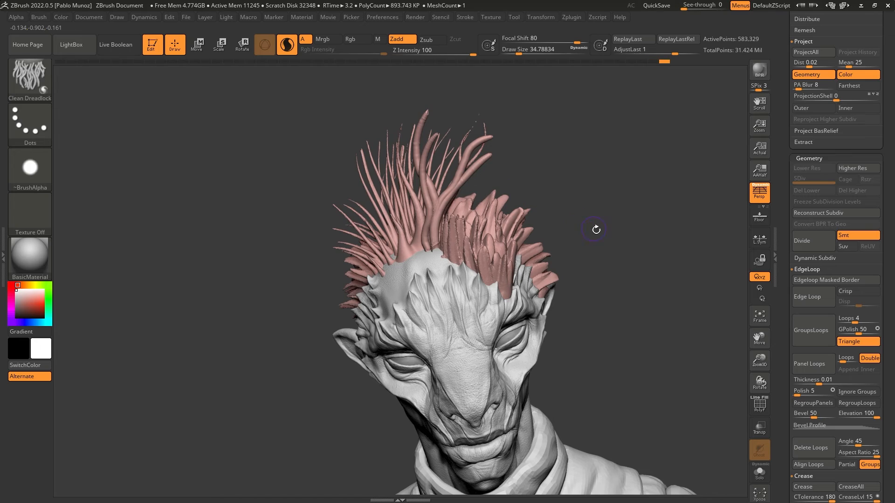
mouse_move(596, 230)
left_mouse_down()
mouse_move(556, 207)
mouse_move(419, 219)
mouse_move(399, 240)
left_mouse_up()
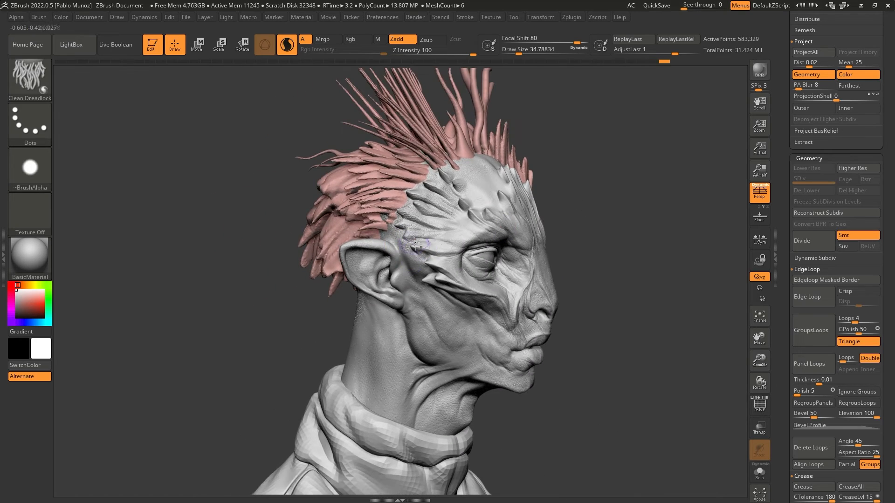
Pull several long dreadlocks downward from the lower back of the head behind the ear.
mouse_move(601, 252)
left_mouse_down()
mouse_move(575, 261)
mouse_move(607, 252)
left_mouse_up()
left_click_drag(394, 232, 297, 320)
left_click_drag(275, 289, 388, 261)
mouse_move(375, 230)
left_mouse_down()
mouse_move(304, 318)
mouse_move(375, 273)
left_mouse_up()
left_click_drag(380, 260, 327, 356)
left_click_drag(360, 270, 290, 371)
mouse_move(330, 278)
left_mouse_down()
mouse_move(281, 357)
mouse_move(272, 346)
left_mouse_up()
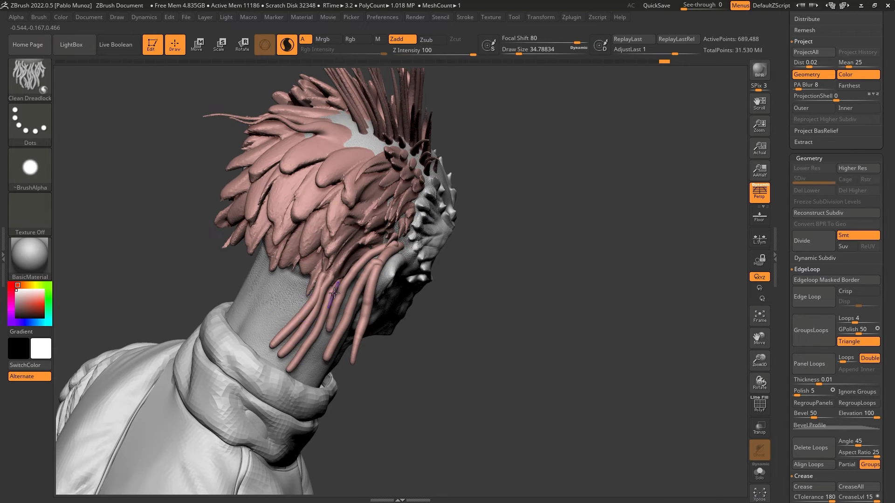
right_click_drag(334, 293, 362, 294)
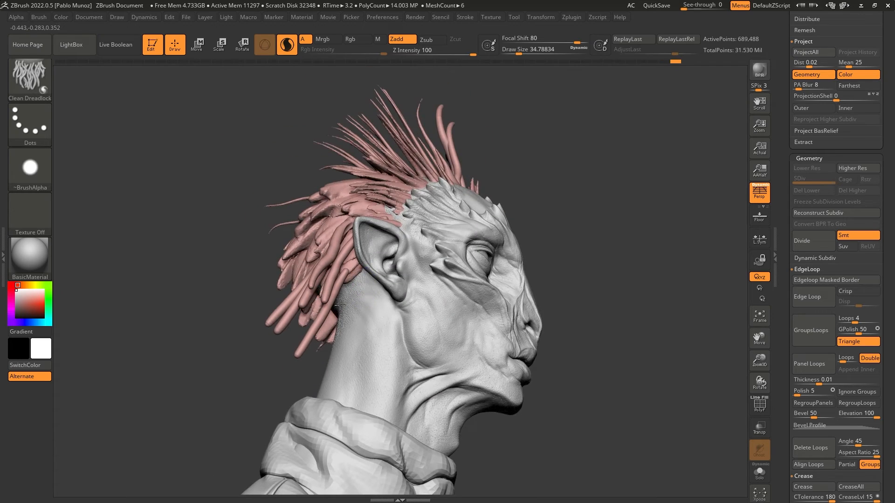
left_click_drag(340, 306, 314, 354)
right_click_drag(327, 329, 294, 322)
right_click_drag(400, 224, 416, 177, "alt")
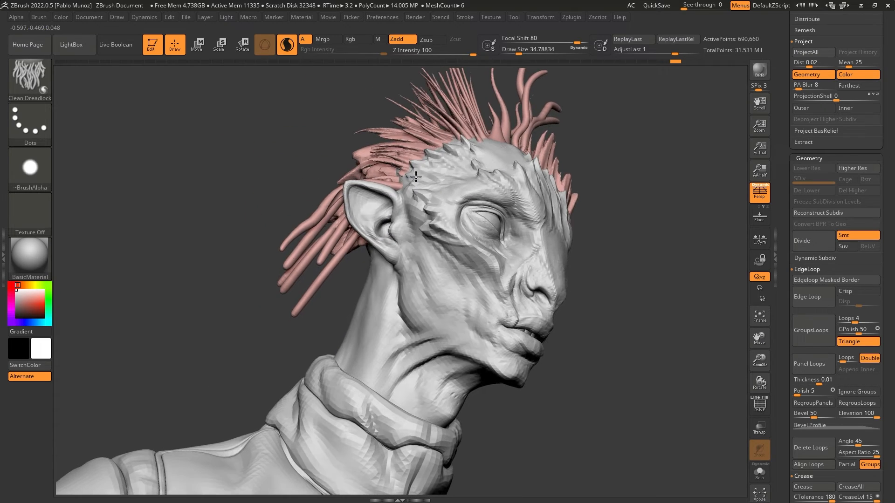
Isolate the hair mesh, pull three long dreadlocks down from behind the jaw toward the neck, and show all meshes again.
left_click(760, 472)
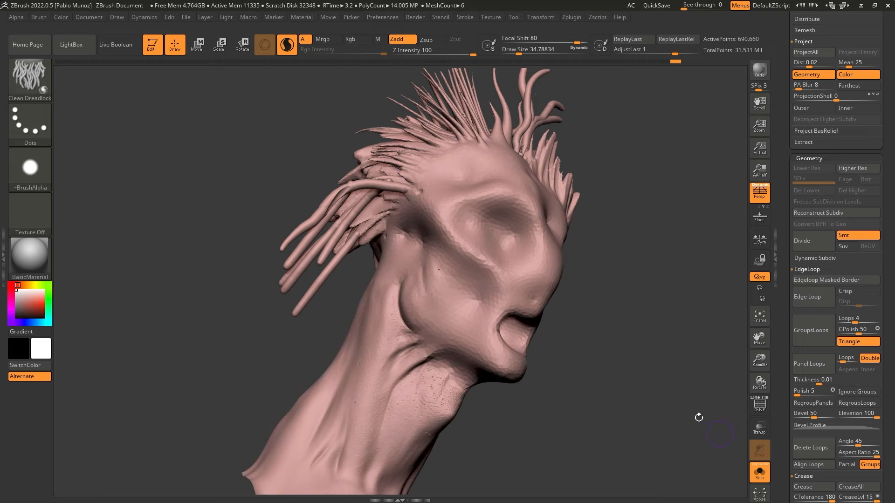
right_click_drag(386, 228, 392, 227)
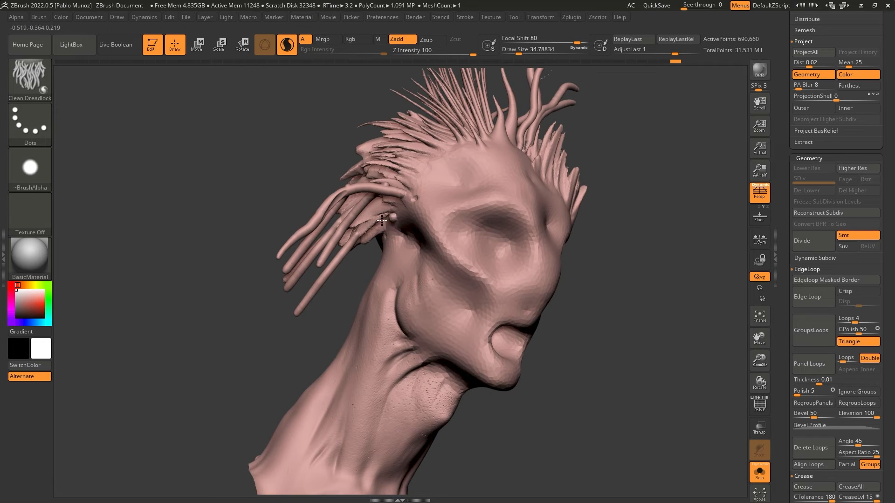
mouse_move(382, 221)
left_mouse_down()
mouse_move(320, 324)
mouse_move(342, 298)
mouse_move(334, 318)
left_mouse_up()
mouse_move(394, 239)
left_mouse_down()
mouse_move(372, 259)
mouse_move(318, 360)
mouse_move(337, 331)
left_mouse_up()
mouse_move(395, 240)
left_mouse_down()
mouse_move(366, 284)
mouse_move(336, 395)
left_mouse_up()
left_click(755, 465)
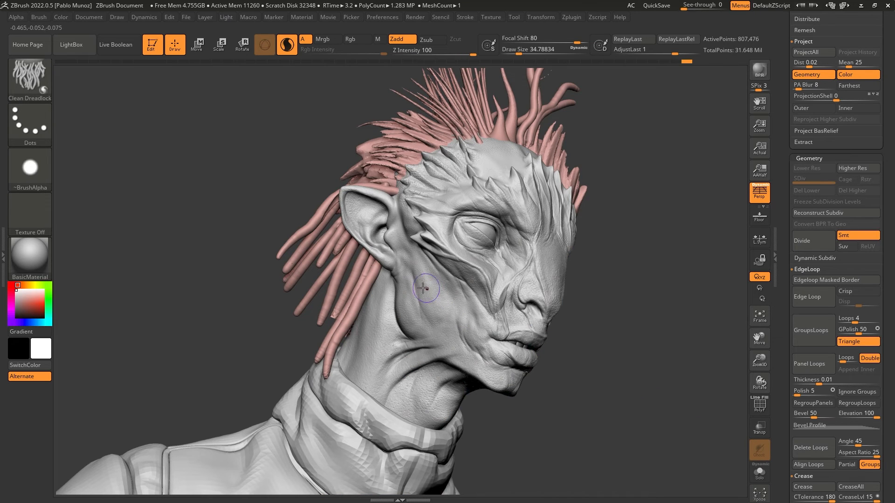
Pull more dreadlocks backward from the temple over the top of the ear, redoing one of the strokes.
mouse_move(373, 296)
right_mouse_down()
mouse_move(303, 285)
mouse_move(354, 261)
right_mouse_up()
left_click_drag(344, 197, 284, 206)
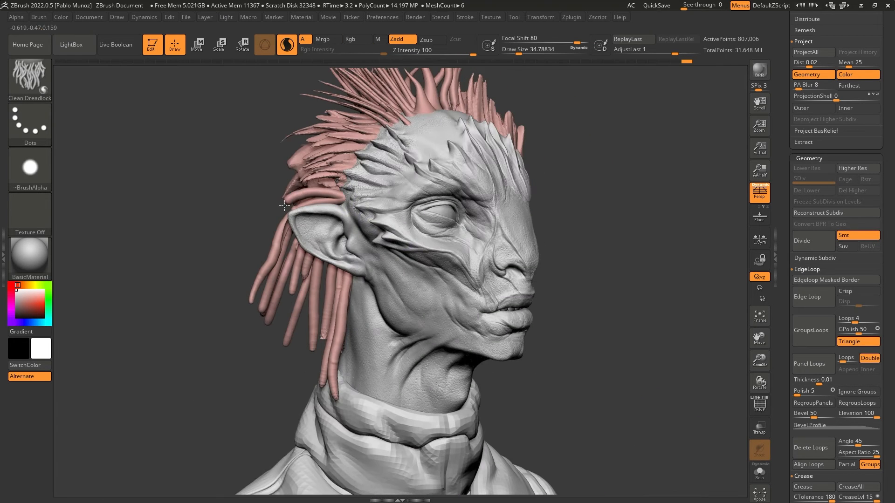
mouse_move(284, 206)
right_mouse_down()
mouse_move(303, 203)
mouse_move(292, 197)
right_mouse_up()
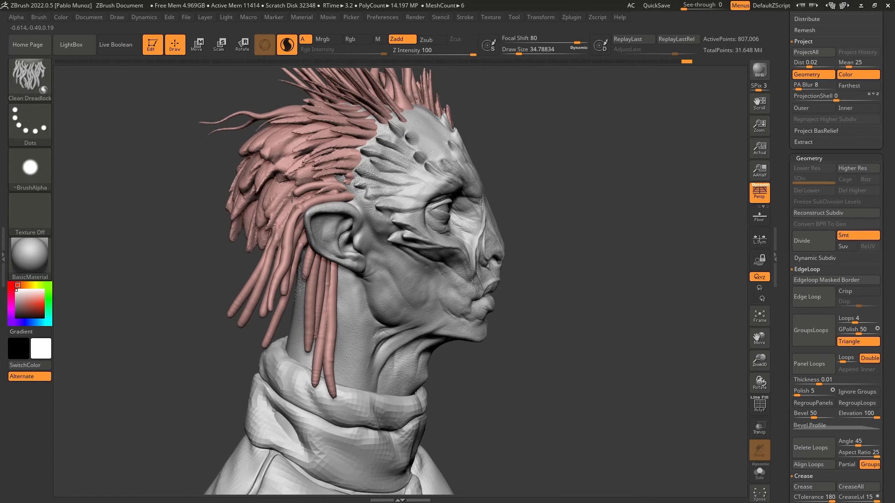
left_click_drag(292, 197, 275, 262)
mouse_move(347, 186)
left_mouse_down()
mouse_move(319, 181)
mouse_move(255, 246)
left_mouse_up()
key("ctrl+z")
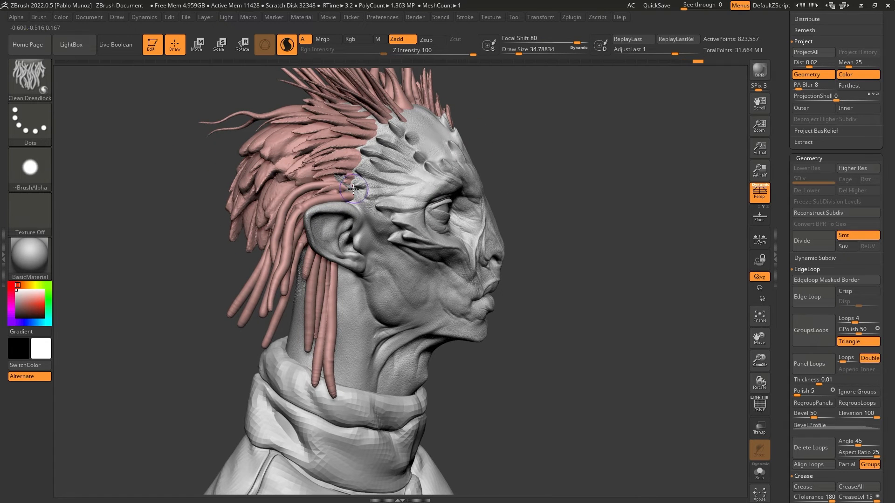
mouse_move(348, 187)
left_mouse_down()
mouse_move(292, 207)
mouse_move(279, 228)
left_mouse_up()
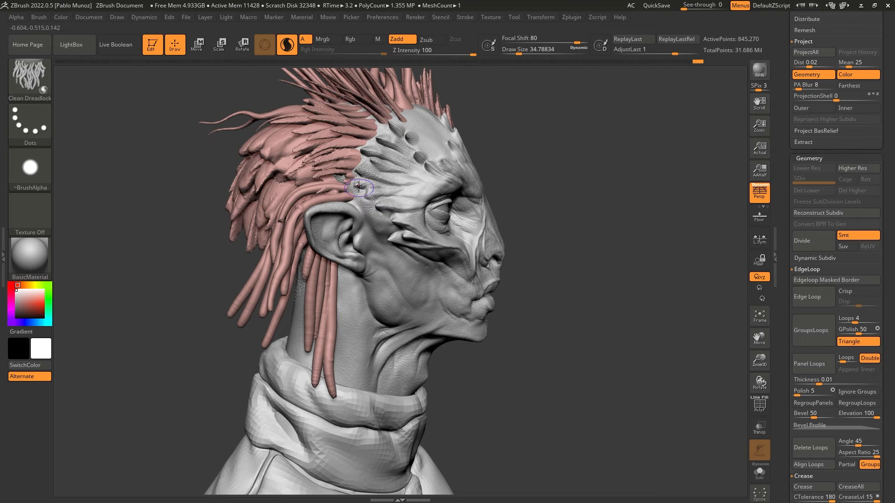
mouse_move(358, 187)
left_mouse_down()
mouse_move(294, 194)
mouse_move(278, 224)
left_mouse_up()
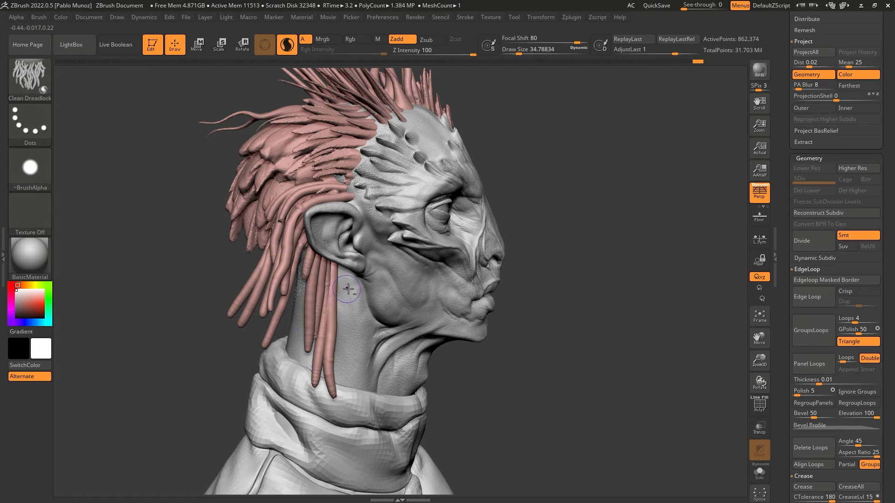
right_click_drag(348, 292, 550, 221)
left_click_drag(351, 263, 362, 318)
key("ctrl")
key("ctrl+z")
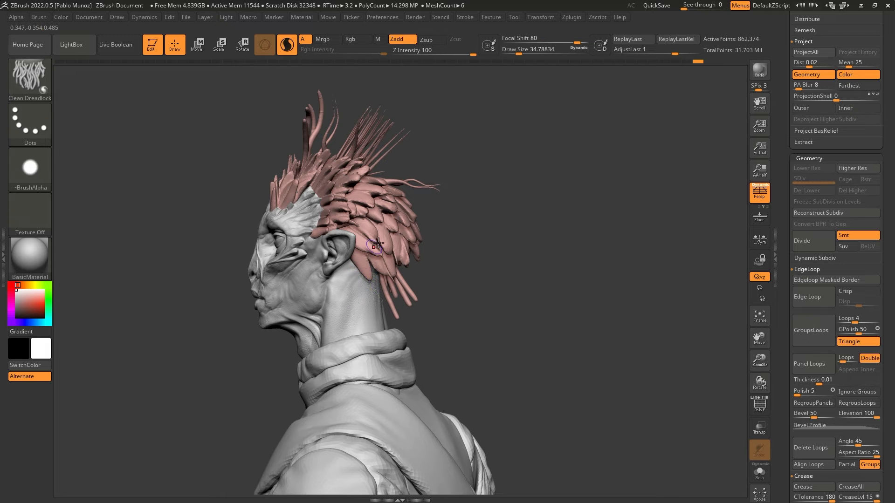
Isolate the hair mesh and pull the first dreadlocks down the neck from behind the ear area on the opposite side.
left_click_drag(735, 444, 519, 305)
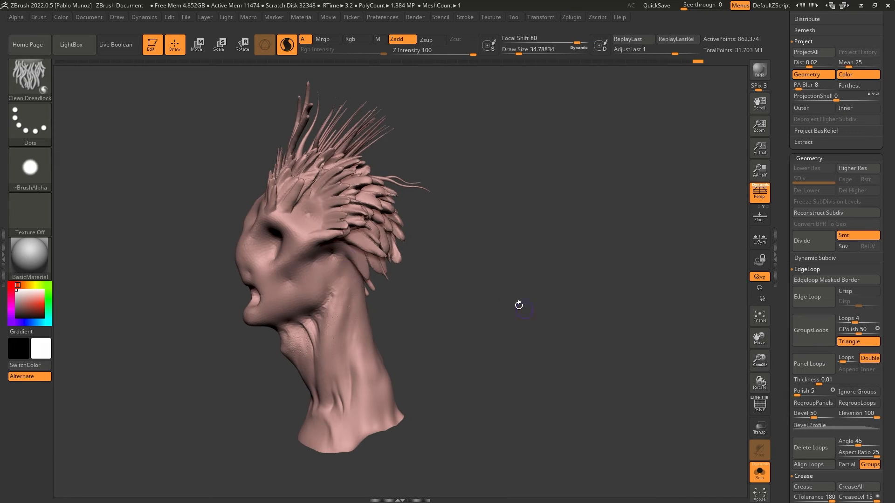
left_click_drag(342, 252, 397, 368)
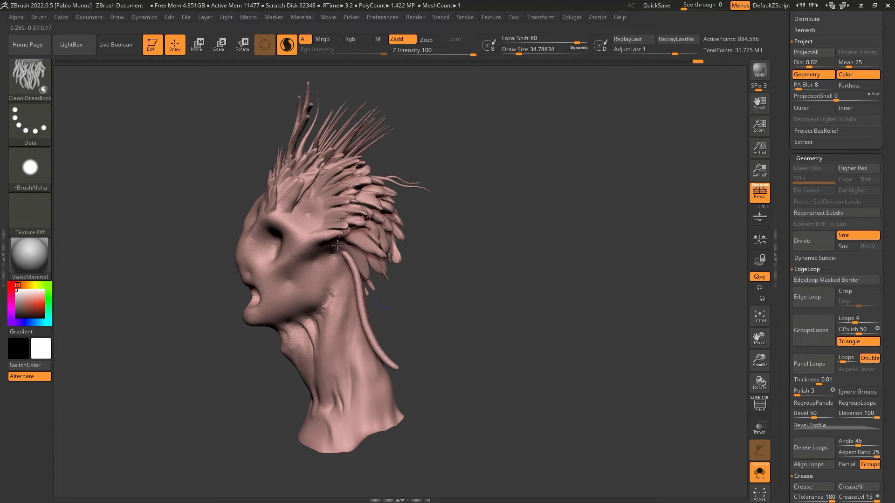
mouse_move(337, 245)
left_mouse_down()
mouse_move(383, 330)
mouse_move(400, 342)
left_mouse_up()
left_click_drag(427, 343, 454, 340)
left_click_drag(338, 261, 378, 342)
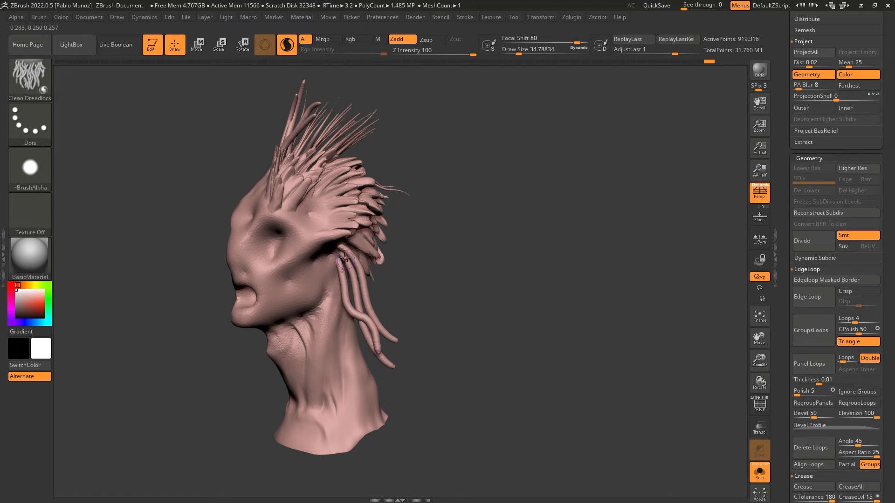
left_click_drag(344, 259, 373, 328)
Add more curved dreadlocks behind that side's ear area and show the whole character again.
left_click_drag(406, 297, 375, 286)
left_click_drag(352, 258, 389, 350)
left_click_drag(373, 263, 409, 352)
left_click_drag(452, 291, 494, 269)
left_click_drag(354, 247, 410, 299)
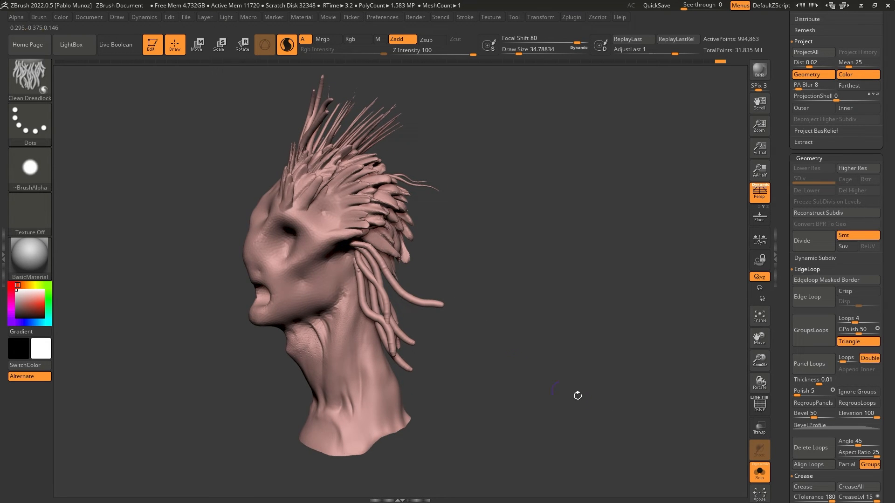
left_click(760, 472)
mouse_move(494, 323)
left_mouse_down()
mouse_move(570, 323)
mouse_move(504, 307)
mouse_move(596, 326)
left_mouse_up()
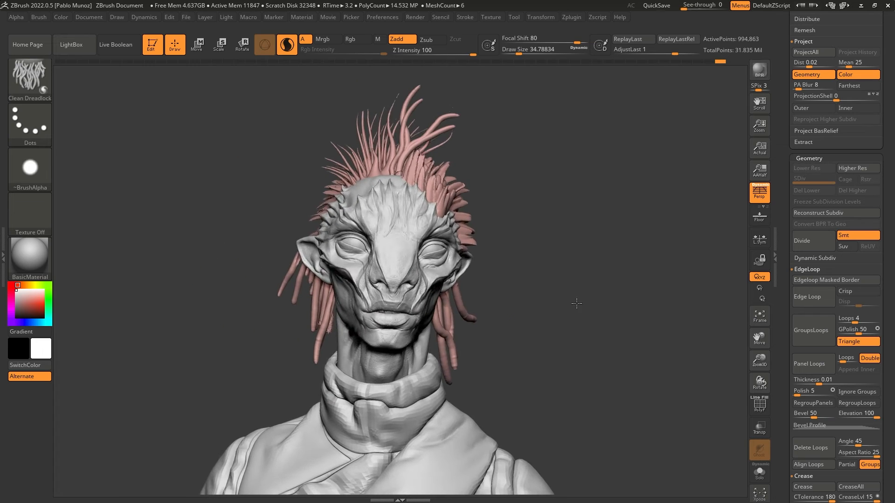
left_click_drag(527, 305, 560, 314)
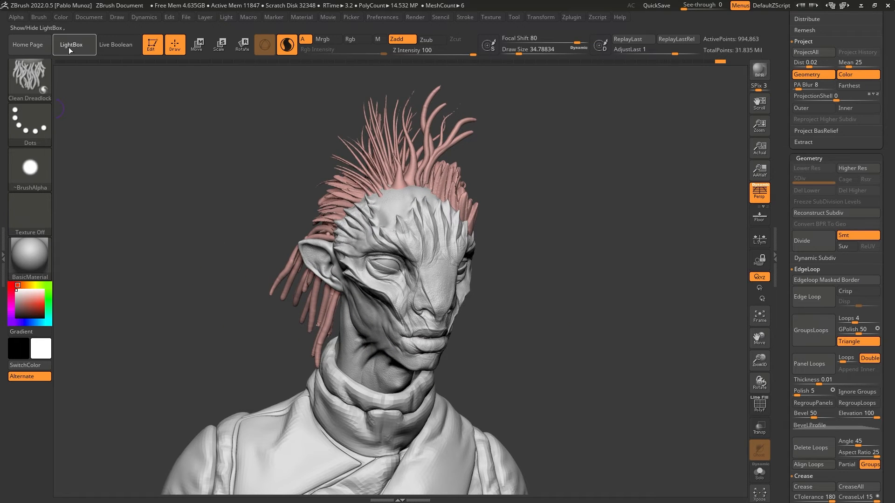
Load the Layered Dreadlocks brush and pull one thick ridged dreadlock upward from the front of the crown.
left_click(70, 45)
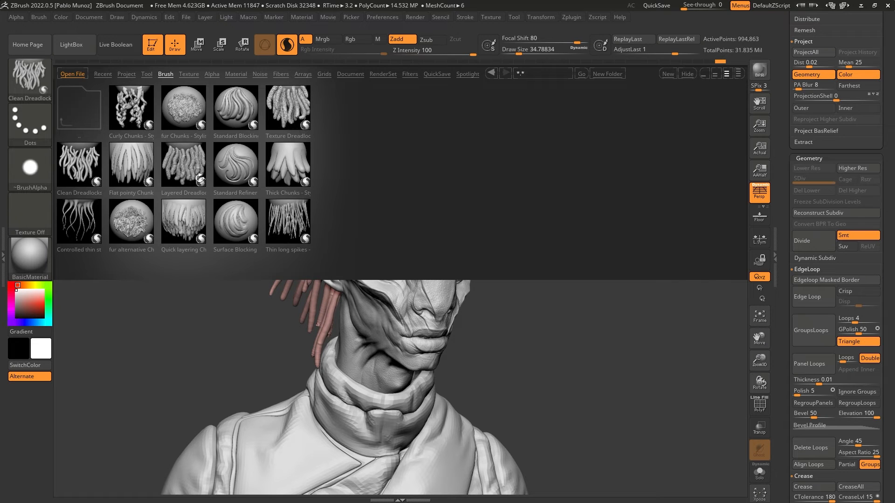
left_click(298, 117)
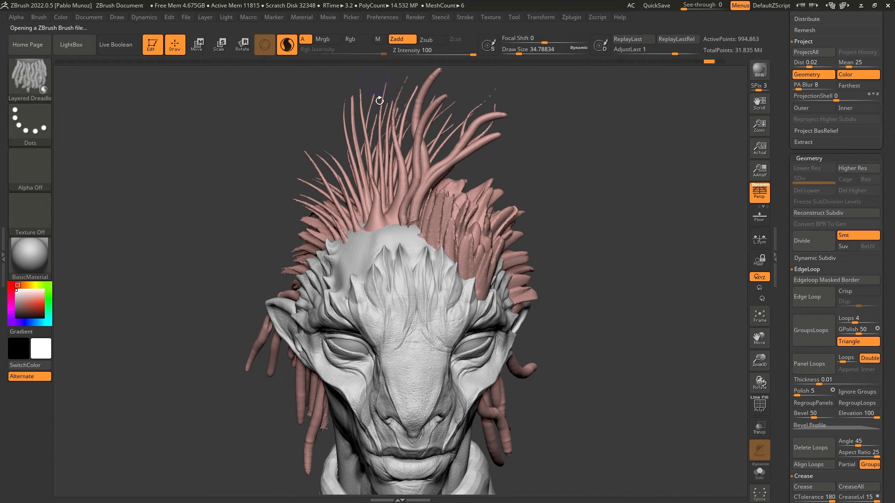
left_click(760, 474)
left_click(760, 473)
left_click_drag(392, 240, 391, 88)
right_click_drag(391, 181, 400, 183)
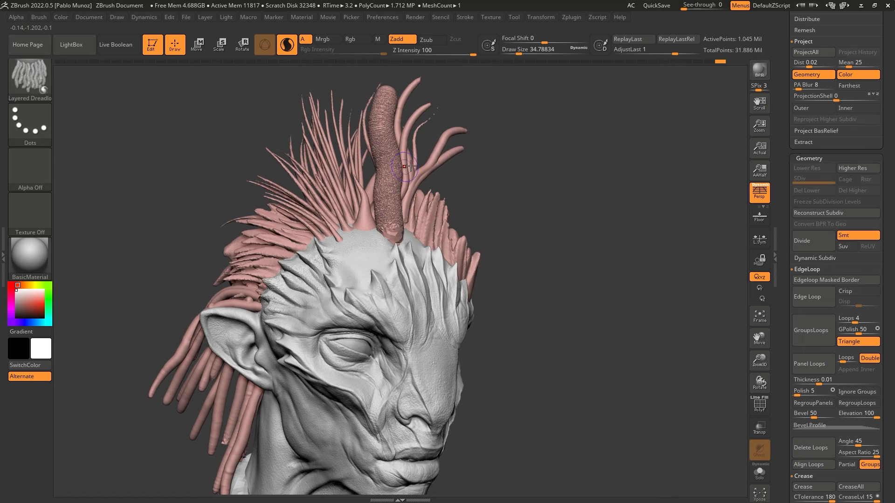
Pull five more thick layered dreadlocks upward along the front hairline on both sides of the first one.
right_click_drag(504, 171, 442, 217, "alt")
mouse_move(375, 280)
left_mouse_down()
mouse_move(360, 166)
mouse_move(376, 119)
left_mouse_up()
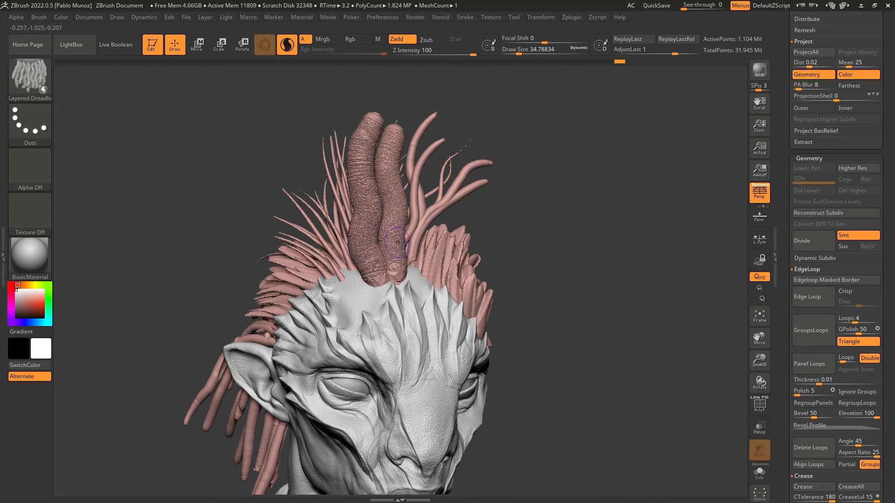
right_click_drag(400, 244, 417, 247)
mouse_move(356, 278)
left_mouse_down()
mouse_move(313, 200)
mouse_move(317, 122)
left_mouse_up()
mouse_move(367, 283)
left_mouse_down()
mouse_move(342, 201)
mouse_move(348, 122)
left_mouse_up()
right_click_drag(368, 173, 389, 177)
left_click_drag(348, 287, 261, 144)
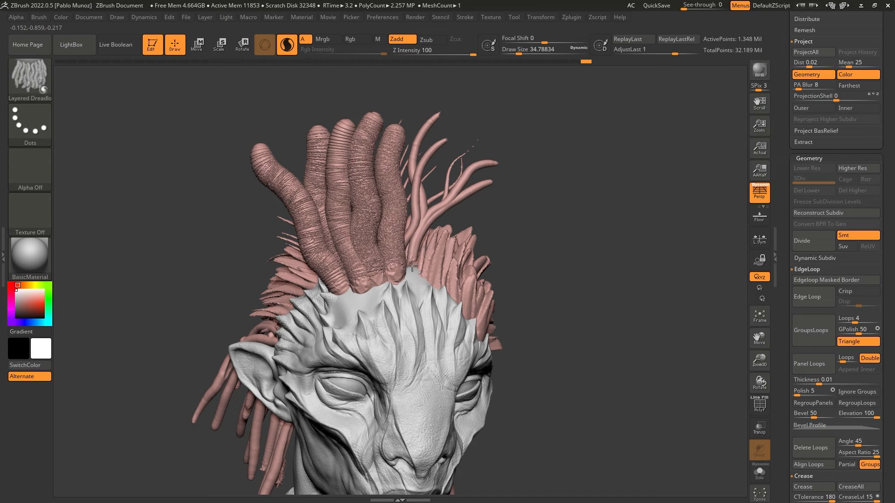
left_click_drag(413, 276, 417, 225)
right_click_drag(451, 235, 409, 236)
mouse_move(390, 286)
left_mouse_down()
mouse_move(391, 252)
mouse_move(441, 120)
left_mouse_up()
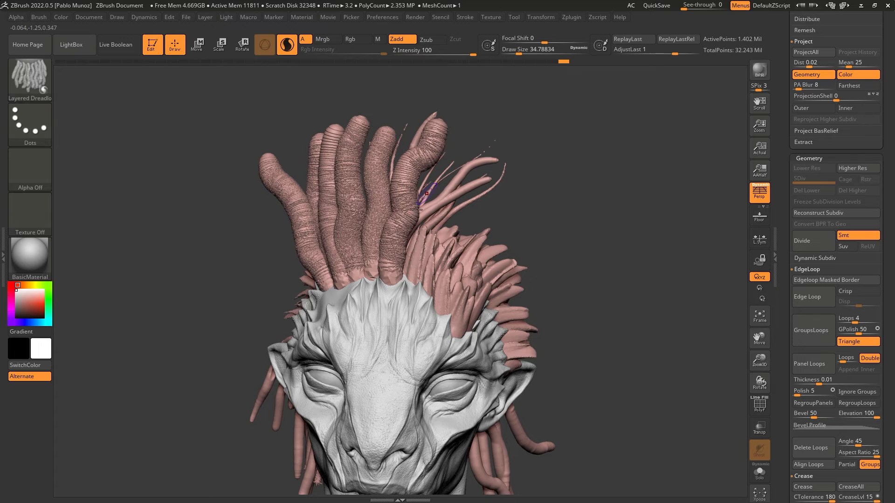
Try smoothing a thick layered dreadlock, undo it, and roll the history back to before the layered and latest side dreadlocks.
key("shift")
left_click_drag(355, 216, 361, 200, "shift")
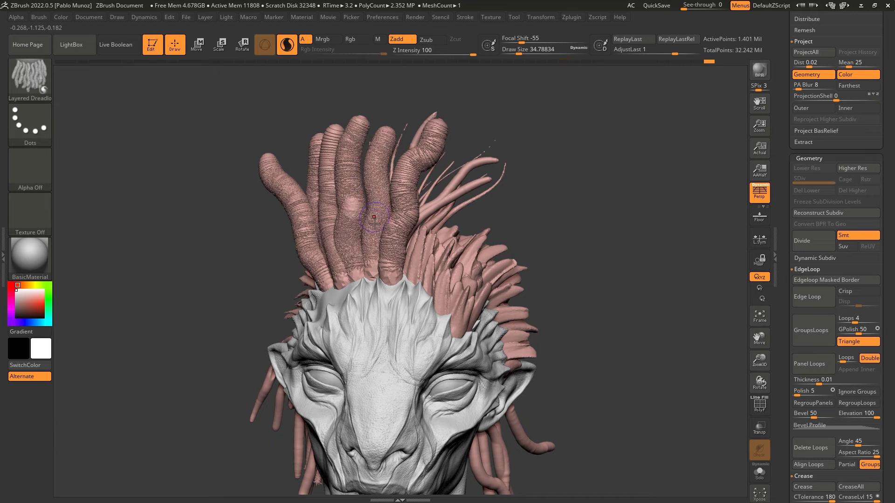
key("ctrl+z")
left_click_drag(555, 185, 580, 202)
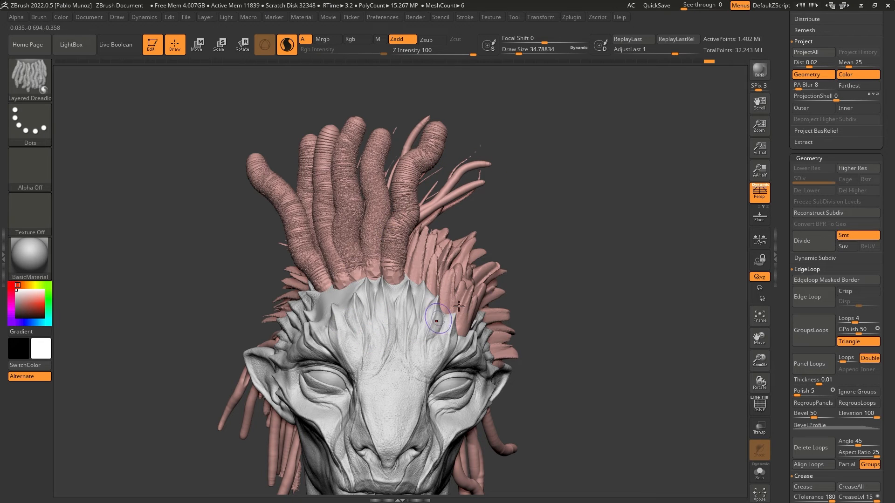
left_click_drag(709, 61, 583, 80)
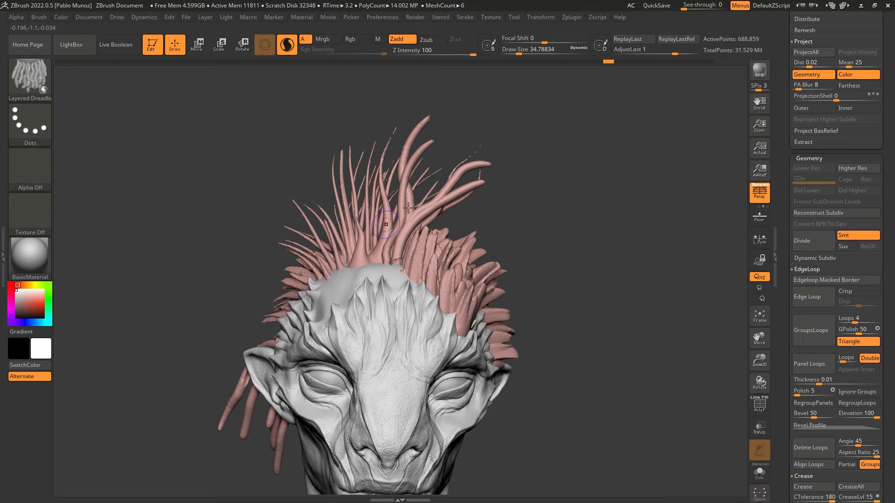
left_click(65, 52)
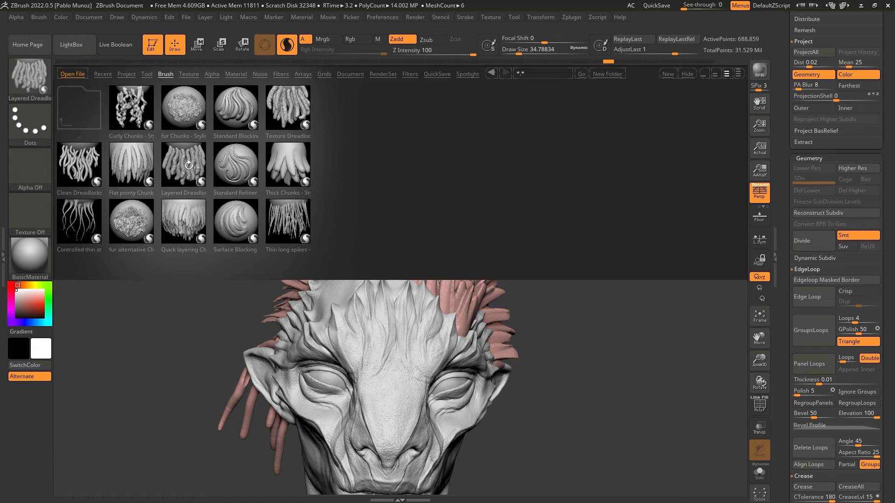
double_click(194, 163)
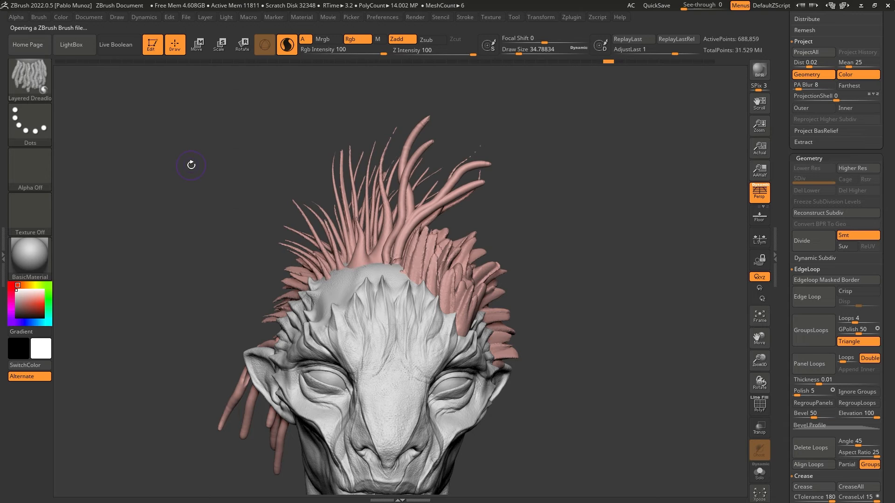
left_click(35, 79)
Load the Texture Dreadlocks brush with Rgb off, pull a thick dreadlock upward from the front hairline, and accept discarding the newer undo history.
left_click(90, 50)
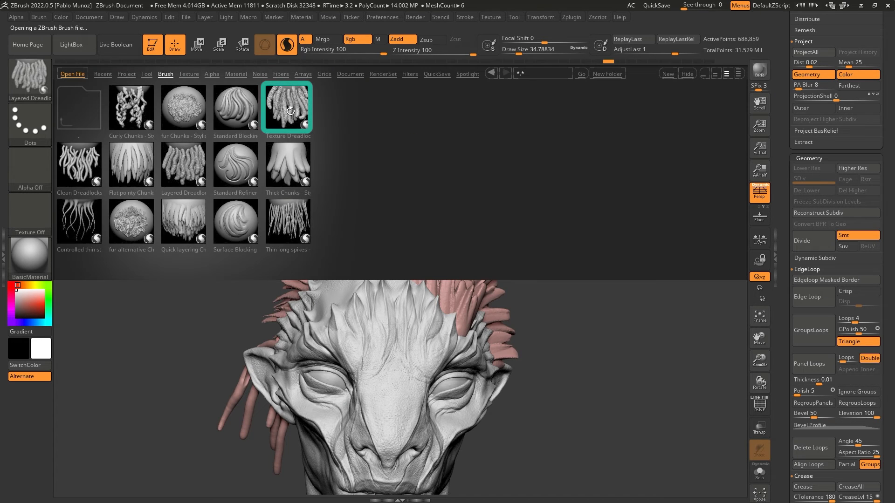
double_click(290, 116)
mouse_move(363, 271)
left_mouse_down()
mouse_move(347, 257)
mouse_move(334, 208)
left_mouse_up()
left_click(347, 249)
key("ctrl+z")
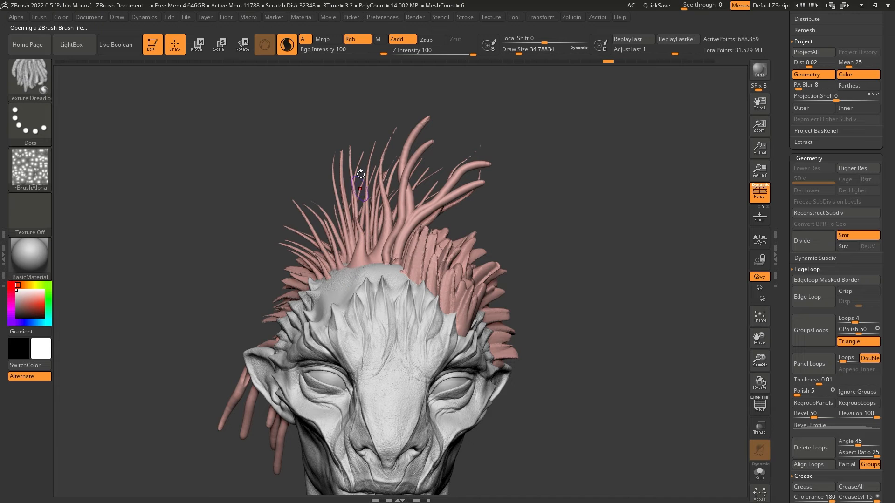
left_click_drag(344, 271, 308, 125)
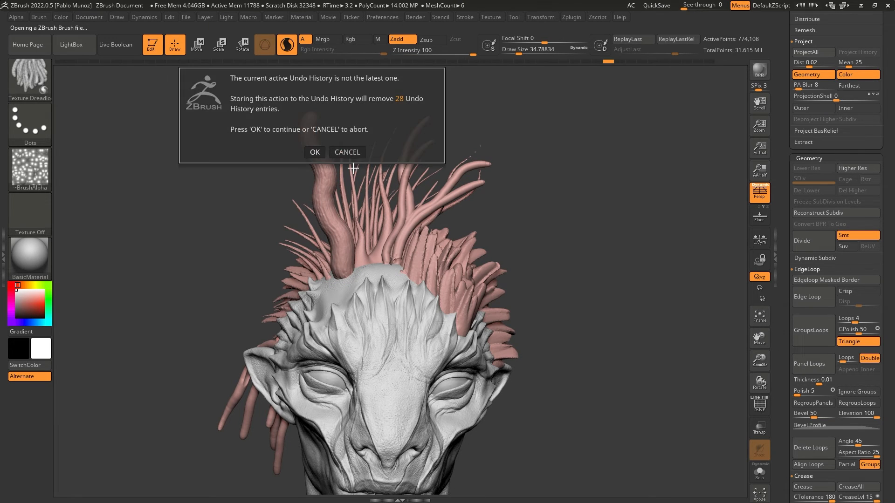
left_click(313, 149)
Pull a second, thinner textured dreadlock upward from the hairline, on the ear side of the thick one.
left_click(43, 89)
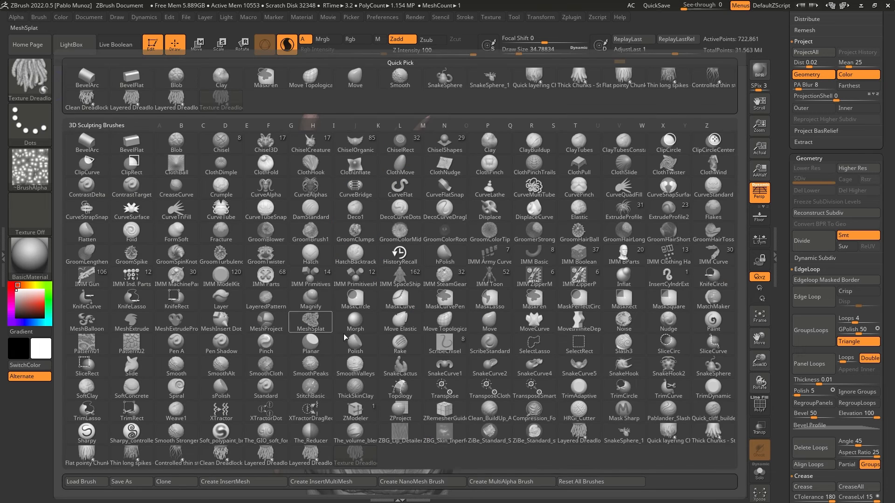
left_click(396, 374)
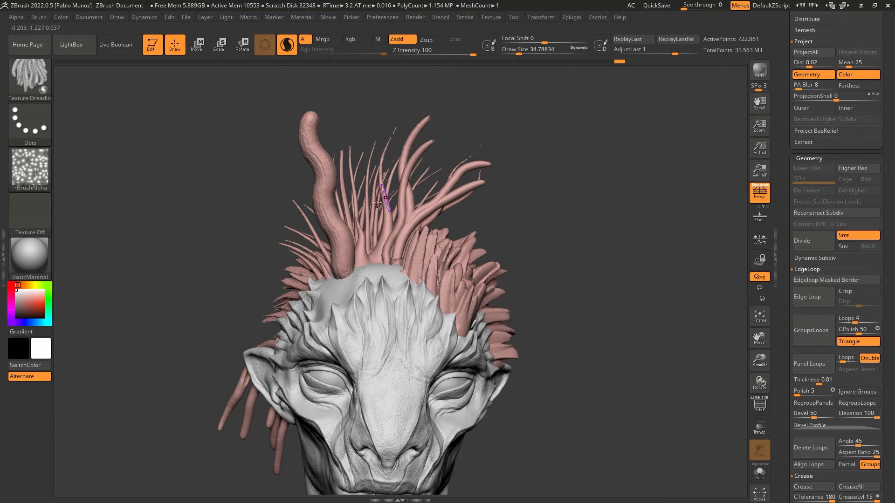
left_click_drag(331, 282, 288, 140)
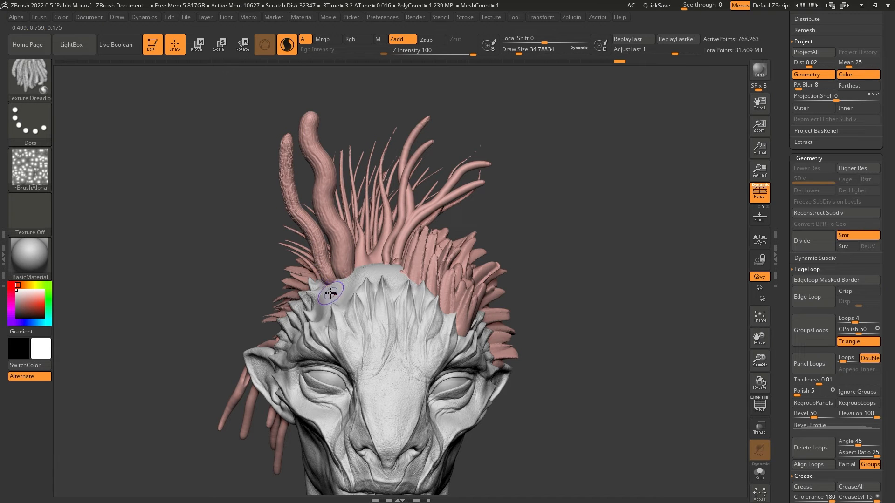
Smooth the base of the textured dreadlocks where they meet the front hairline.
left_click_drag(331, 294, 319, 266, "shift")
right_click_drag(298, 269, 325, 275)
left_click_drag(324, 288, 319, 269, "shift")
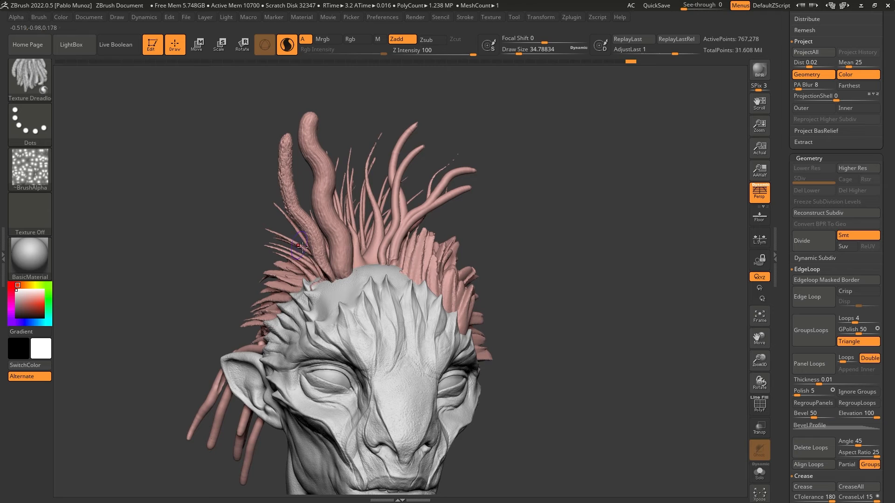
Pull two more textured dreadlocks from the hairline, one curving back over the ear and one rising from the front.
right_click_drag(304, 275, 325, 282)
mouse_move(324, 283)
left_mouse_down()
mouse_move(304, 269)
mouse_move(252, 265)
mouse_move(186, 324)
left_mouse_up()
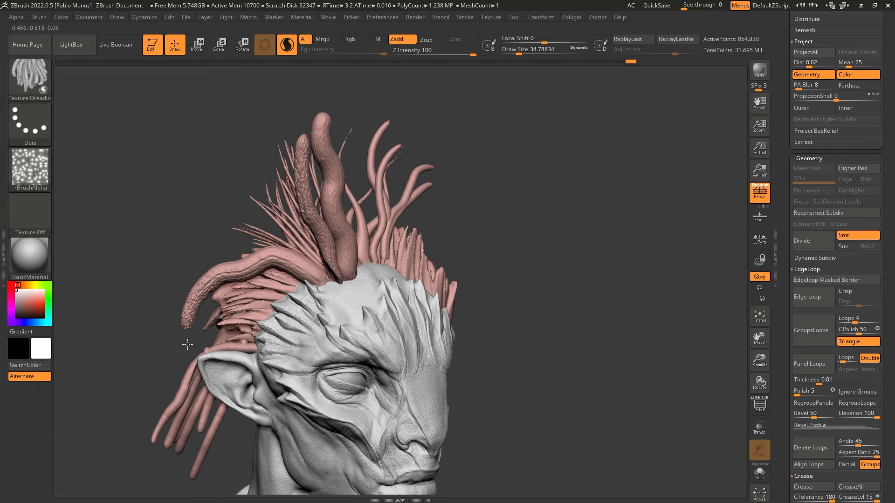
right_click_drag(317, 280, 292, 299)
left_click_drag(366, 270, 339, 153)
mouse_move(368, 259)
right_mouse_down()
mouse_move(341, 219)
mouse_move(364, 223)
right_mouse_up()
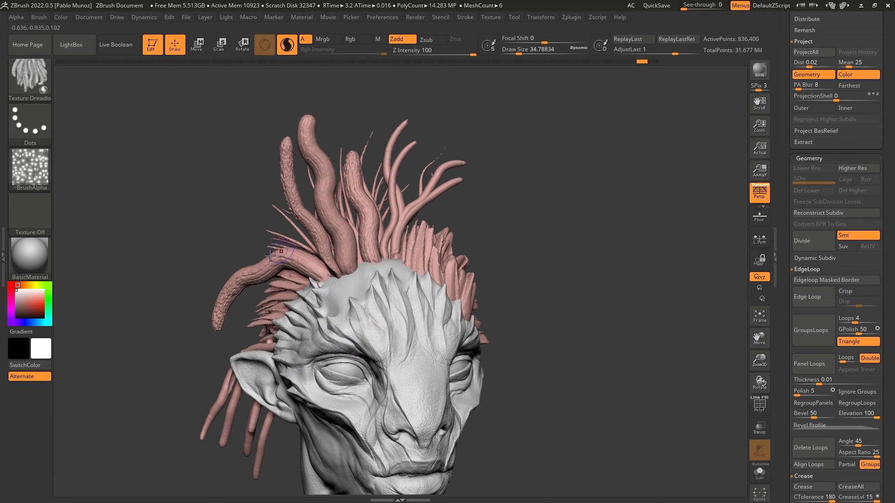
Undo the textured dreadlocks pulled from the front and side of the hairline.
right_click_drag(550, 208, 530, 202)
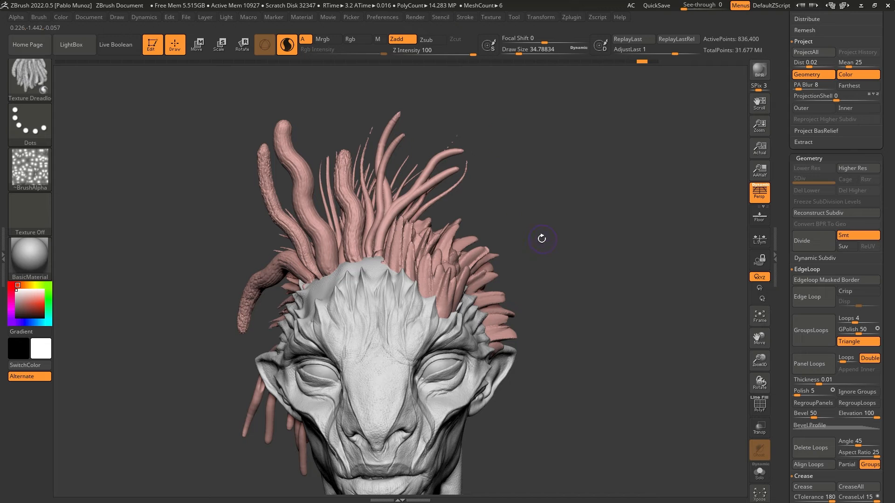
key("ctrl+z")
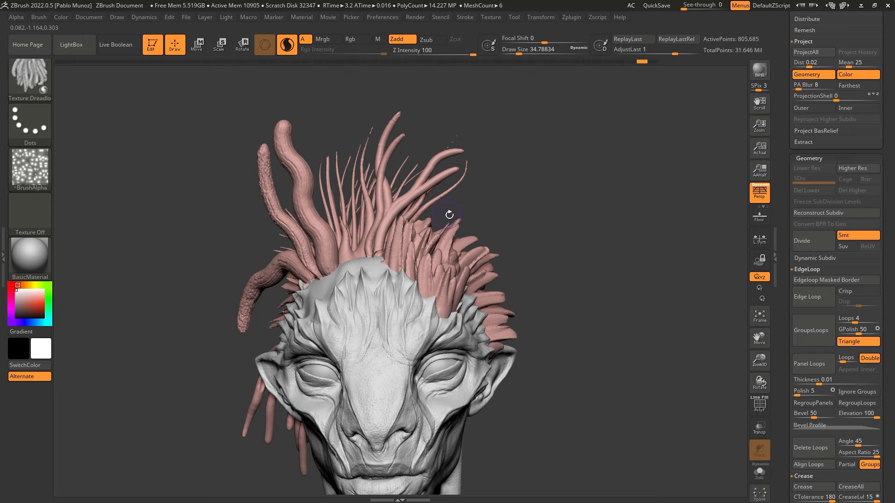
key("ctrl+z")
key("ctrl+z")
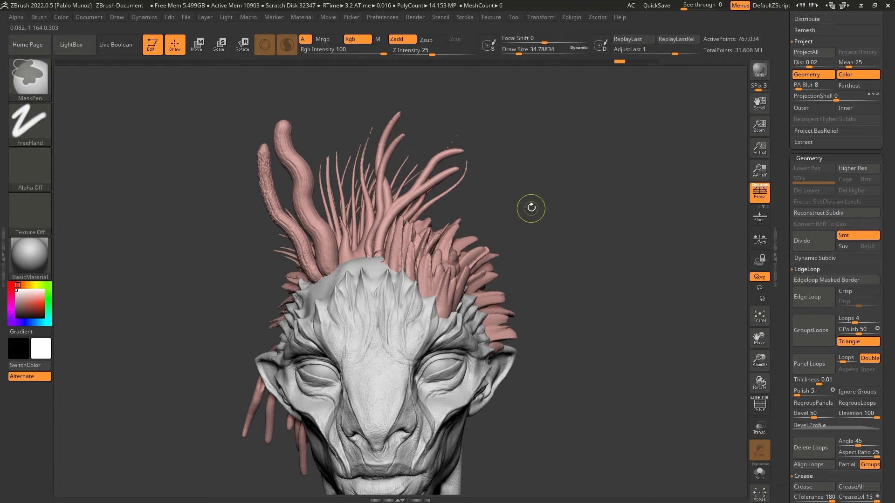
key("ctrl+z")
left_click_drag(532, 208, 541, 214)
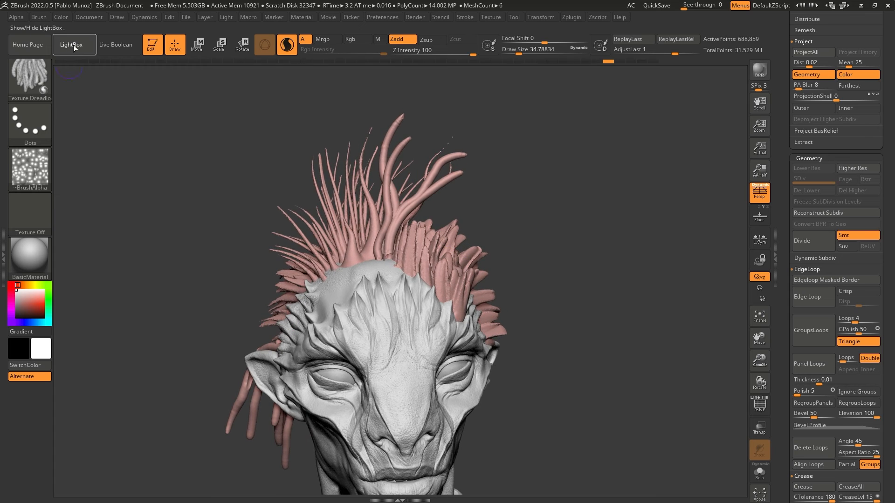
Load the Curly Chunks brush and switch to the spiky-haired sphere head tool.
left_click(73, 45)
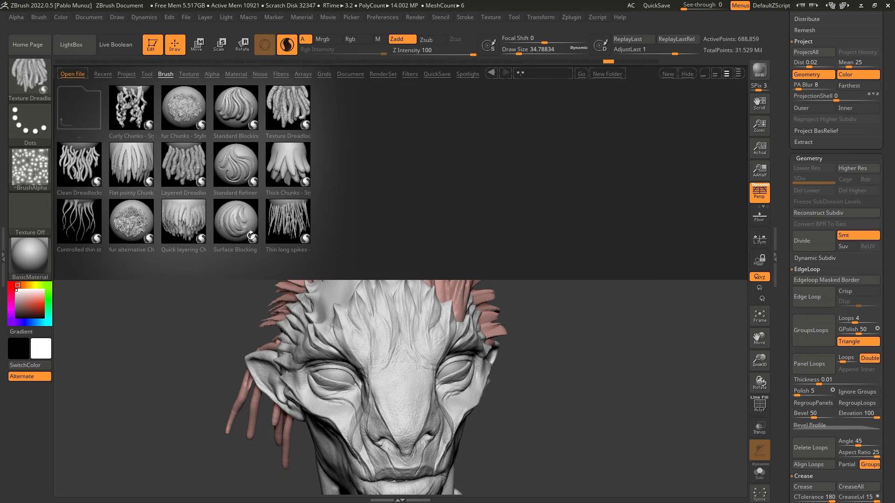
double_click(133, 106)
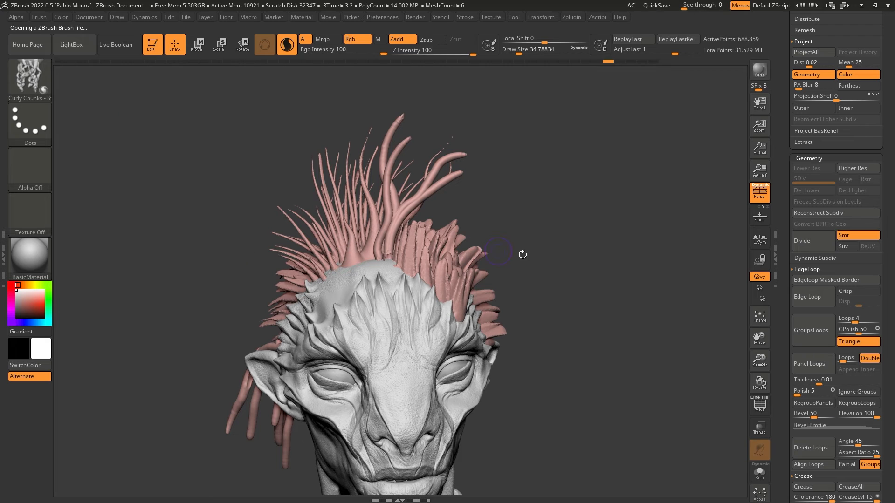
left_click_drag(570, 289, 540, 253, "alt")
left_click_drag(778, 161, 776, 252)
left_click(858, 164)
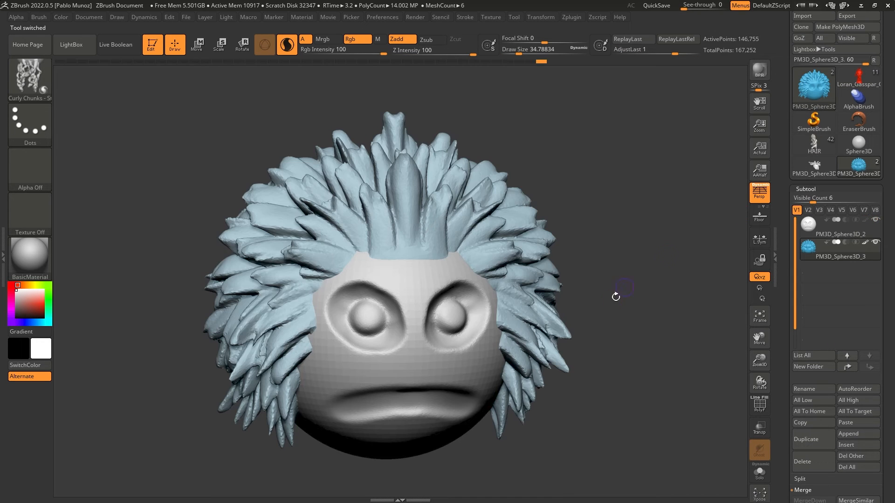
left_click_drag(616, 297, 601, 254, "alt")
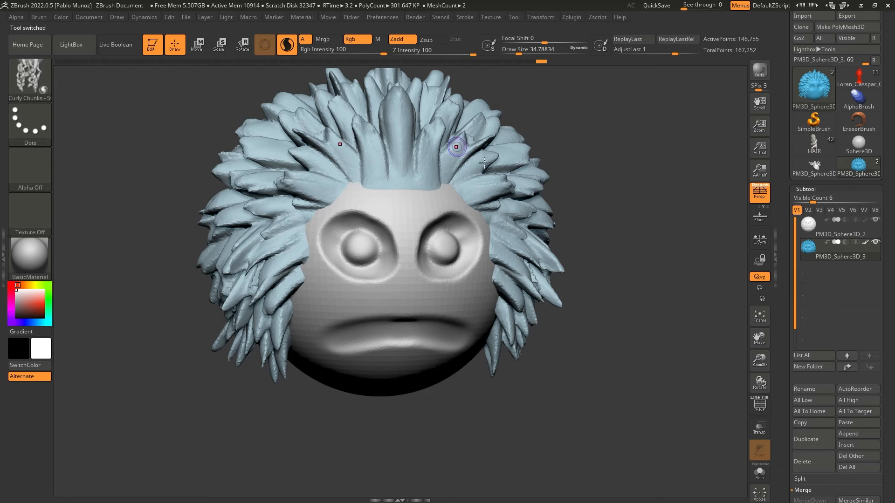
Isolate the hair subtool with Solo and position the plain underside of the sphere for a brush test.
left_click(759, 472)
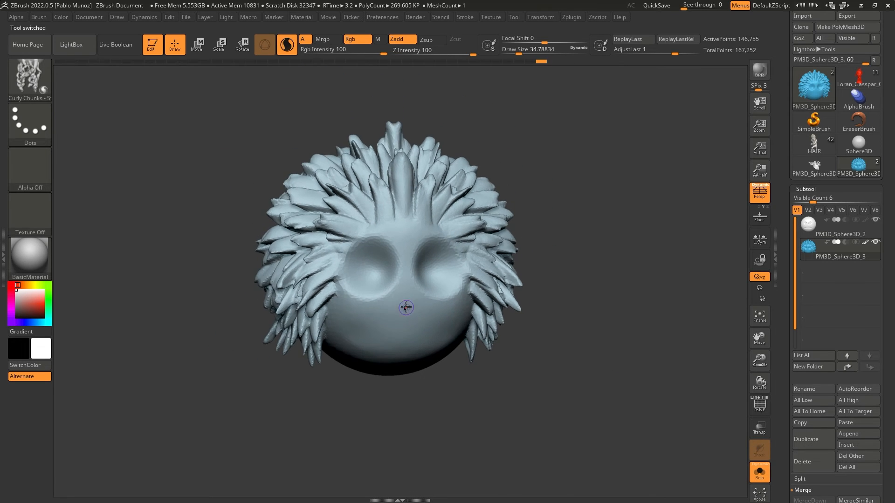
right_click_drag(405, 304, 425, 233)
right_click_drag(439, 331, 506, 252)
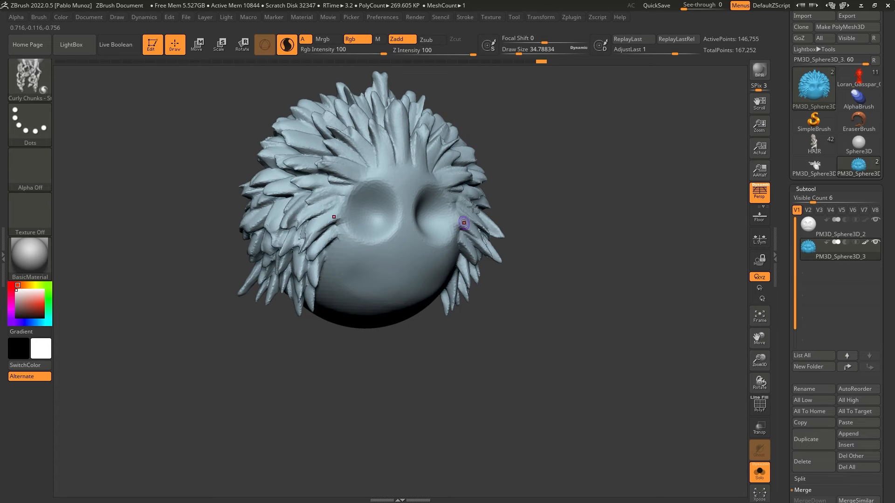
left_click(541, 17)
mouse_move(526, 311)
right_mouse_down()
mouse_move(534, 254)
mouse_move(510, 278)
right_mouse_up()
left_click(35, 85)
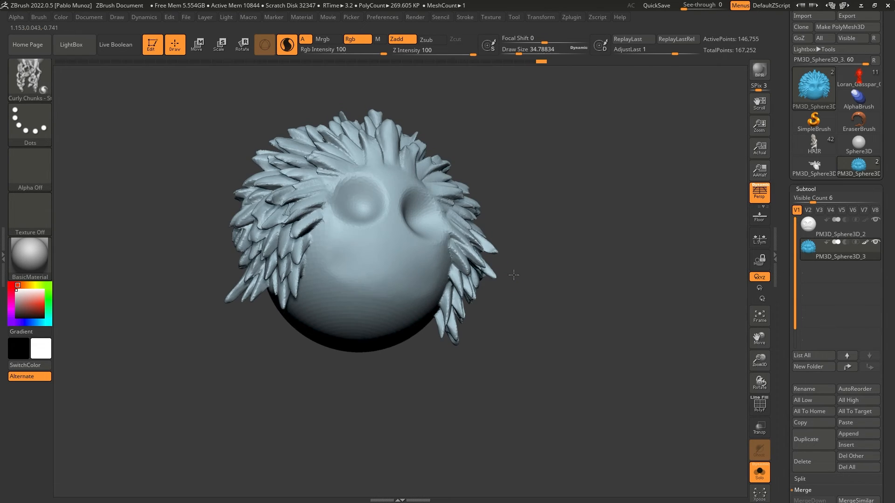
mouse_move(513, 275)
right_mouse_down()
mouse_move(527, 286)
mouse_move(457, 306)
right_mouse_up()
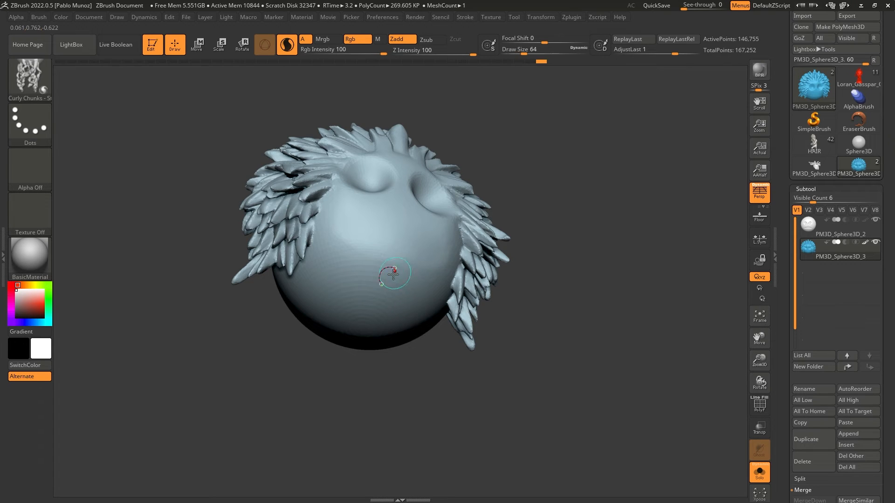
right_click_drag(415, 315, 413, 293, "ctrl")
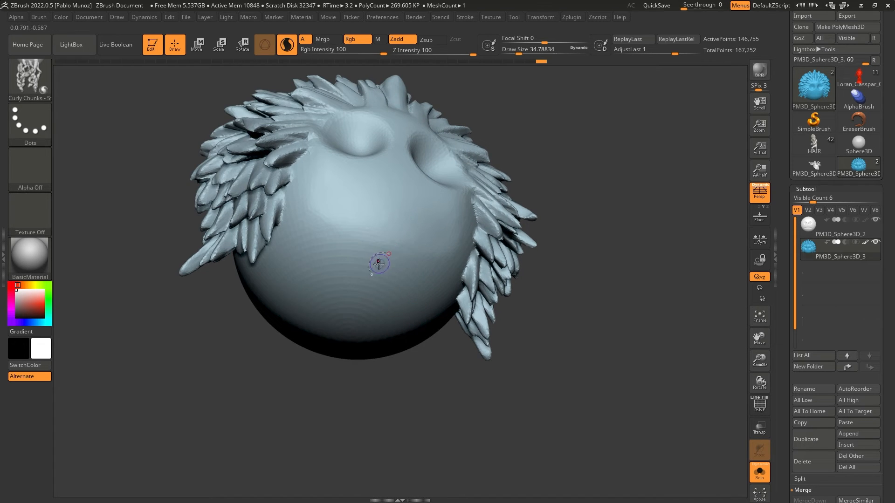
mouse_move(375, 267)
right_mouse_down()
mouse_move(376, 330)
mouse_move(414, 319)
mouse_move(404, 284)
right_mouse_up()
Annotate the curl stroke below the sphere with a yellow coil, a blue downward zigzag path and a pink arrow labelled "Speed".
mouse_move(894, 261)
left_mouse_down()
mouse_move(774, 214)
mouse_move(718, 143)
left_mouse_up()
left_click(718, 190)
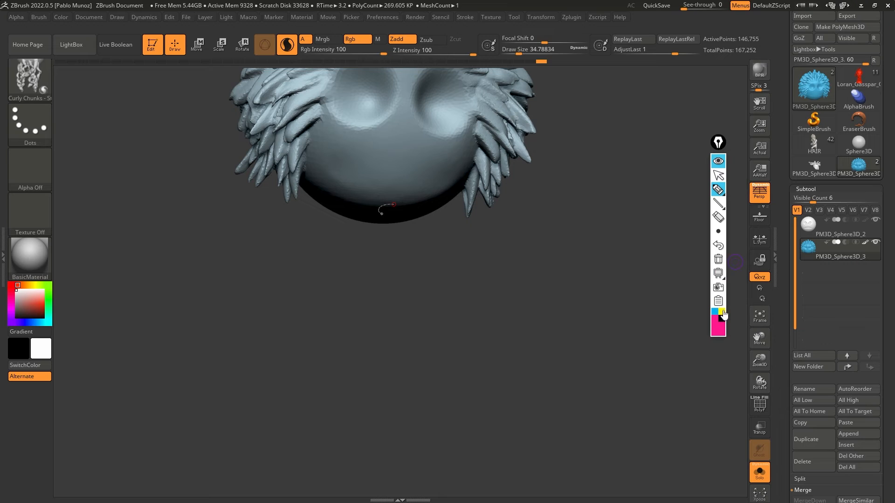
left_click_drag(392, 204, 379, 218)
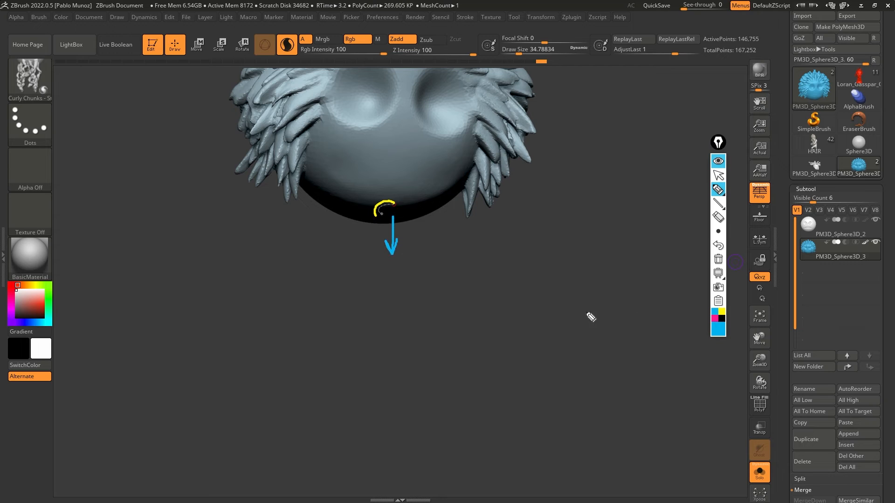
left_click_drag(392, 265, 367, 290)
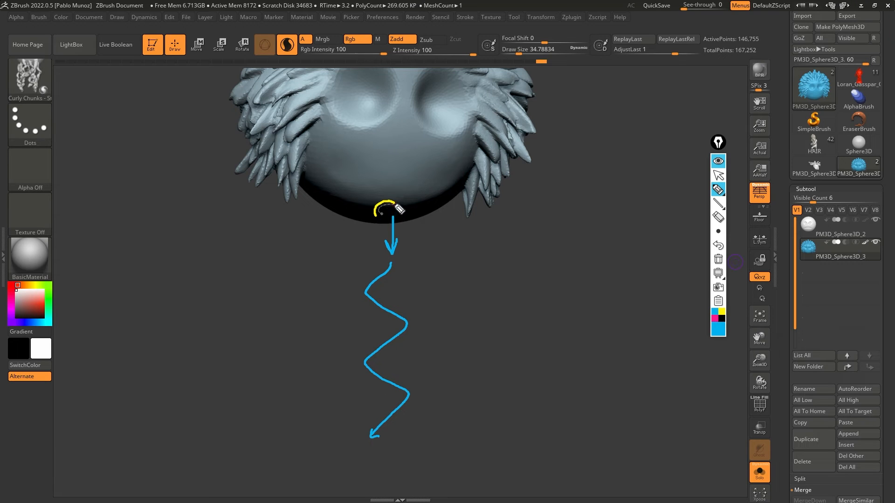
left_click(722, 311)
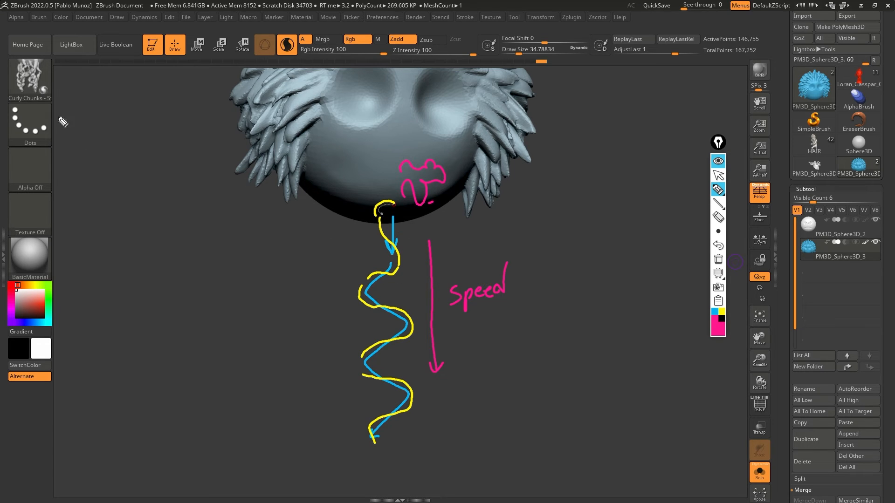
Clear the on-screen annotations and collapse the drawing tools out of the way.
left_click(719, 261)
left_click(717, 163)
left_click_drag(717, 145, 735, 88)
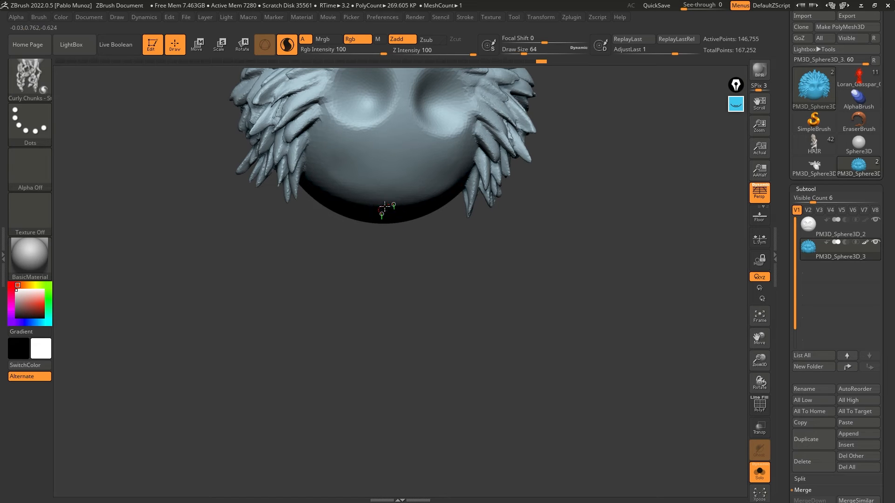
Pull a long curly lock straight down from the underside of the sphere with the Curly Chunks brush.
left_click_drag(387, 207, 385, 210)
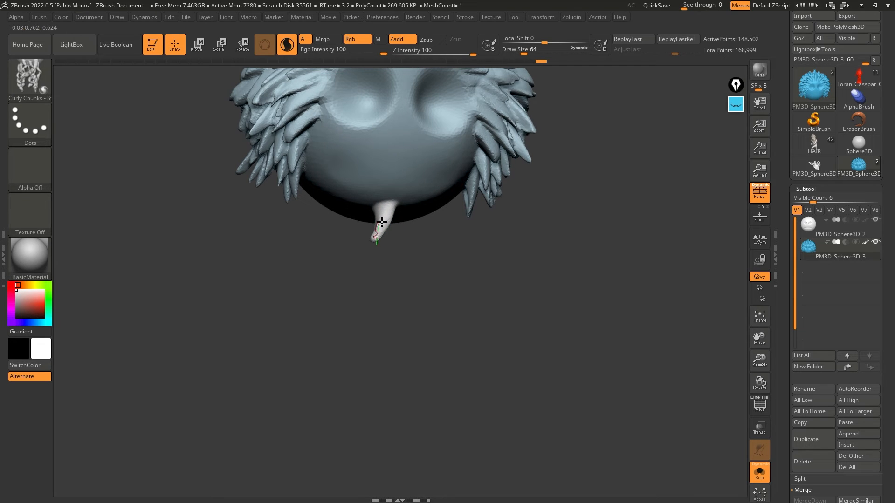
mouse_move(384, 237)
left_mouse_down()
mouse_move(376, 319)
mouse_move(379, 359)
mouse_move(392, 373)
left_mouse_up()
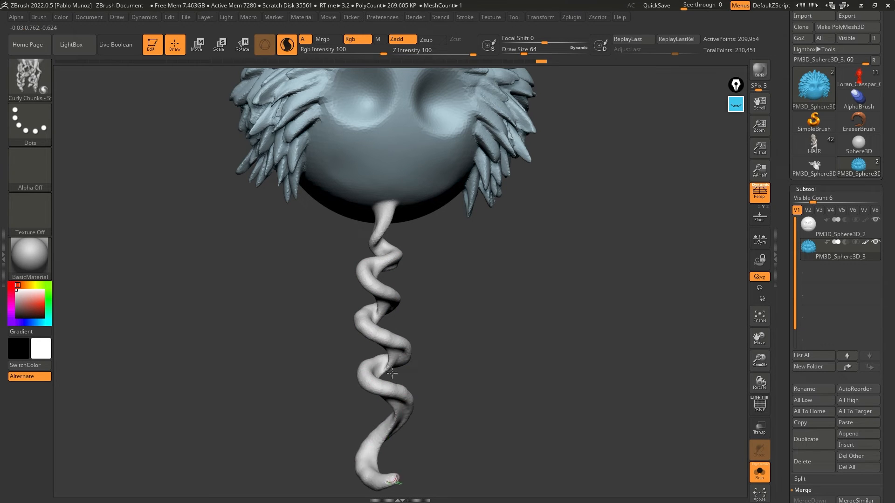
mouse_move(485, 360)
left_mouse_down()
mouse_move(480, 324)
mouse_move(571, 327)
mouse_move(449, 324)
mouse_move(485, 309)
mouse_move(500, 275)
mouse_move(443, 193)
mouse_move(463, 292)
mouse_move(447, 246)
mouse_move(468, 250)
mouse_move(453, 216)
mouse_move(449, 235)
left_mouse_up()
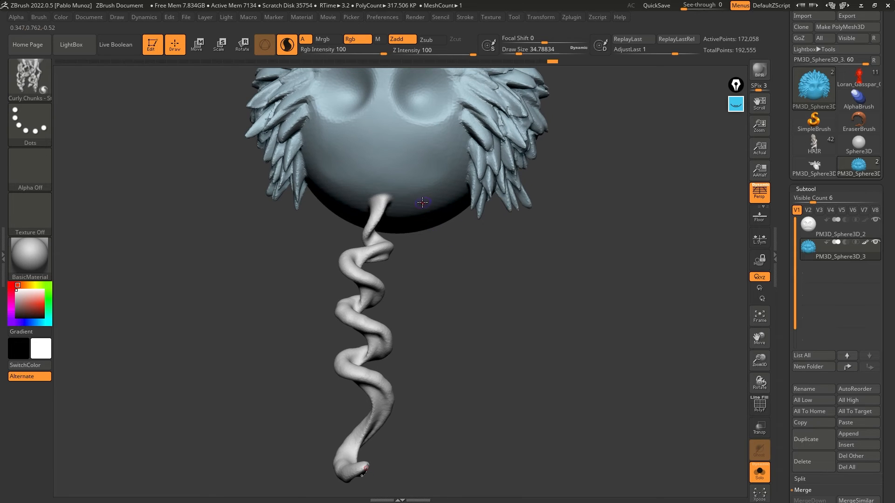
Pull a second, tighter curly lock down from the sphere's underside, next to the first one.
left_click_drag(422, 202, 434, 227)
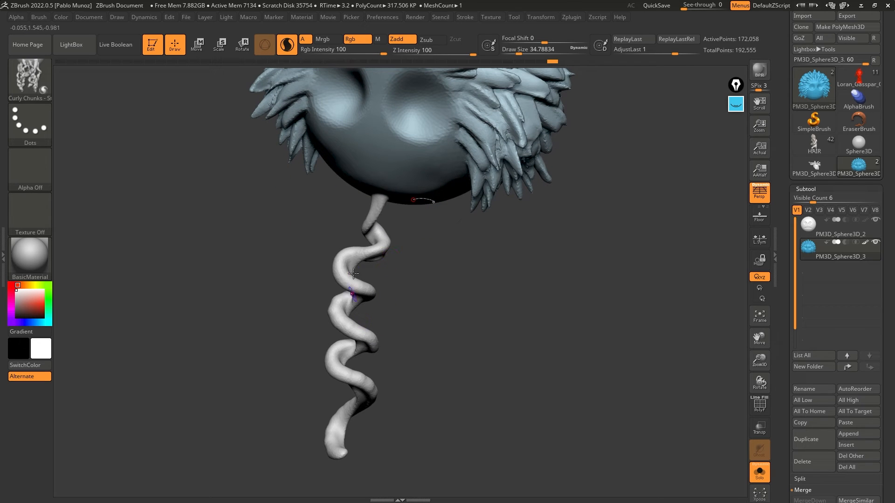
mouse_move(401, 328)
left_mouse_down()
mouse_move(443, 309)
mouse_move(426, 201)
left_mouse_up()
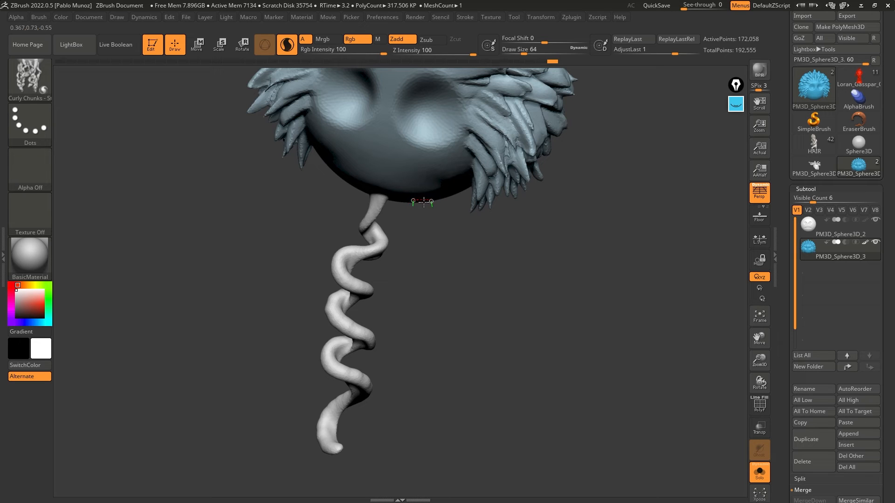
mouse_move(416, 224)
left_mouse_down()
mouse_move(417, 325)
mouse_move(397, 372)
mouse_move(402, 366)
left_mouse_up()
left_click_drag(457, 359, 437, 208)
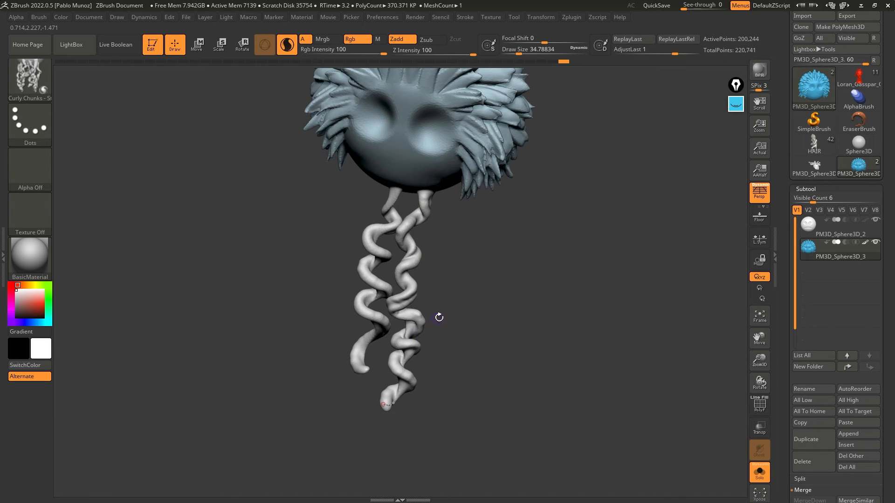
Pull a shorter, thicker twisted lock down from the back of the sphere's underside, behind the two curls.
mouse_move(439, 317)
left_mouse_down()
mouse_move(490, 316)
mouse_move(604, 358)
mouse_move(545, 338)
mouse_move(585, 342)
mouse_move(462, 246)
left_mouse_up()
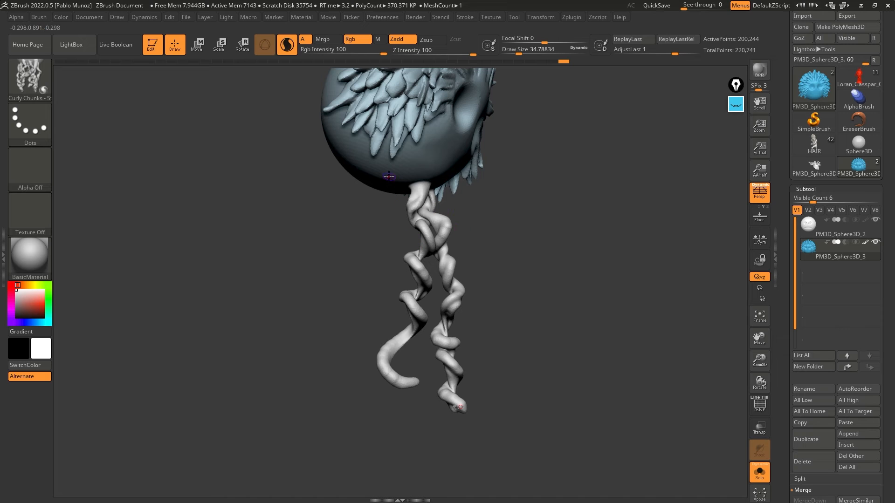
mouse_move(353, 216)
left_mouse_down()
mouse_move(375, 226)
mouse_move(388, 217)
left_mouse_up()
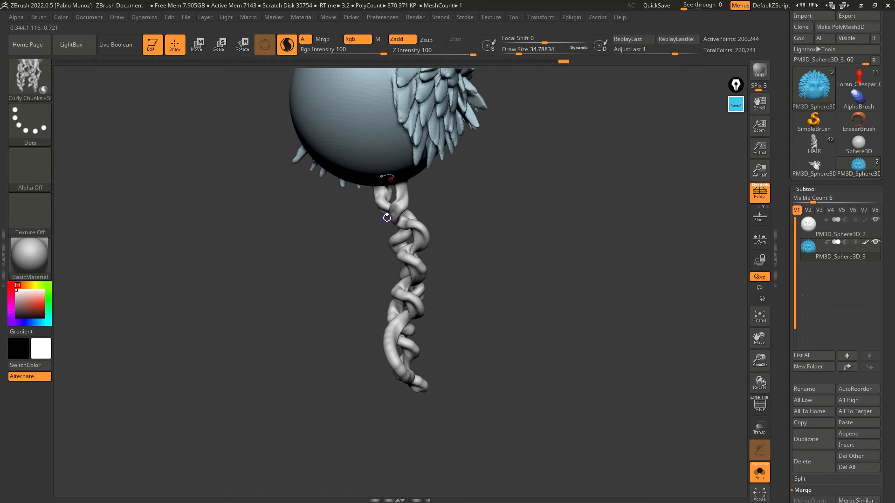
mouse_move(469, 209)
left_mouse_down()
mouse_move(474, 215)
mouse_move(467, 185)
left_mouse_up()
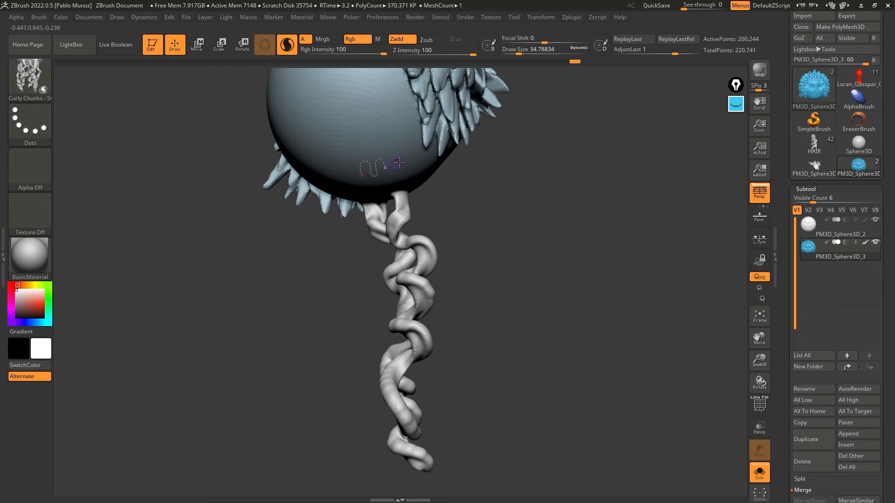
mouse_move(393, 167)
right_mouse_down()
mouse_move(378, 182)
mouse_move(396, 185)
right_mouse_up()
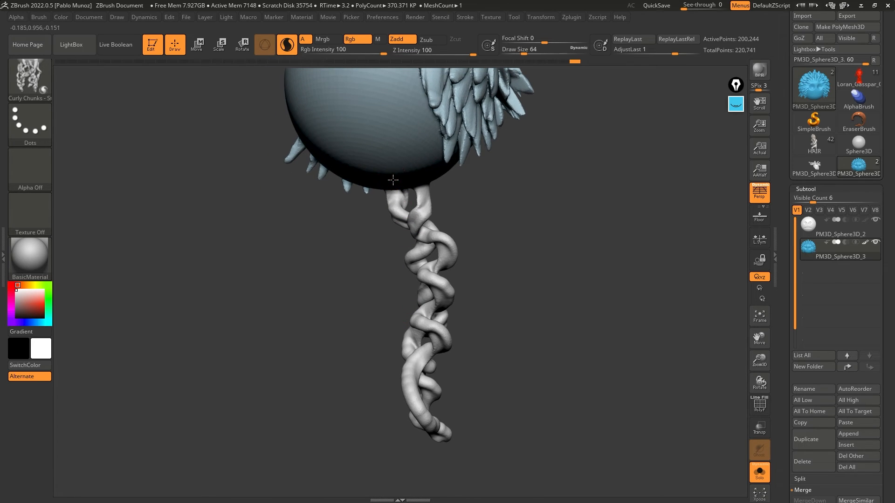
left_click_drag(389, 191, 377, 249)
left_click_drag(523, 253, 433, 270)
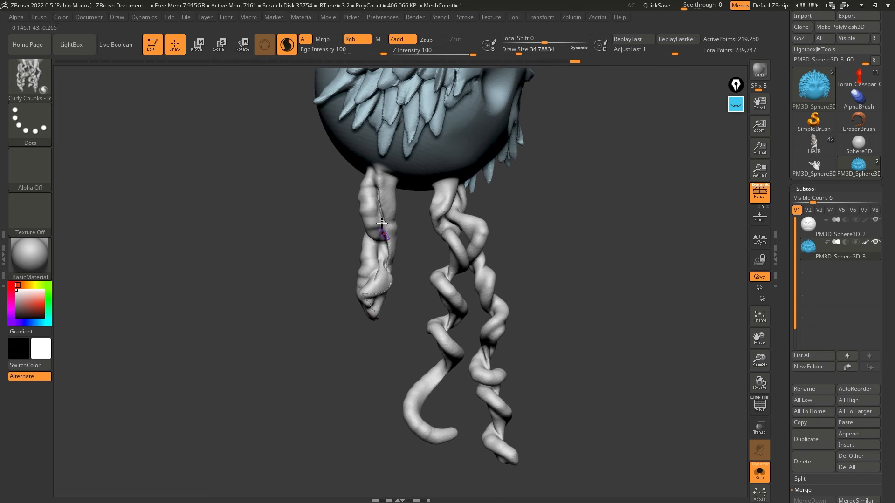
Pull another long, thick curly lock down between the thin curls and the short twisted lock.
mouse_move(520, 258)
left_mouse_down()
mouse_move(431, 280)
mouse_move(399, 260)
mouse_move(427, 175)
left_mouse_up()
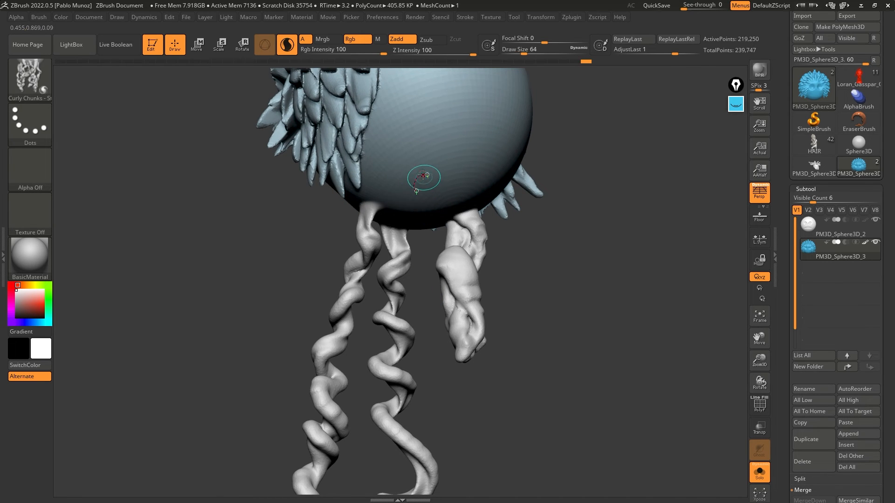
mouse_move(423, 179)
right_mouse_down()
mouse_move(433, 167)
mouse_move(418, 178)
right_mouse_up()
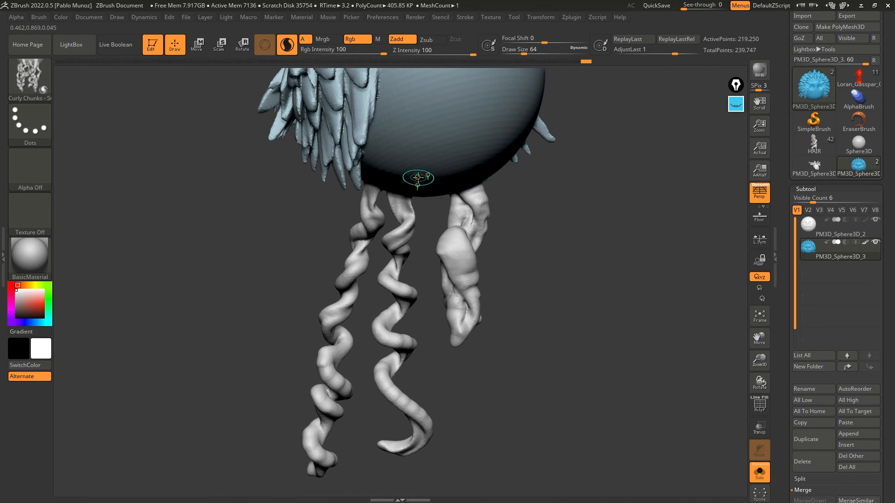
mouse_move(418, 181)
left_mouse_down()
mouse_move(413, 321)
mouse_move(422, 342)
mouse_move(390, 475)
left_mouse_up()
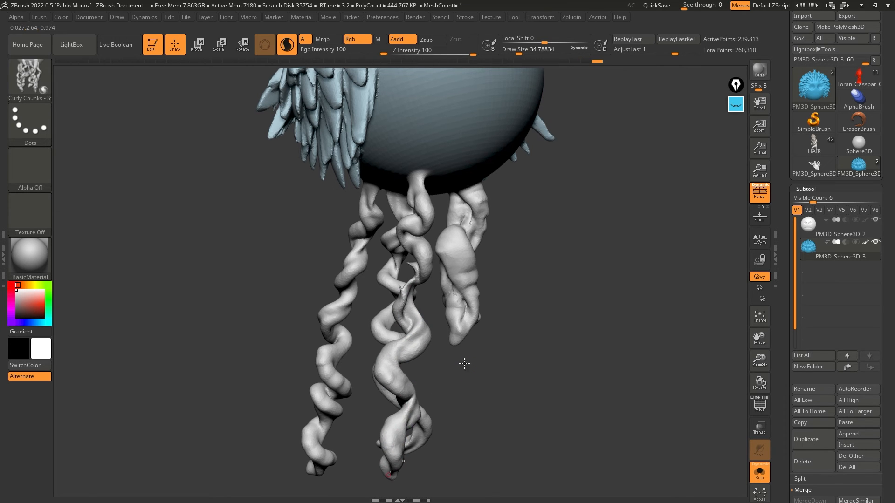
Reshape the hanging curly locks under the sphere slightly with the Move brush at a draw size of about 305.
left_click_drag(465, 363, 427, 297)
mouse_move(422, 238)
left_mouse_down()
mouse_move(480, 256)
mouse_move(503, 320)
mouse_move(477, 249)
mouse_move(451, 355)
left_mouse_up()
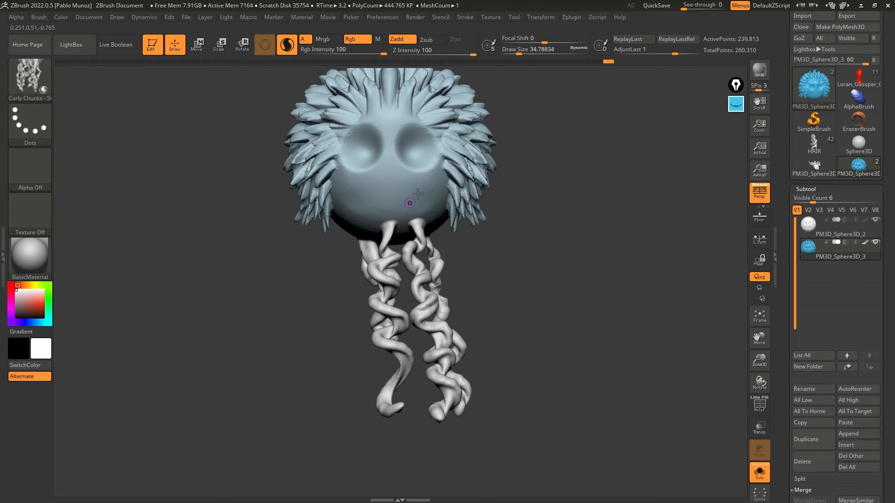
key("b")
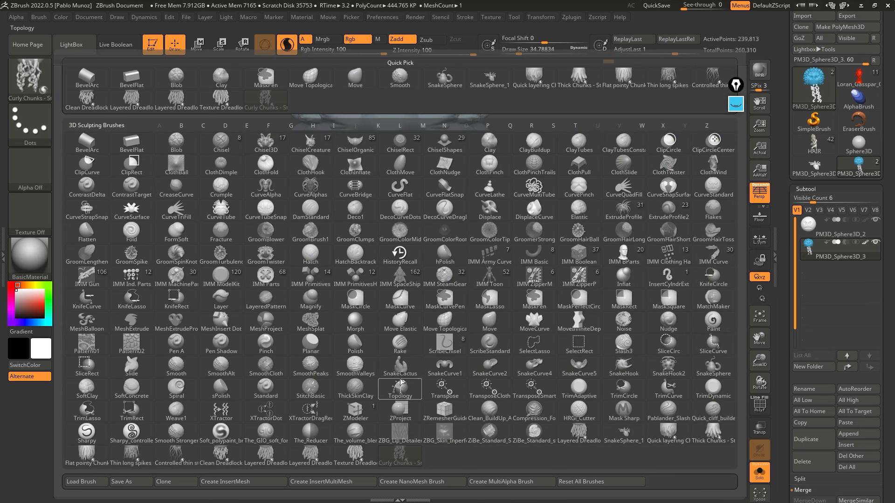
left_click(488, 324)
key("space")
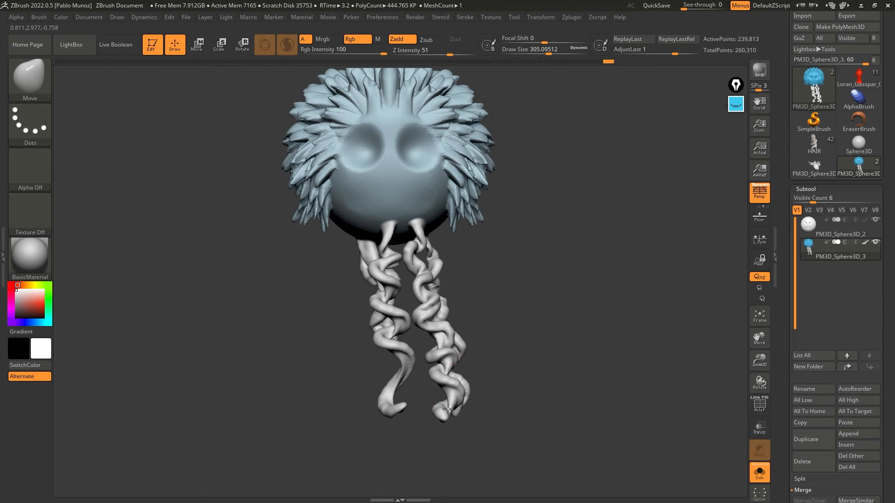
left_click_drag(449, 356, 443, 353)
left_click_drag(422, 282, 426, 279)
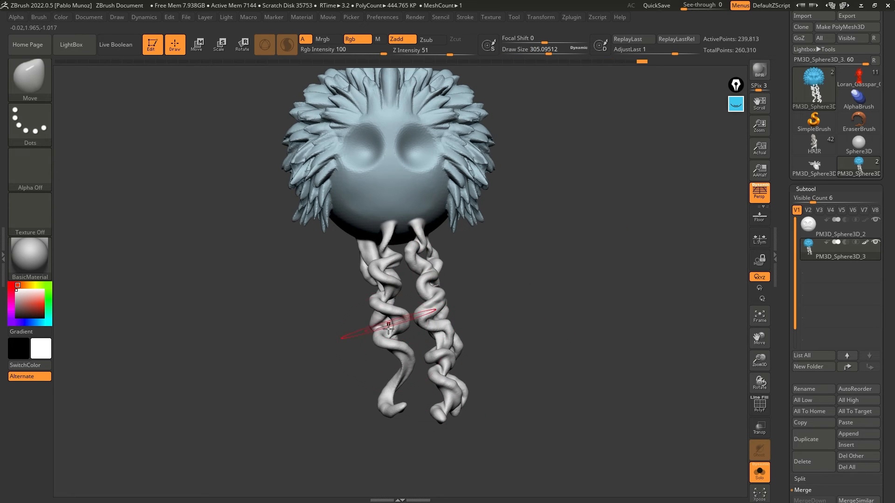
left_click_drag(391, 344, 387, 346)
left_click_drag(391, 389, 388, 388)
left_click_drag(380, 349, 377, 348)
left_click_drag(377, 306, 374, 304)
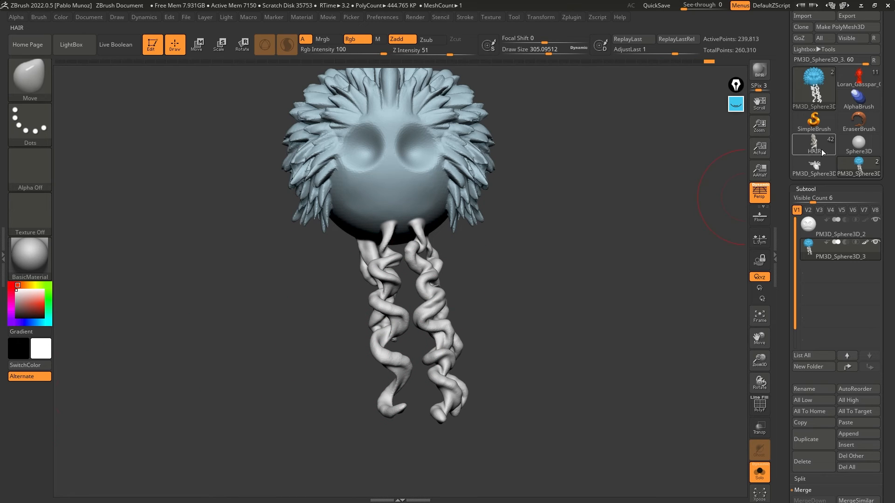
Switch to the creature character model and turn off Solo to show the whole bust.
left_click(859, 76)
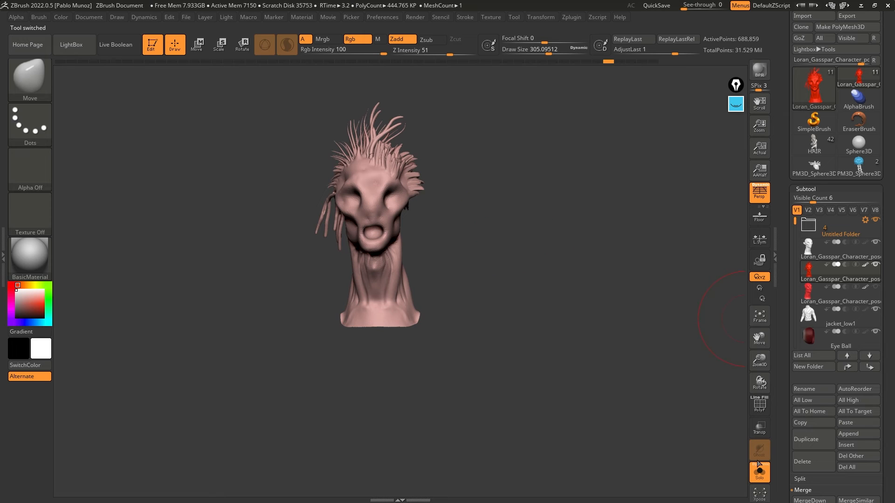
left_click(758, 463)
left_click_drag(545, 266, 535, 239)
Load the fur Chunks Stylised Hair brush and set its draw size to about 128.
left_click(74, 46)
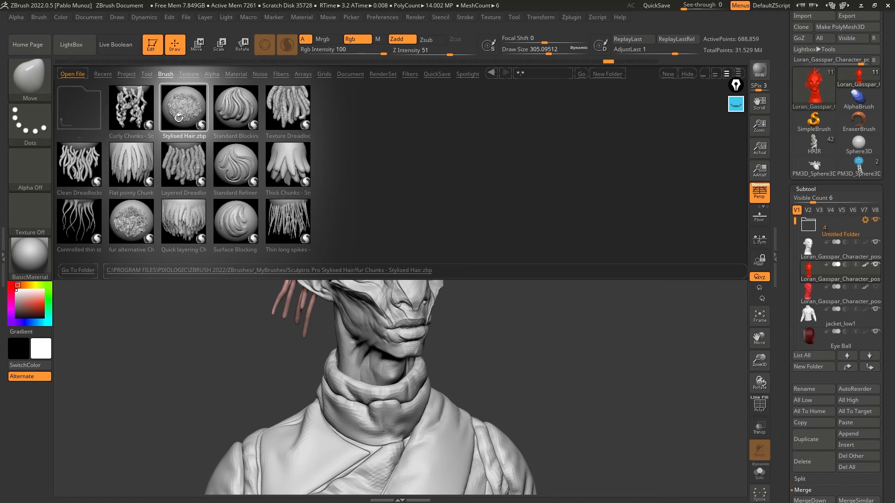
double_click(137, 227)
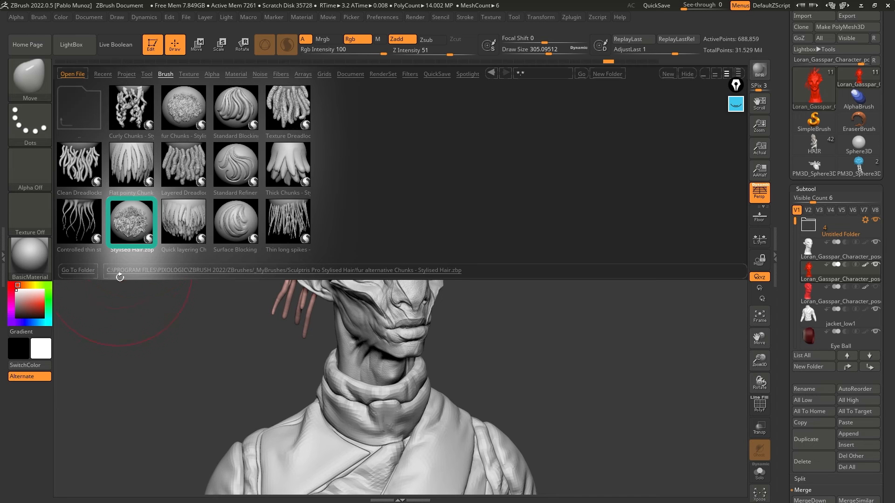
double_click(183, 108)
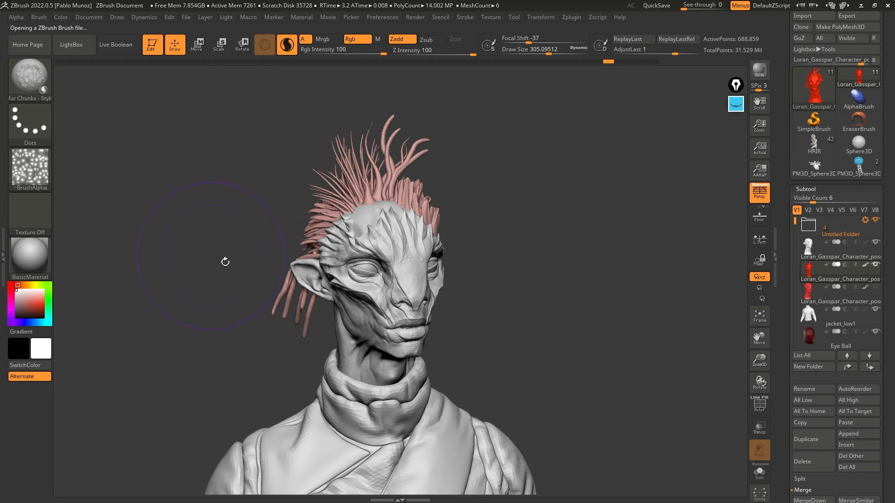
key("space")
left_click_drag(530, 194, 513, 194)
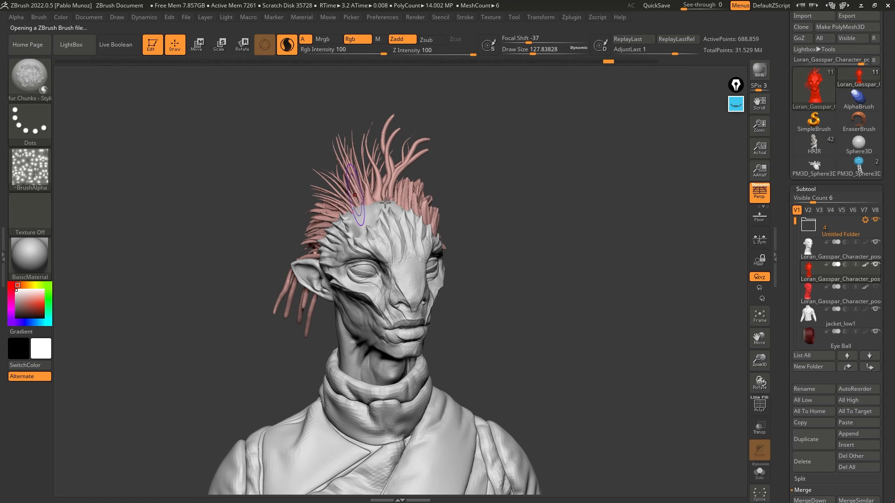
Switch back to the stylized sphere head and isolate the bald head subtool PM3D_Sphere3D_2 in Solo, seen from its side.
left_click(859, 163)
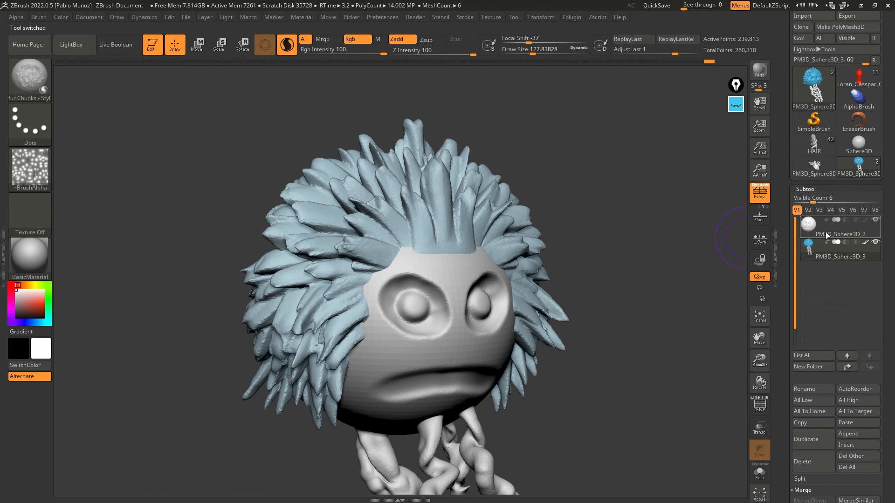
left_click(826, 235)
left_click(759, 474)
left_click_drag(566, 332, 653, 313)
left_click_drag(578, 303, 608, 271, "alt")
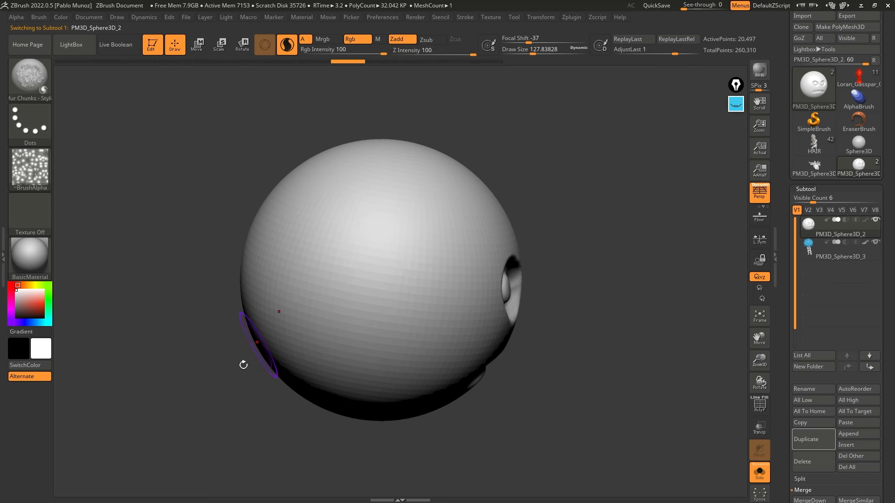
Sculpt a first patch of fur on the side of the bald head with short downward strokes of the fur Chunks brush.
left_click_drag(360, 266, 335, 344)
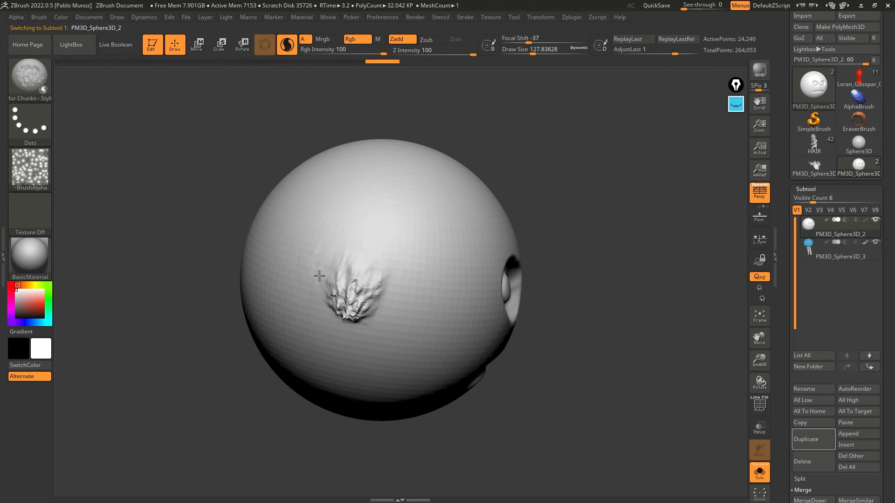
mouse_move(329, 269)
left_mouse_down()
mouse_move(300, 353)
mouse_move(285, 344)
left_mouse_up()
left_click_drag(299, 276, 280, 356)
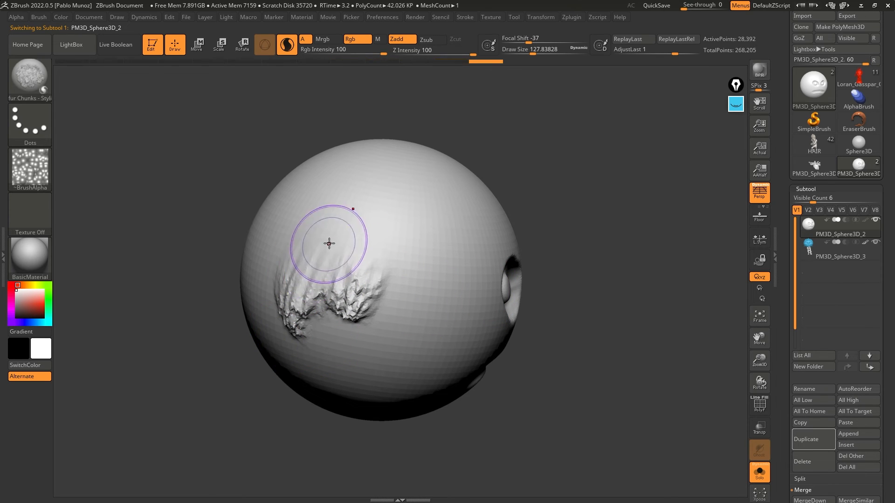
left_click_drag(330, 243, 297, 311)
right_click_drag(306, 270, 286, 291)
left_click_drag(331, 232, 310, 298)
left_click_drag(353, 243, 340, 311)
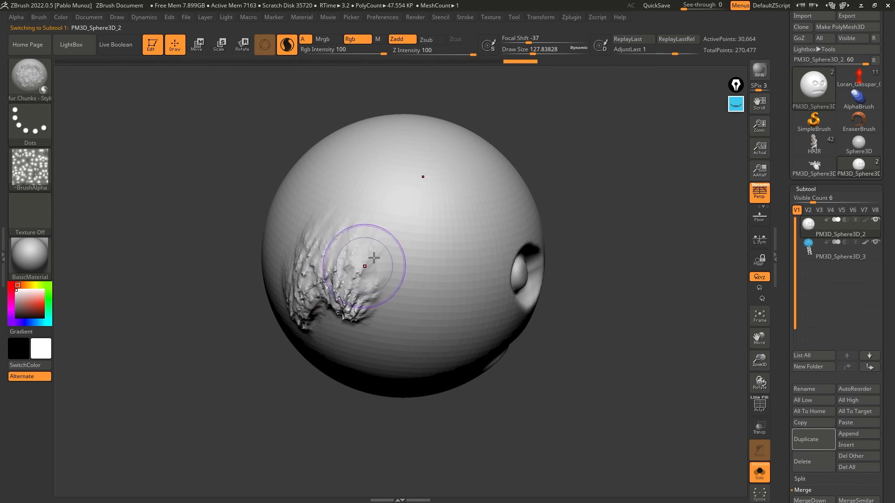
Extend the fur patch down and toward the face, layering further downward strokes over its upper edge.
left_click_drag(385, 254, 373, 340)
mouse_move(421, 286)
left_mouse_down()
mouse_move(414, 336)
mouse_move(418, 313)
left_mouse_up()
mouse_move(419, 322)
right_mouse_down()
mouse_move(427, 284)
mouse_move(419, 295)
right_mouse_up()
left_click_drag(447, 245, 426, 292)
left_click_drag(410, 257, 385, 292)
left_click_drag(360, 224, 330, 270)
left_click_drag(328, 206, 313, 261)
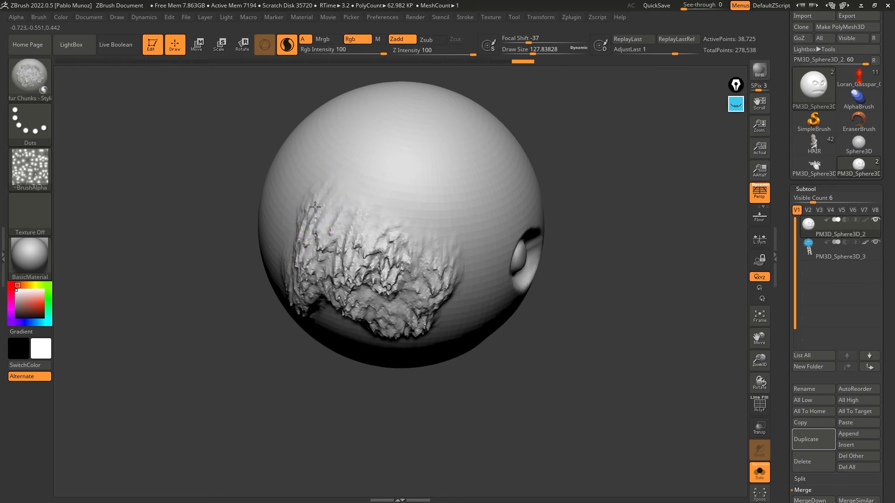
Layer more rows of fur above the patch and along its edge behind the eye.
right_click_drag(317, 275, 331, 252)
left_click_drag(356, 187, 350, 224)
left_click_drag(372, 203, 366, 230)
left_click_drag(419, 197, 408, 219)
left_click_drag(406, 286, 403, 293)
mouse_move(437, 232)
left_mouse_down()
mouse_move(429, 279)
mouse_move(407, 275)
left_mouse_up()
left_click_drag(472, 259, 459, 280)
left_click_drag(409, 181, 403, 220)
left_click_drag(353, 166, 346, 191)
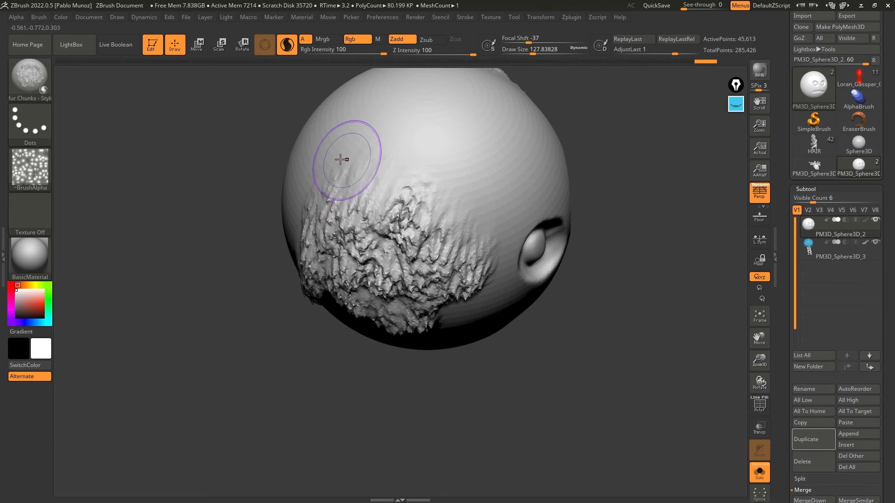
Spread the fur up toward the crown and around the back edge of the patch with short diagonal strokes.
right_click_drag(344, 160, 368, 160)
left_click_drag(329, 166, 323, 200)
left_click_drag(281, 205, 283, 236)
mouse_move(299, 153)
left_mouse_down()
mouse_move(265, 195)
mouse_move(295, 164)
mouse_move(288, 173)
left_mouse_up()
left_click_drag(342, 146, 295, 186)
left_click_drag(374, 161, 330, 199)
left_click_drag(415, 171, 368, 209)
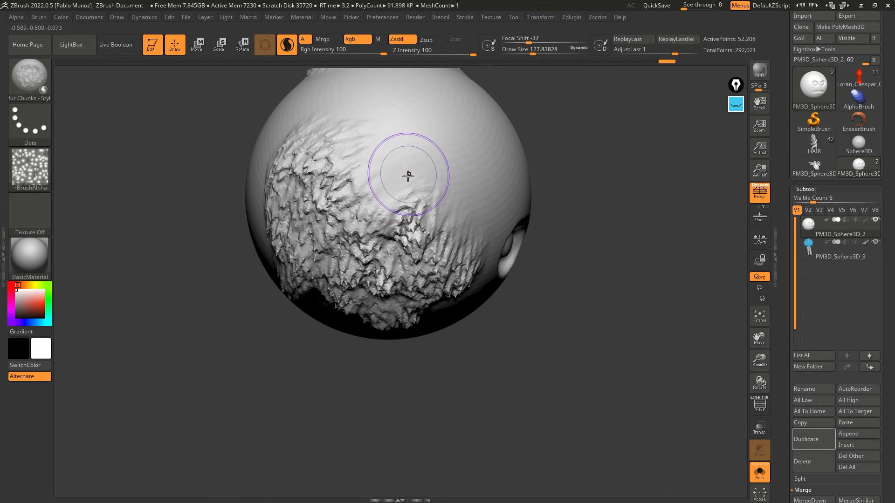
right_click_drag(409, 175, 398, 181)
left_click_drag(398, 181, 383, 210)
left_click_drag(393, 139, 365, 178)
left_click(459, 171)
Undo the last two fur strokes and check the alpha used by the fur Chunks brush.
mouse_move(458, 171)
right_mouse_down()
mouse_move(469, 200)
mouse_move(489, 200)
mouse_move(493, 175)
right_mouse_up()
right_click_drag(451, 255, 500, 227, "alt")
left_click_drag(415, 261, 447, 269)
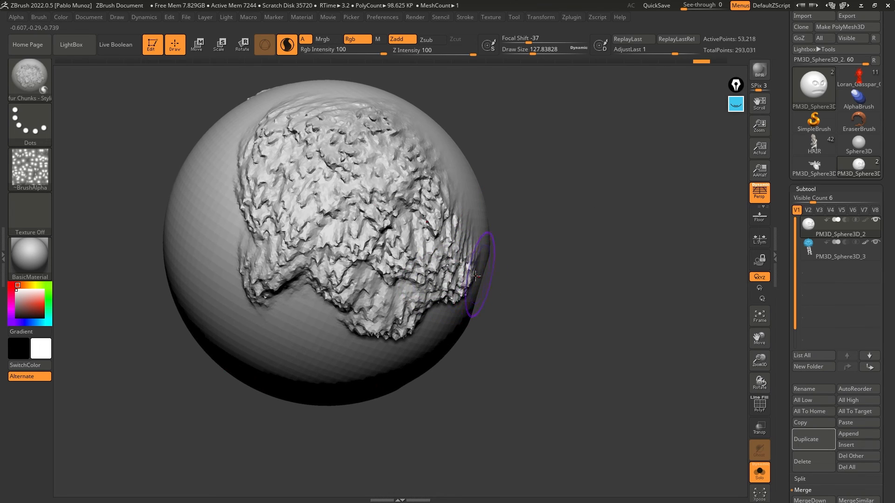
key("ctrl+z")
key("ctrl+z")
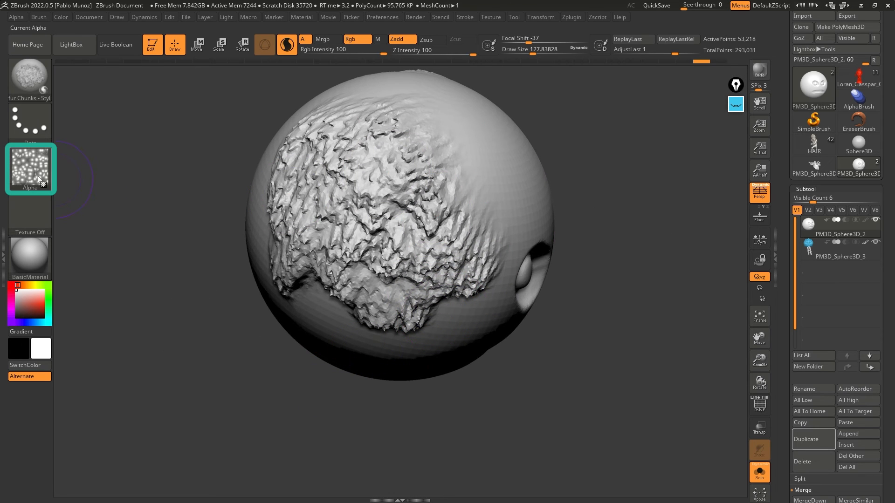
mouse_move(41, 173)
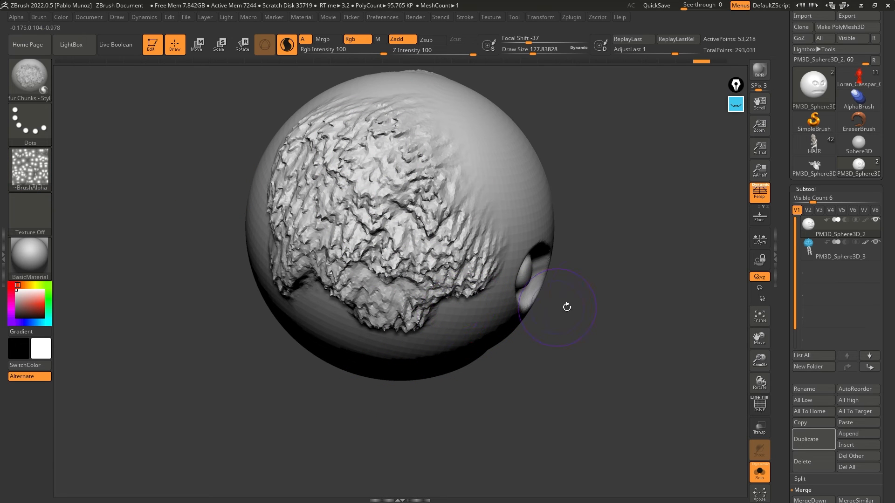
left_click_drag(567, 307, 532, 344)
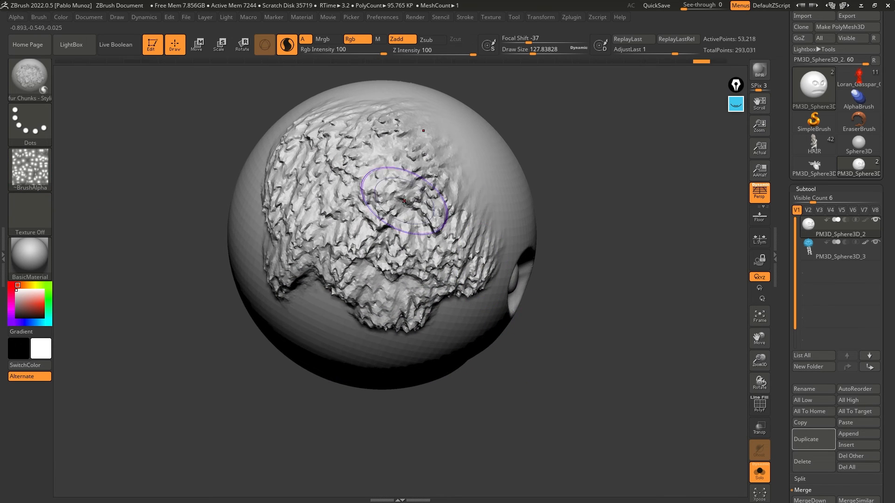
Load the fur alternative Chunks brush and pull the first longer tufts down the bare back of the head beside the fur patch.
left_click(79, 48)
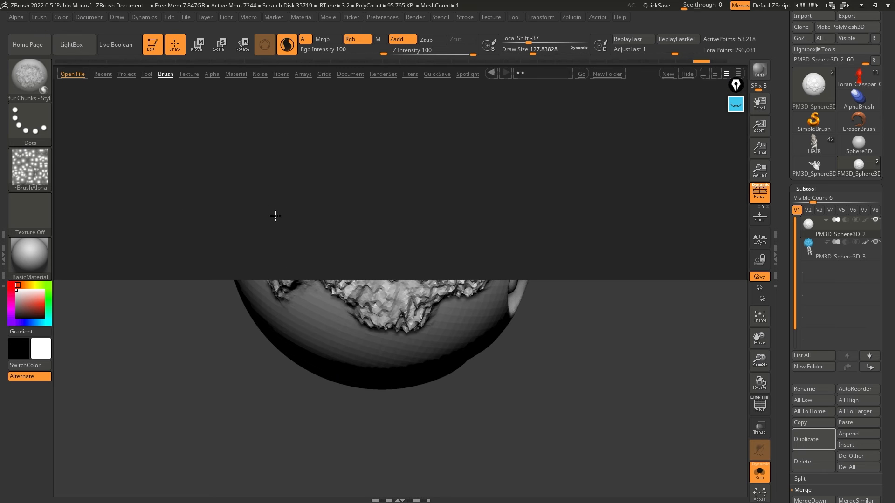
double_click(135, 224)
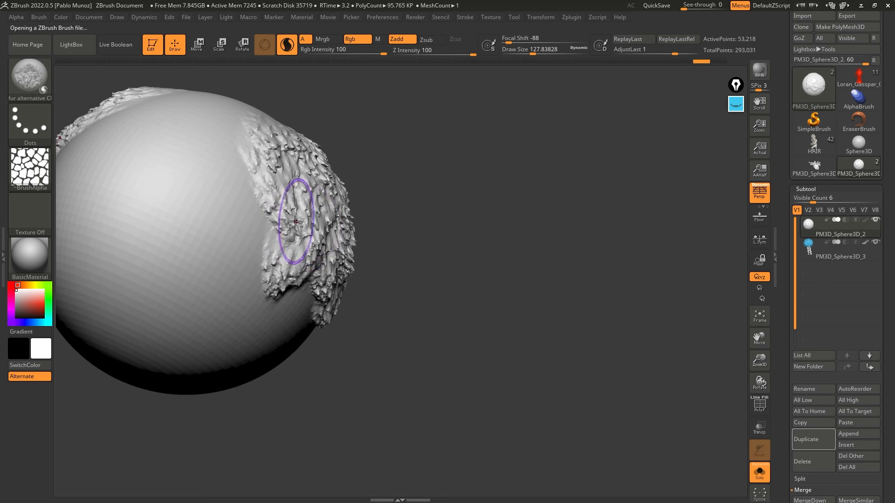
mouse_move(295, 222)
right_mouse_down("alt")
mouse_move(387, 214)
mouse_move(345, 212)
right_mouse_up("alt")
left_click_drag(335, 208, 308, 251)
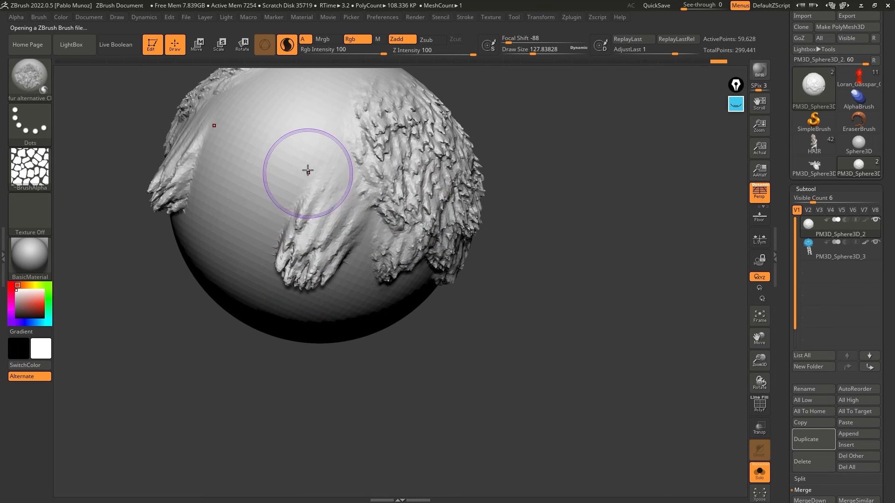
left_click_drag(308, 171, 279, 240)
Fill the back of the head with long layered tufts pulled downward with the fur alternative Chunks brush.
right_click_drag(327, 151, 350, 155)
left_click_drag(348, 156, 328, 249)
right_click_drag(307, 126, 291, 193, "alt")
left_click_drag(290, 194, 269, 290)
right_click_drag(340, 182, 314, 200)
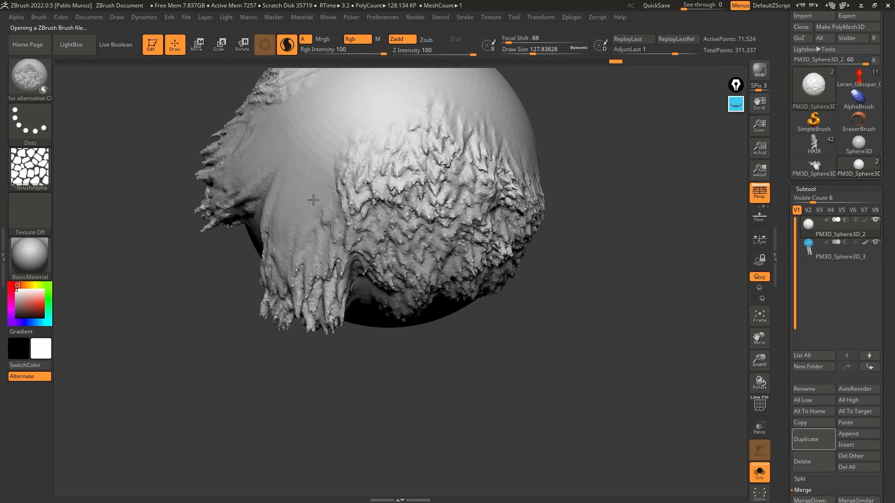
left_click_drag(317, 173, 304, 259)
right_click_drag(341, 137, 315, 194, "alt")
left_click_drag(270, 212, 253, 295)
right_click_drag(345, 175, 323, 200)
left_click_drag(322, 161, 303, 261)
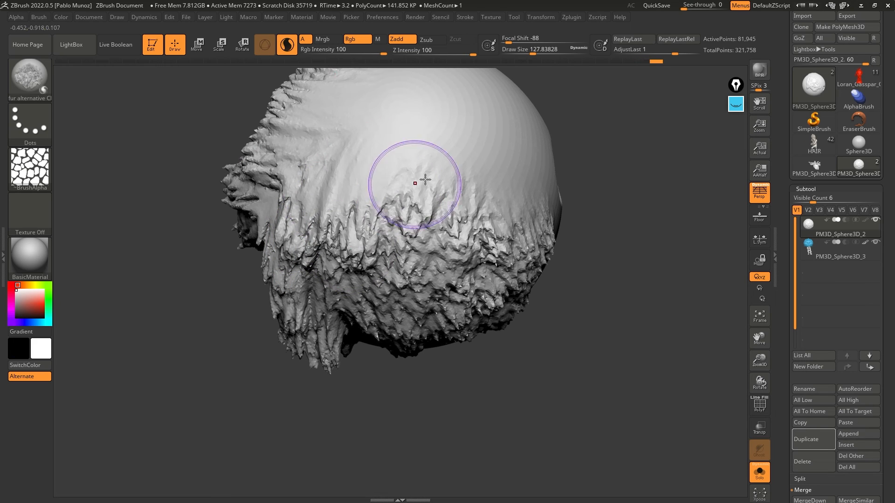
Pull long fur strokes from the upper edge down over the existing patch on the side of the head.
right_click_drag(424, 180, 391, 156, "alt")
left_click_drag(394, 163, 396, 224)
right_click_drag(395, 226, 390, 191)
left_click_drag(384, 200, 368, 300)
right_click_drag(368, 300, 417, 231, "alt")
left_click_drag(380, 219, 364, 340)
mouse_move(415, 284)
left_mouse_down()
mouse_move(431, 332)
mouse_move(406, 328)
left_mouse_up()
Draw pointed tufts hanging from the lower edge of the fur toward the jaw.
mouse_move(469, 293)
right_mouse_down("alt")
mouse_move(412, 272)
mouse_move(399, 248)
right_mouse_up("alt")
left_click_drag(410, 262, 420, 324)
left_click_drag(467, 313, 468, 321)
left_click_drag(504, 313, 507, 325)
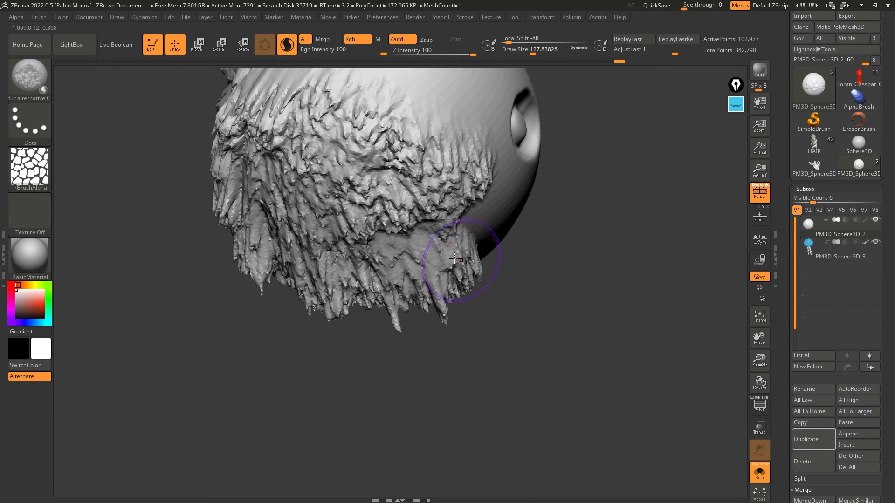
Add more tufts along the lower fur edge and down the cheek behind the eye.
left_click_drag(420, 234, 443, 305)
left_click_drag(390, 245, 399, 298)
left_click_drag(474, 227, 494, 275)
left_click_drag(487, 149, 501, 243)
left_click_drag(508, 196, 525, 242)
mouse_move(561, 266)
left_mouse_down("alt")
mouse_move(595, 184)
mouse_move(544, 249)
mouse_move(559, 240)
mouse_move(579, 284)
mouse_move(536, 282)
left_mouse_up("alt")
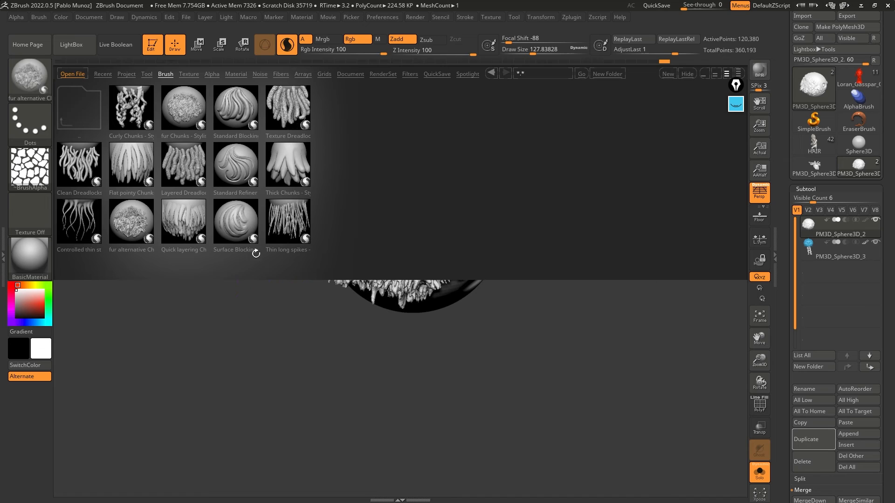
Load the Surface Blocking Stylised Hair brush and switch back to the creature character model.
left_click(239, 112)
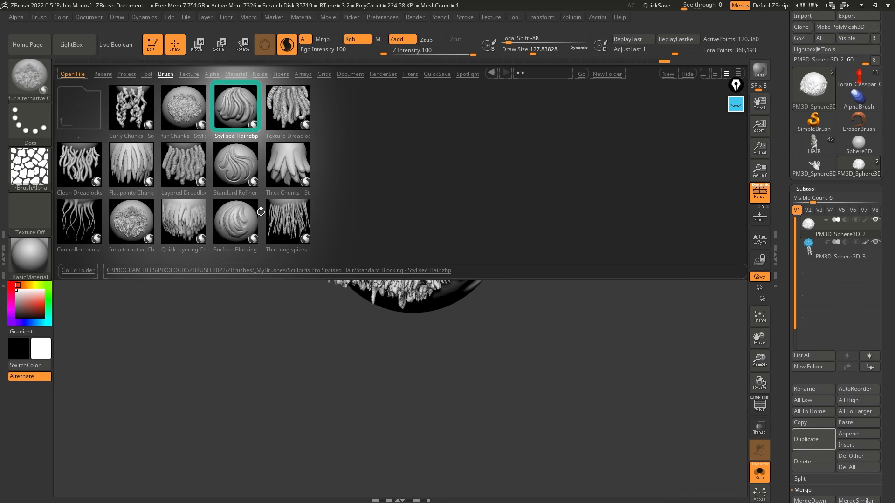
left_click(243, 212)
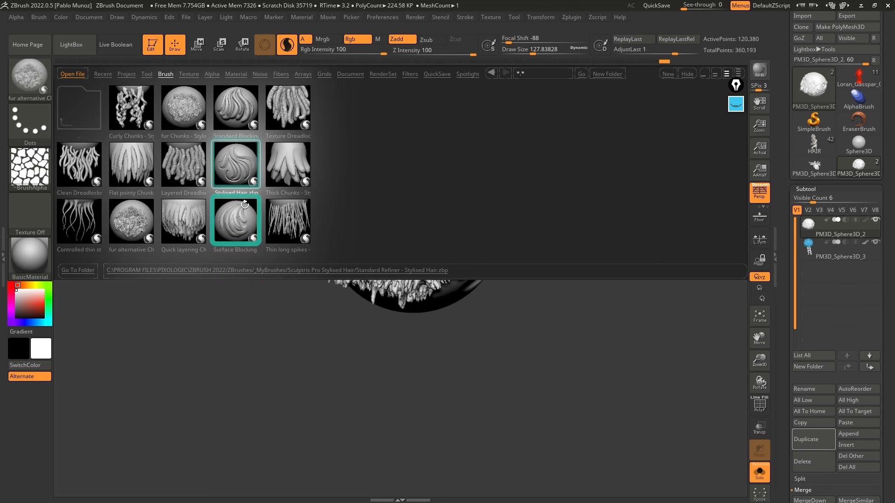
left_click(242, 166)
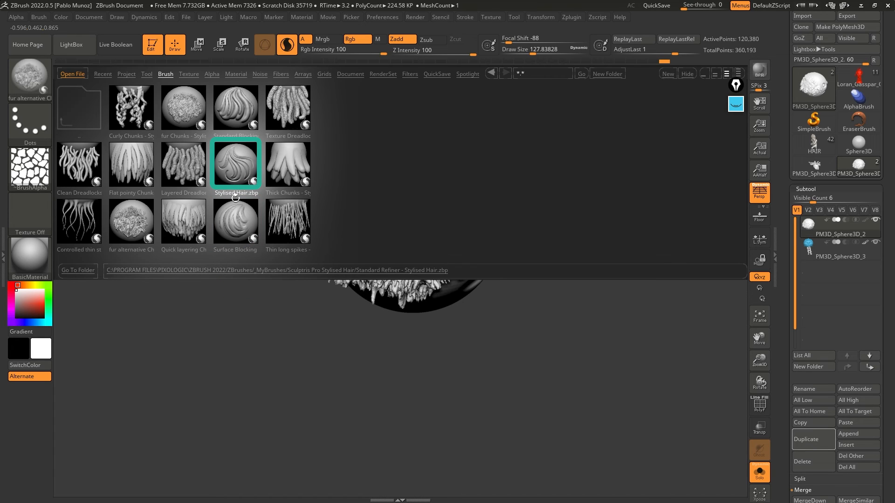
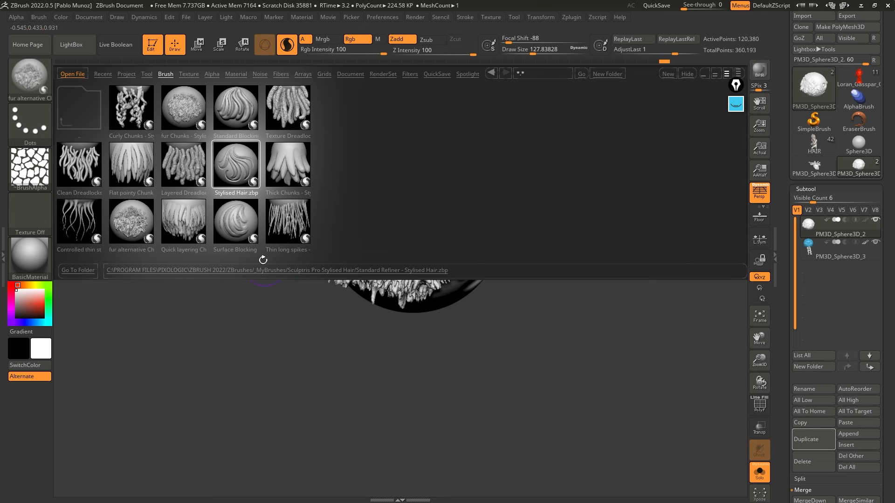
double_click(241, 222)
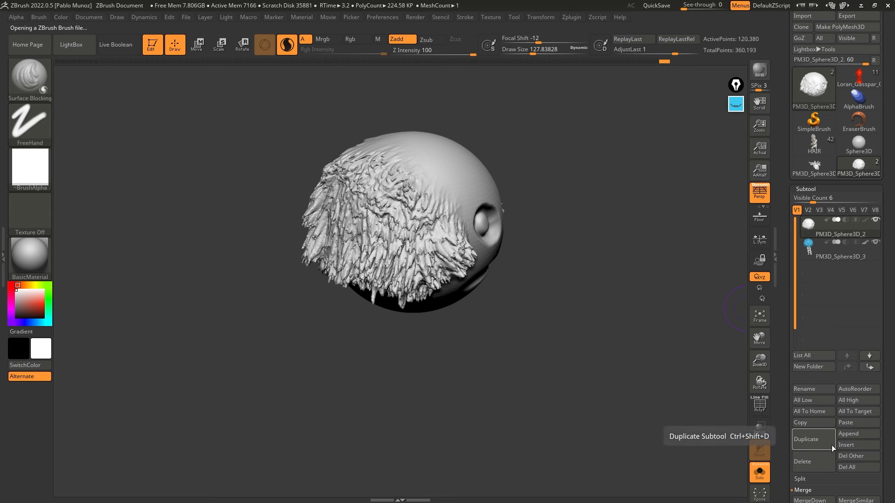
left_click(858, 77)
left_click_drag(595, 255, 572, 235)
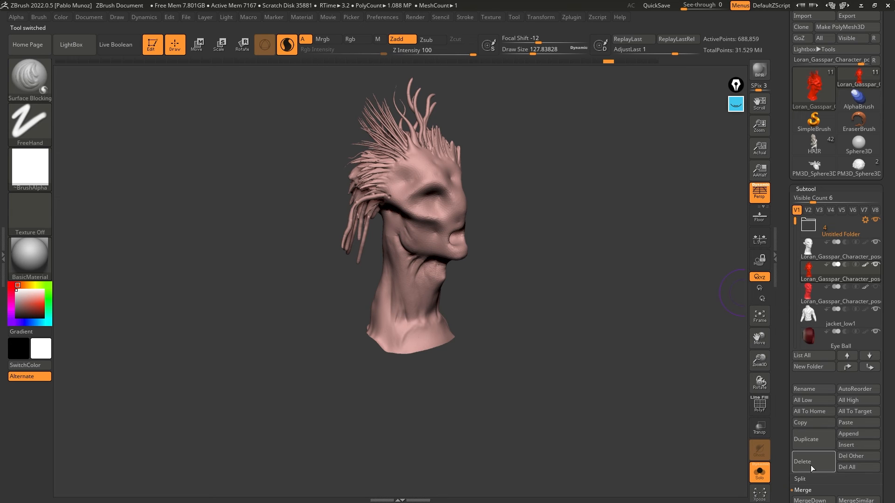
Duplicate the white creature head subtool and reduce the copy to subdivision level 3 only, deleting its lower and higher levels.
left_click(804, 276)
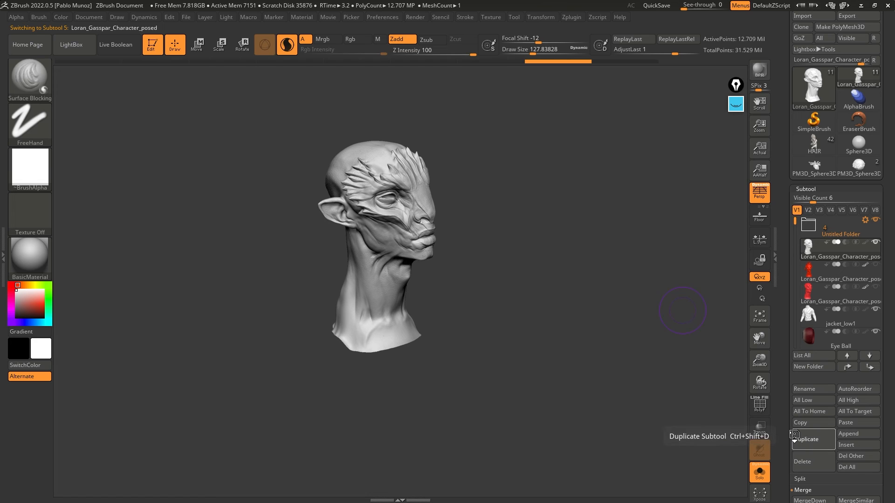
left_click(813, 440)
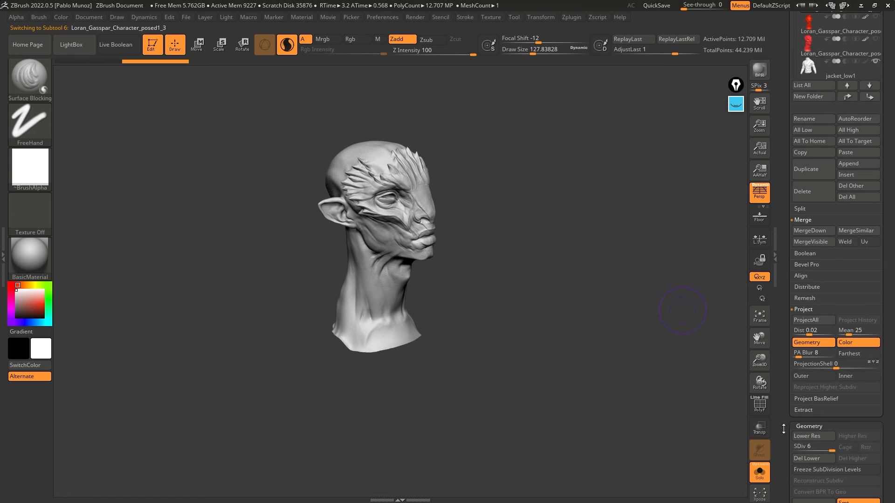
scroll(784, 429, "down", 2)
left_click(811, 387)
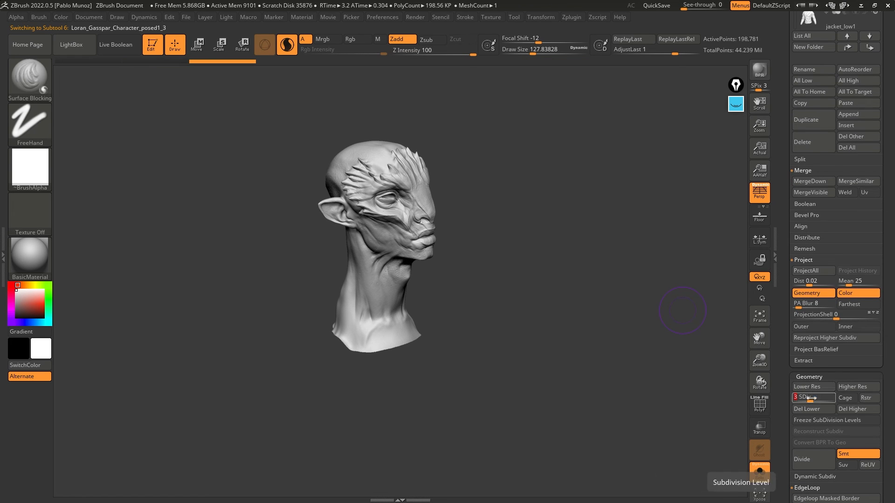
left_click(811, 387)
left_click(851, 392)
left_click(852, 392)
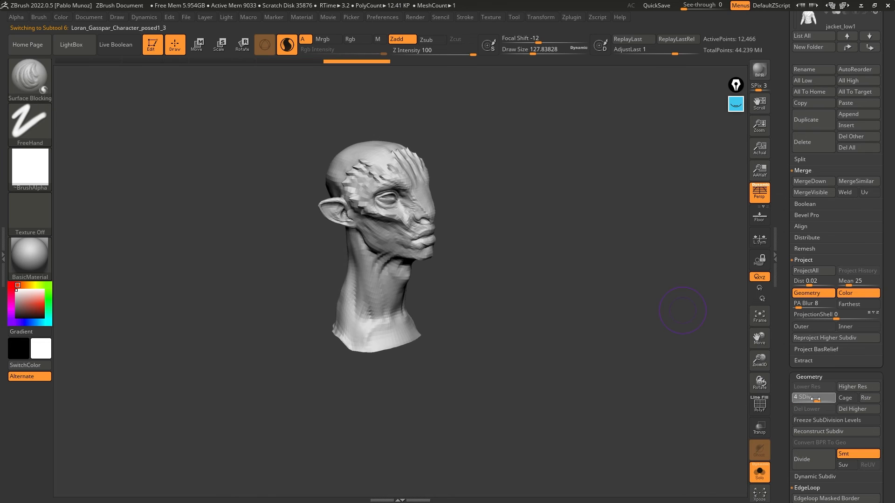
left_click(852, 391)
left_click(814, 410)
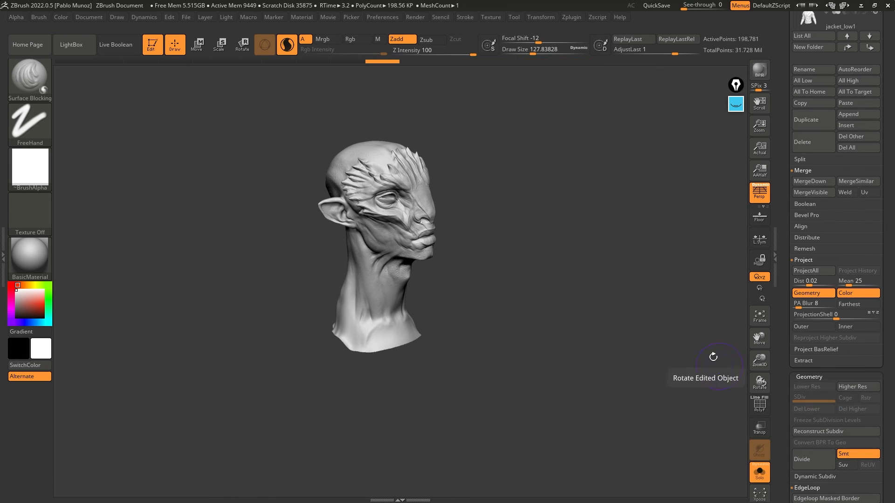
Set the brush draw size to about 87 and activate X symmetry for the duplicated head.
mouse_move(639, 144)
left_mouse_down()
mouse_move(583, 254)
mouse_move(487, 245)
mouse_move(487, 198)
mouse_move(463, 210)
mouse_move(438, 202)
mouse_move(428, 235)
mouse_move(463, 222)
left_mouse_up()
key("space")
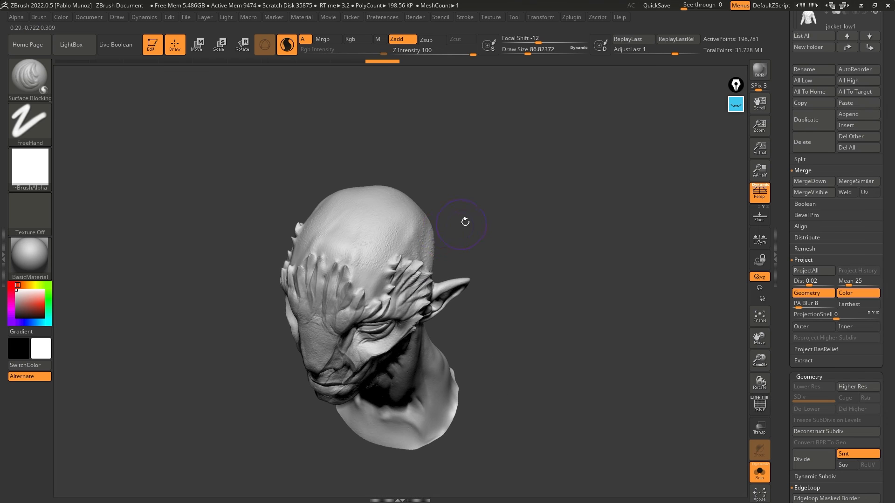
left_click(540, 16)
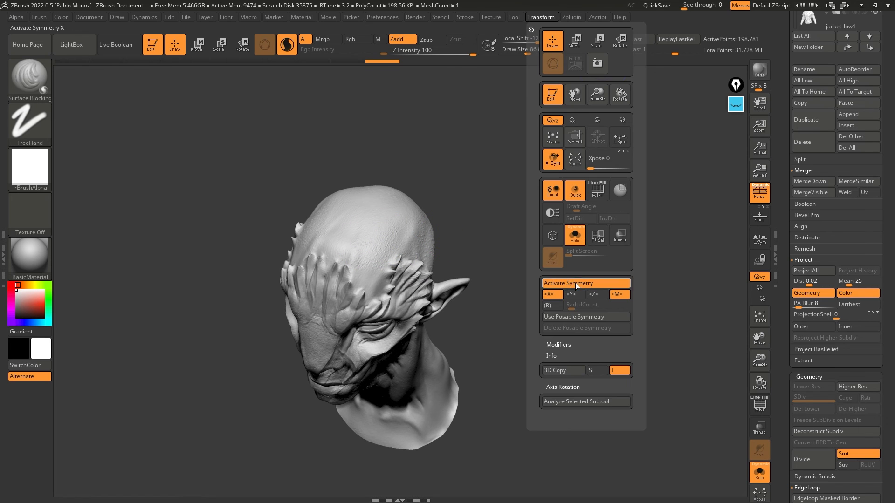
Set the draw size to about 46 and draw the first broad hair strands from the forehead back over the skull.
key("space")
left_click_drag(395, 254, 390, 254)
mouse_move(391, 254)
right_mouse_down()
mouse_move(368, 242)
mouse_move(388, 257)
mouse_move(532, 210)
mouse_move(532, 189)
mouse_move(520, 192)
right_mouse_up()
mouse_move(391, 190)
left_mouse_down()
mouse_move(416, 178)
mouse_move(390, 200)
left_mouse_up()
key("space")
left_click_drag(354, 269, 365, 226)
left_click_drag(353, 277, 424, 168)
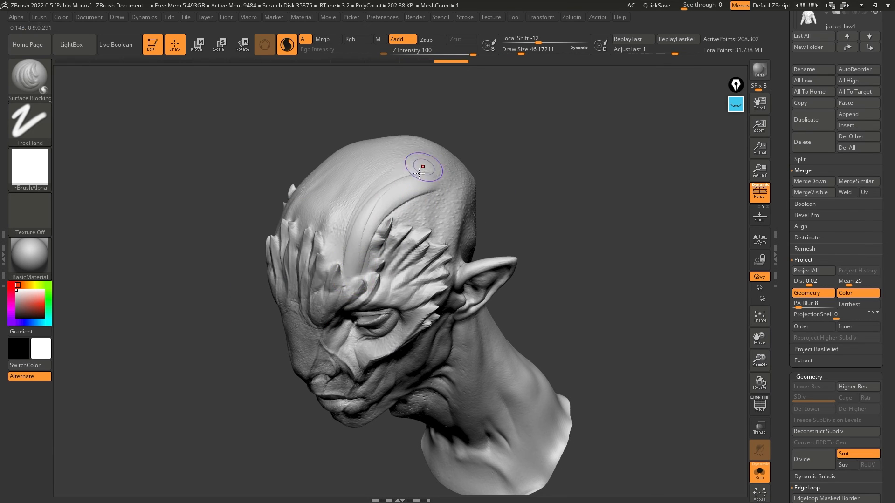
Block in more broad surface strands sweeping from the hairline above the brow back toward the crown.
right_click_drag(424, 169, 412, 201)
left_click_drag(349, 261, 445, 159)
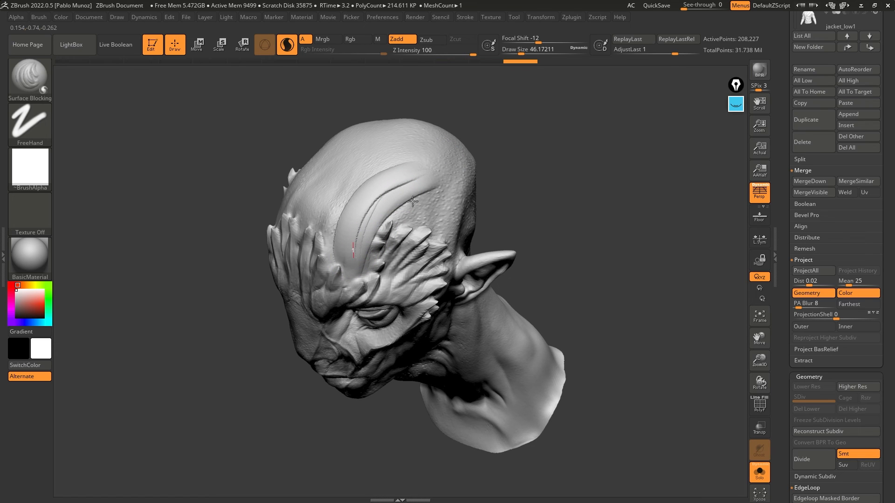
left_click_drag(413, 201, 408, 208)
mouse_move(351, 264)
left_mouse_down()
mouse_move(407, 197)
mouse_move(434, 179)
mouse_move(404, 213)
mouse_move(447, 172)
left_mouse_up()
left_click_drag(401, 224, 443, 162)
right_click_drag(410, 204, 370, 228)
mouse_move(340, 258)
left_mouse_down()
mouse_move(397, 147)
mouse_move(414, 156)
mouse_move(371, 237)
mouse_move(430, 170)
left_mouse_up()
right_click_drag(380, 239, 394, 261)
left_click_drag(390, 217, 461, 140)
Draw overlapping strands from the upper side of the skull forward toward the temple and hairline.
right_click_drag(436, 179, 406, 215)
mouse_move(452, 179)
left_mouse_down()
mouse_move(449, 199)
mouse_move(393, 254)
left_mouse_up()
mouse_move(453, 195)
left_mouse_down()
mouse_move(405, 251)
mouse_move(384, 252)
left_mouse_up()
mouse_move(439, 189)
left_mouse_down()
mouse_move(438, 202)
mouse_move(376, 245)
left_mouse_up()
left_click_drag(413, 163, 343, 233)
Extend the blocked strands over the top of the head, converging them at the hairline above the brow.
right_click_drag(303, 181, 320, 210)
left_click_drag(403, 153, 324, 269)
mouse_move(381, 144)
left_mouse_down()
mouse_move(384, 163)
mouse_move(321, 268)
mouse_move(315, 253)
mouse_move(309, 270)
left_mouse_up()
left_click_drag(354, 148, 304, 279)
right_click_drag(331, 175, 326, 187)
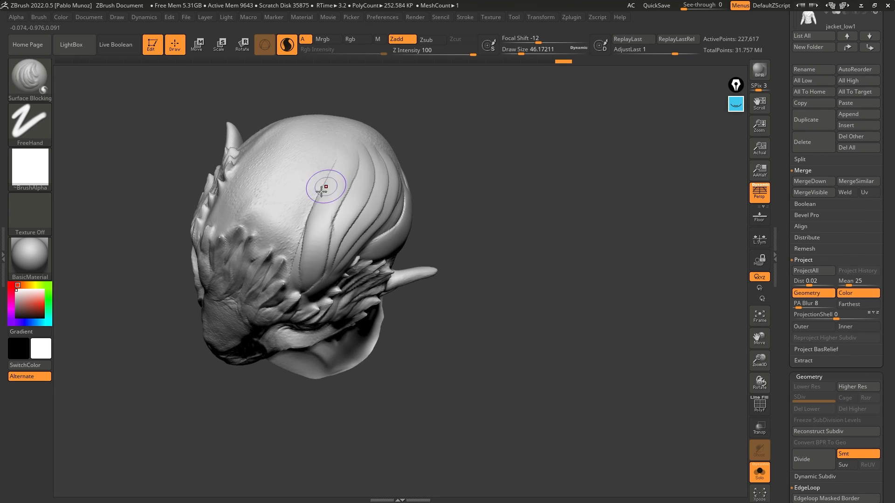
mouse_move(318, 154)
left_mouse_down()
mouse_move(300, 287)
mouse_move(290, 261)
mouse_move(303, 283)
left_mouse_up()
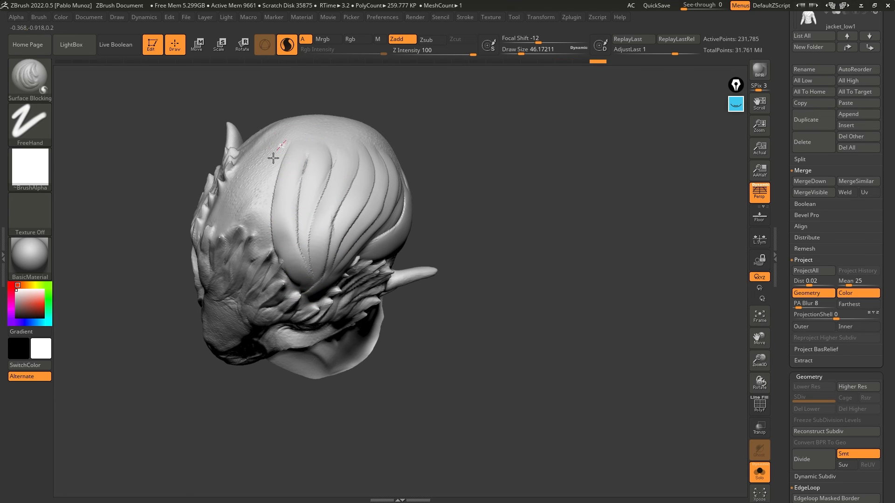
Fill the front centre of the scalp with strands running down to the forehead and layer a few over the existing ones.
mouse_move(274, 155)
left_mouse_down()
mouse_move(305, 286)
mouse_move(261, 236)
mouse_move(280, 265)
left_mouse_up()
mouse_move(247, 170)
left_mouse_down()
mouse_move(242, 194)
mouse_move(271, 257)
left_mouse_up()
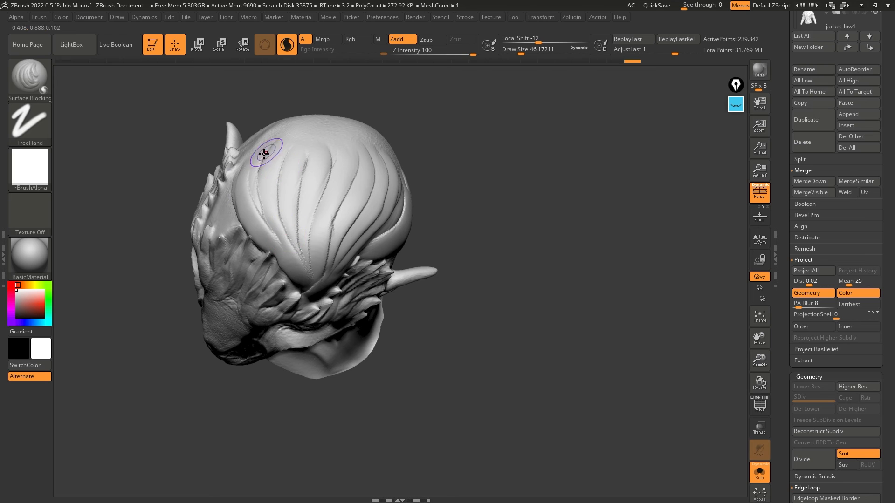
left_click_drag(269, 153, 296, 268)
mouse_move(299, 151)
left_mouse_down()
mouse_move(304, 272)
mouse_move(312, 274)
left_mouse_up()
left_click_drag(316, 175, 310, 283)
right_click_drag(337, 231, 331, 188)
left_click_drag(323, 176, 312, 285)
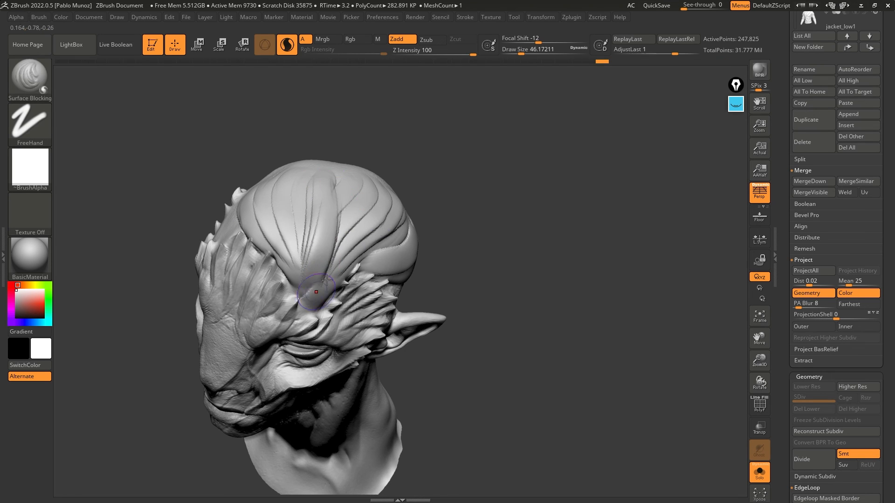
Add broad strands along the side of the head above the temple feathers and ear.
mouse_move(470, 238)
right_mouse_down()
mouse_move(482, 198)
mouse_move(512, 207)
mouse_move(509, 194)
mouse_move(490, 196)
right_mouse_up()
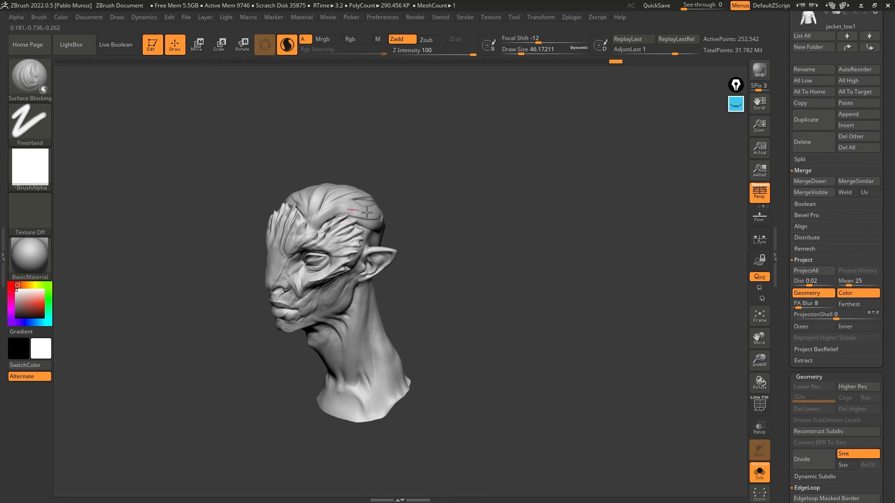
left_click_drag(367, 213, 375, 211)
mouse_move(376, 211)
right_mouse_down()
mouse_move(562, 194)
mouse_move(529, 196)
mouse_move(550, 224)
right_mouse_up()
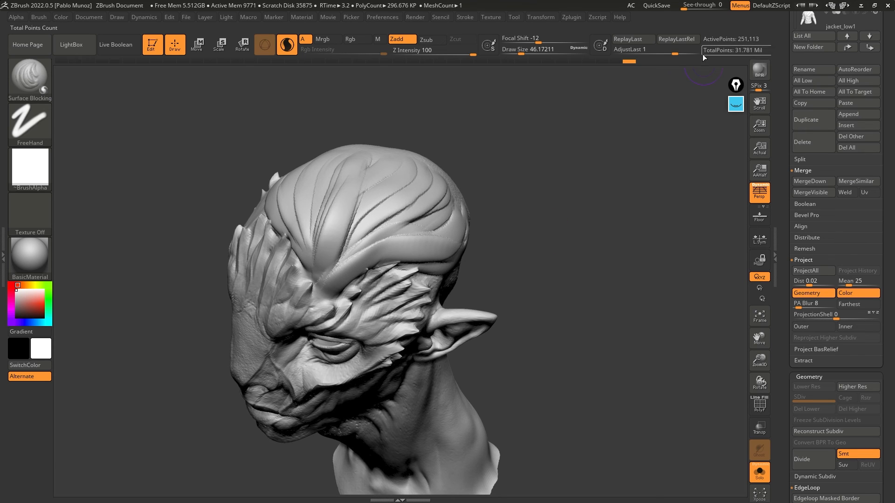
right_click_drag(578, 157, 547, 183)
mouse_move(482, 188)
left_mouse_down()
mouse_move(453, 239)
mouse_move(405, 259)
left_mouse_up()
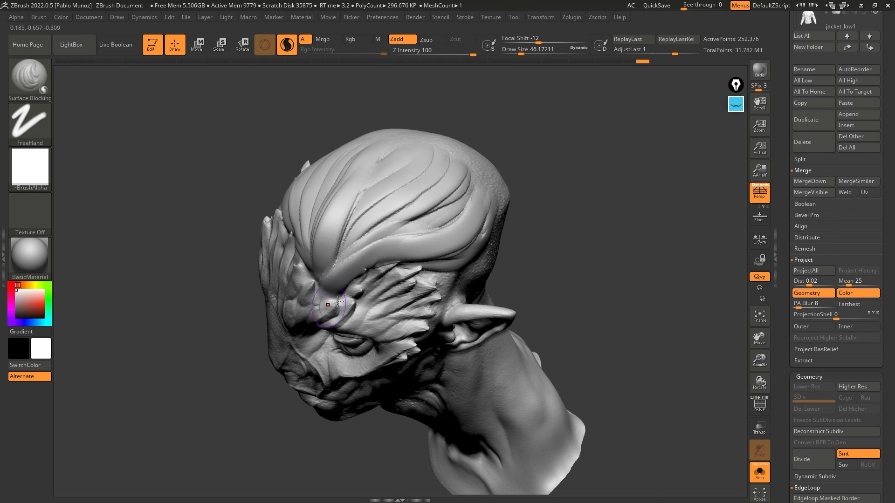
Load the Standard Blocking hair brush, set its draw size to about 31 and add finer strands above the temple.
left_click(72, 44)
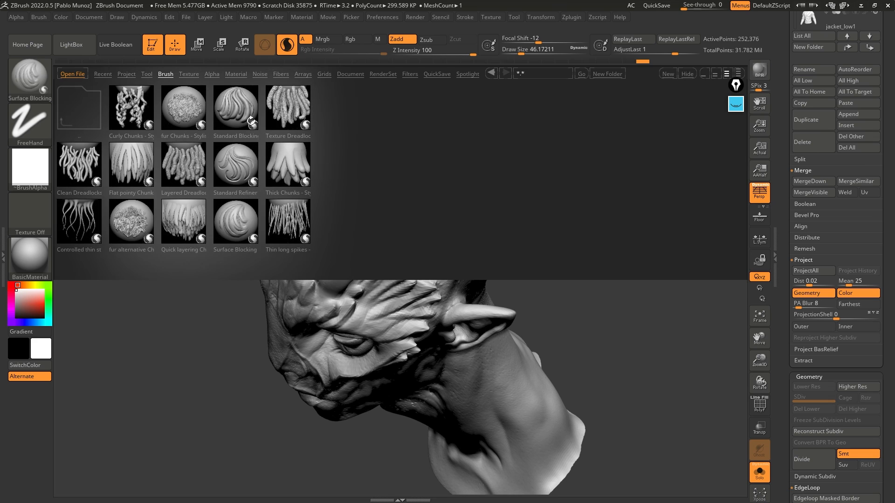
double_click(244, 111)
right_click(444, 203)
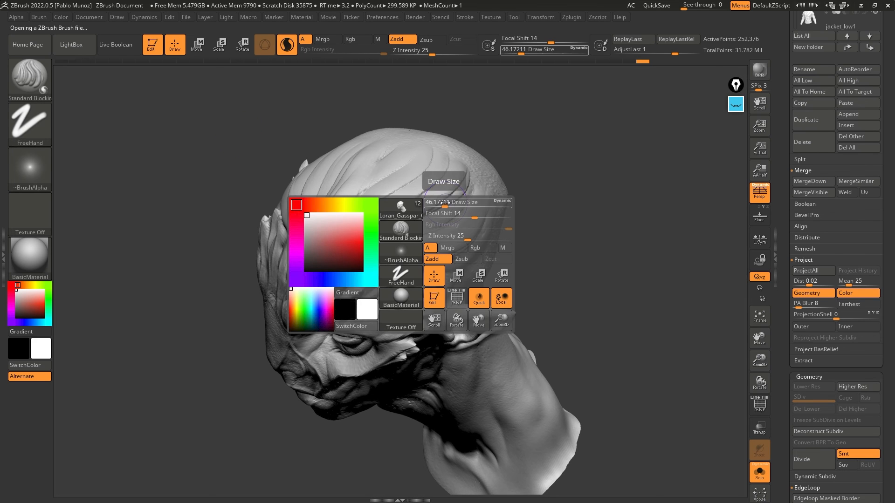
mouse_move(442, 201)
left_mouse_down()
mouse_move(451, 242)
mouse_move(343, 277)
left_mouse_up()
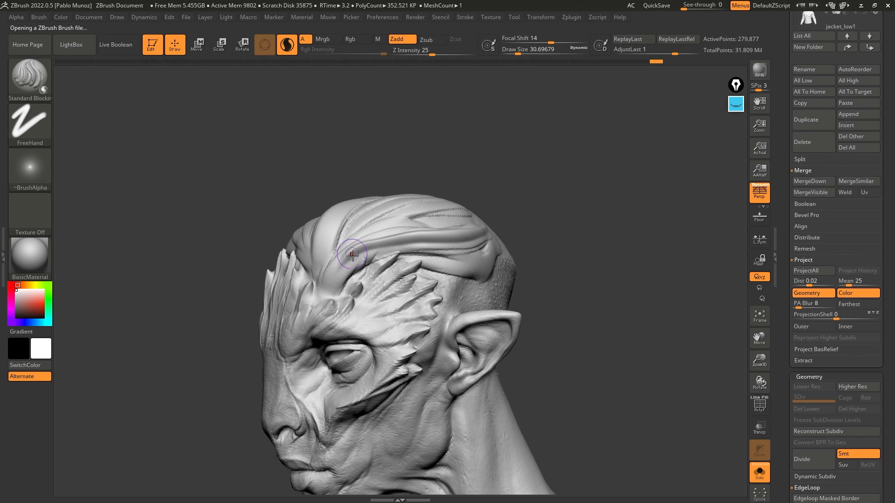
Layer finer strands over the blocked hair, from the crown down to the hairline above the eye.
right_click_drag(353, 255, 411, 258)
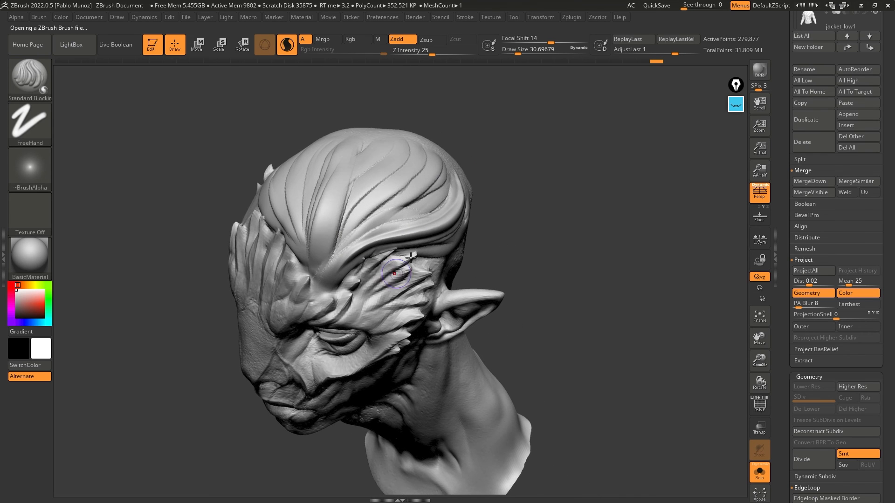
left_click_drag(445, 191, 350, 252)
left_click_drag(436, 150, 330, 267)
left_click_drag(351, 154, 319, 278)
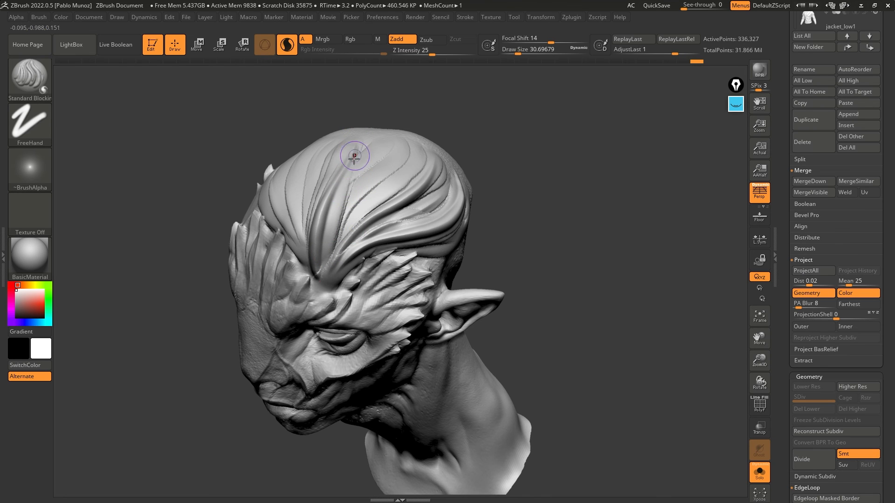
left_click_drag(355, 154, 328, 279)
Break up the broad strands on the top and front of the scalp with long thinner strokes meeting at the hairline.
right_click_drag(328, 279, 386, 176)
left_click_drag(393, 145, 337, 236)
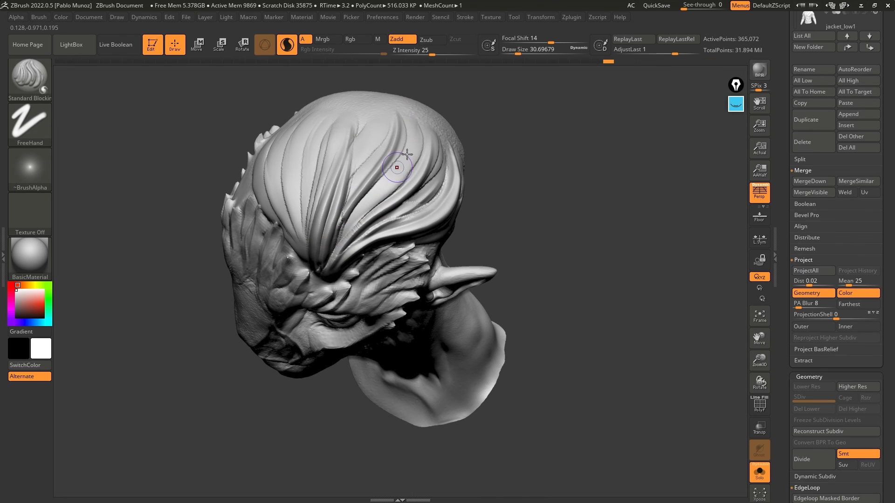
mouse_move(411, 116)
left_mouse_down()
mouse_move(384, 182)
mouse_move(334, 253)
left_mouse_up()
mouse_move(376, 167)
right_mouse_down("alt")
mouse_move(407, 206)
mouse_move(360, 157)
right_mouse_up("alt")
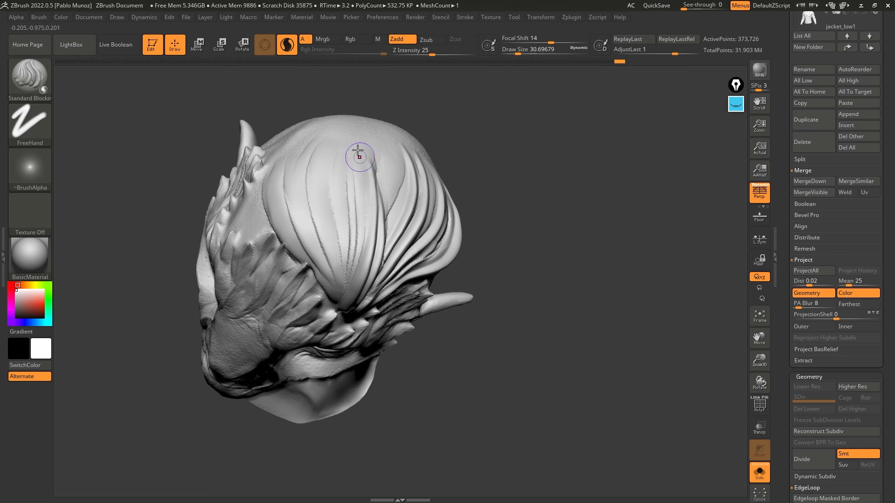
mouse_move(353, 131)
left_mouse_down()
mouse_move(340, 180)
mouse_move(344, 284)
mouse_move(318, 159)
mouse_move(339, 300)
left_mouse_up()
mouse_move(342, 122)
left_mouse_down()
mouse_move(324, 240)
mouse_move(301, 215)
mouse_move(333, 295)
left_mouse_up()
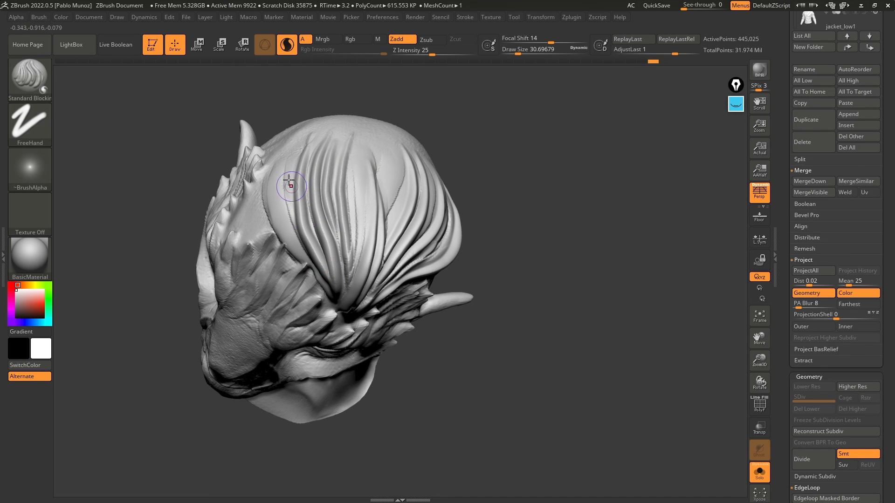
mouse_move(284, 160)
left_mouse_down()
mouse_move(300, 252)
mouse_move(344, 304)
left_mouse_up()
Add finer strands along the side of the head, sweeping from behind the crown to the front hairline.
mouse_move(508, 230)
left_mouse_down()
mouse_move(530, 211)
mouse_move(535, 180)
mouse_move(496, 211)
mouse_move(521, 278)
mouse_move(481, 265)
left_mouse_up()
right_click_drag(391, 242, 405, 270, "ctrl")
mouse_move(383, 261)
left_mouse_down()
mouse_move(468, 229)
mouse_move(485, 244)
mouse_move(372, 265)
left_mouse_up()
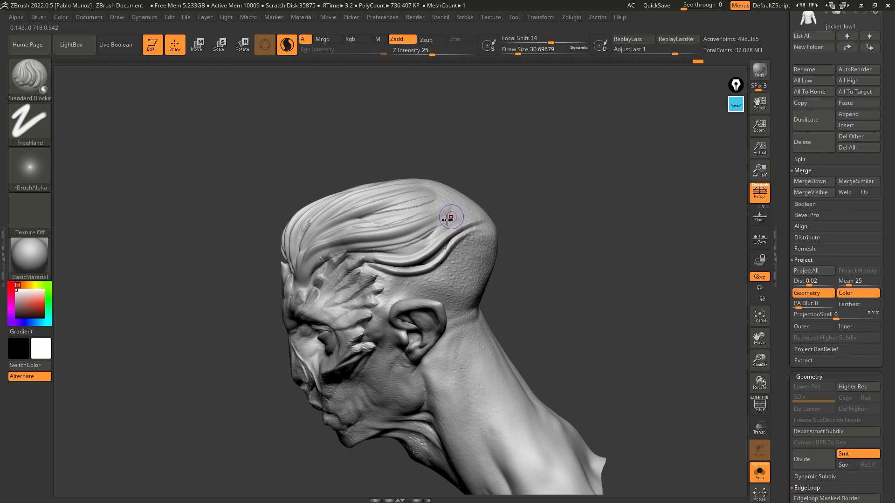
left_click_drag(451, 216, 328, 256)
mouse_move(380, 252)
right_mouse_down()
mouse_move(431, 245)
mouse_move(455, 224)
right_mouse_up()
right_click_drag(475, 196, 526, 238)
Load the Standard Refiner hair brush for detailing the strands.
left_click(72, 46)
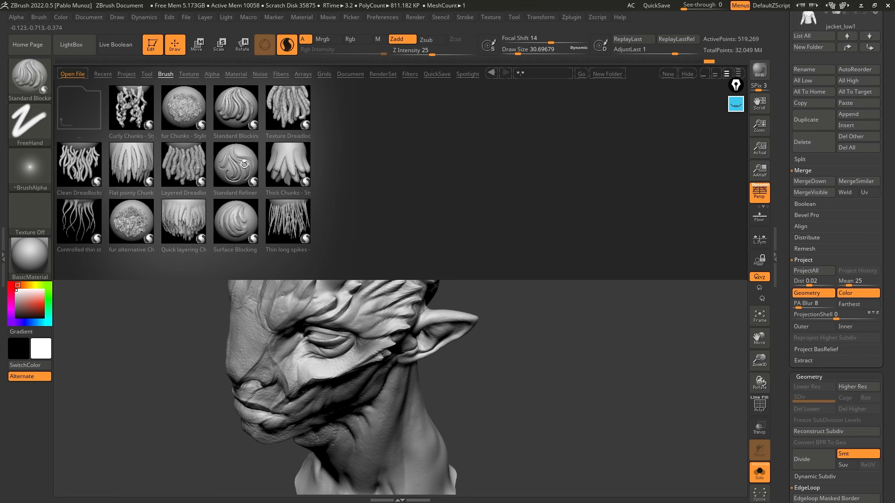
double_click(244, 164)
mouse_move(430, 209)
right_mouse_down()
mouse_move(475, 228)
mouse_move(451, 224)
right_mouse_up()
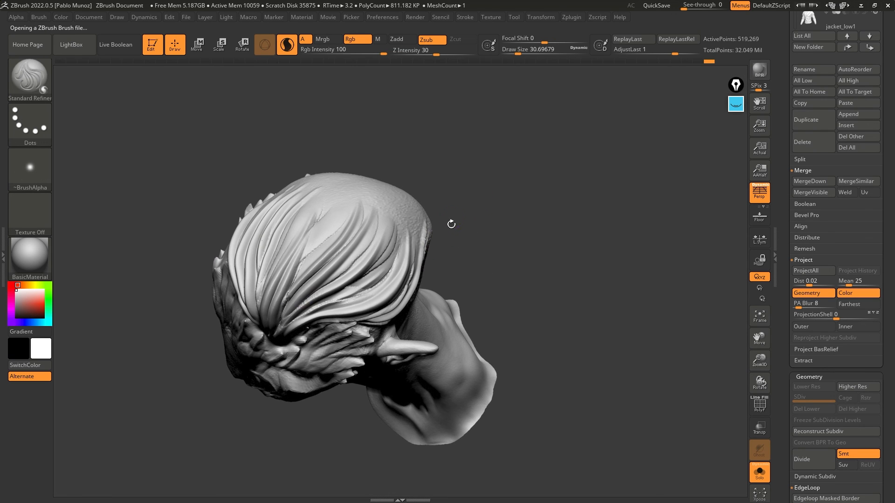
left_click(33, 78)
right_click_drag(453, 203, 385, 235)
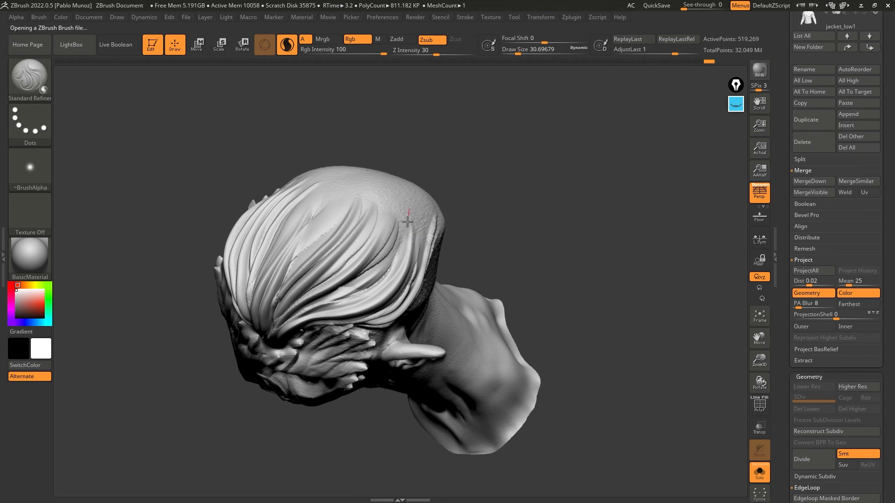
Refine the side and upper strands by carving thin grooves along their flow from the crown to the hairline.
left_click_drag(376, 281, 285, 316)
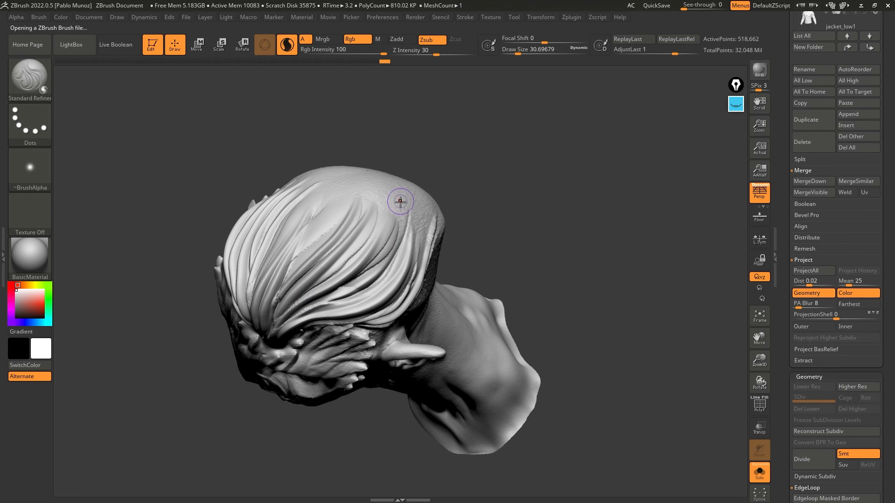
mouse_move(400, 201)
left_mouse_down()
mouse_move(371, 264)
mouse_move(301, 315)
left_mouse_up()
right_click_drag(322, 289, 340, 312)
left_click_drag(351, 181, 292, 276)
left_click_drag(317, 206, 300, 242)
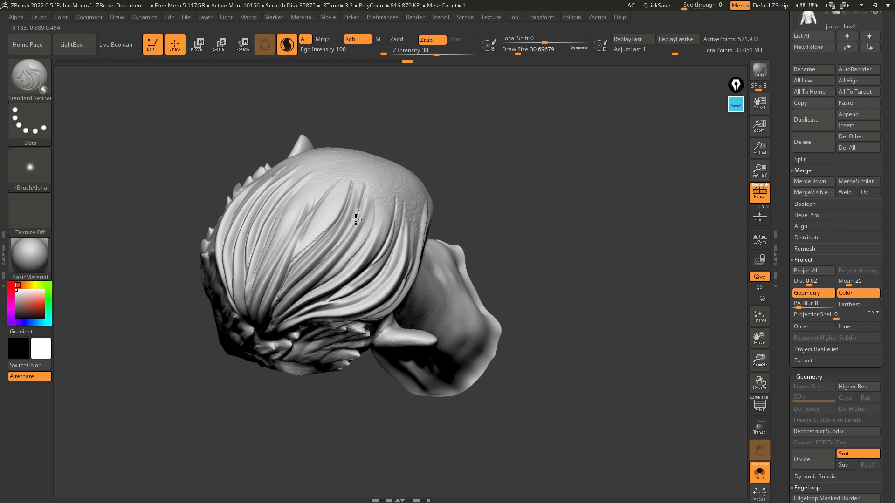
left_click_drag(281, 297, 278, 301)
left_click_drag(334, 276, 326, 282)
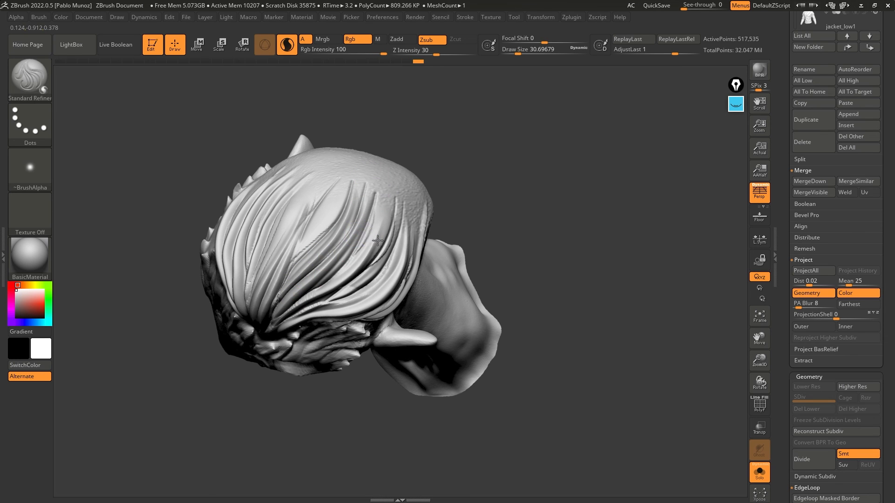
Carve refining grooves between the front and centre strands, down to where they meet at the hairline.
right_click_drag(378, 241, 328, 192)
left_click_drag(288, 199, 256, 312)
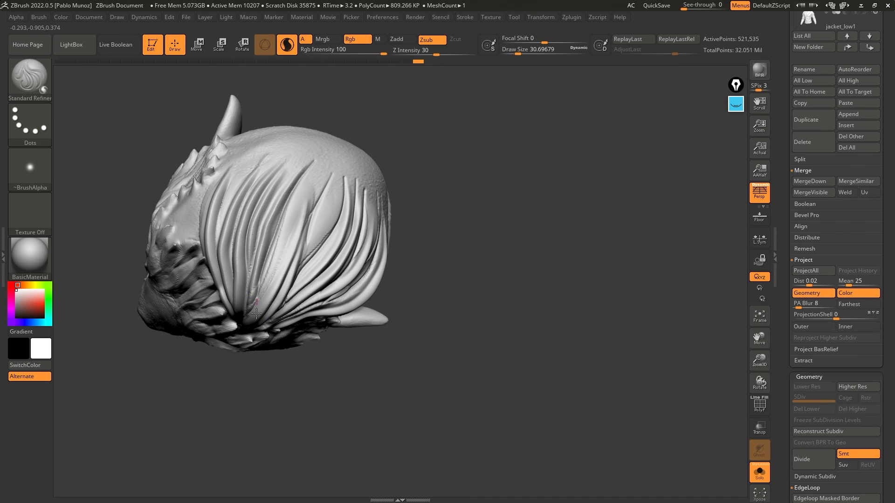
left_click_drag(250, 249, 249, 273)
mouse_move(256, 238)
right_mouse_down()
mouse_move(290, 184)
mouse_move(283, 144)
right_mouse_up()
left_click_drag(234, 259, 229, 289)
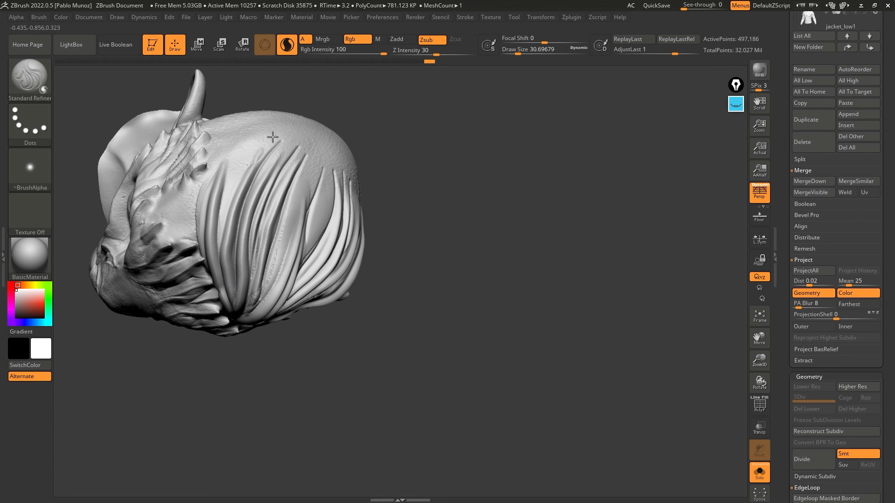
left_click_drag(272, 135, 224, 212)
left_click_drag(237, 322, 239, 323)
mouse_move(243, 317)
right_mouse_down()
mouse_move(309, 160)
mouse_move(313, 180)
right_mouse_up()
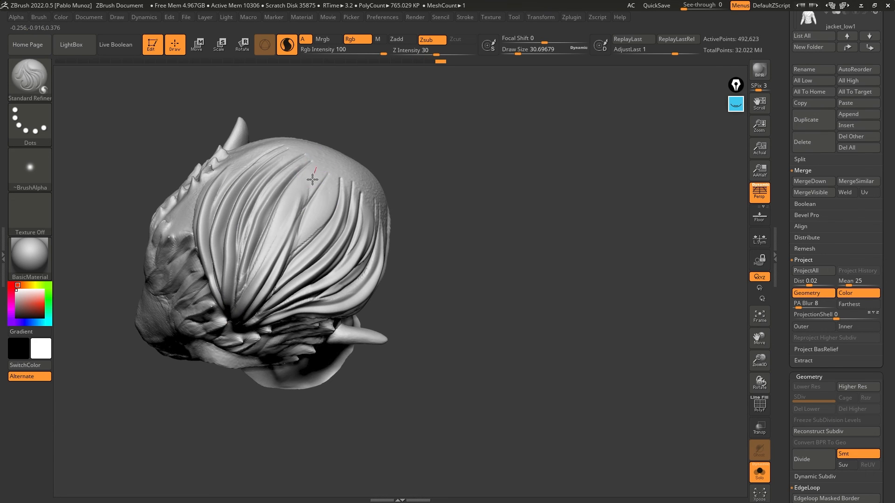
mouse_move(299, 225)
right_mouse_down()
mouse_move(340, 180)
mouse_move(420, 208)
mouse_move(355, 239)
right_mouse_up()
mouse_move(429, 220)
right_mouse_down()
mouse_move(377, 206)
mouse_move(375, 273)
mouse_move(374, 227)
right_mouse_up()
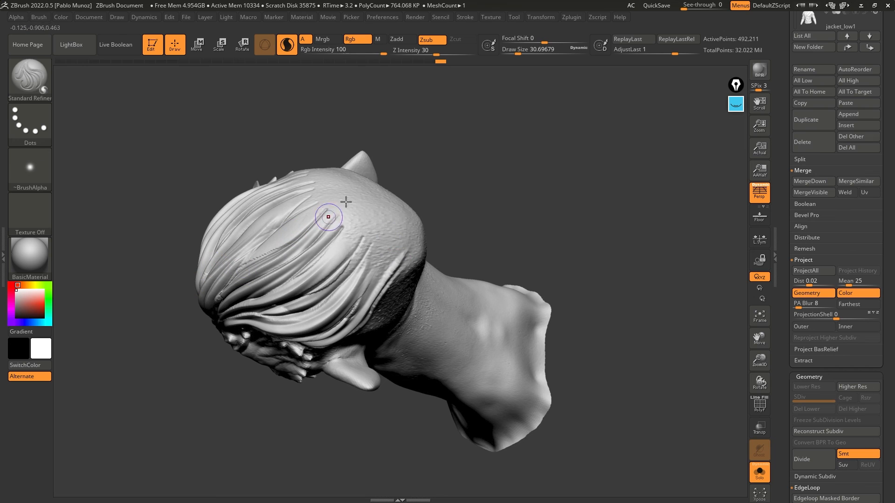
Carve further refining grooves with the Standard Refiner along the side strands and from the top centre down to the front hairline.
right_click_drag(317, 269, 385, 226)
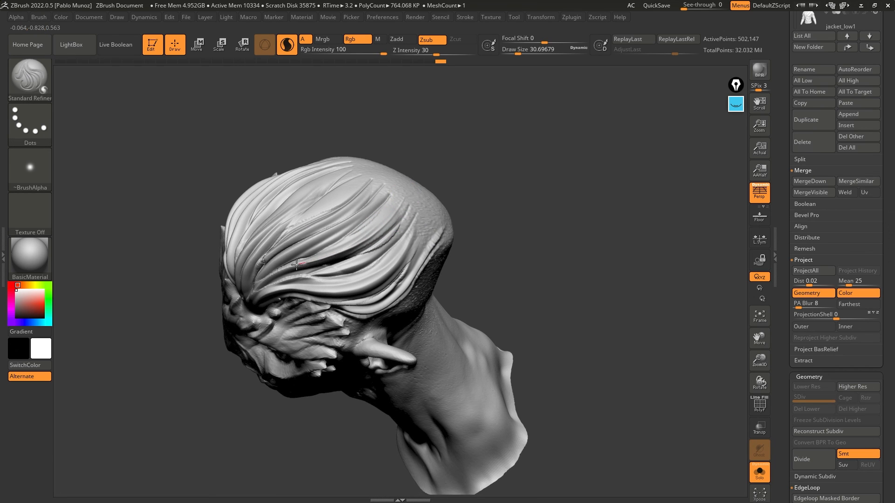
left_click_drag(296, 264, 304, 263)
right_click_drag(304, 263, 276, 305)
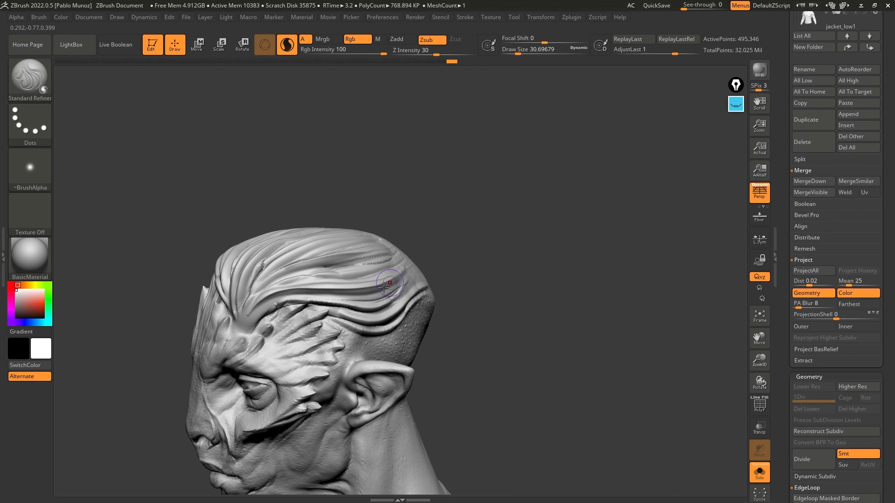
left_click_drag(292, 293, 247, 320)
right_click_drag(247, 320, 306, 322)
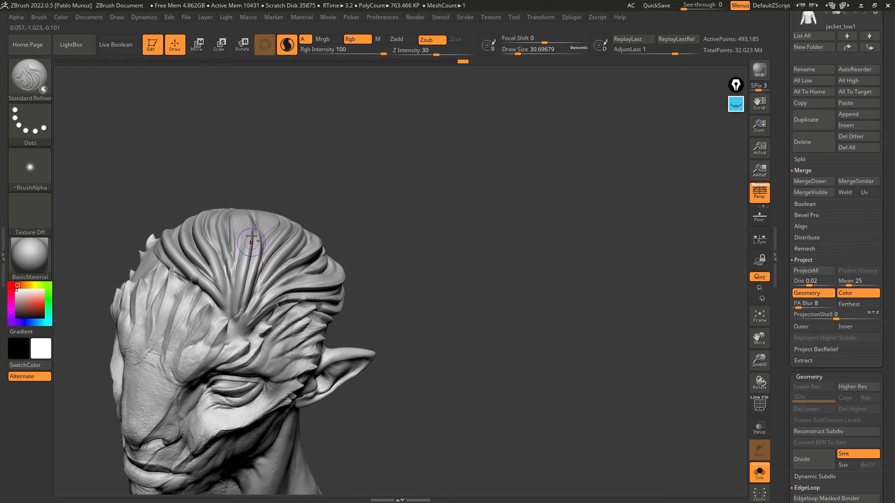
left_click_drag(252, 243, 244, 321)
left_click_drag(212, 252, 227, 322)
Examine the swept-back hair from the side and front, and review the available set of stylised hair brushes.
mouse_move(379, 281)
right_mouse_down()
mouse_move(369, 264)
mouse_move(494, 247)
mouse_move(474, 312)
mouse_move(485, 248)
mouse_move(471, 247)
right_mouse_up()
right_click_drag(415, 278, 464, 291)
right_click_drag(500, 214, 445, 214)
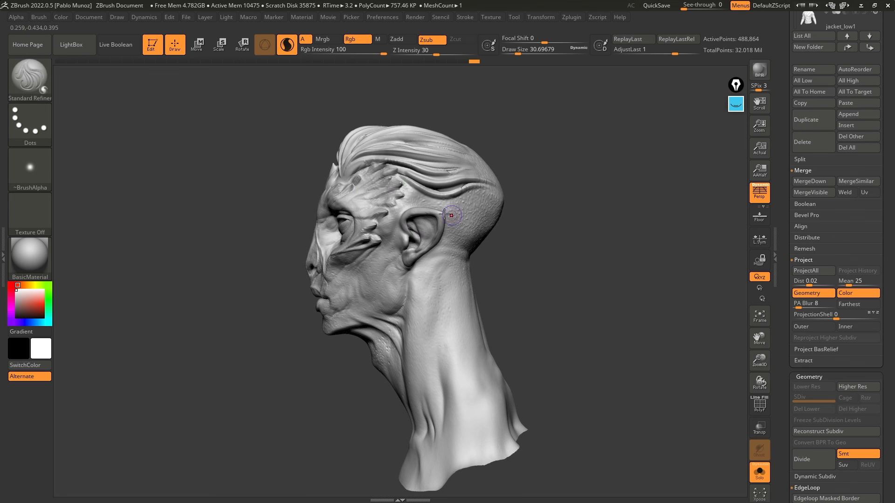
right_click_drag(546, 250, 224, 314)
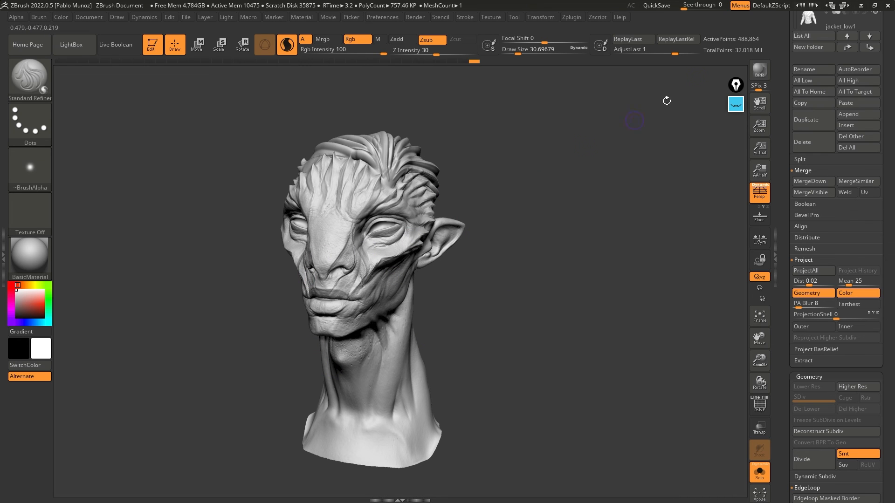
right_click_drag(512, 256, 667, 74)
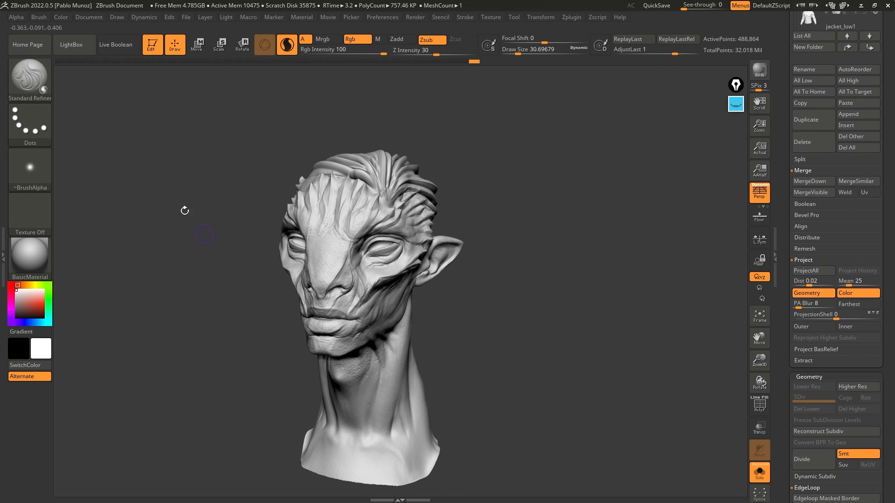
left_click(67, 49)
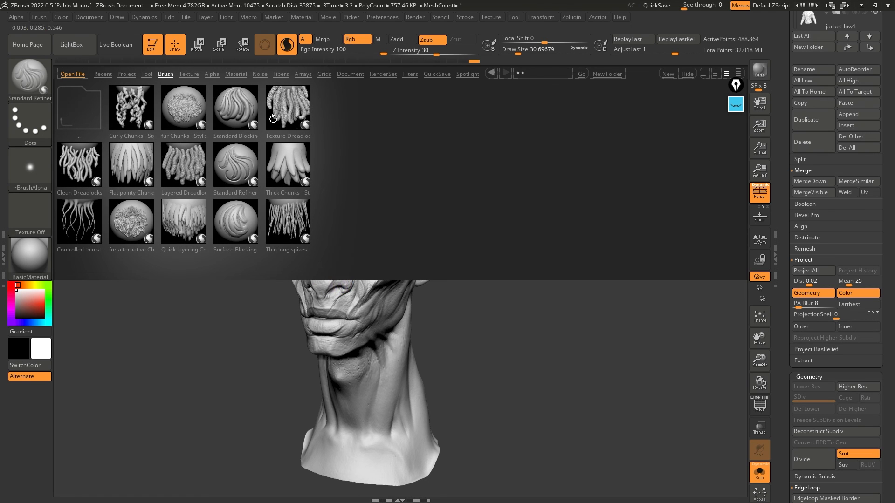
left_click(71, 44)
mouse_move(511, 286)
left_mouse_down("shift")
mouse_move(518, 297)
mouse_move(531, 284)
left_mouse_up("shift")
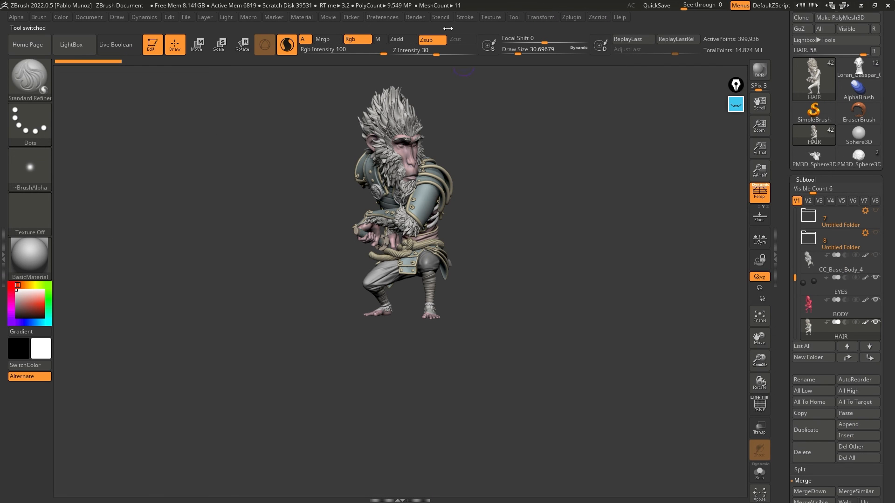
Set the render Fade Opacity to 0 for the armoured monkey character and frame the figure closely.
left_click(465, 17)
left_click(415, 17)
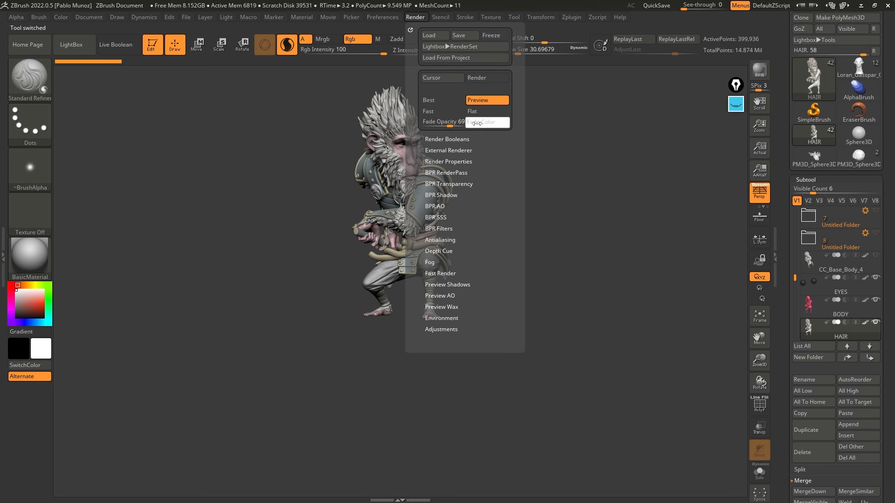
left_click_drag(477, 124, 419, 123)
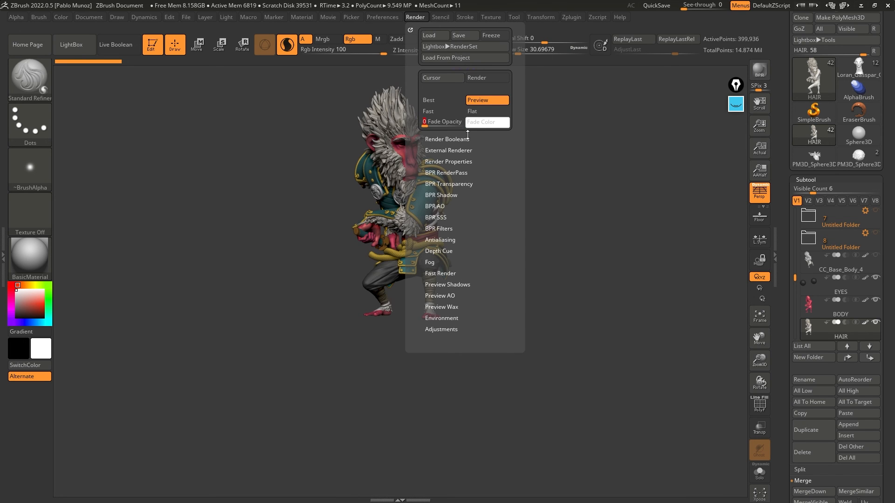
left_click_drag(548, 190, 550, 294)
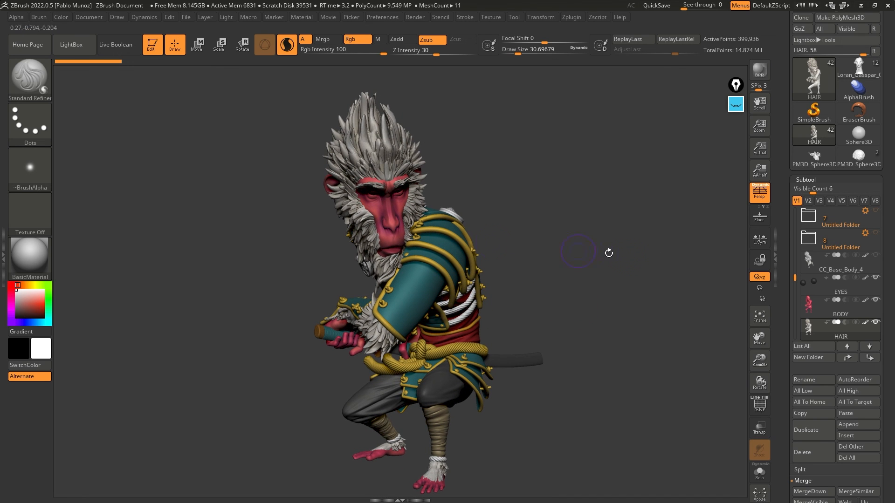
Isolate the BODY subtool and examine the monkey's bare base mesh without hair or armour.
left_click(842, 309)
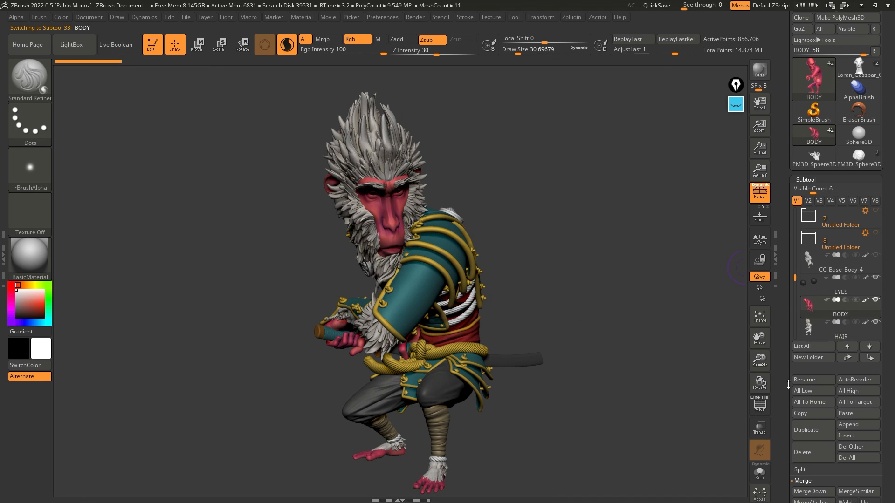
left_click(760, 474)
left_click_drag(653, 368, 615, 350)
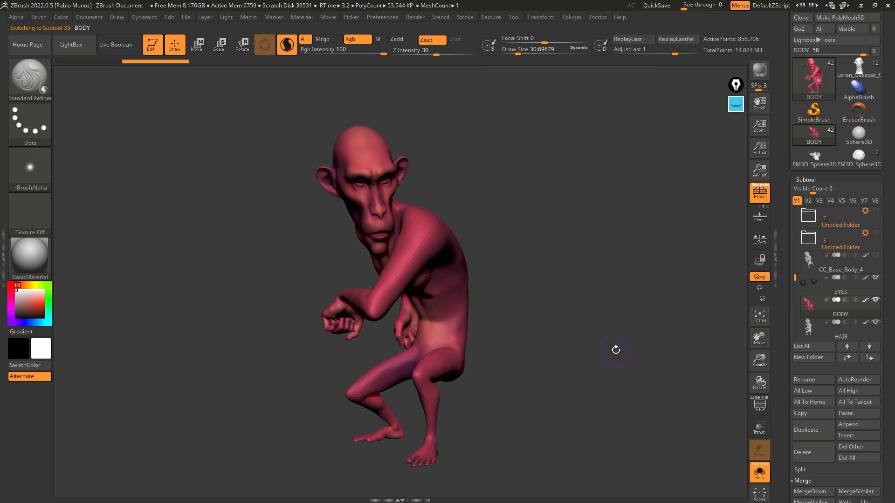
left_click_drag(505, 287, 466, 313)
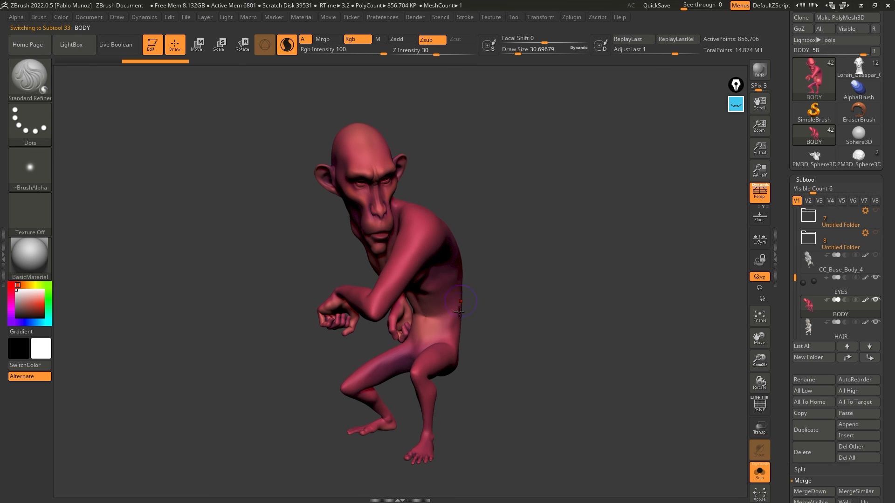
left_click_drag(532, 283, 468, 316)
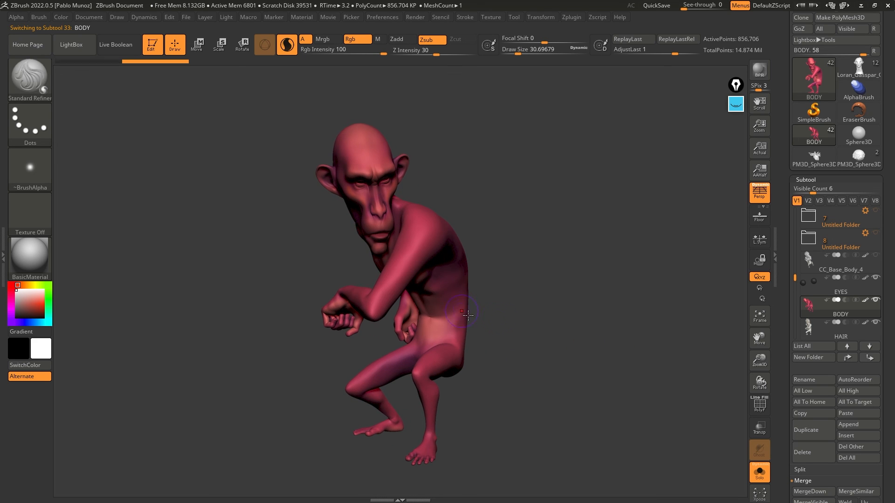
Examine the HAIR subtool in isolation, and bring the complete monkey character back into view.
left_click(827, 338)
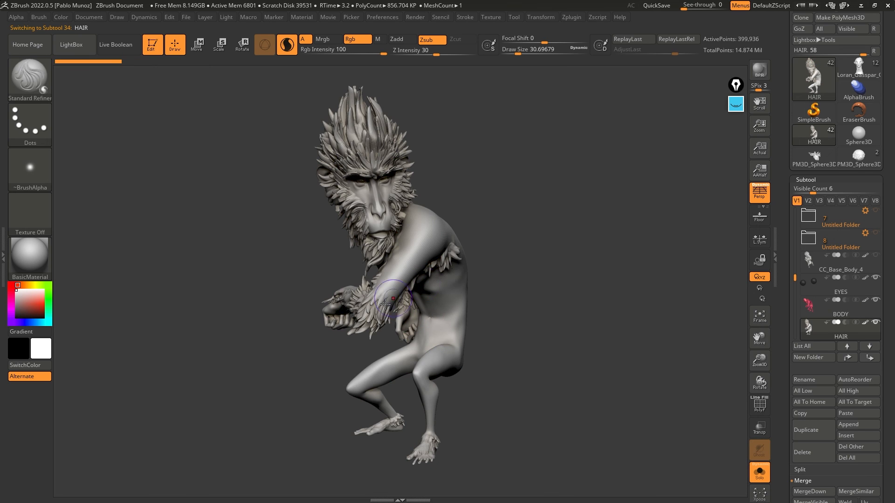
left_click_drag(474, 232, 503, 219)
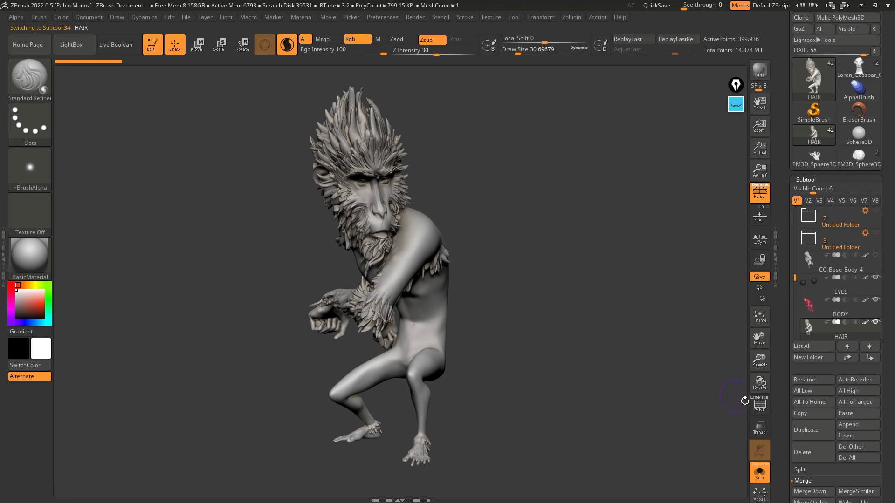
left_click(759, 472)
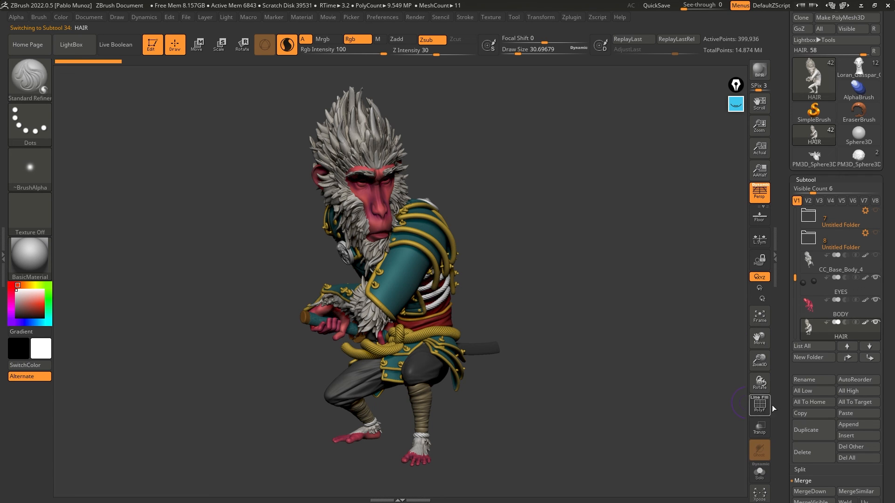
Toggle the HAIR subtool's visibility repeatedly to compare the monkey with and without hair, ending with the hair shown.
left_click(876, 323)
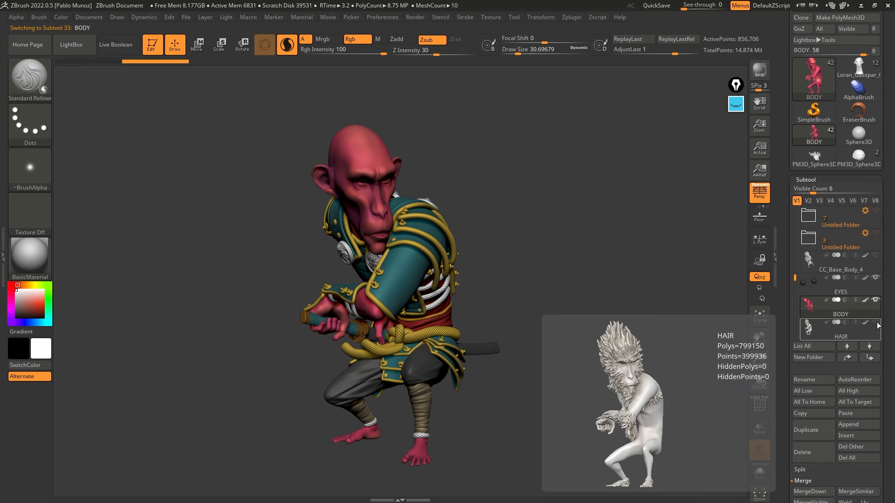
left_click(877, 324)
left_click(877, 324)
left_click(877, 324)
left_click(877, 324)
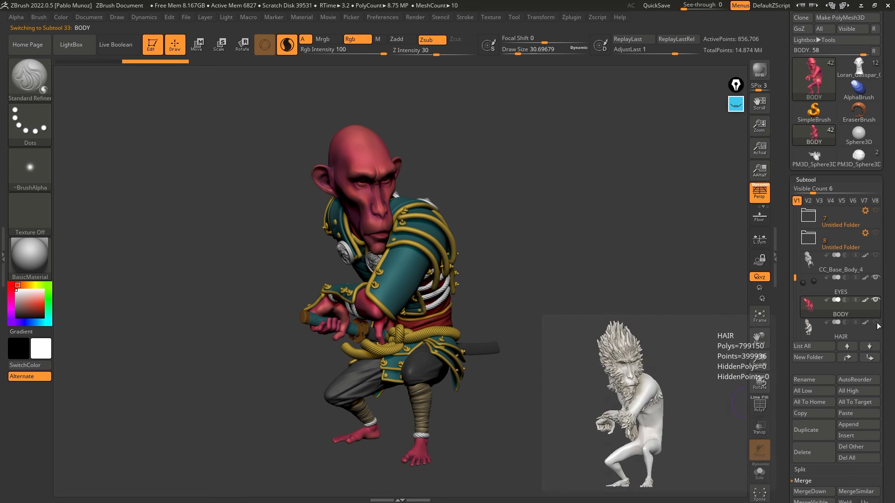
left_click(877, 324)
left_click_drag(691, 322, 564, 249)
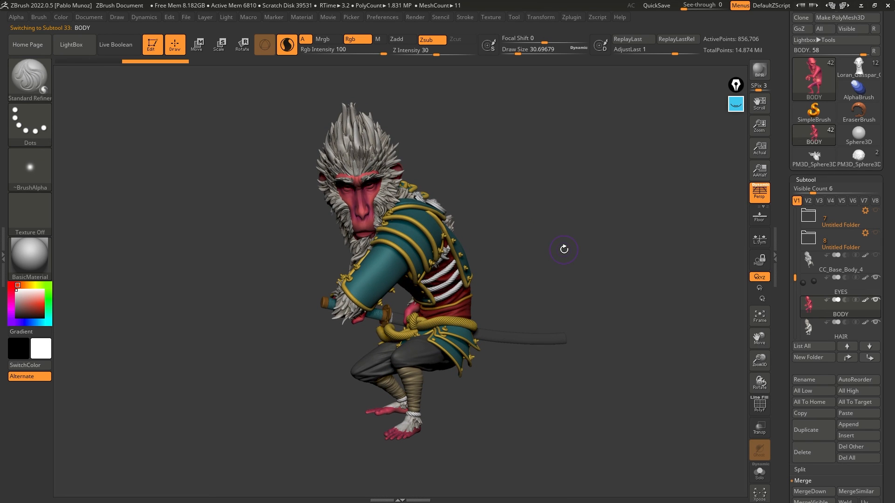